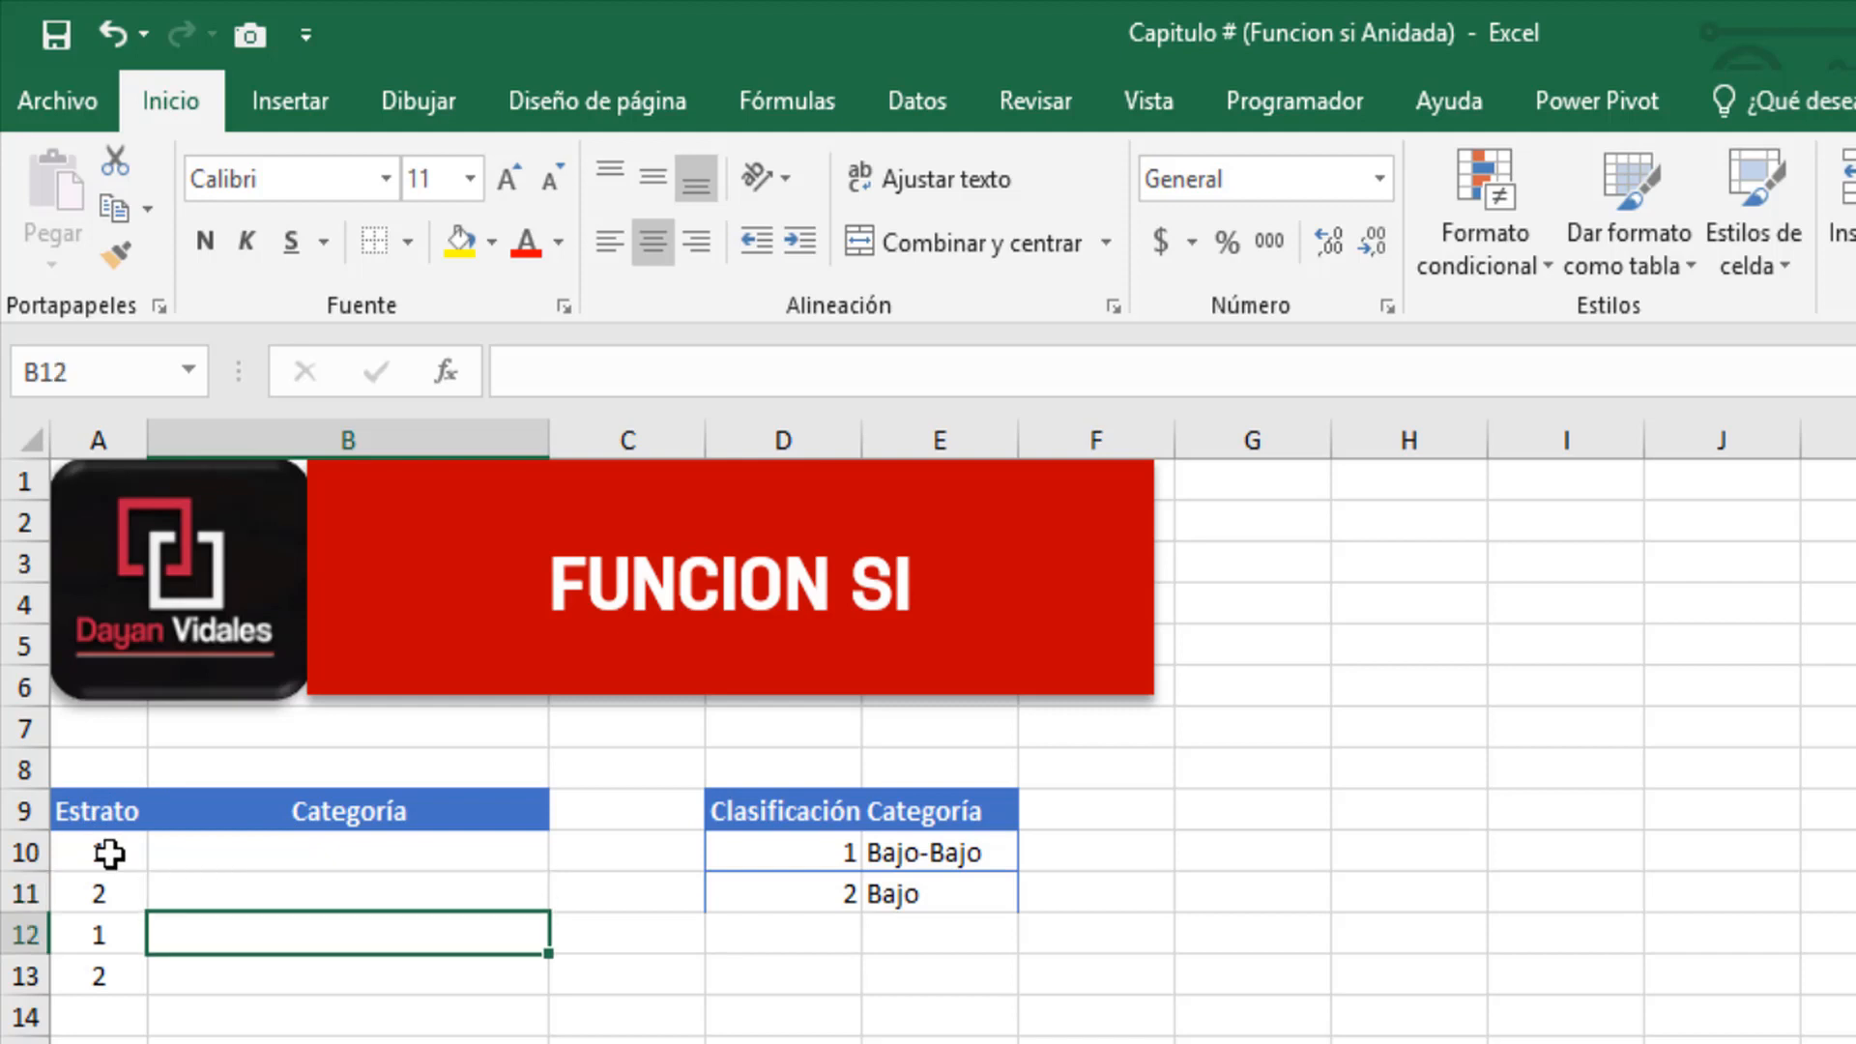
Review the Estrato values in A10:A13, the empty Categoría column and the classification table in D10:E11.
key(Left)
key(Up)
key(Down)
key(Down)
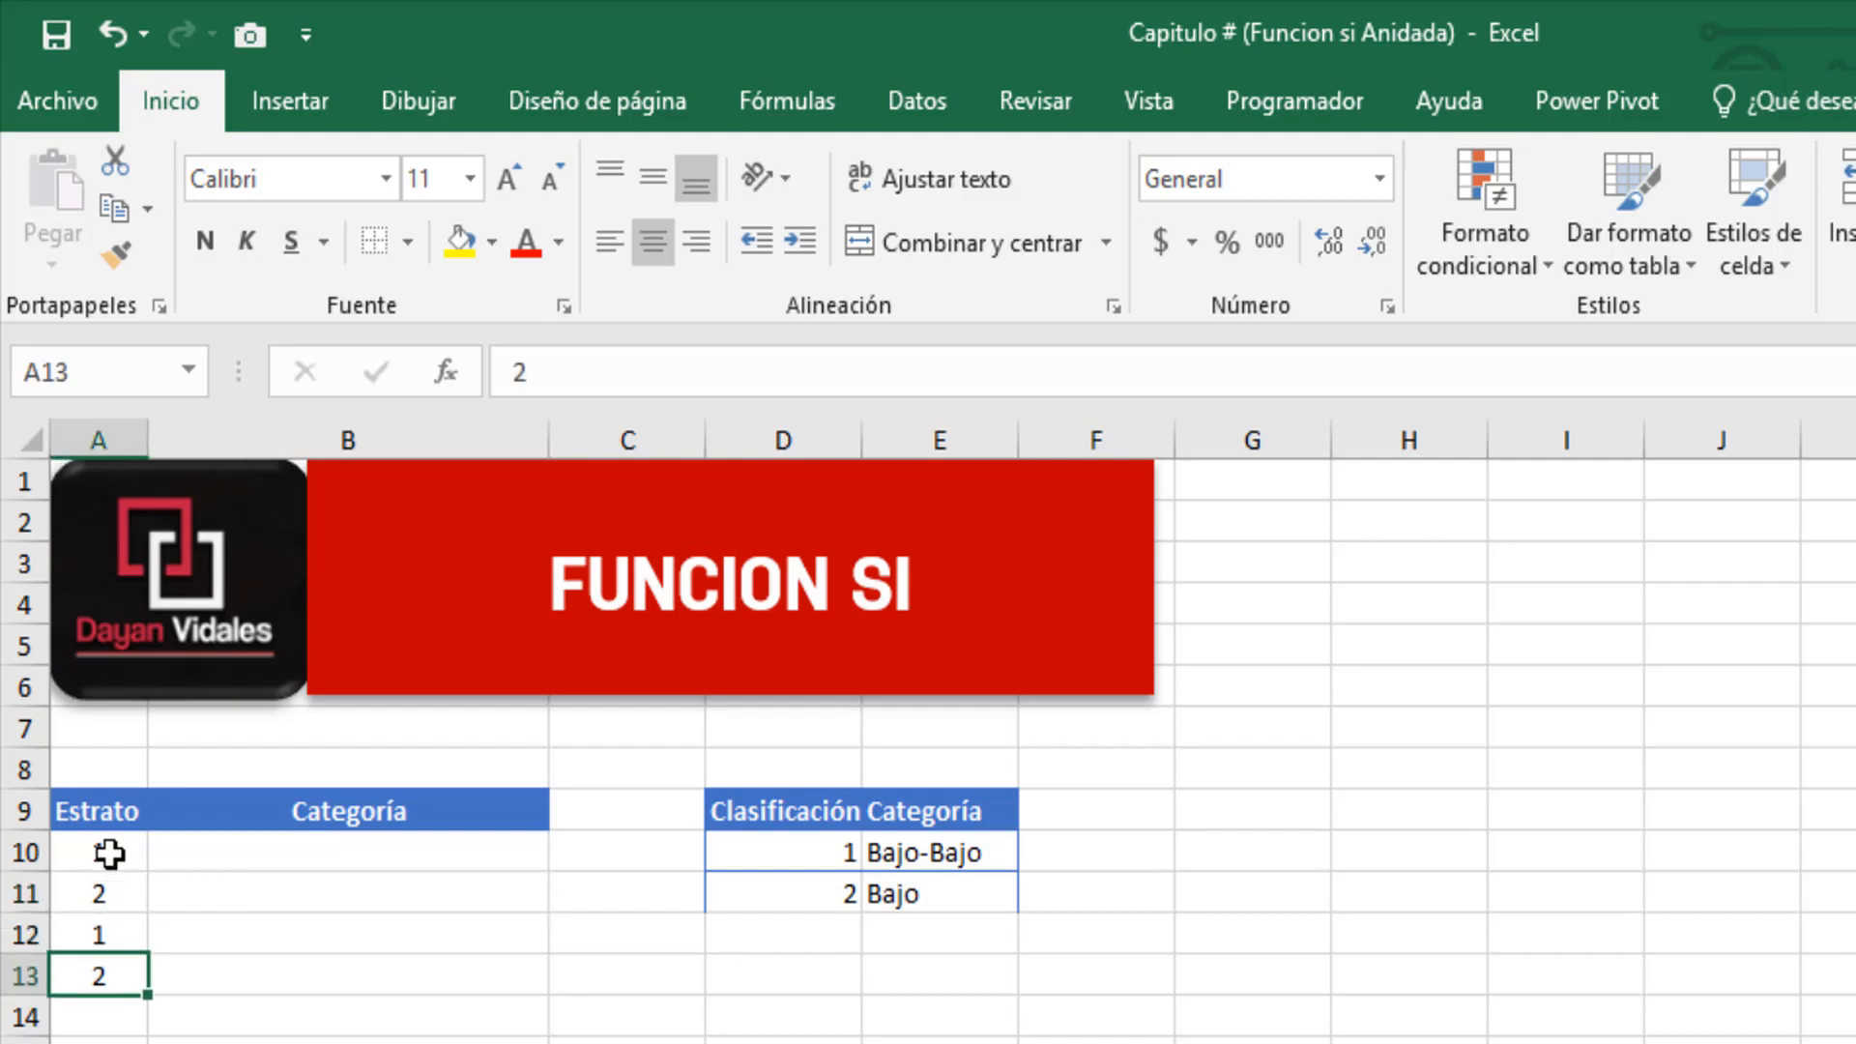
key(Up)
key(Up)
key(Up)
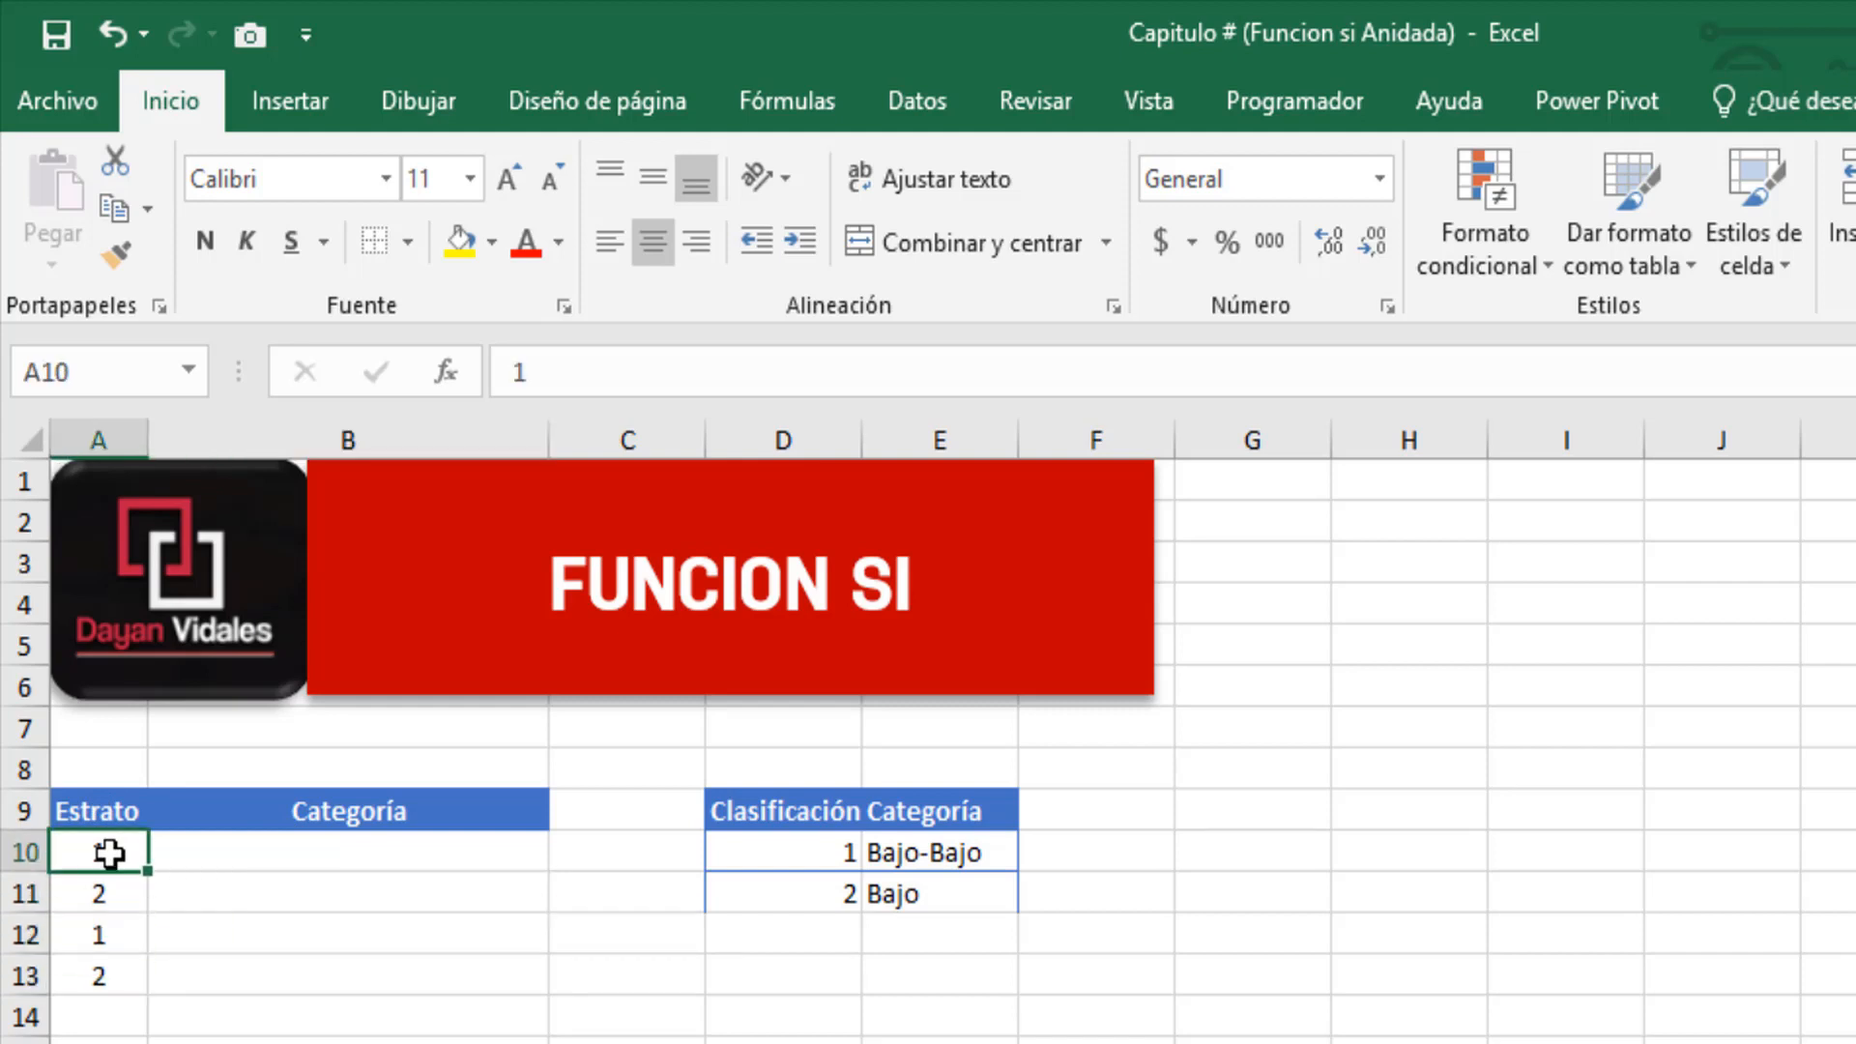
key(Down)
key(Down)
key(Down)
key(Right)
key(Up)
key(Up)
key(Up)
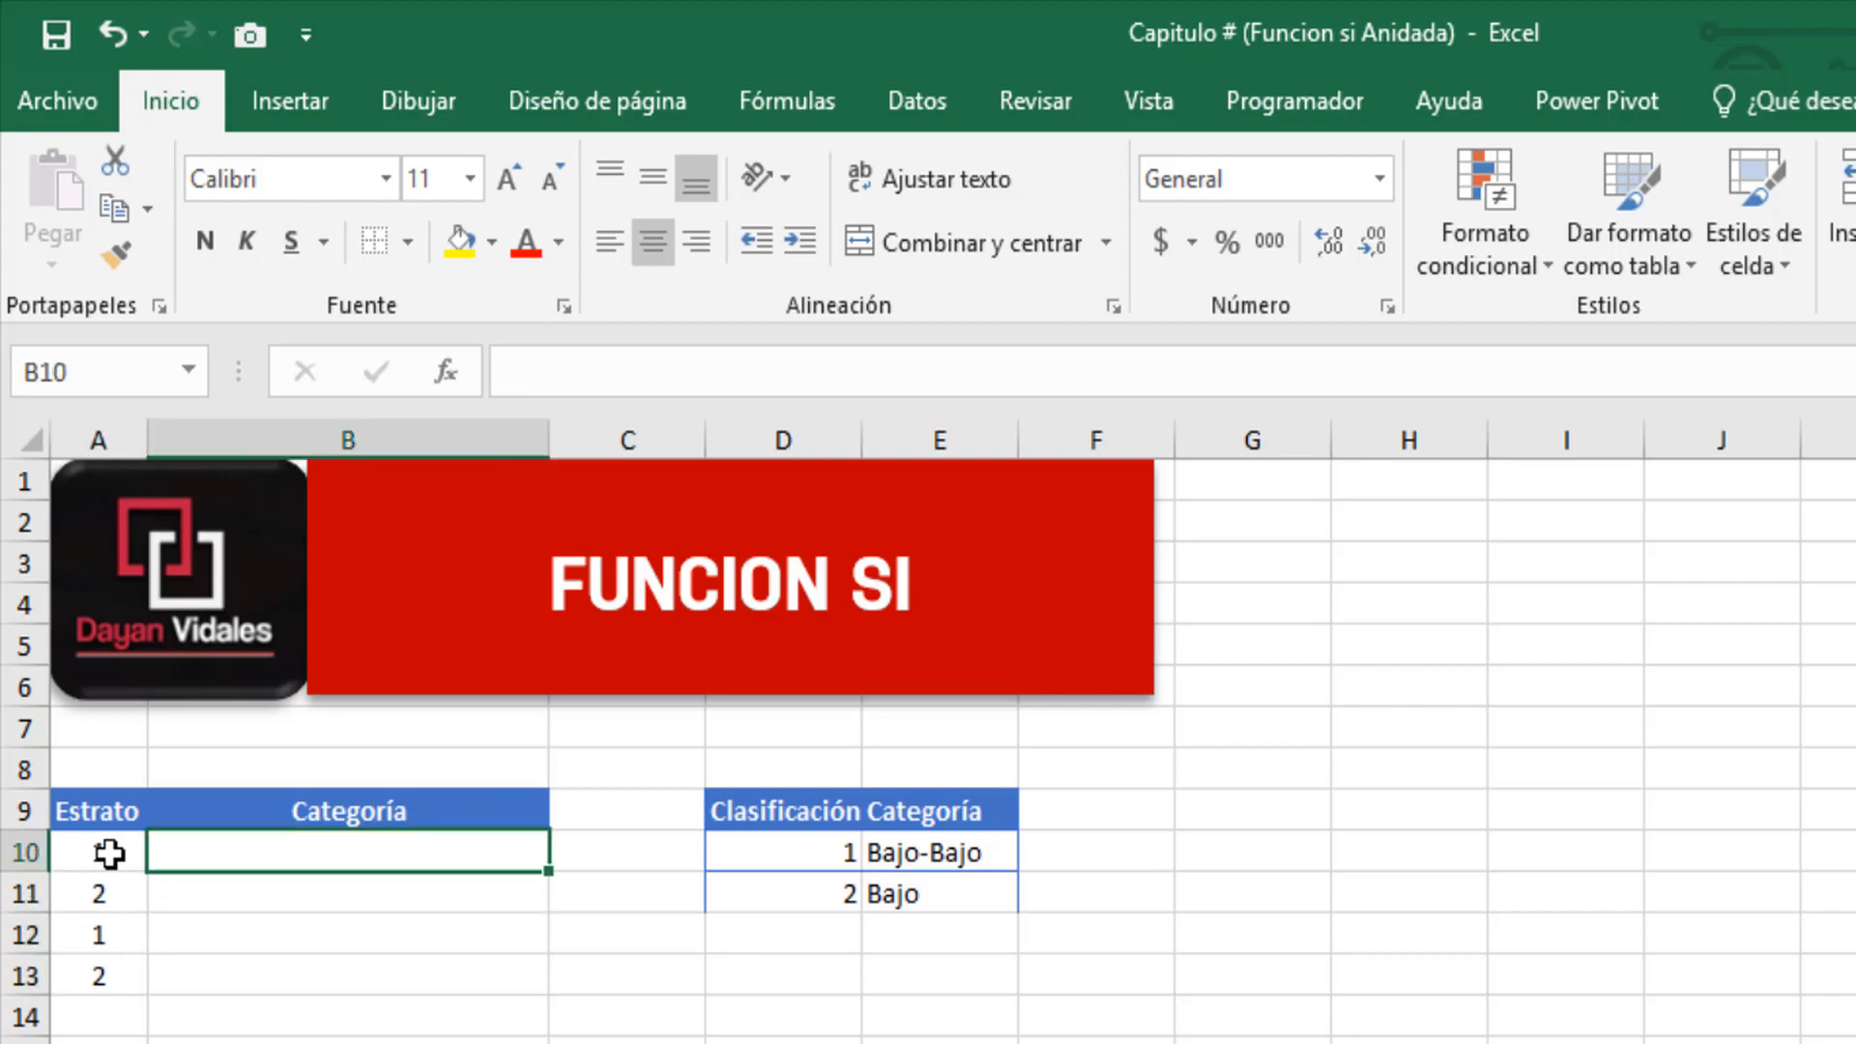
key(Right)
key(Right)
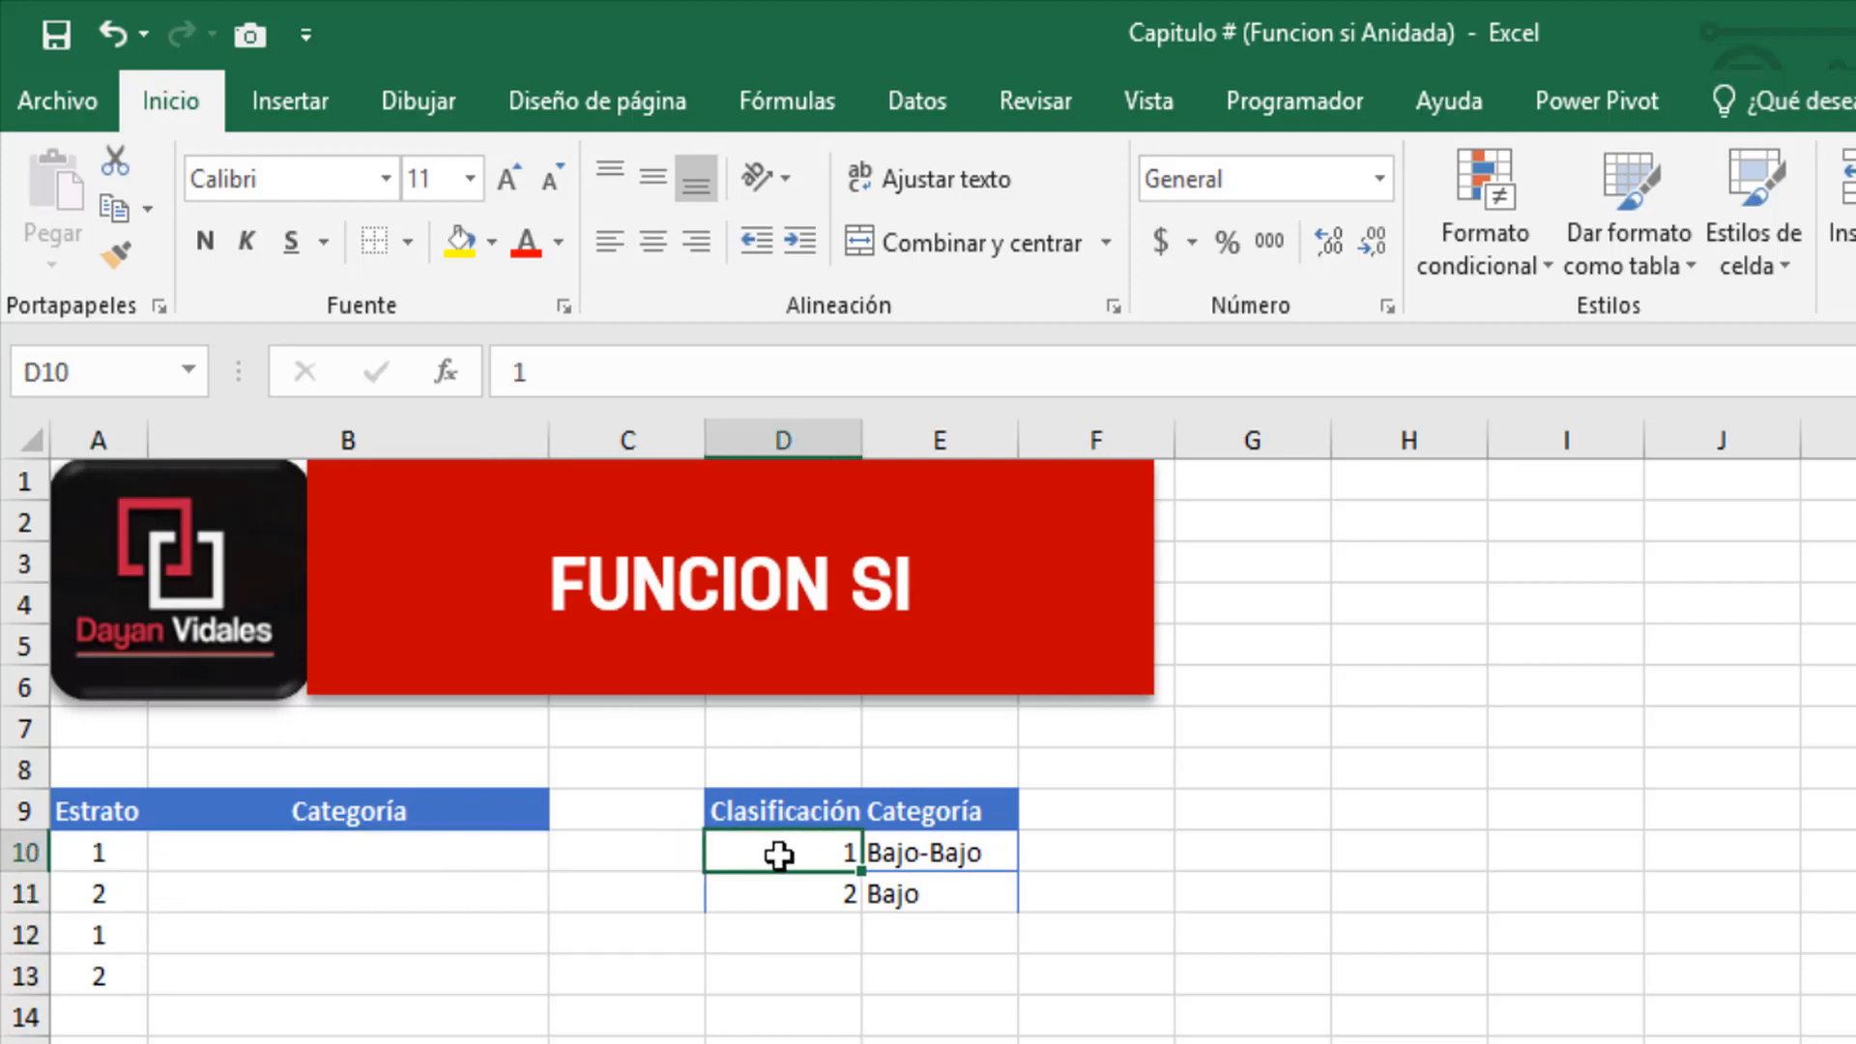
click(905, 843)
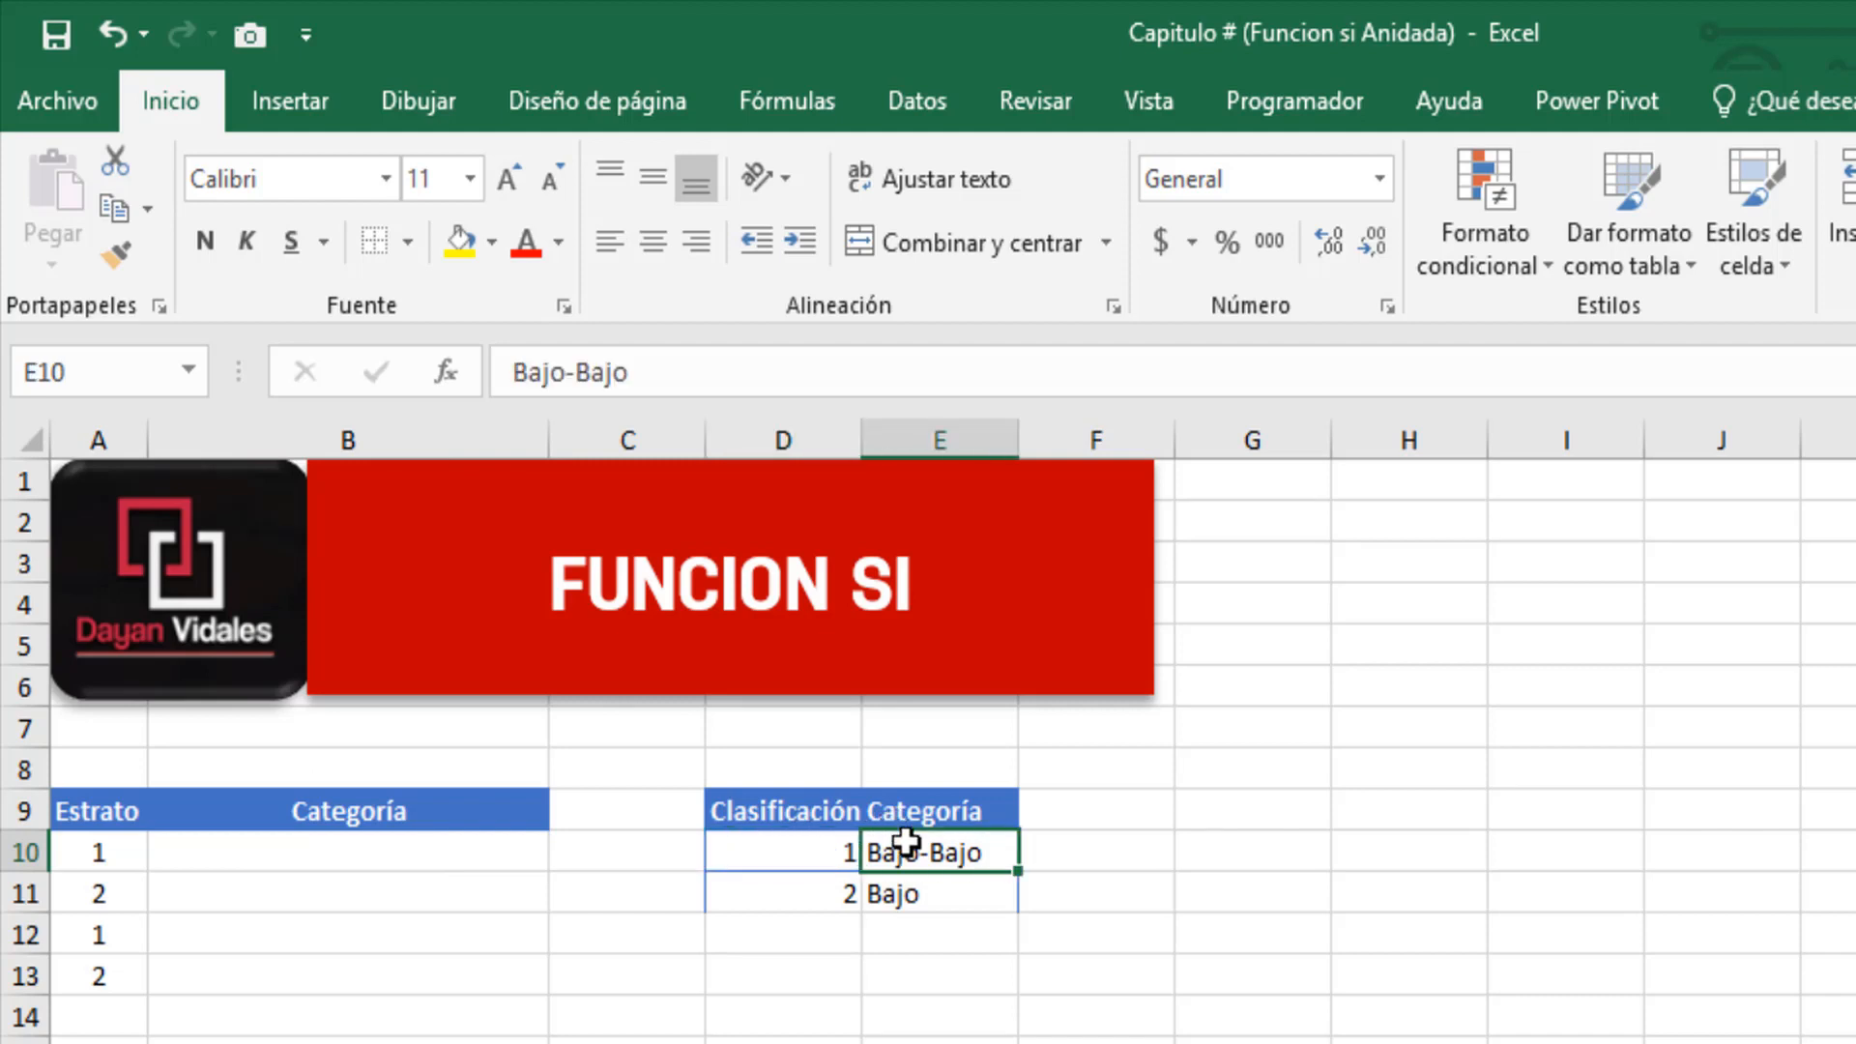
click(815, 899)
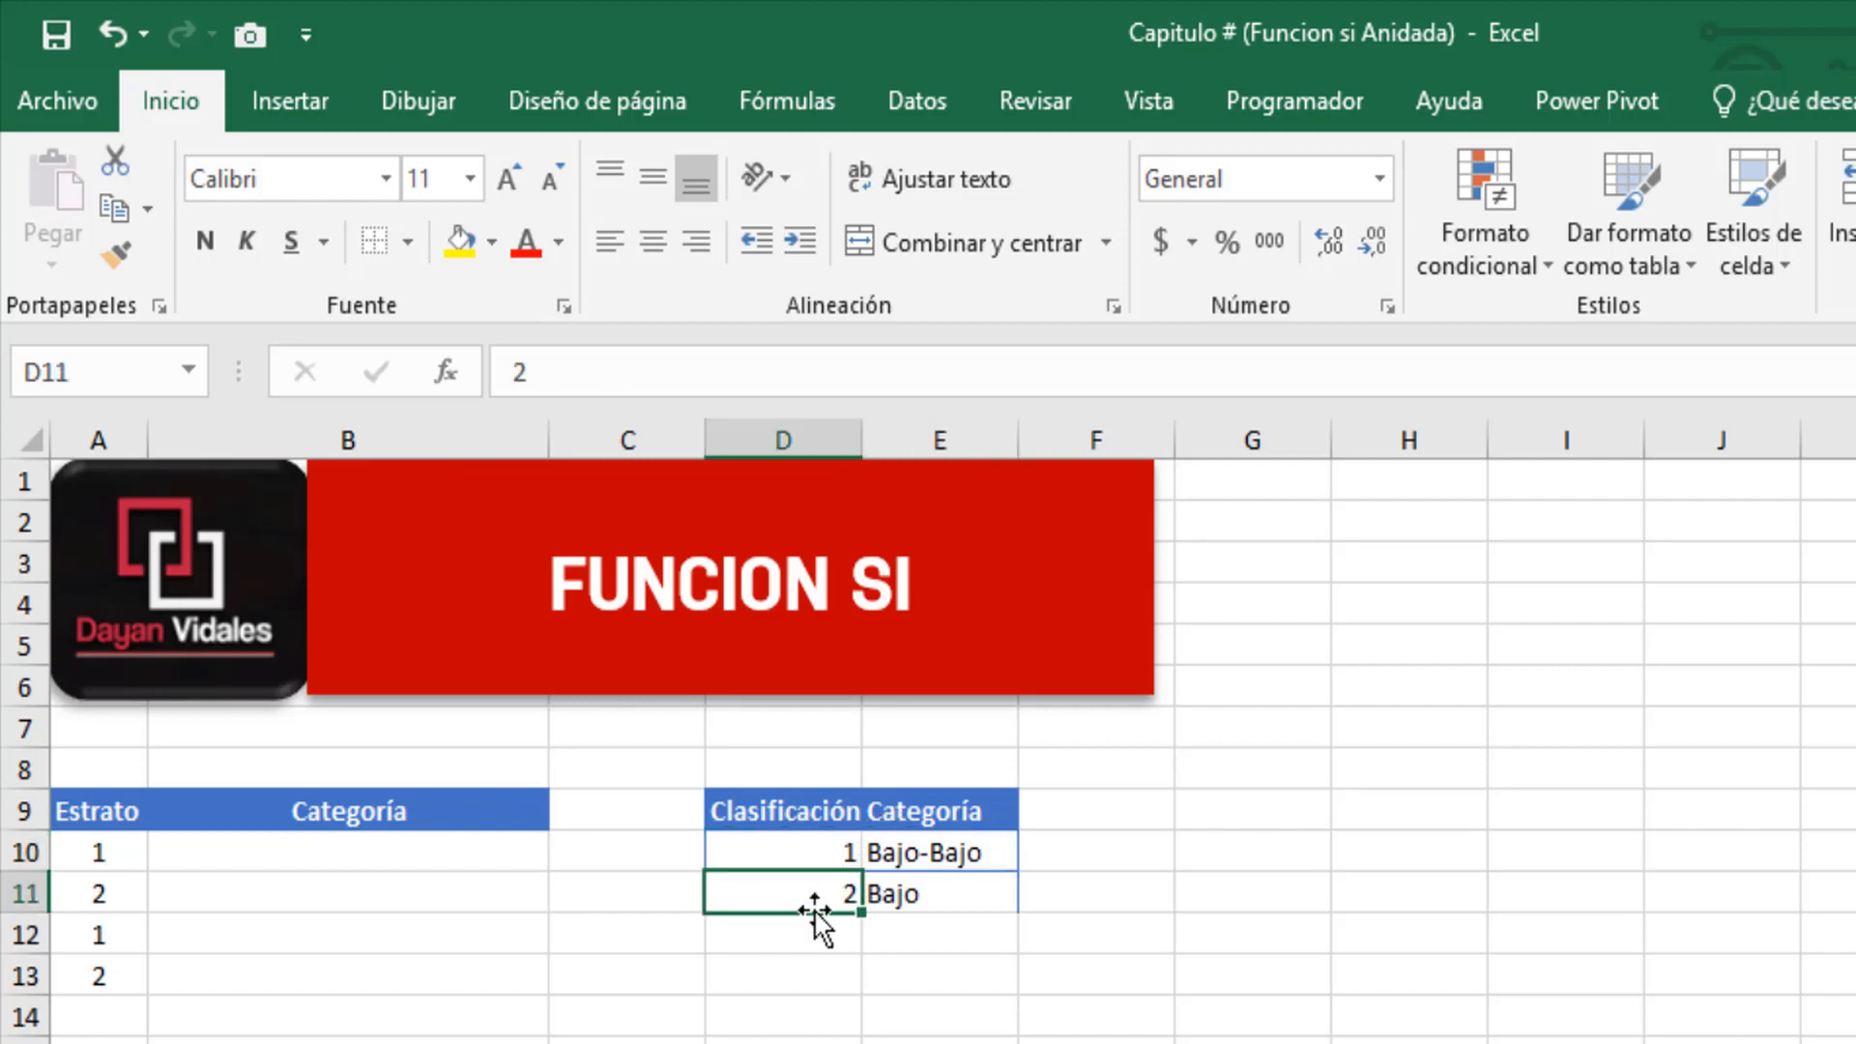
key(Right)
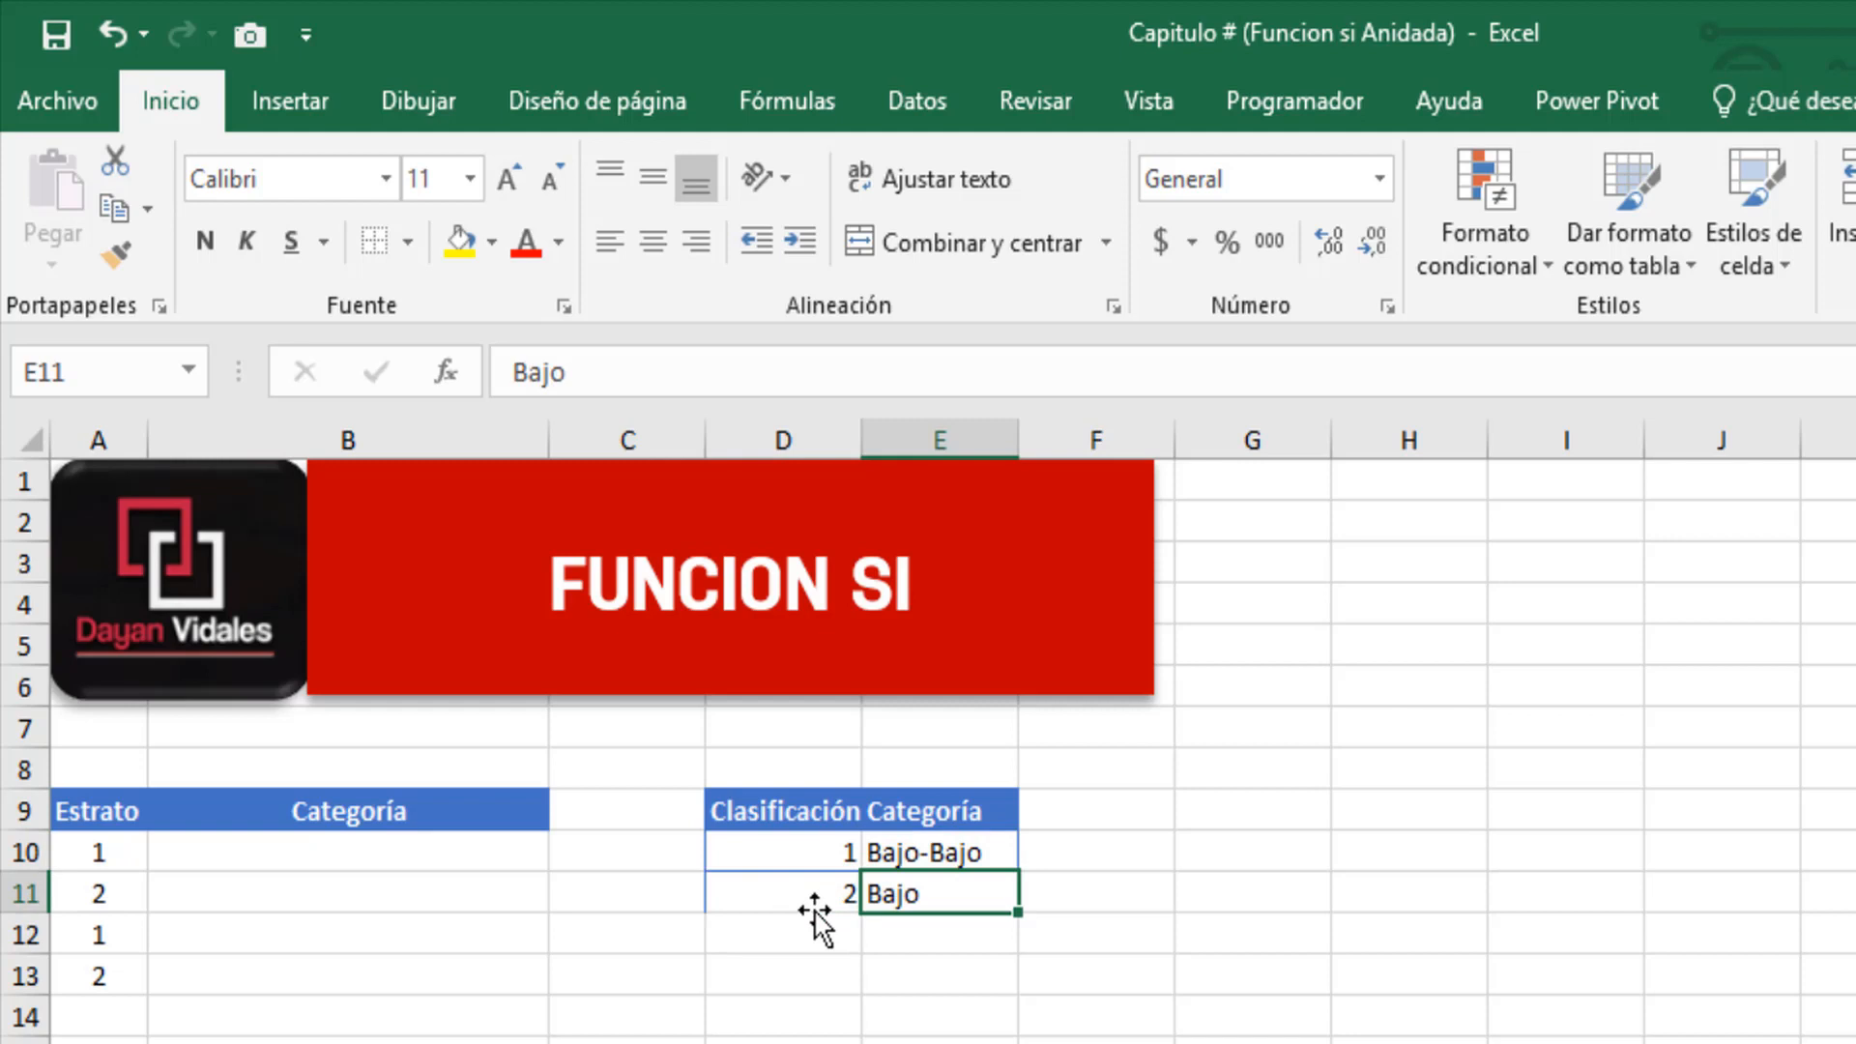
Enter the formula =SI(A10=1;"Bajo-Bajo";"Bajo") in the first Categoría cell, B10.
key(Left)
key(Left)
key(Left)
key(Up)
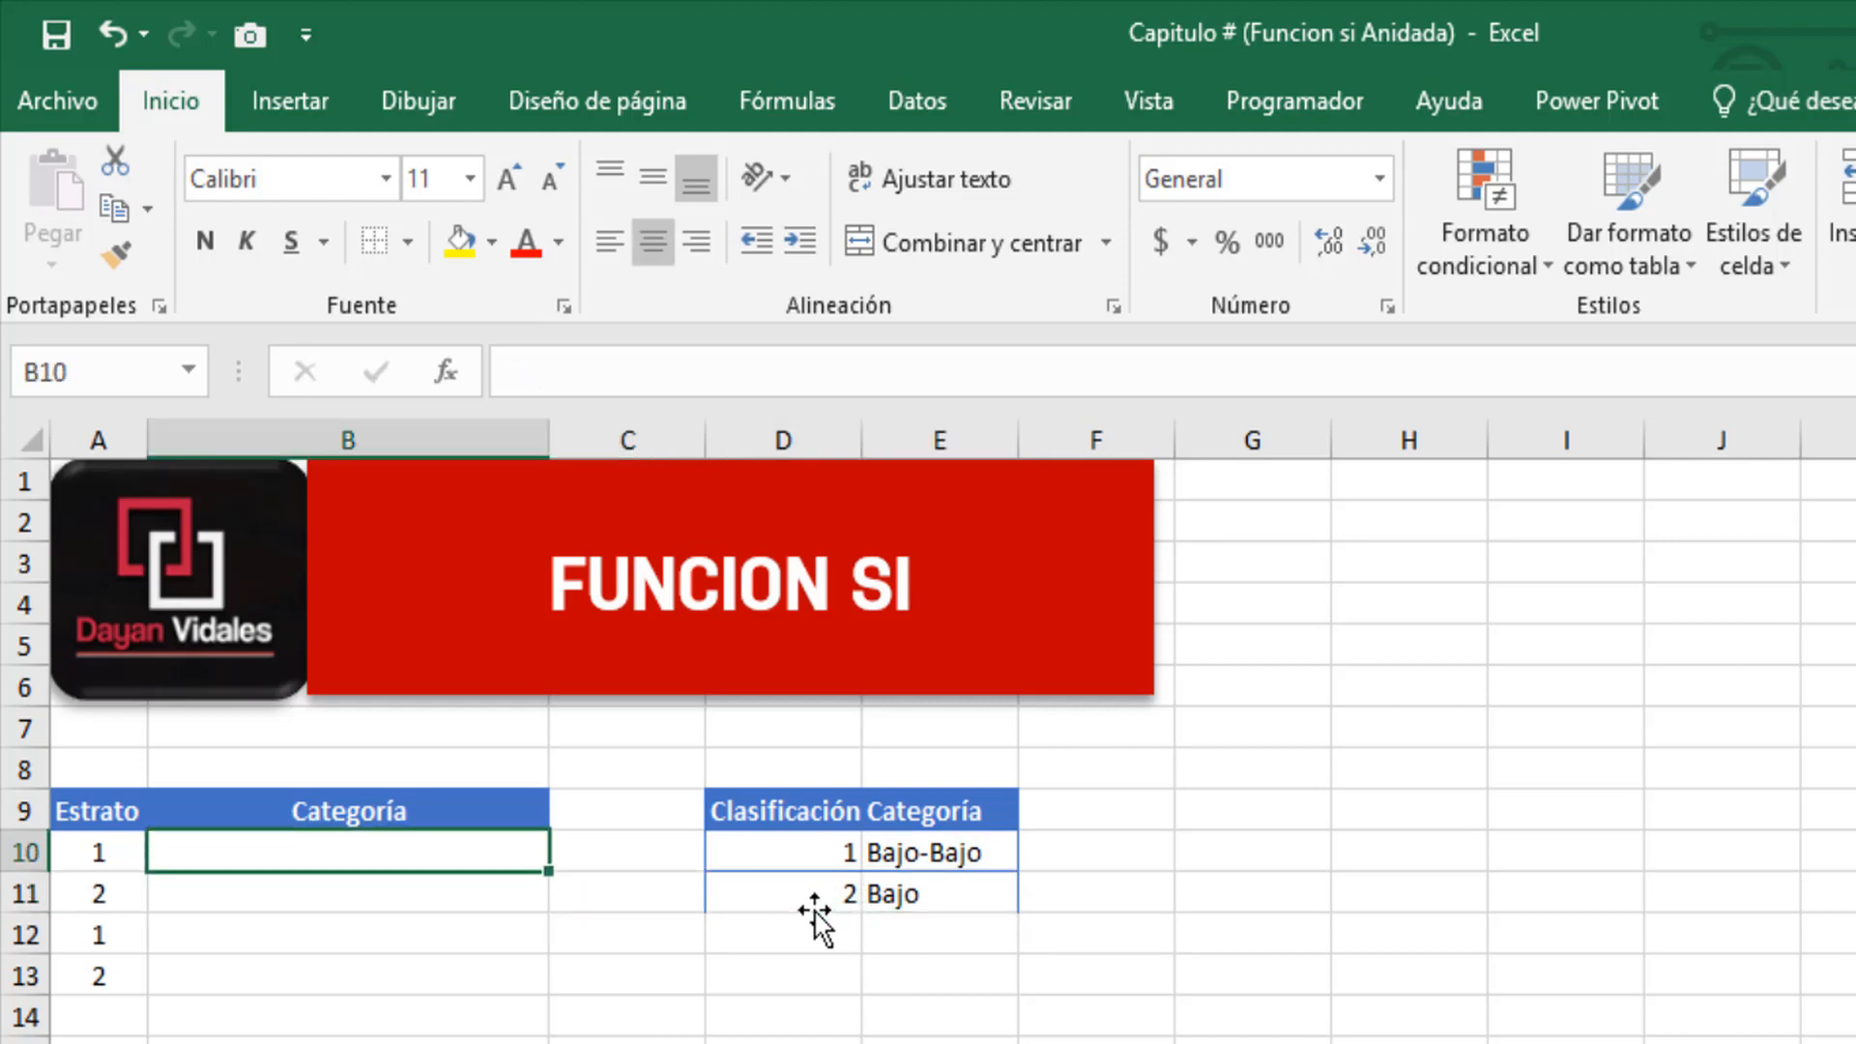
text(=si)
key(Tab)
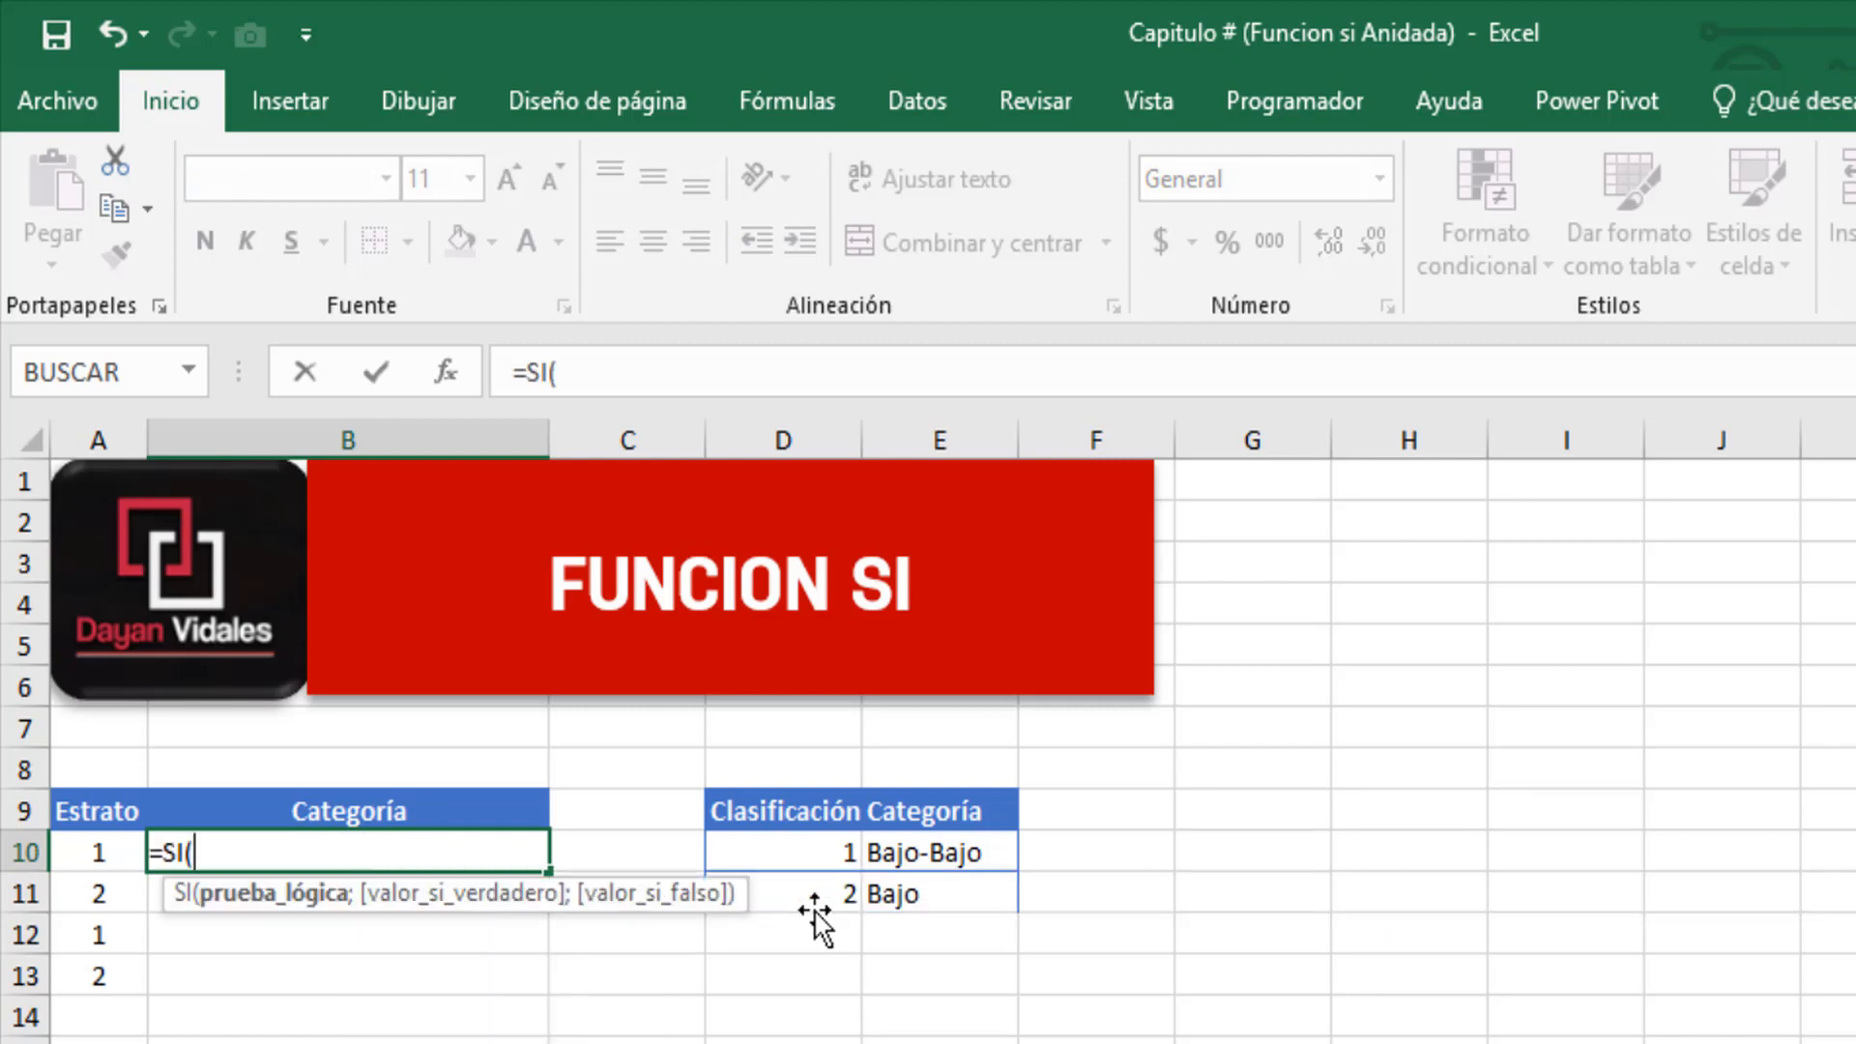
click(77, 835)
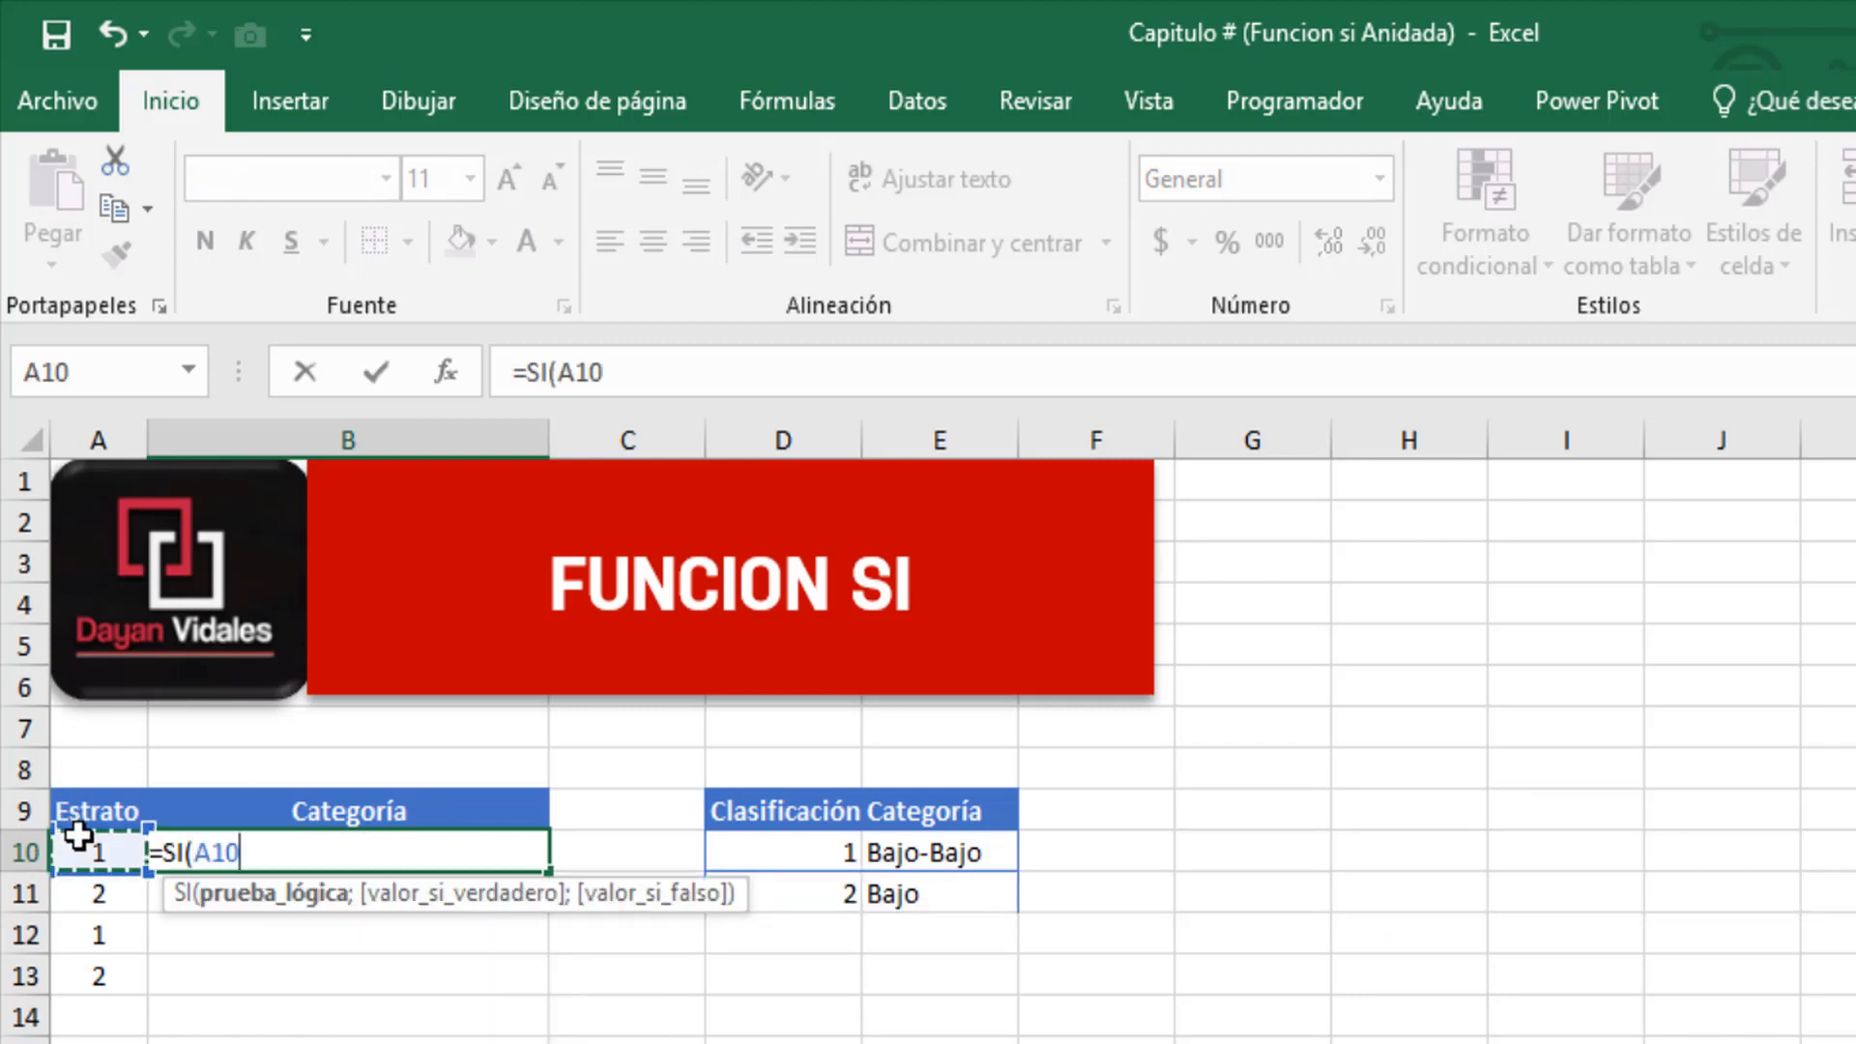
text(=1;)
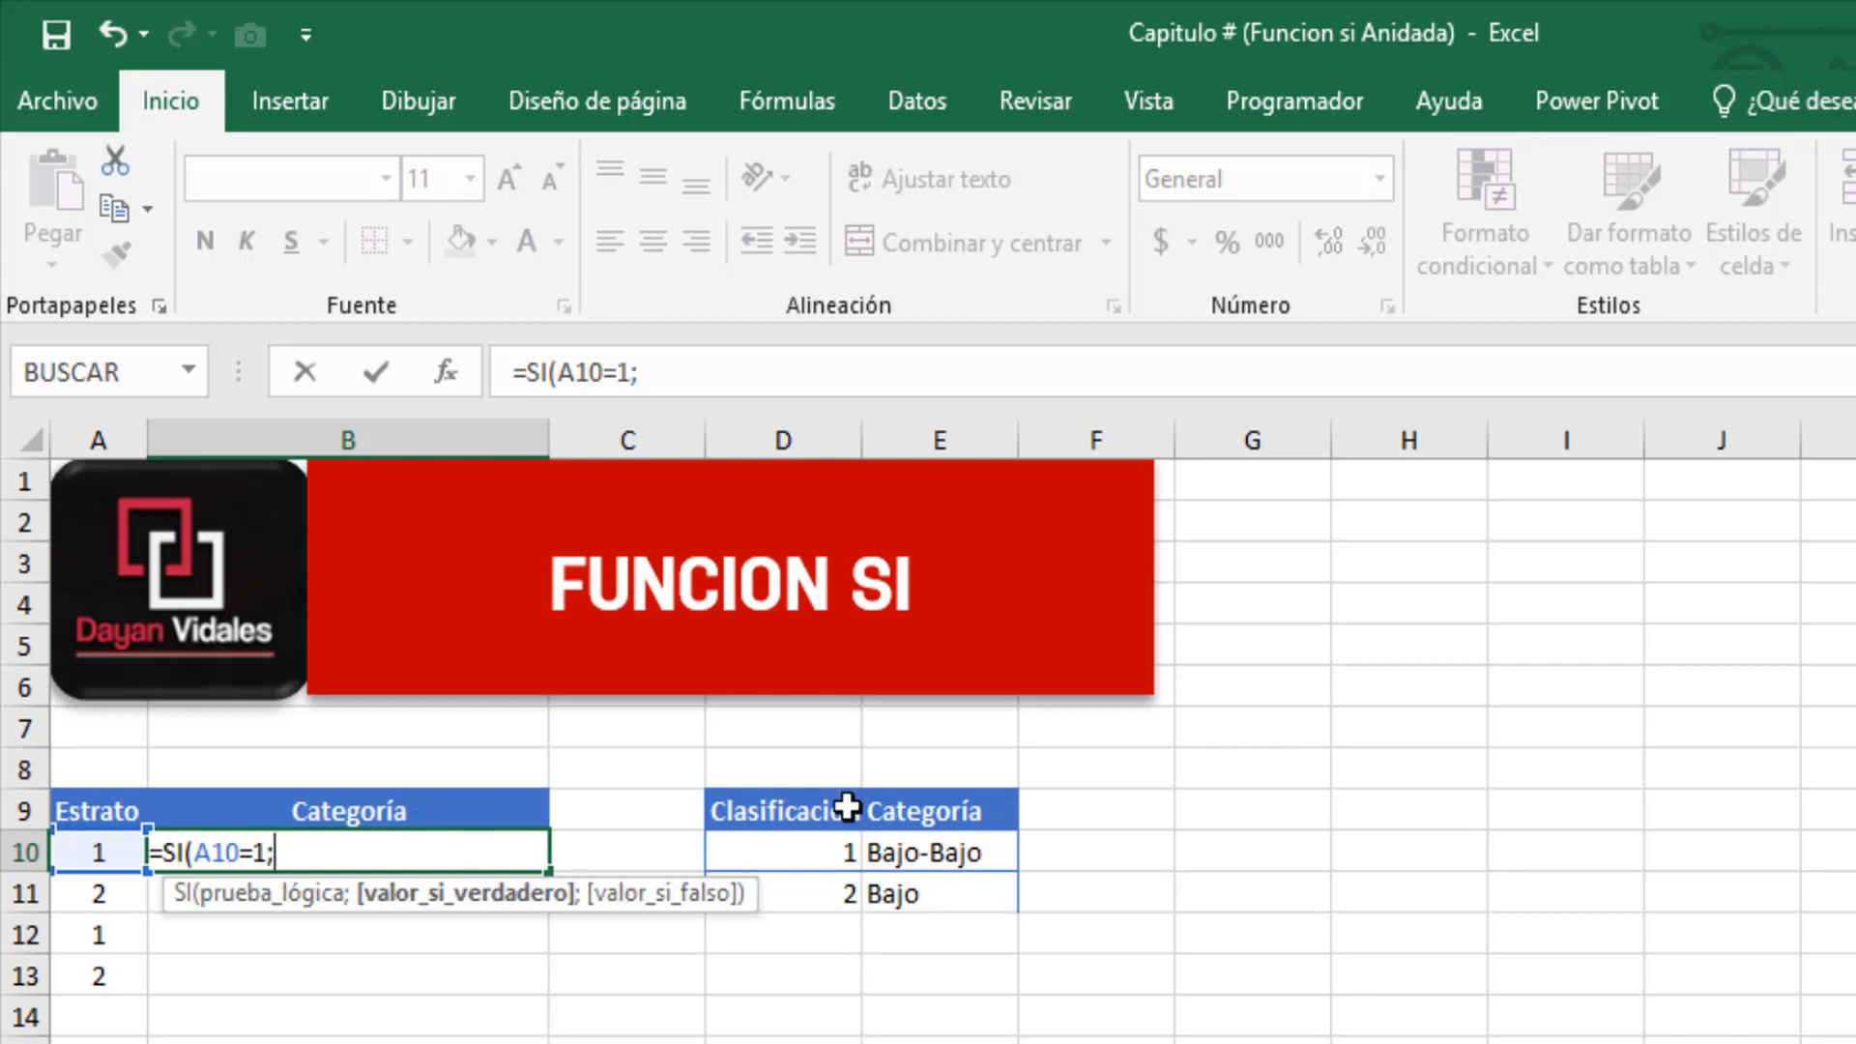
text("Bajo.)
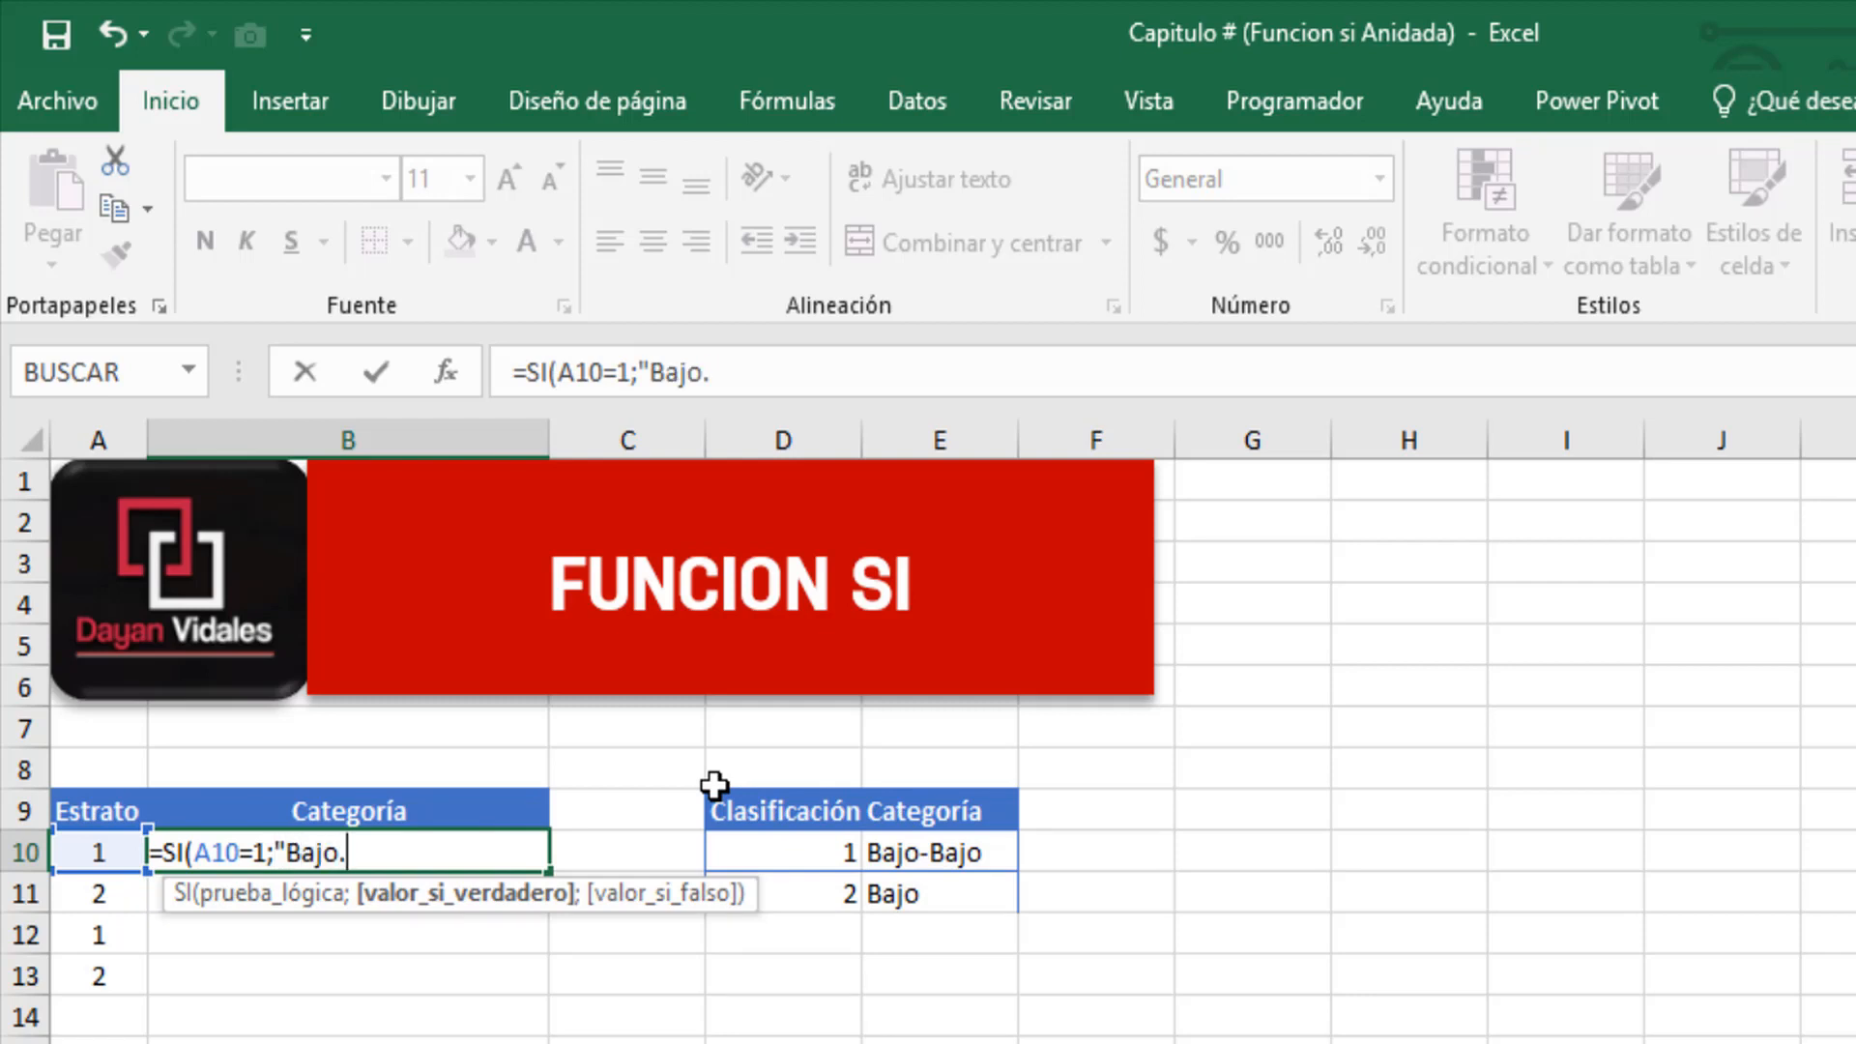
key(BackSpace)
text(-Bajo")
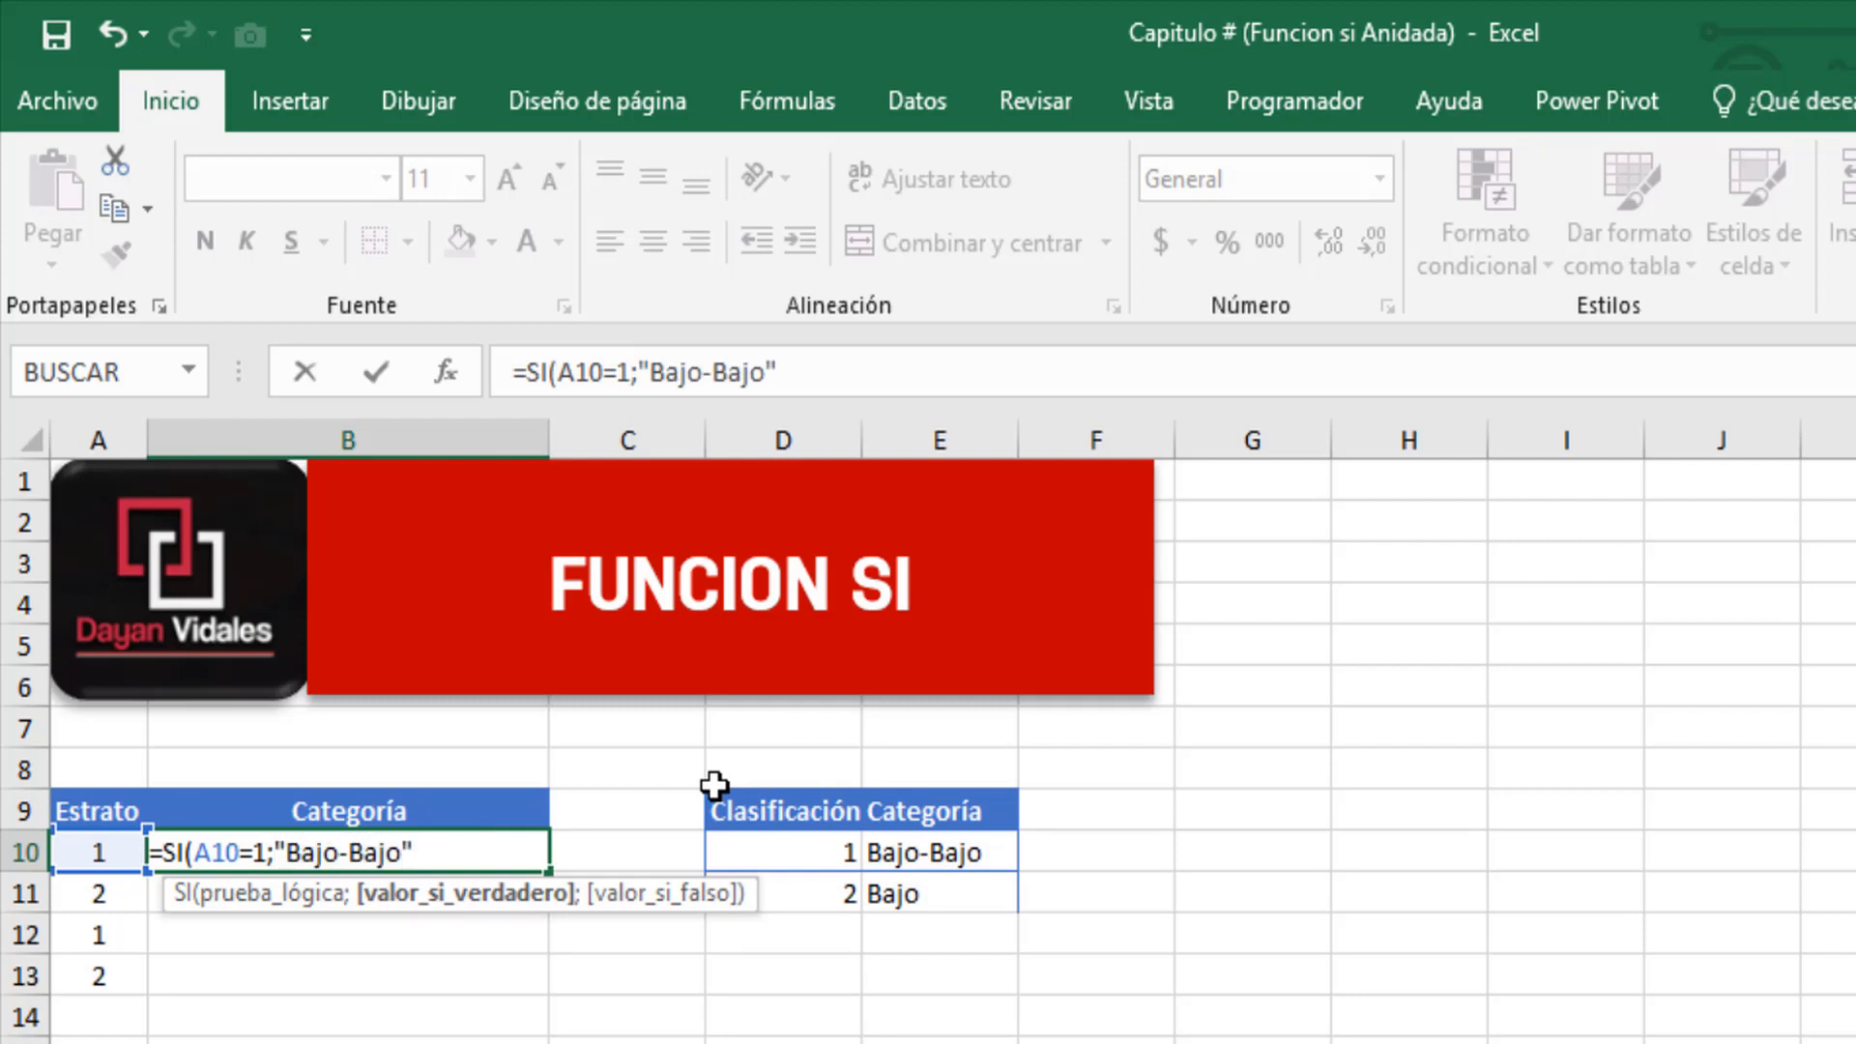
text(;)
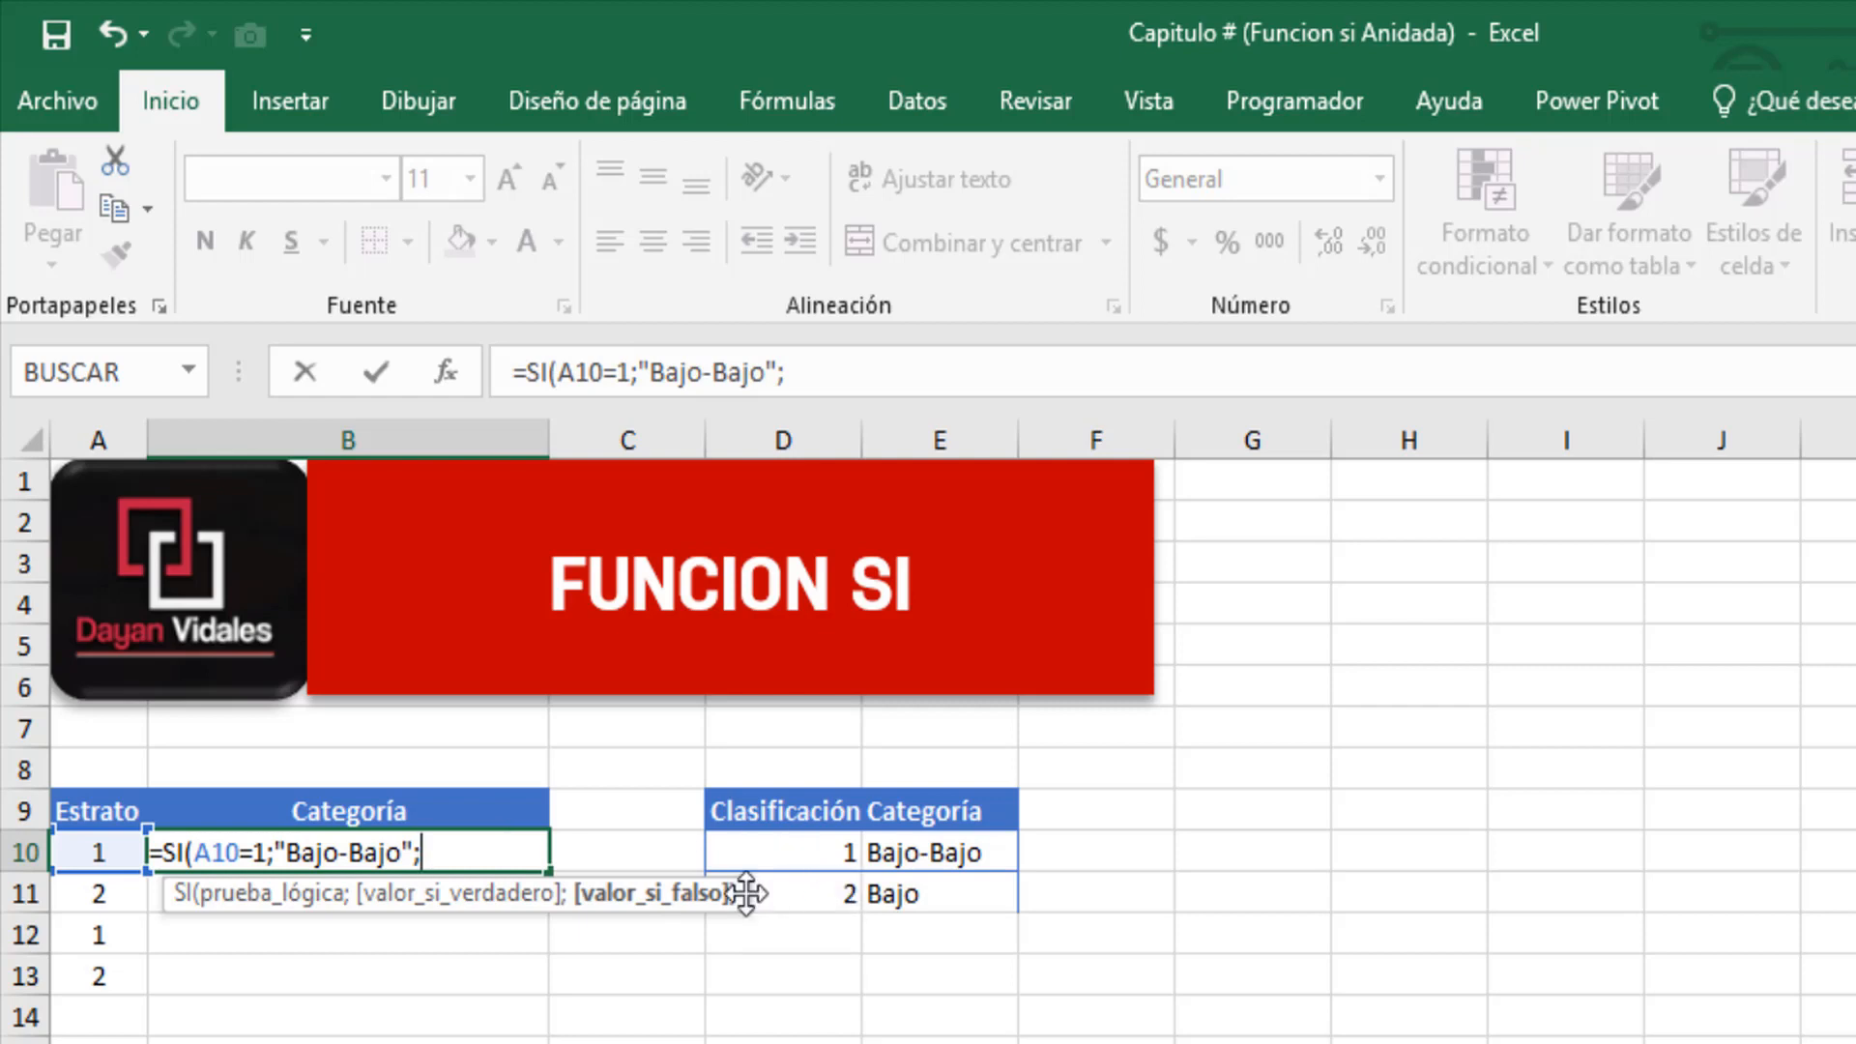
text(M)
key(BackSpace)
text(Bajo")
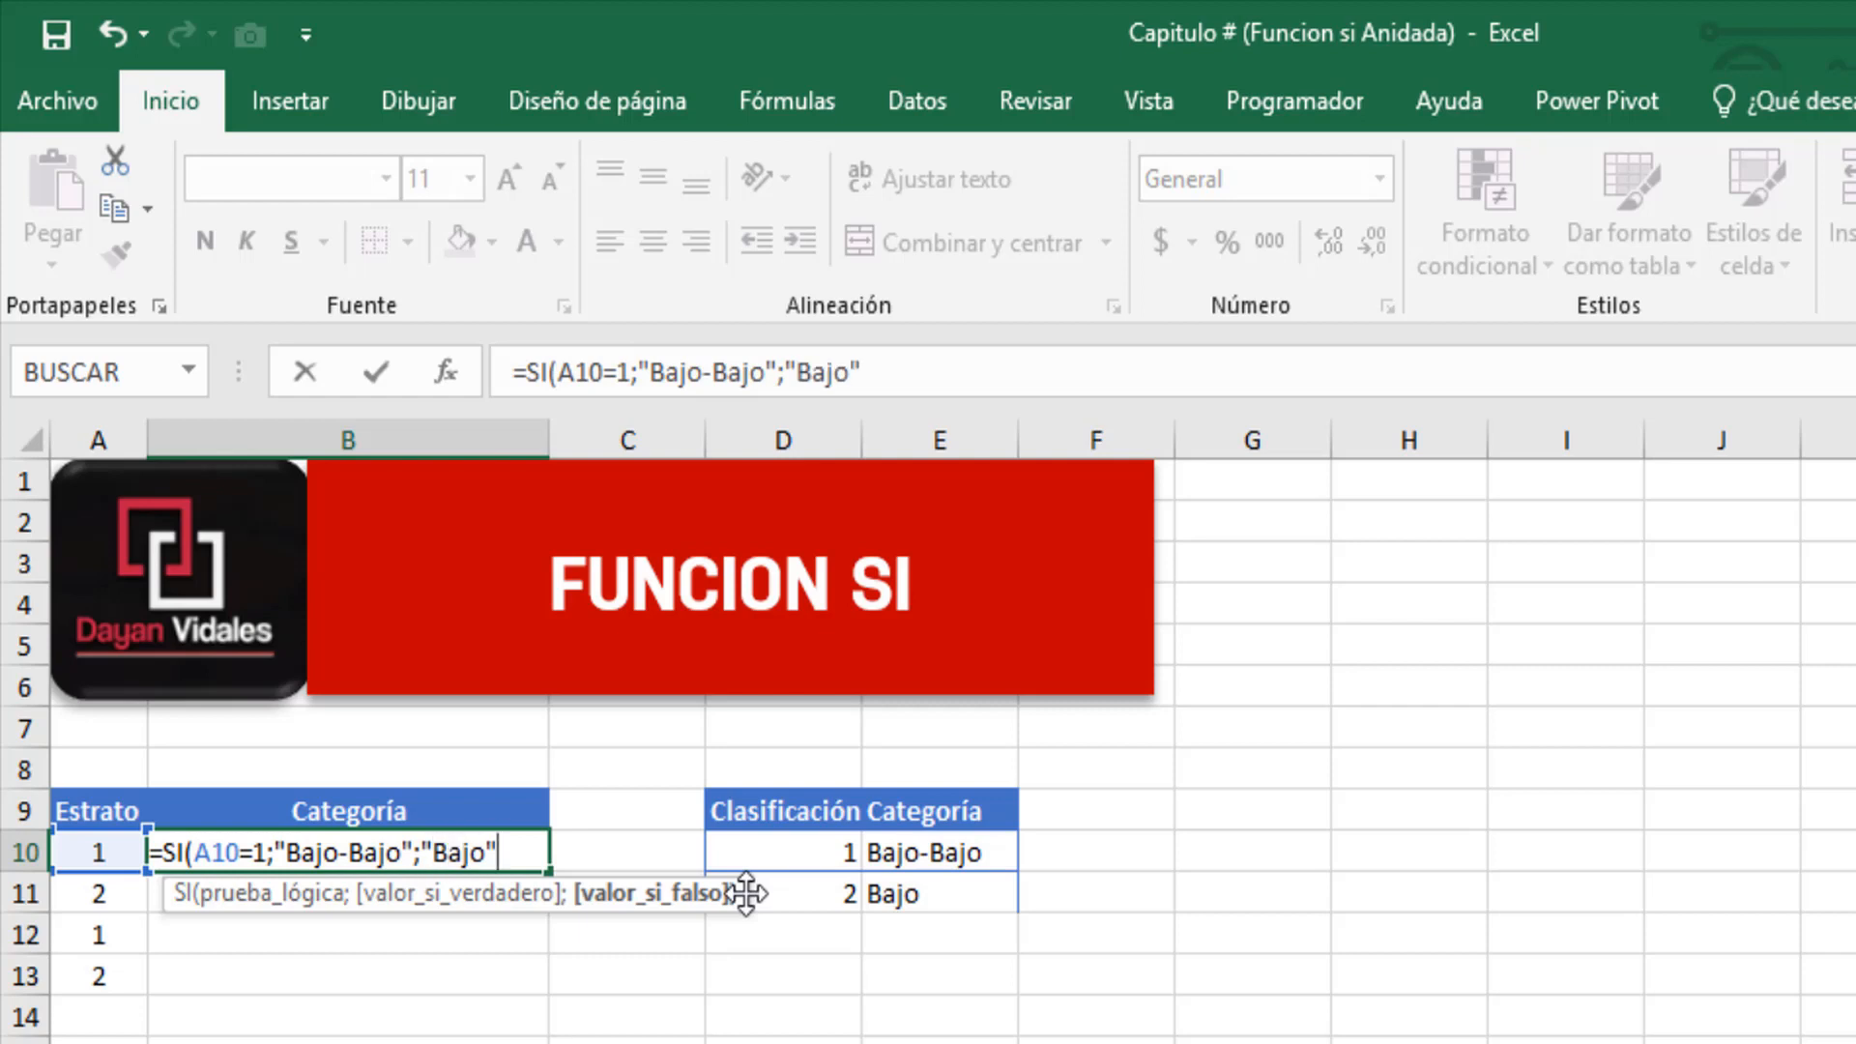
text())
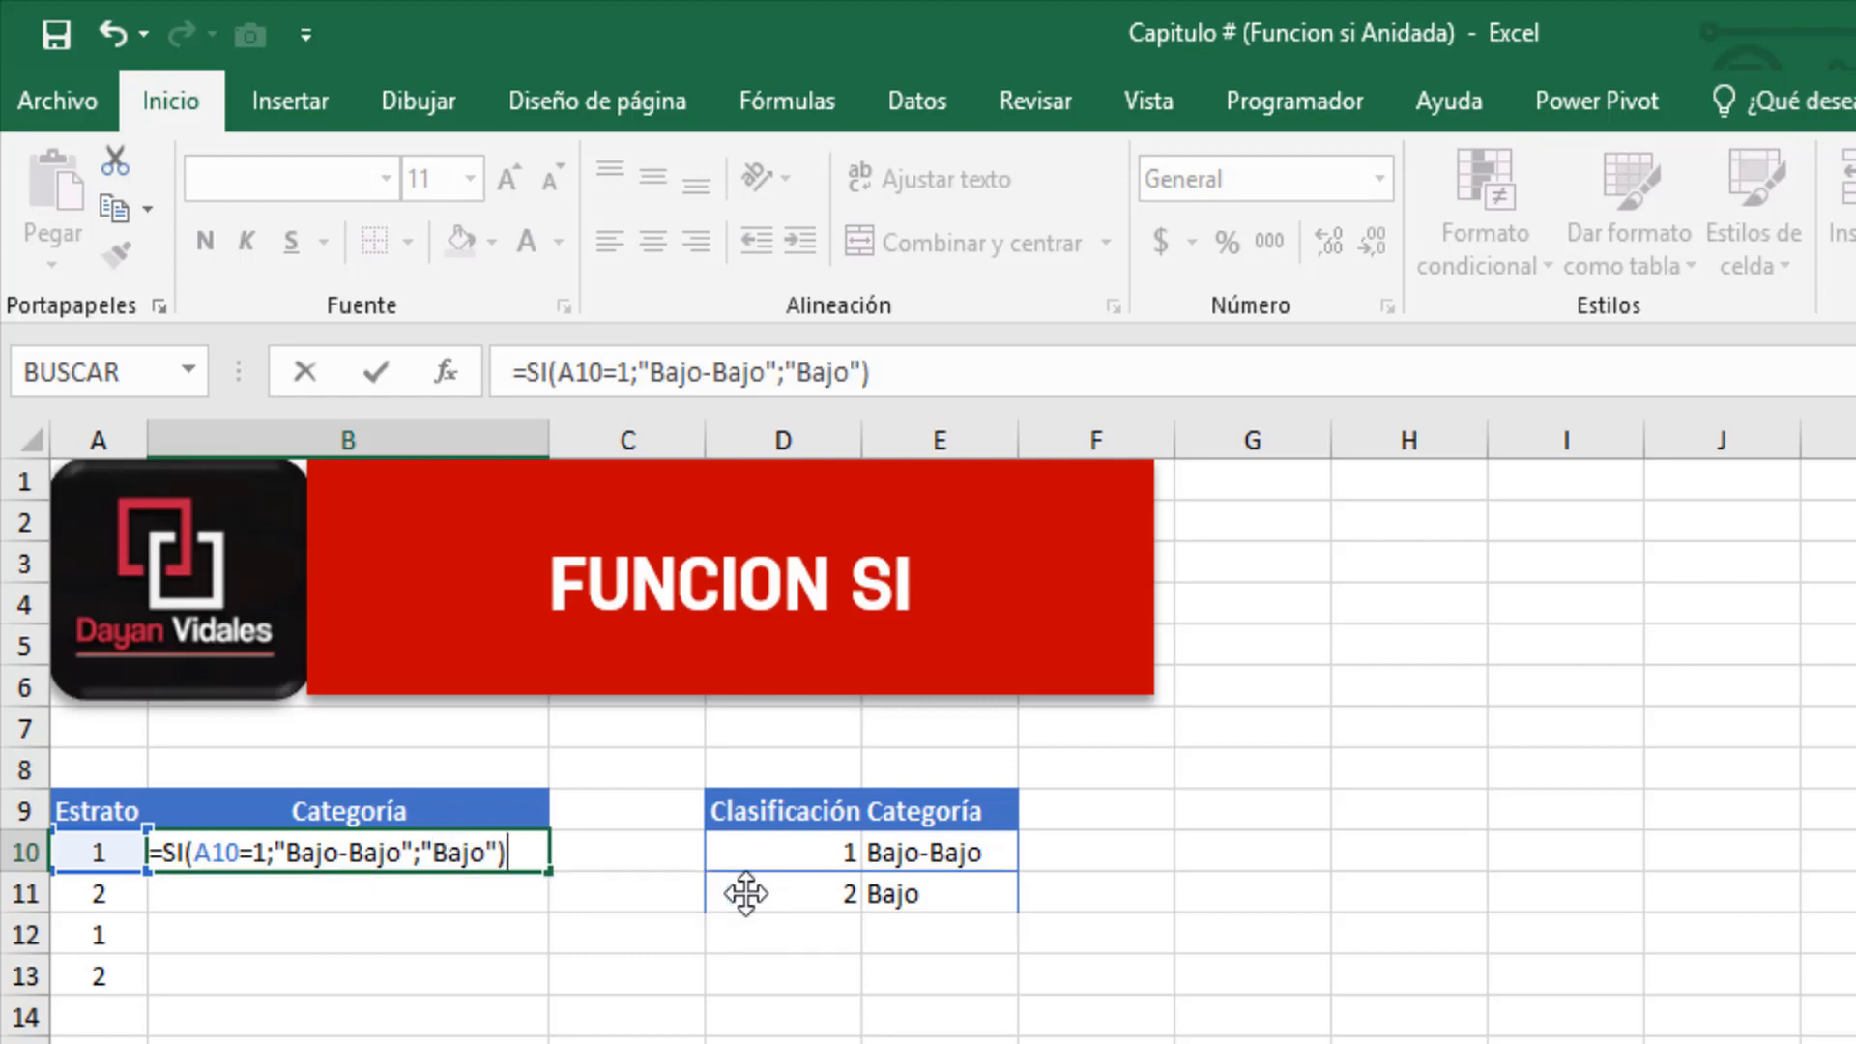
key(Return)
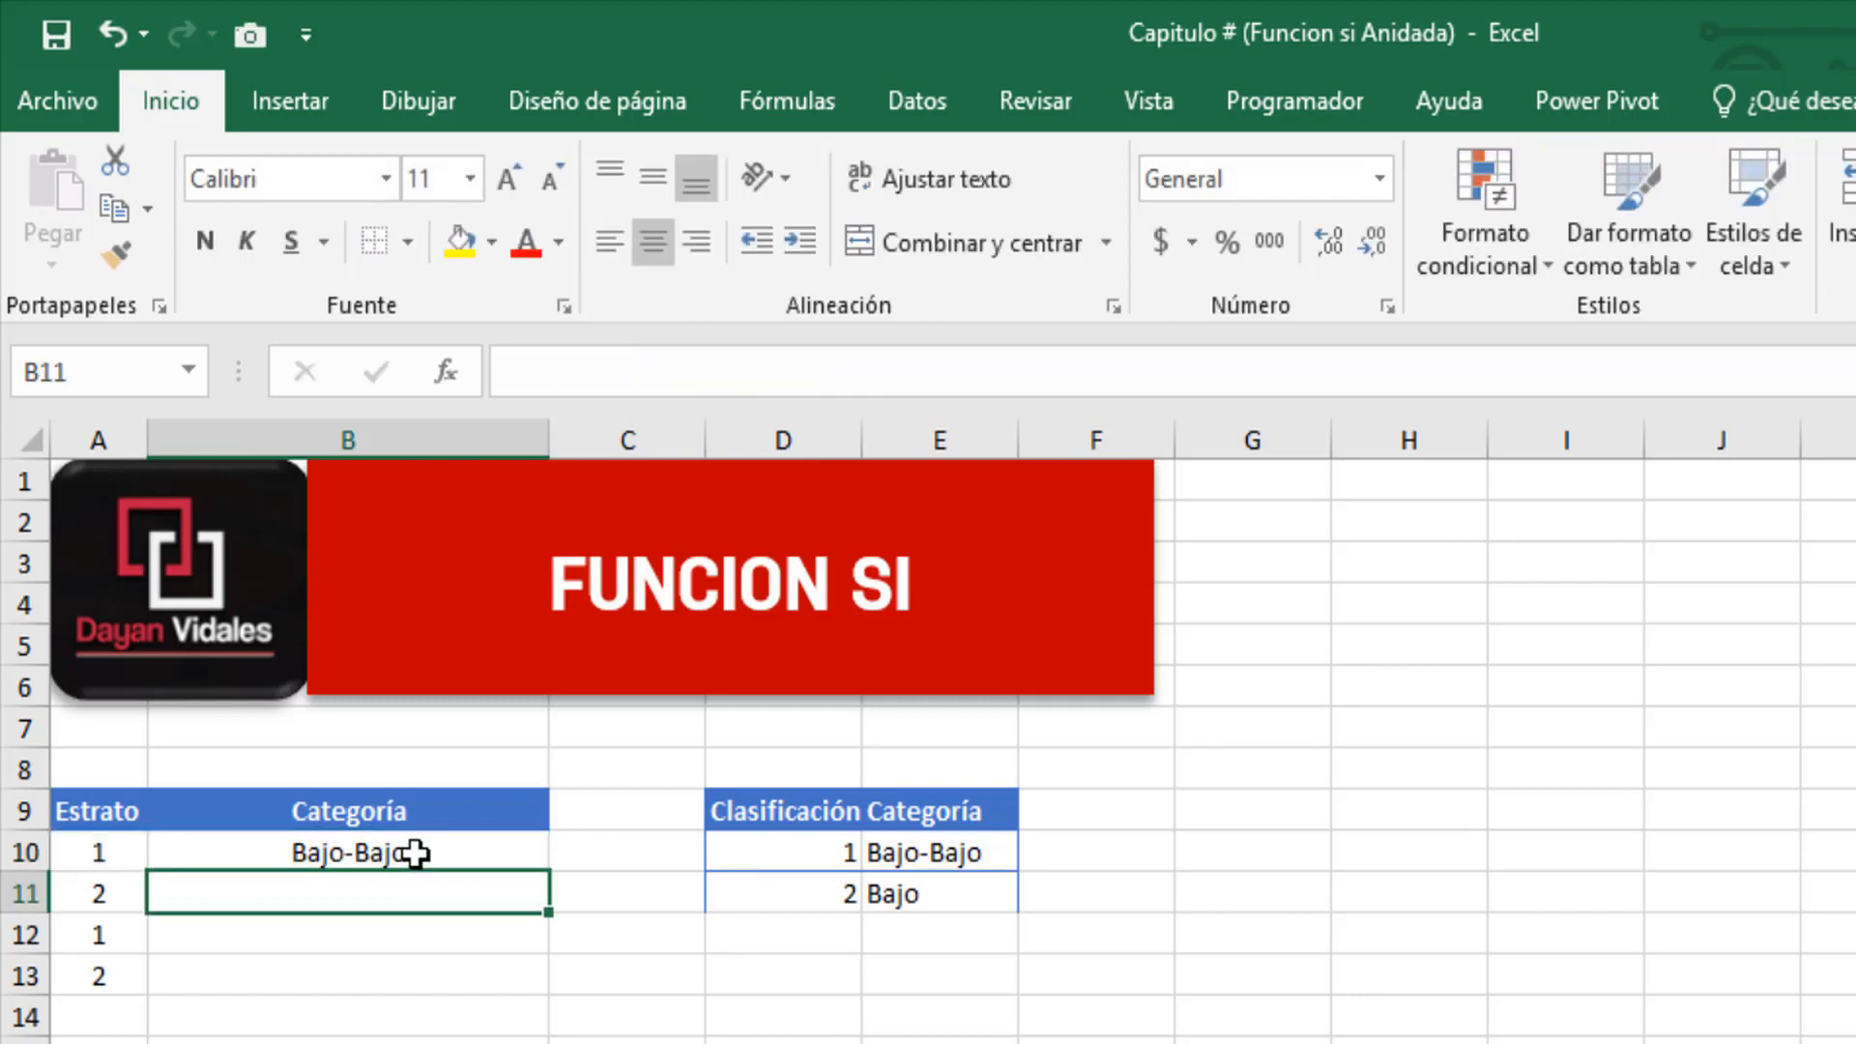
Fill the B10 formula down the Categoría column to B13.
click(416, 853)
click(107, 851)
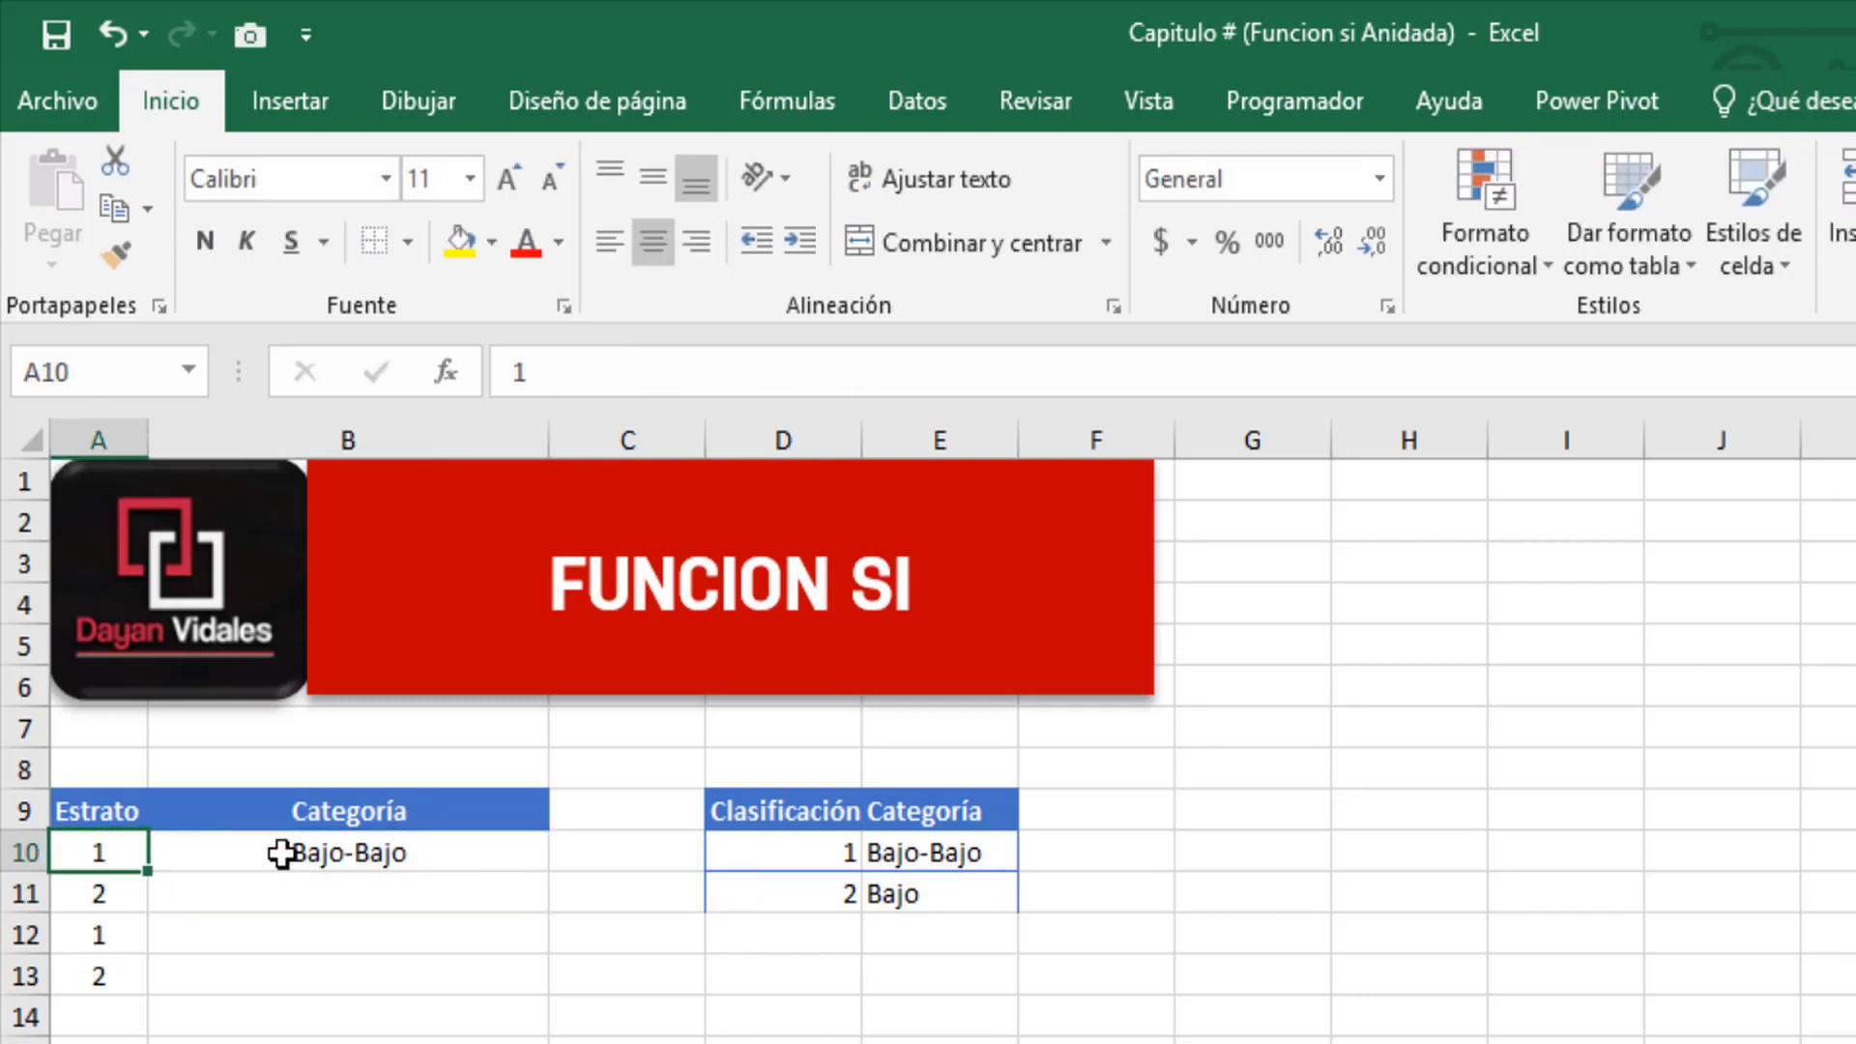
click(319, 855)
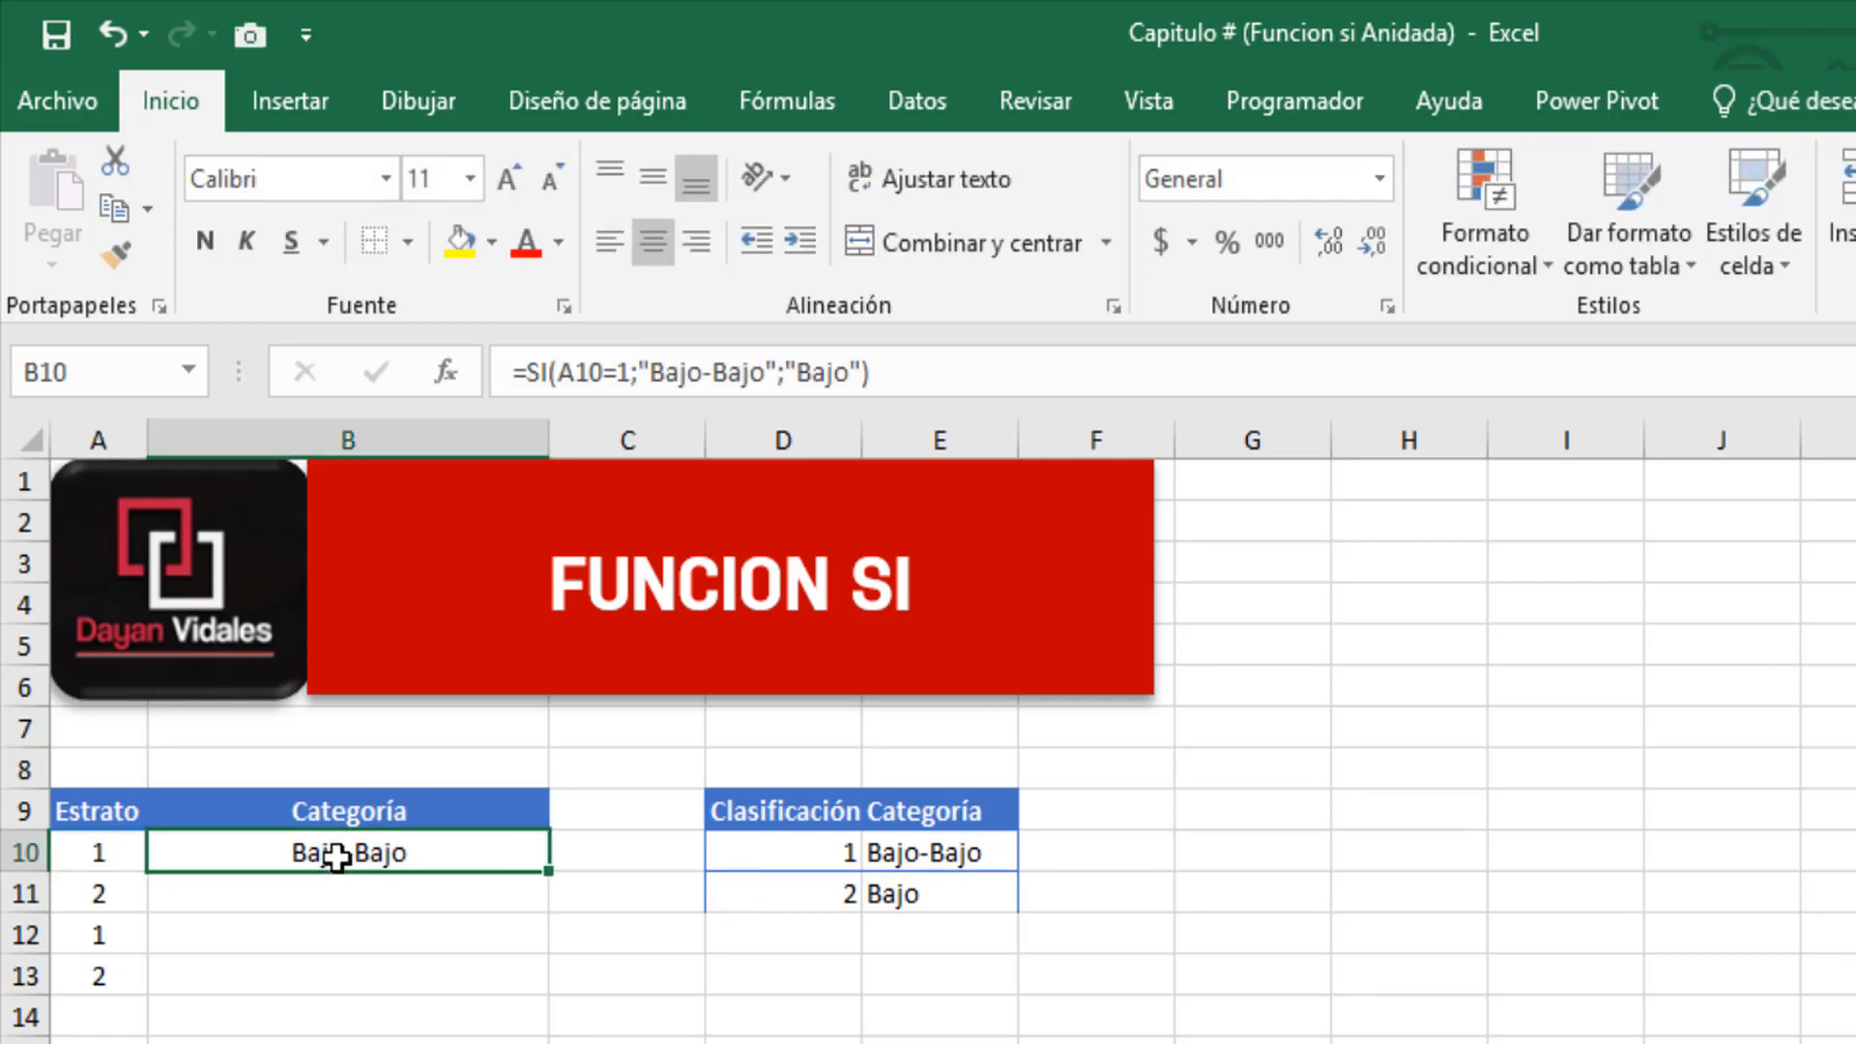
double_click(557, 872)
Check the Categoría results in B11:B13 against the Estrato value in each row.
click(411, 897)
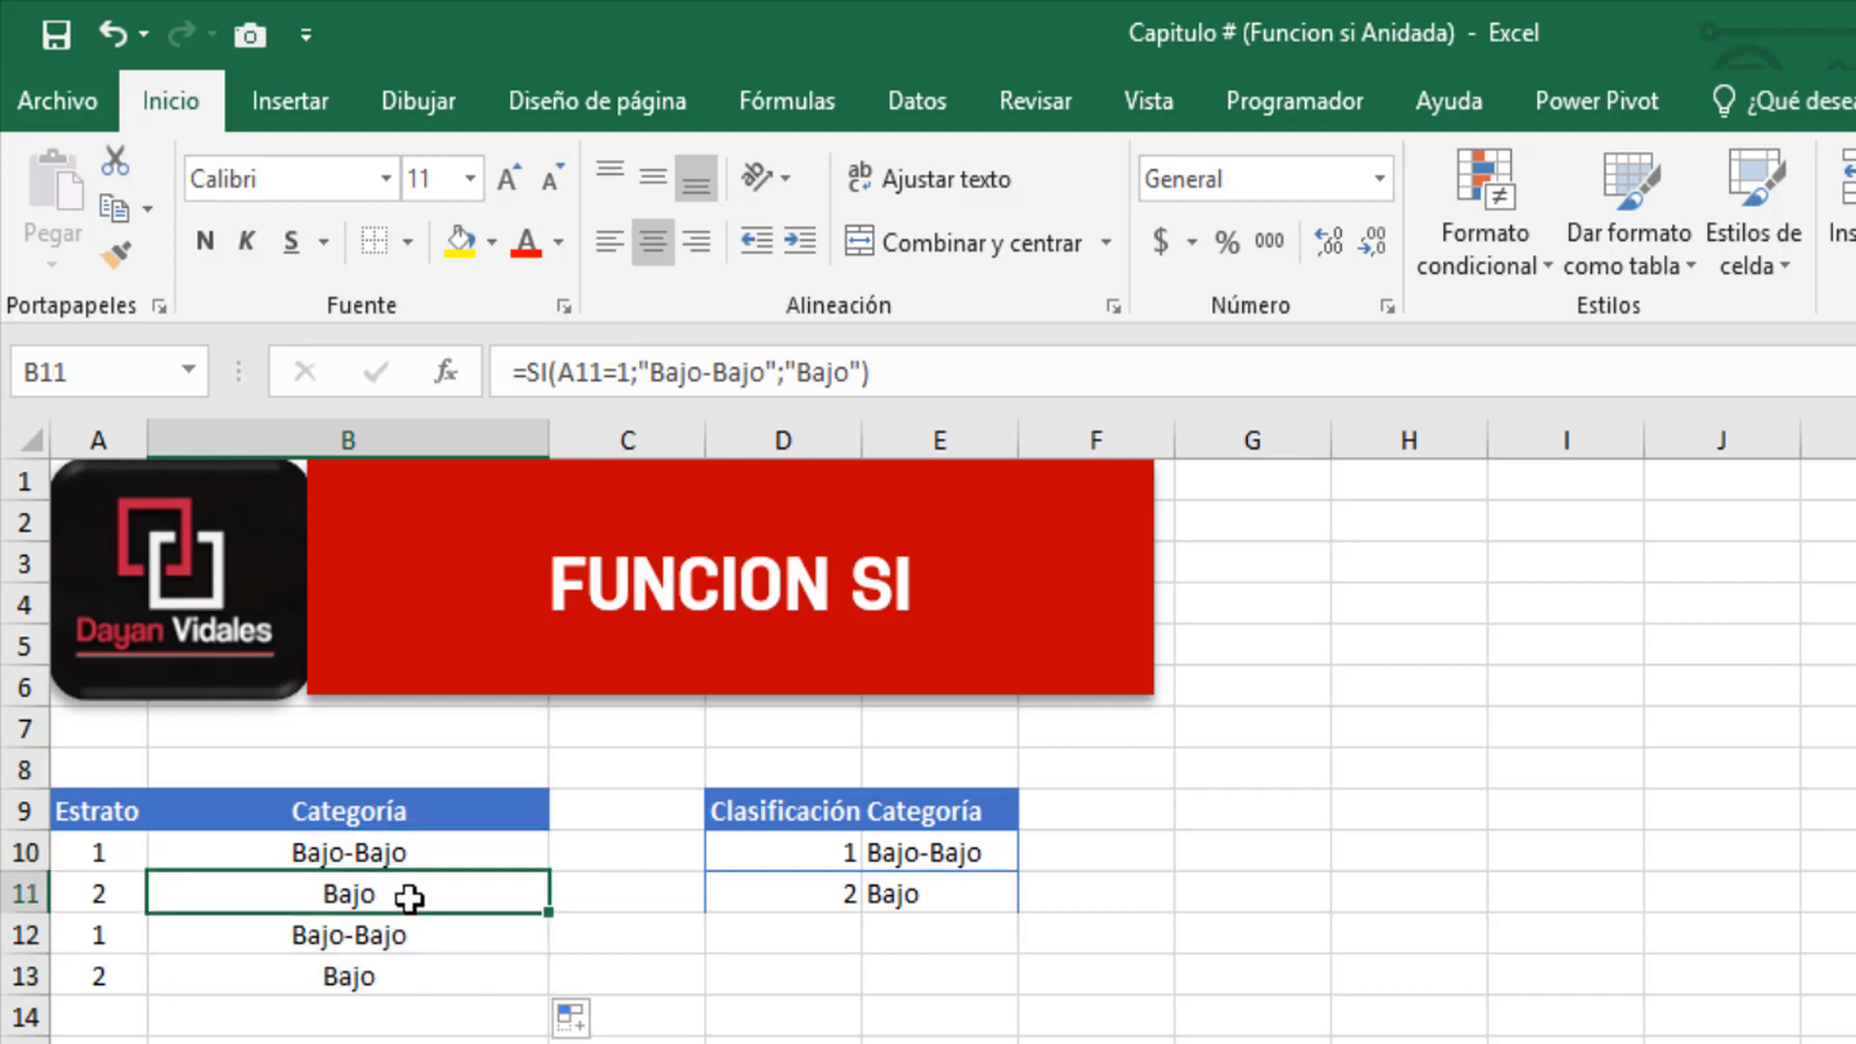
click(114, 905)
click(340, 894)
key(Left)
key(Down)
key(Right)
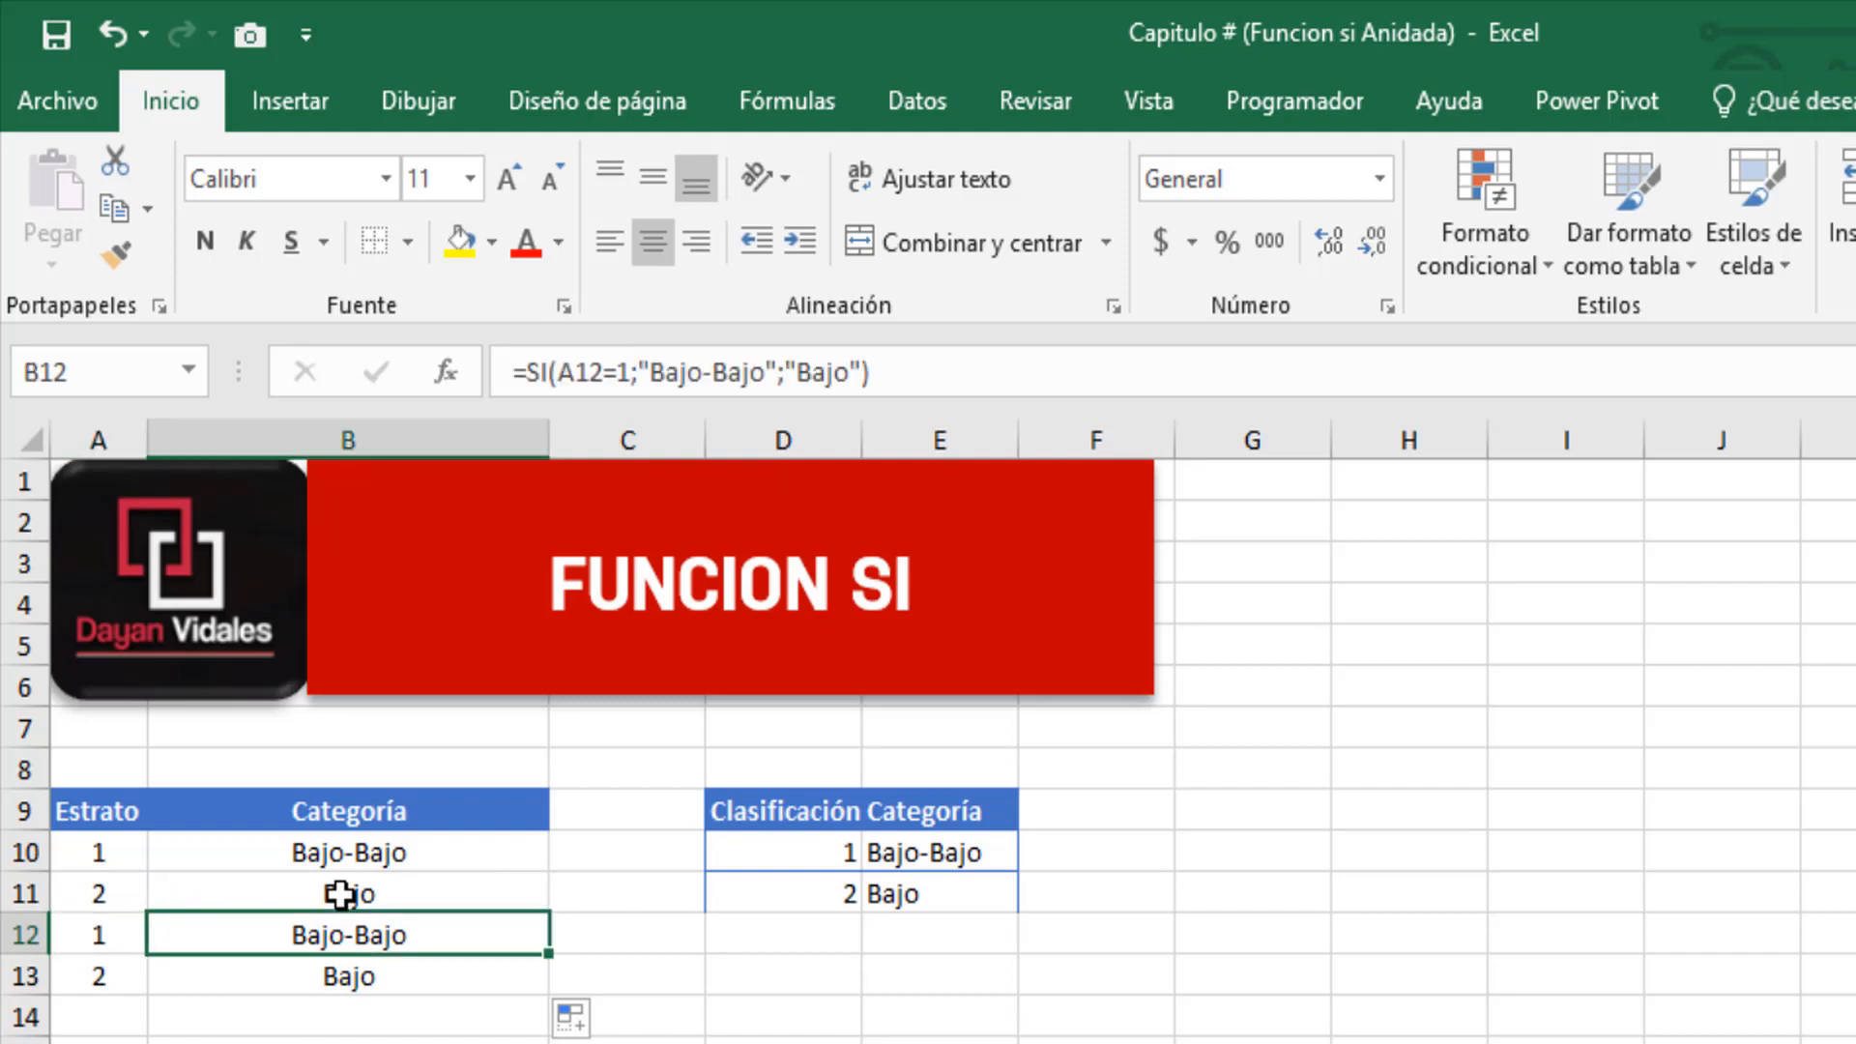
key(Left)
key(Down)
key(Right)
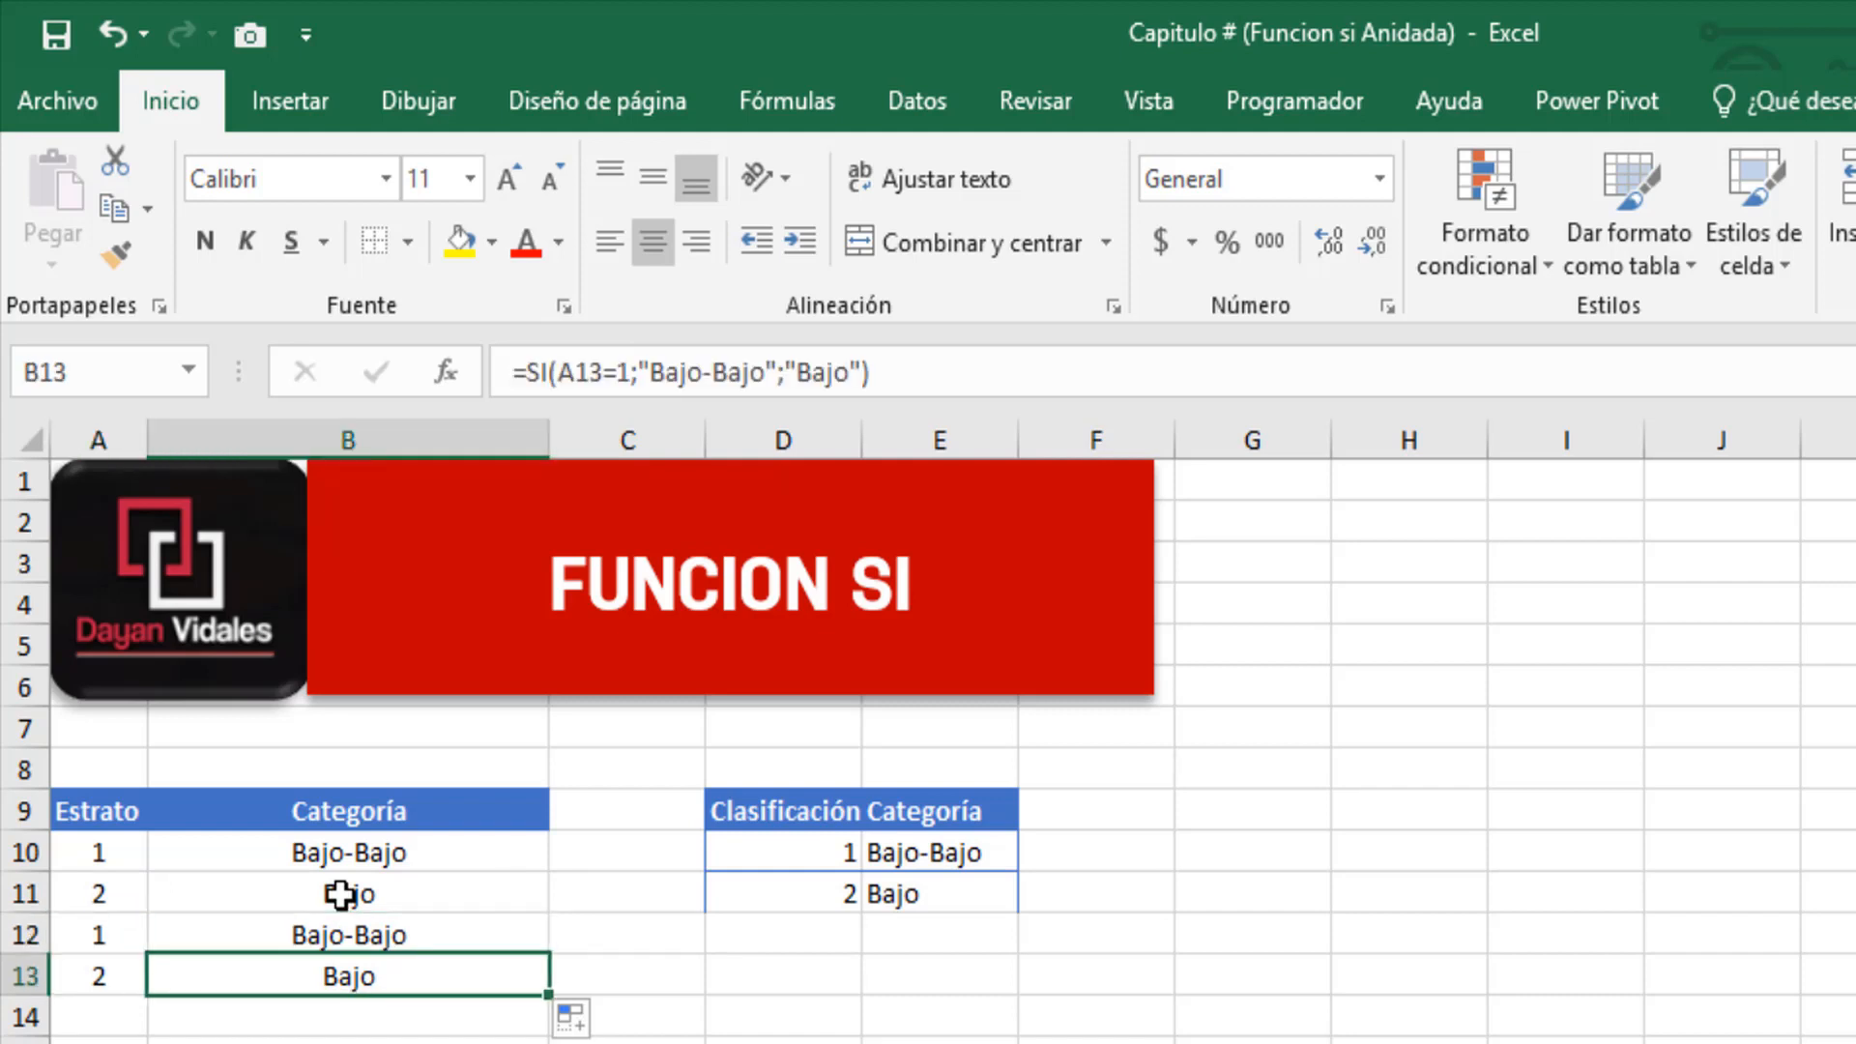
Add classification 3 with the category Medio-Bajo to the classification table in D12:E12.
key(Right)
key(Right)
key(Up)
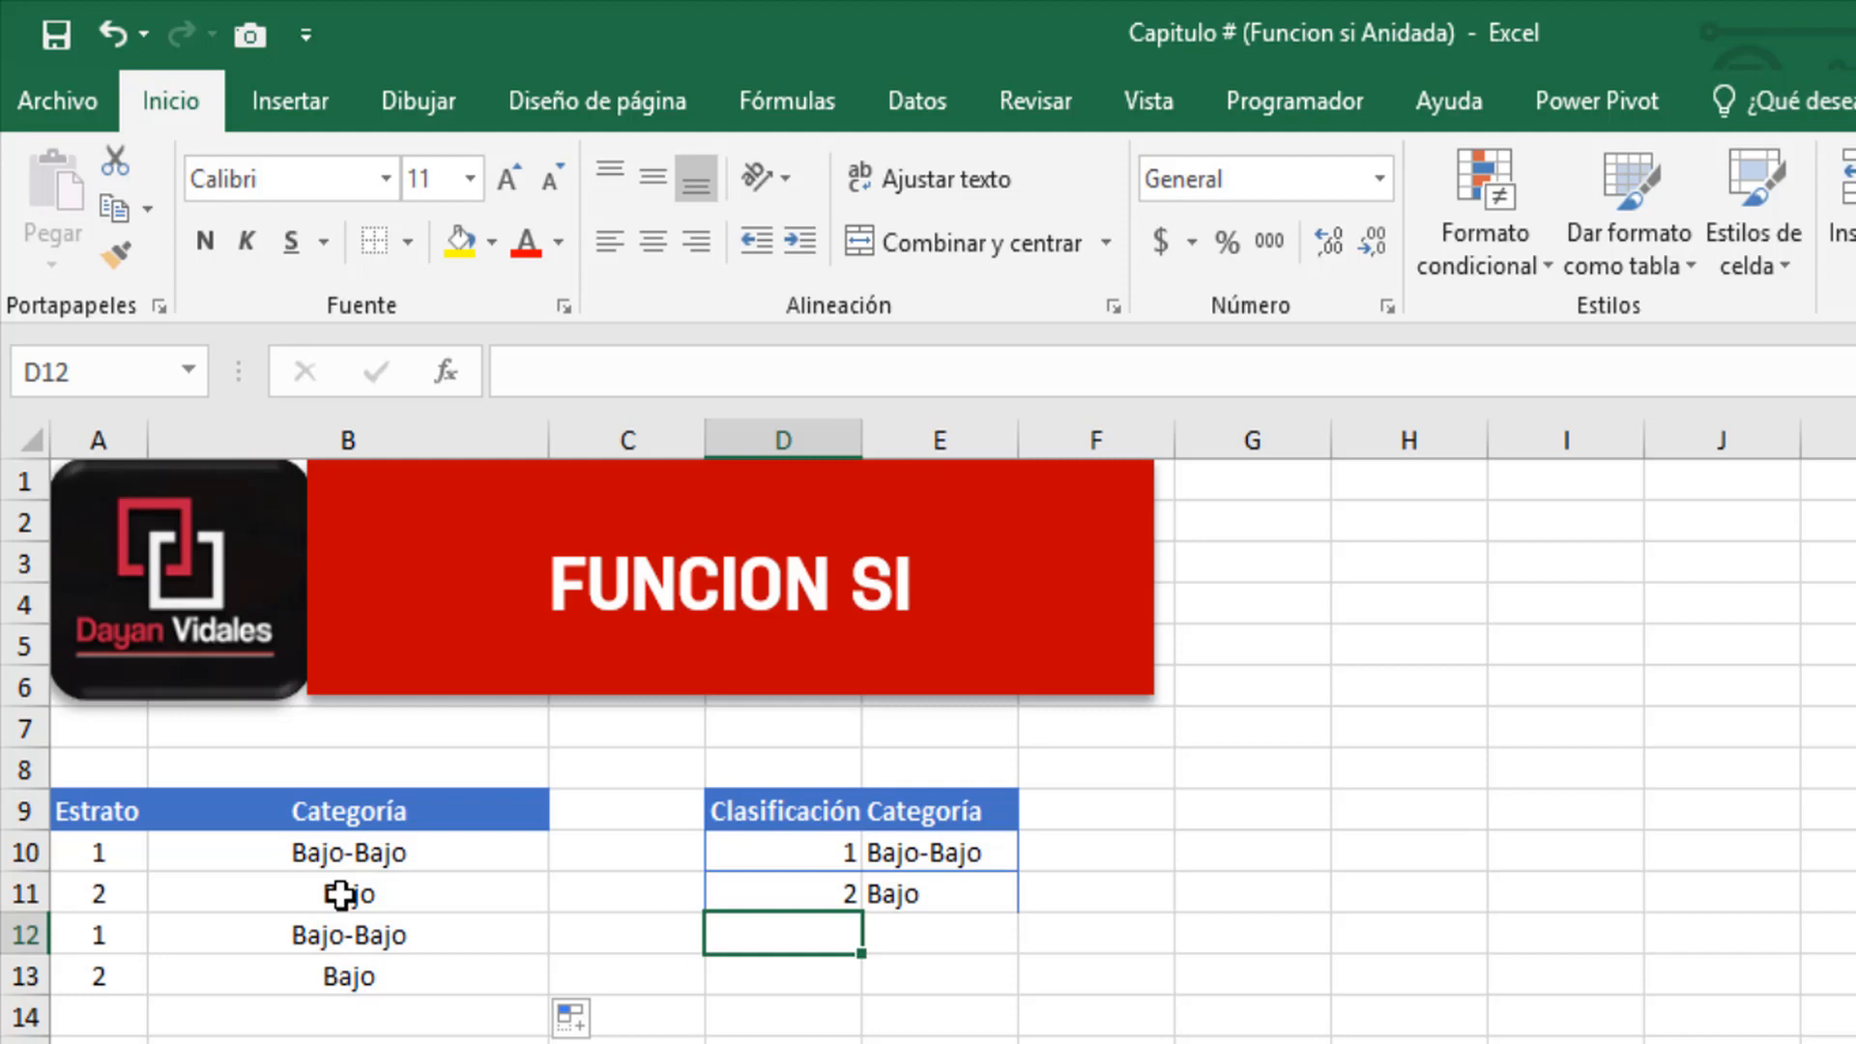
text(3)
key(Tab)
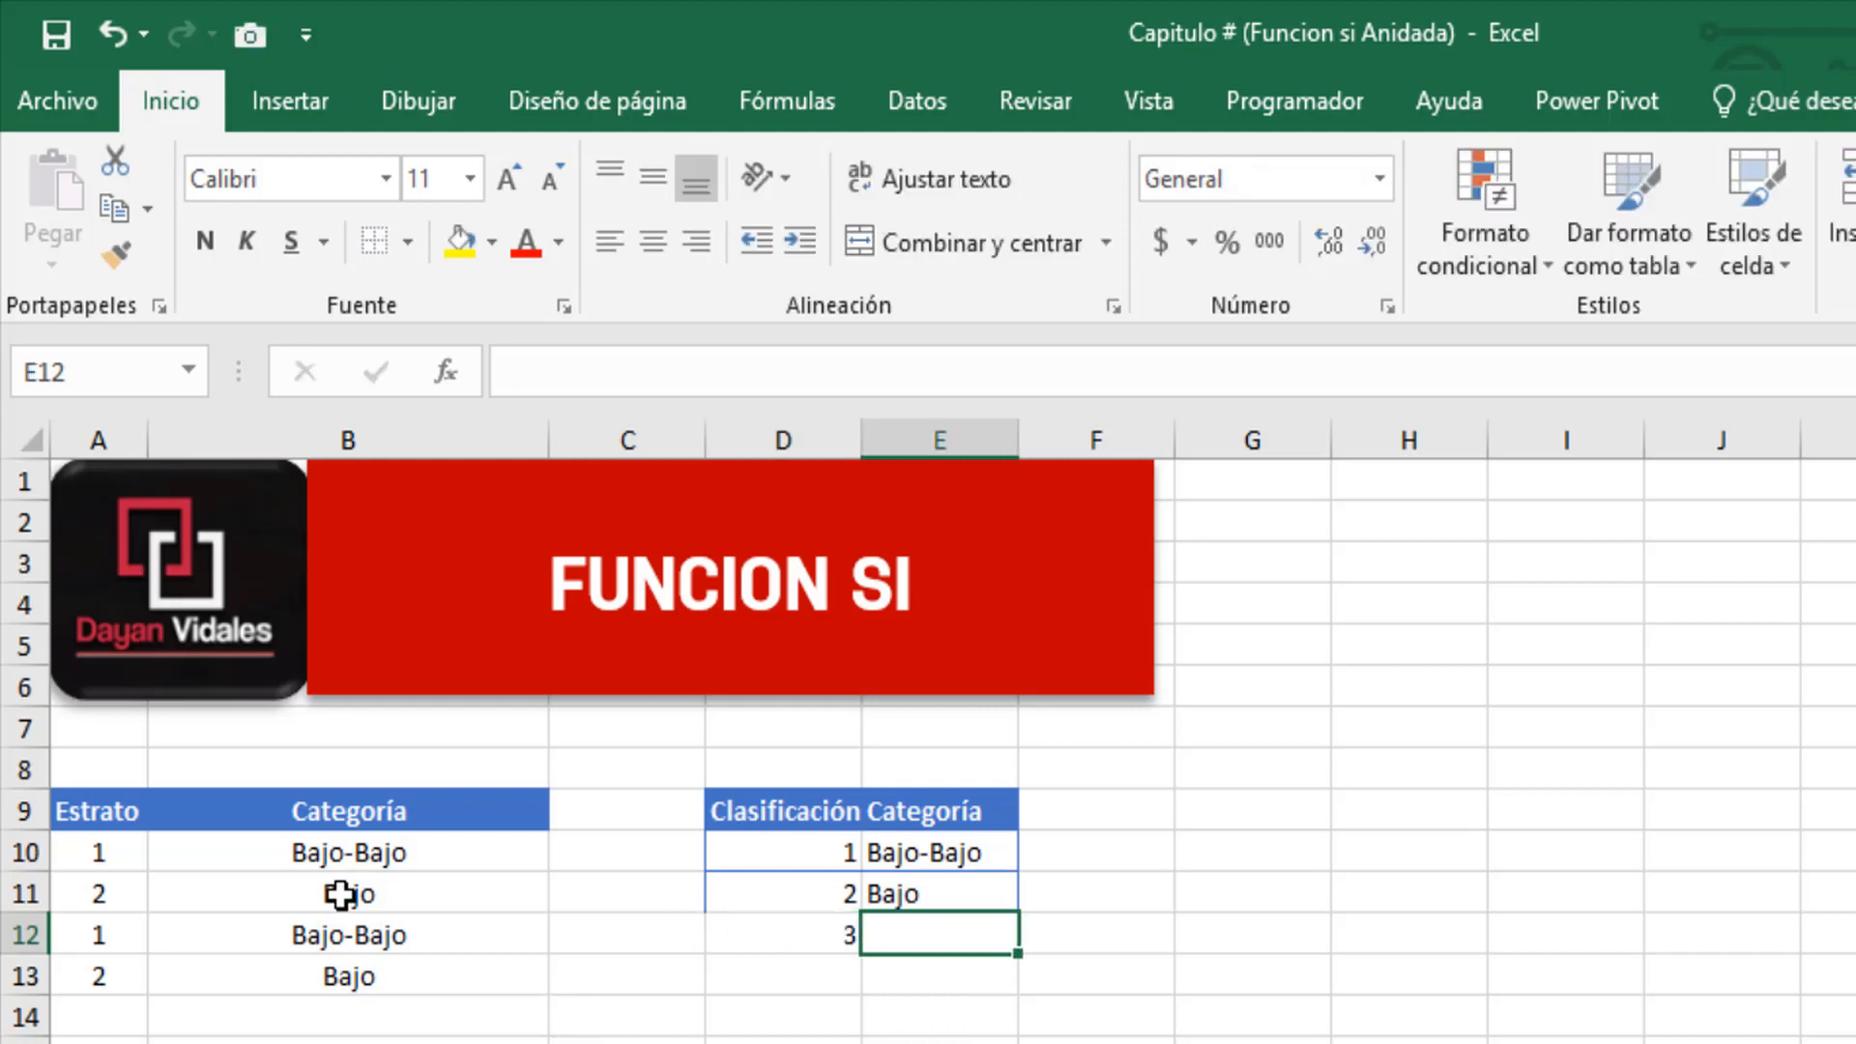
text(Medio-)
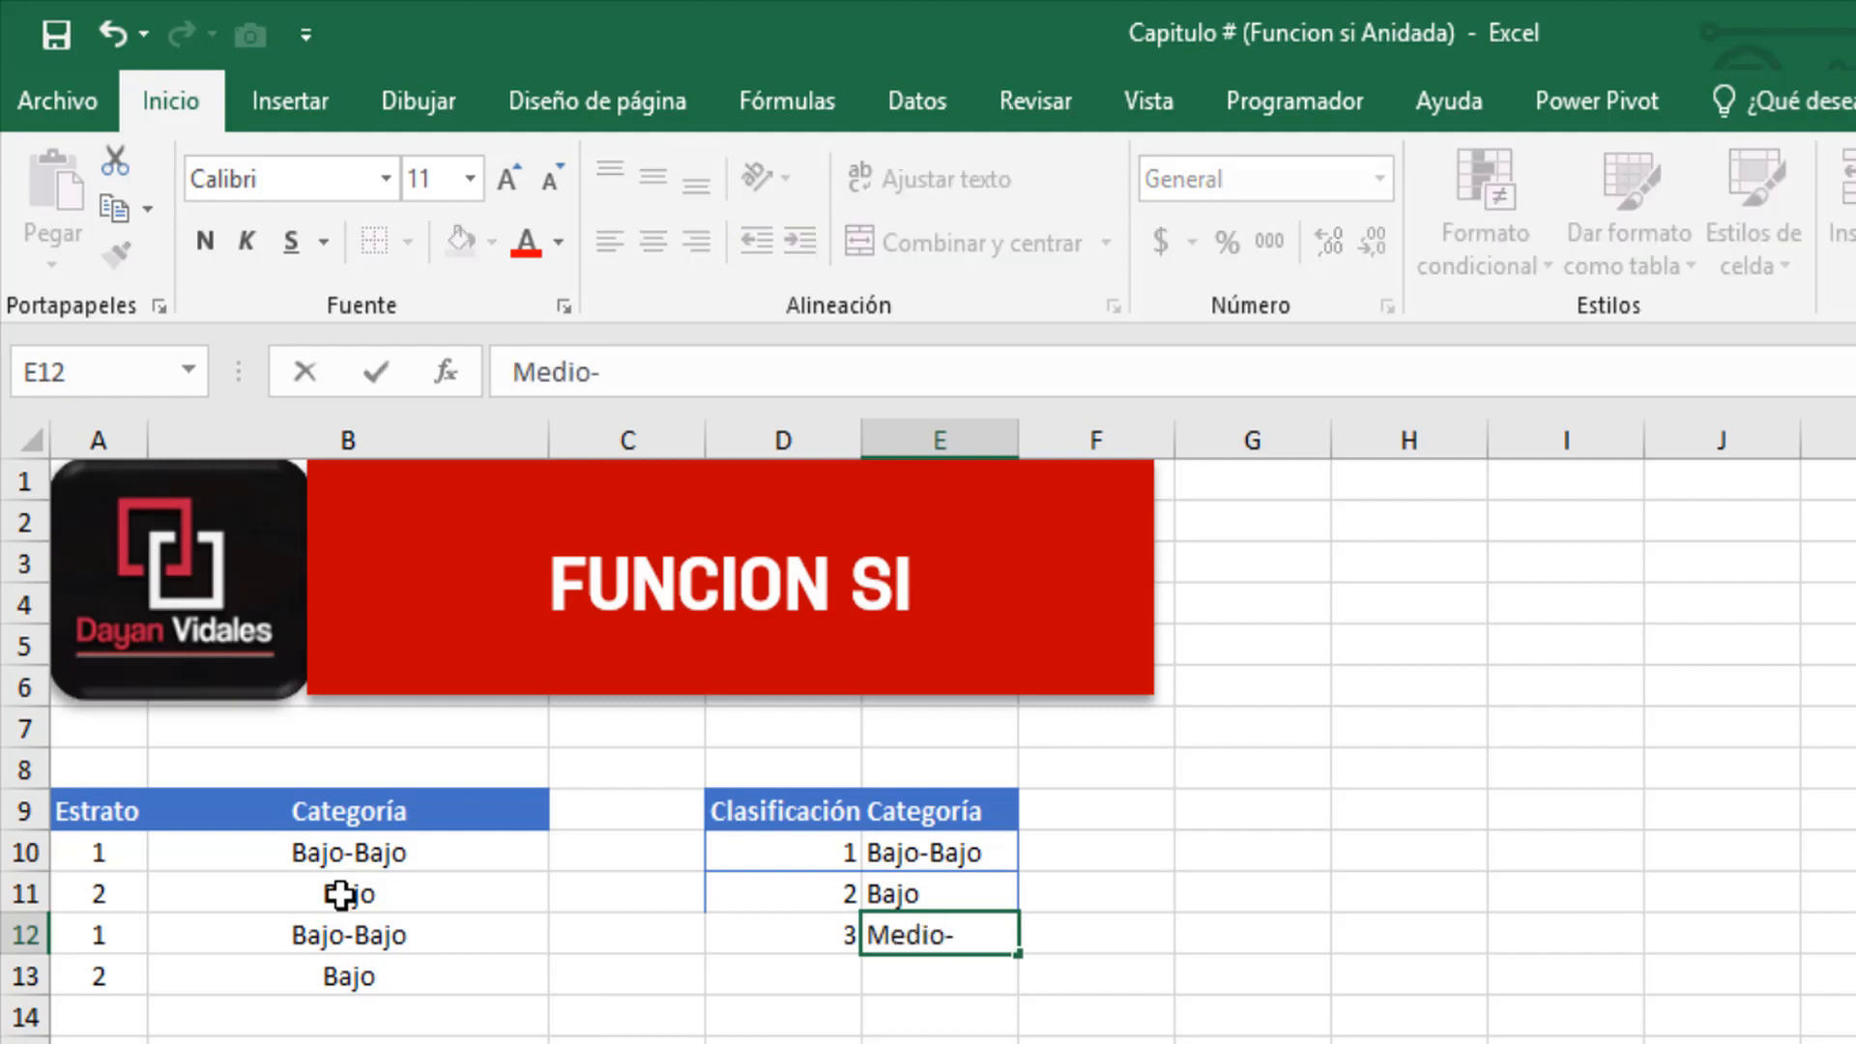
text(Bajo)
key(Right)
key(Left)
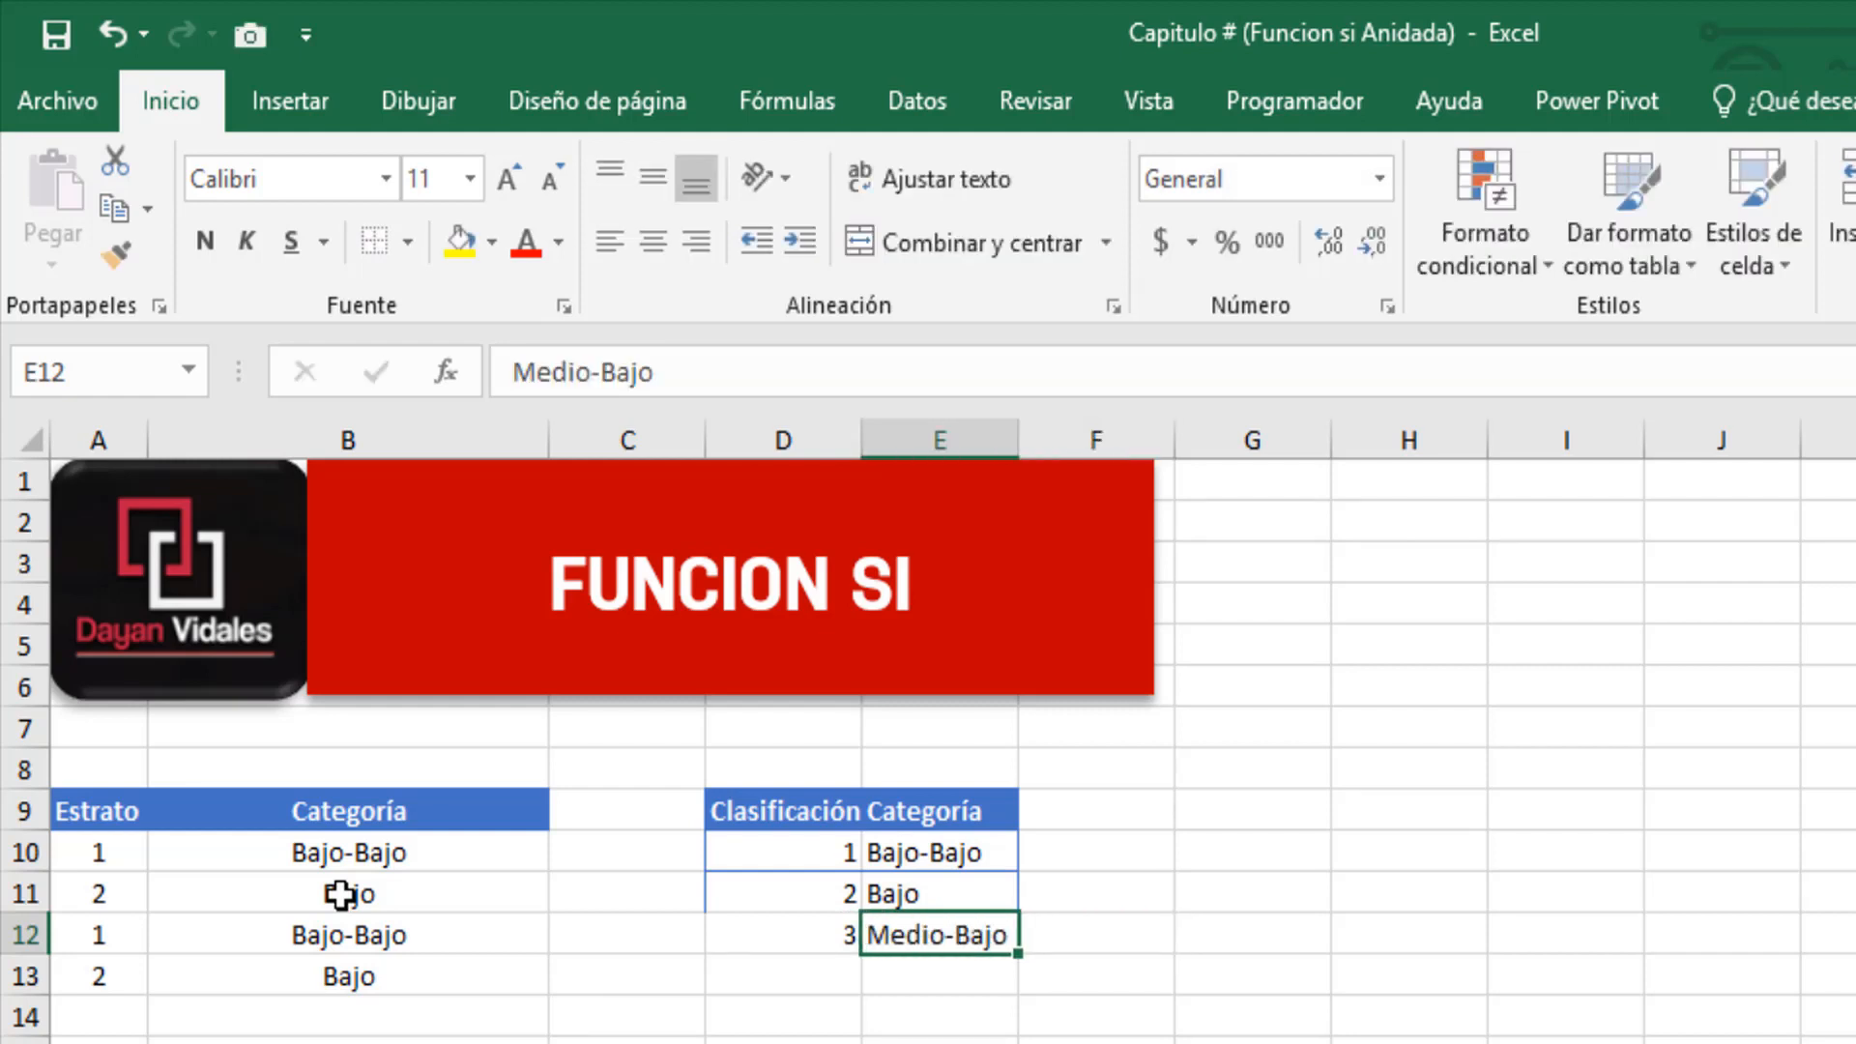
Add the value 3 to the Estrato column in A14 and select its Categoría cell.
key(Left)
key(Left)
key(Left)
key(Left)
key(Down)
key(Down)
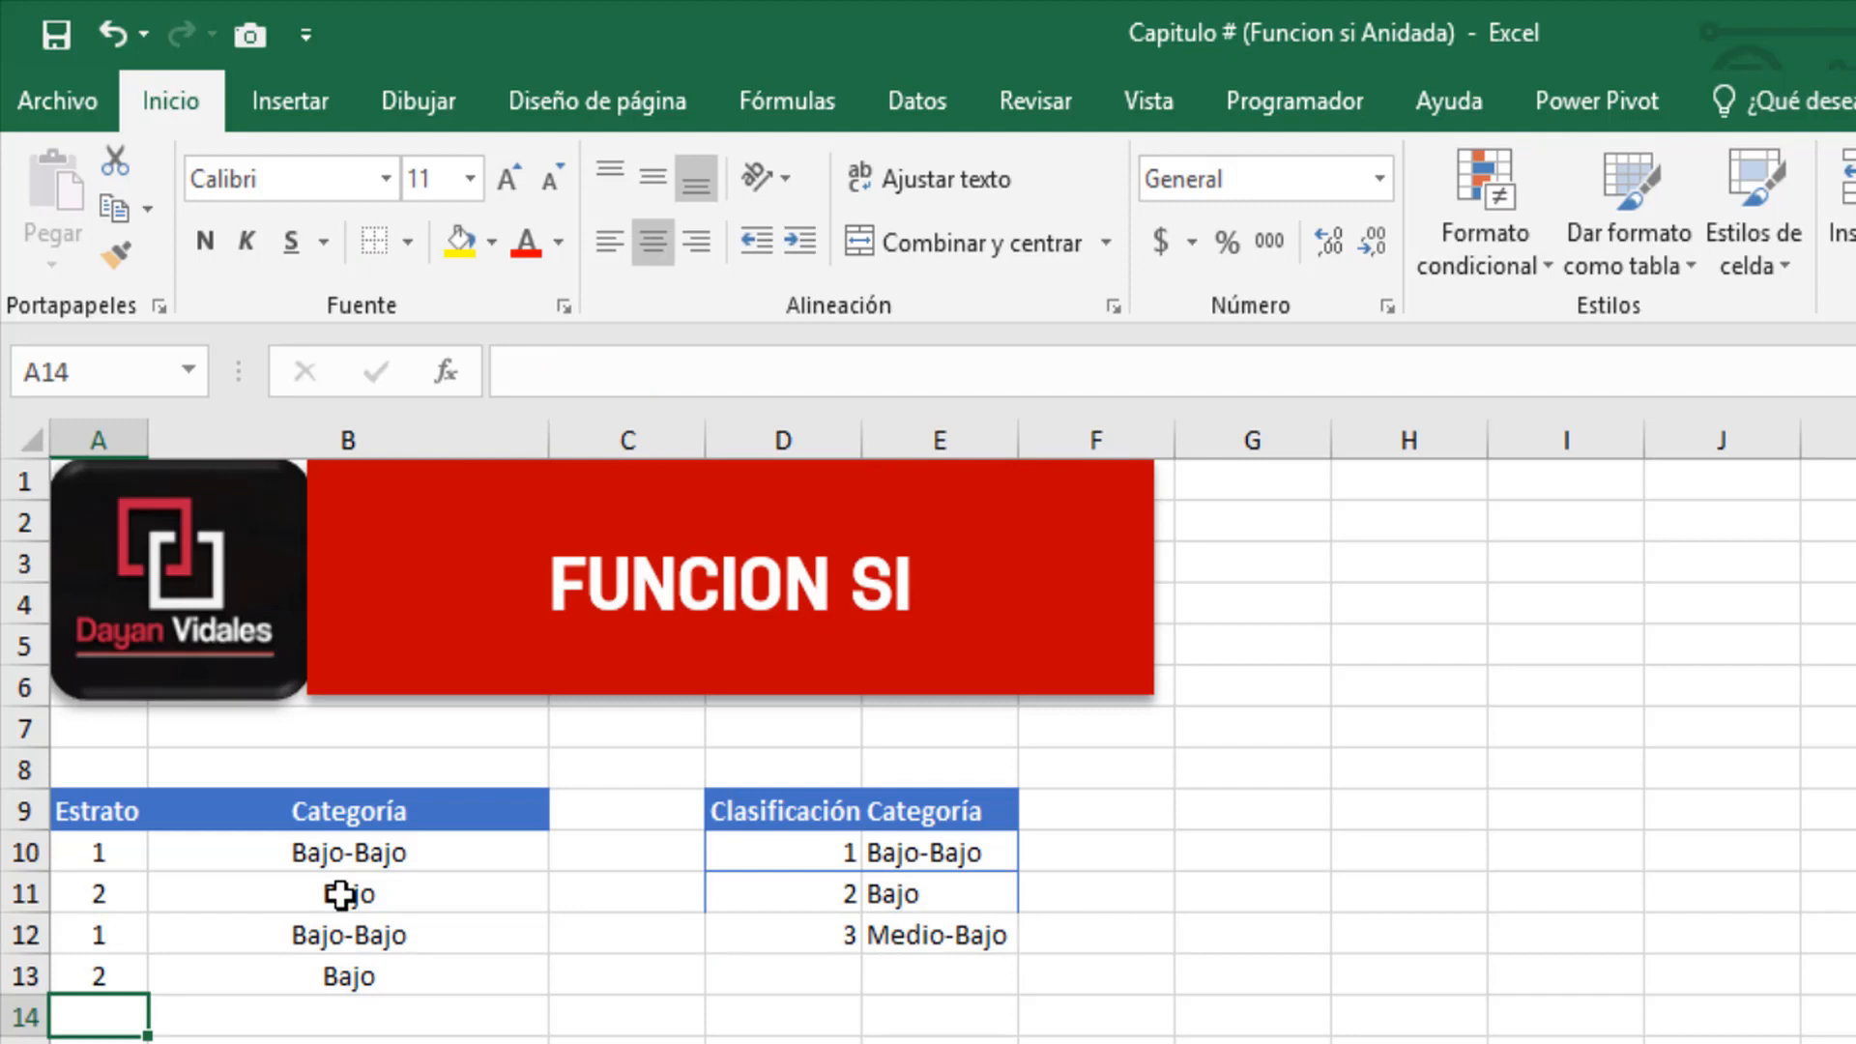
text(3)
key(Right)
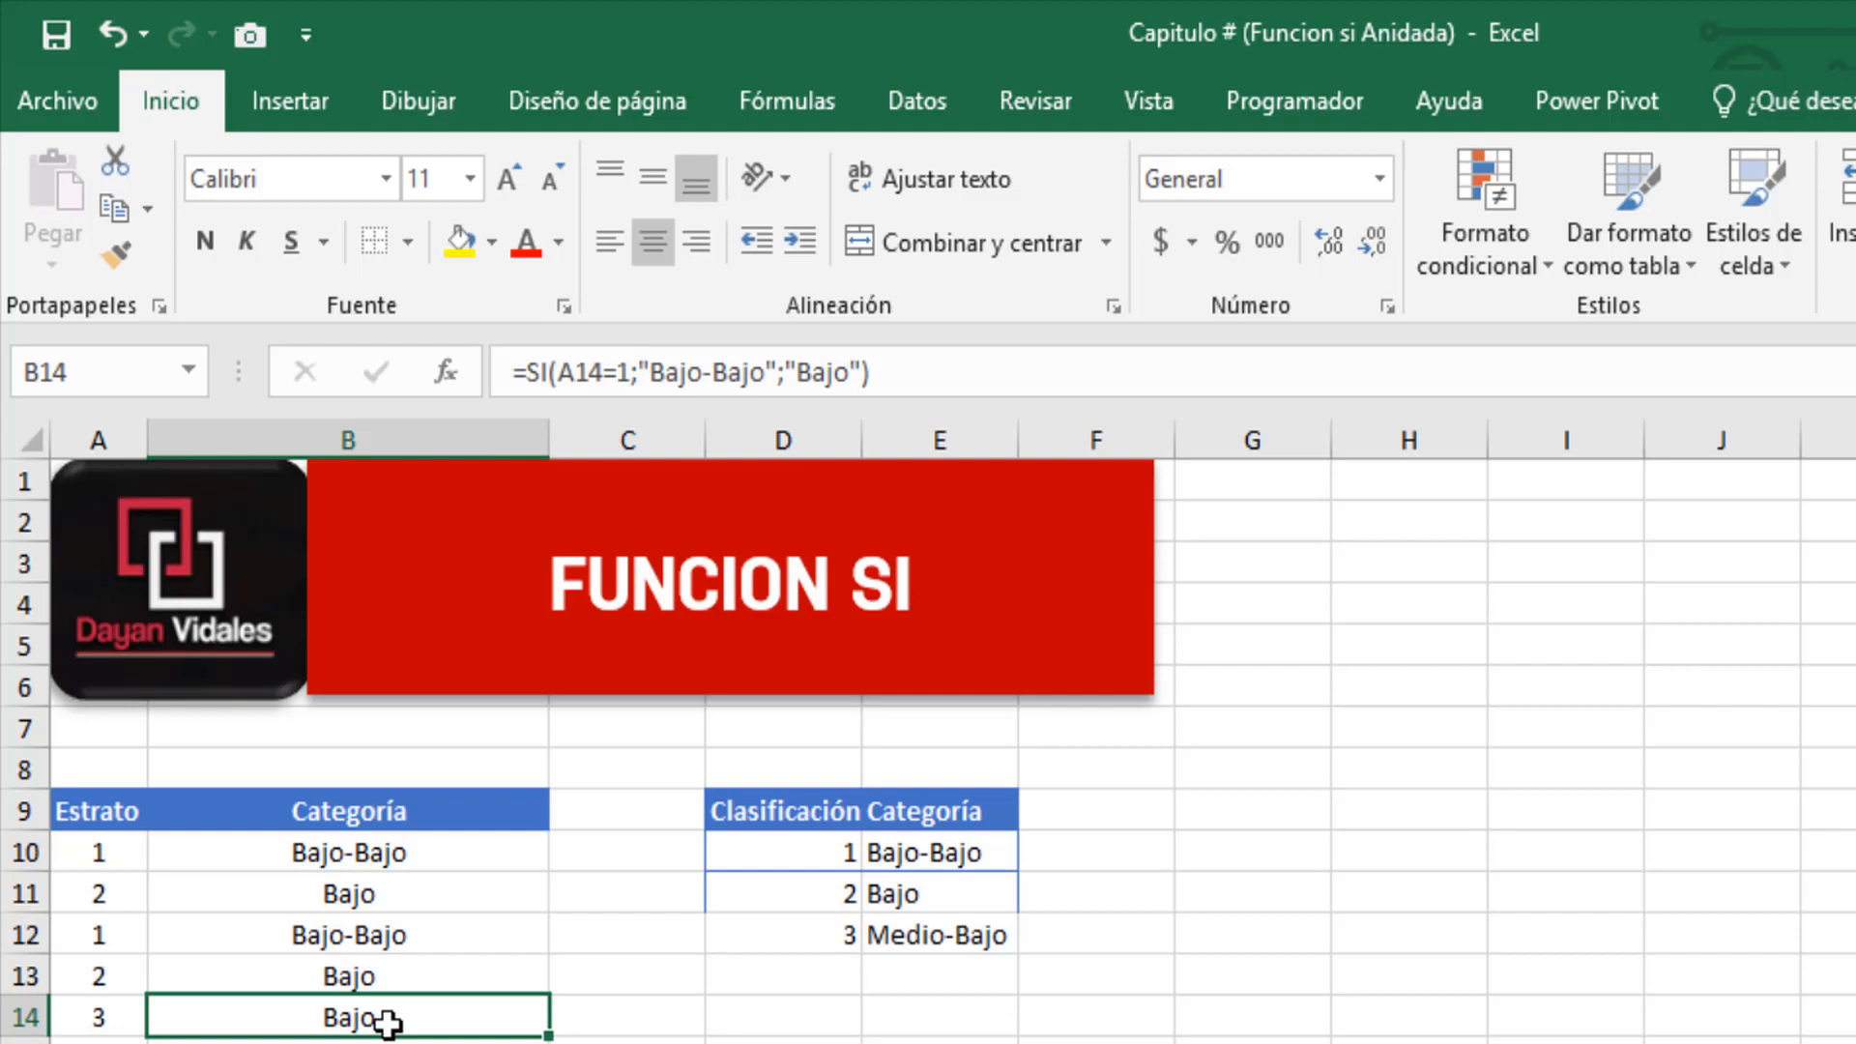
Examine the logical test, true value and false value of the B10 formula, leaving it unedited, and select D12.
double_click(303, 847)
click(436, 854)
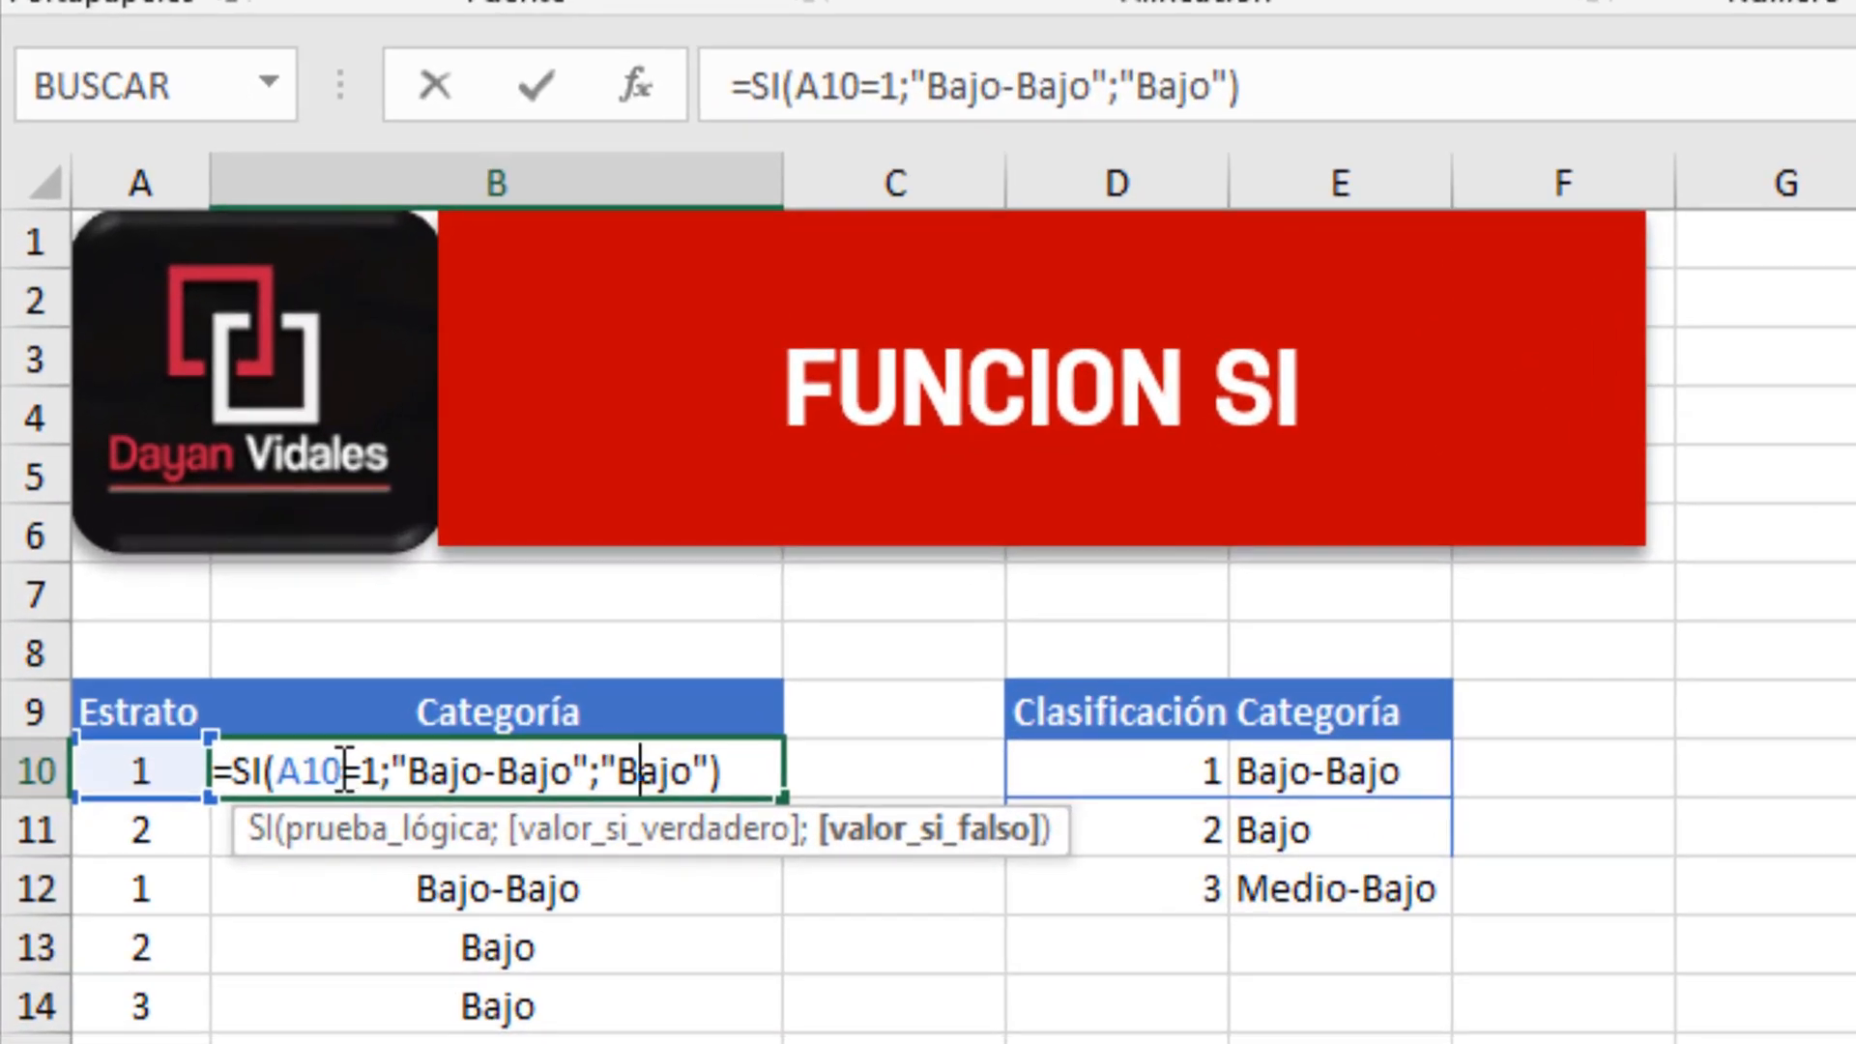
drag(253, 841, 214, 843)
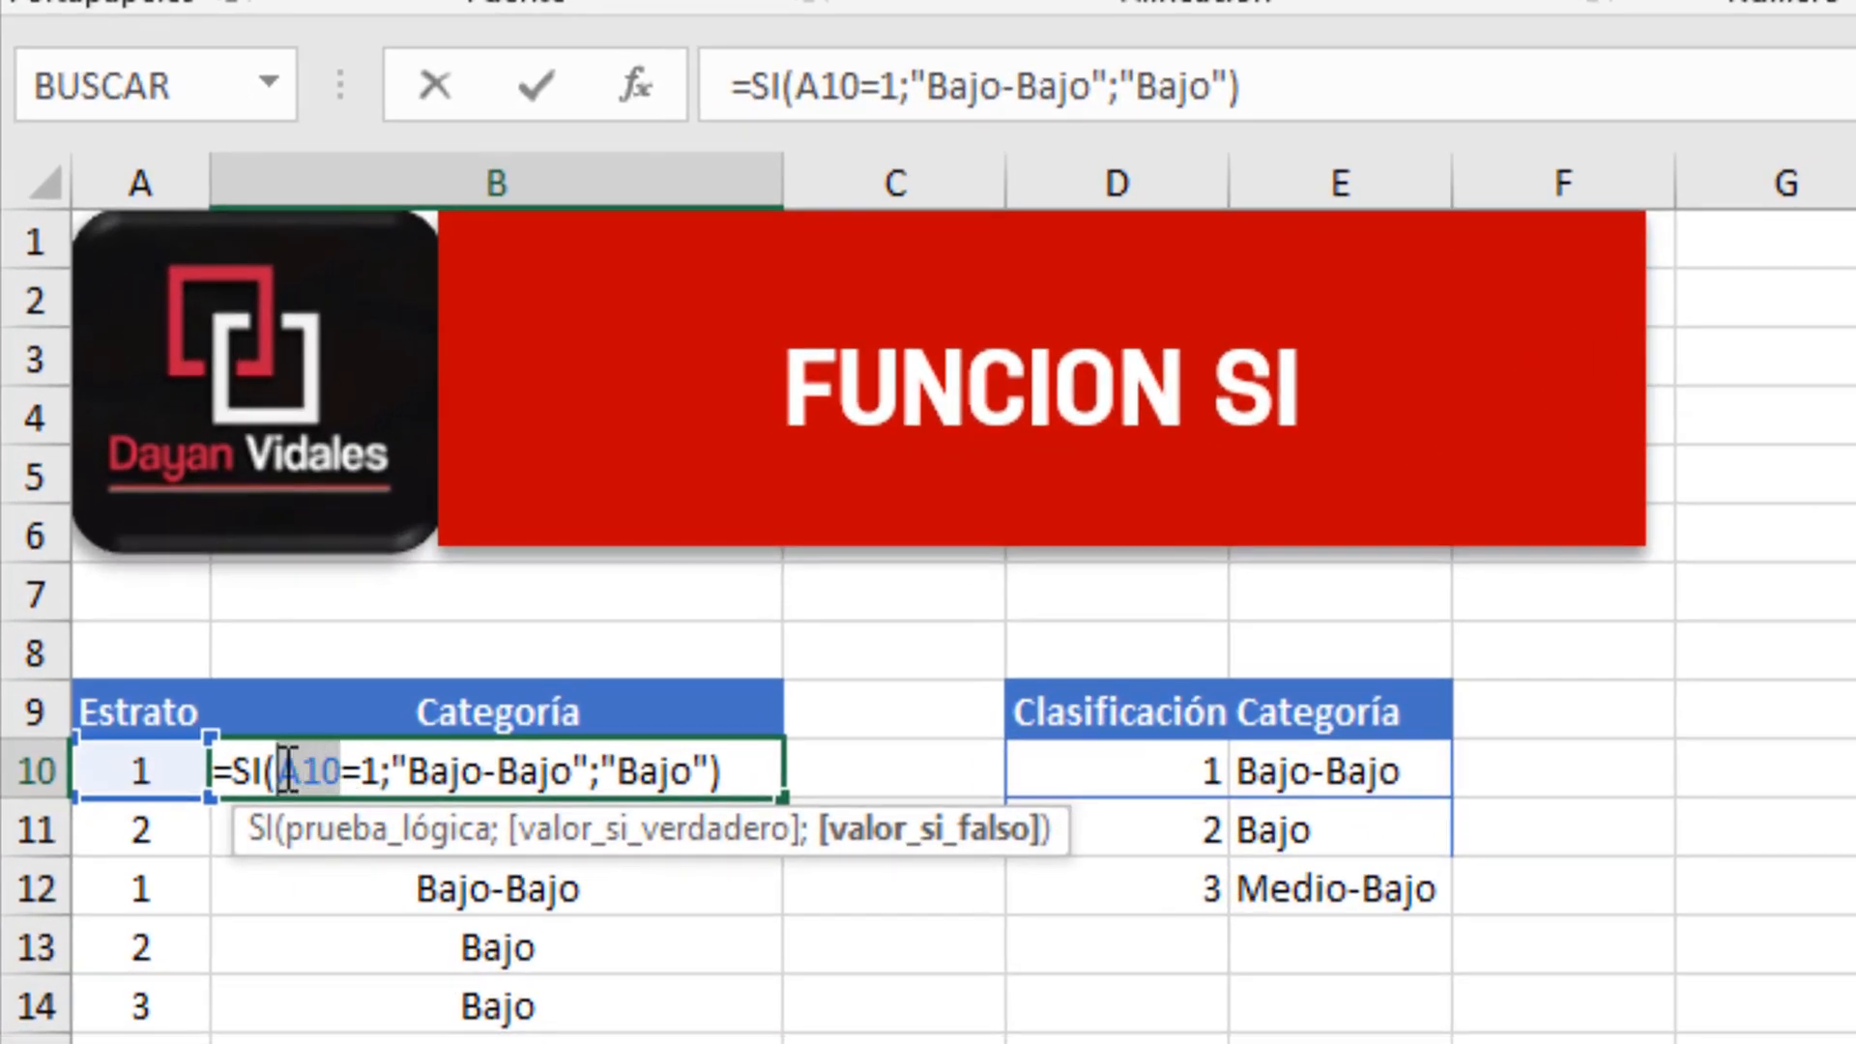
click(364, 770)
drag(324, 771, 277, 771)
double_click(369, 770)
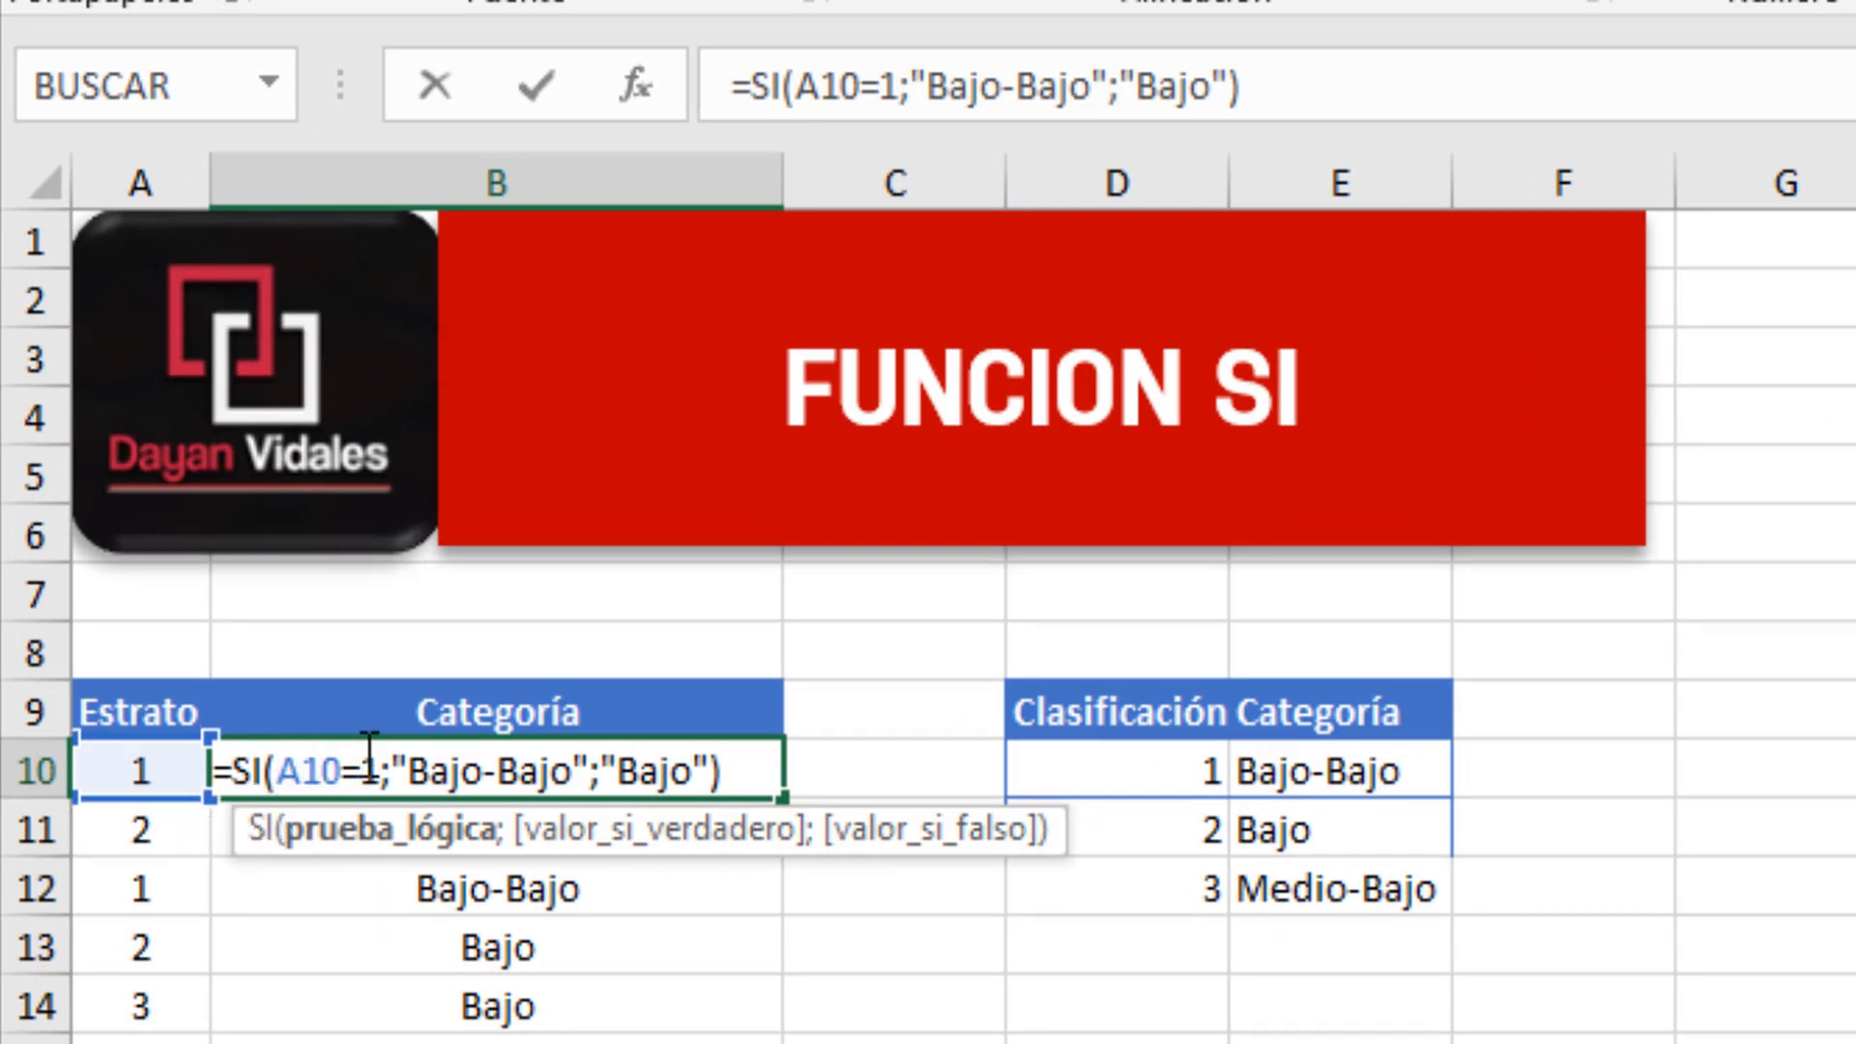
drag(408, 771, 578, 758)
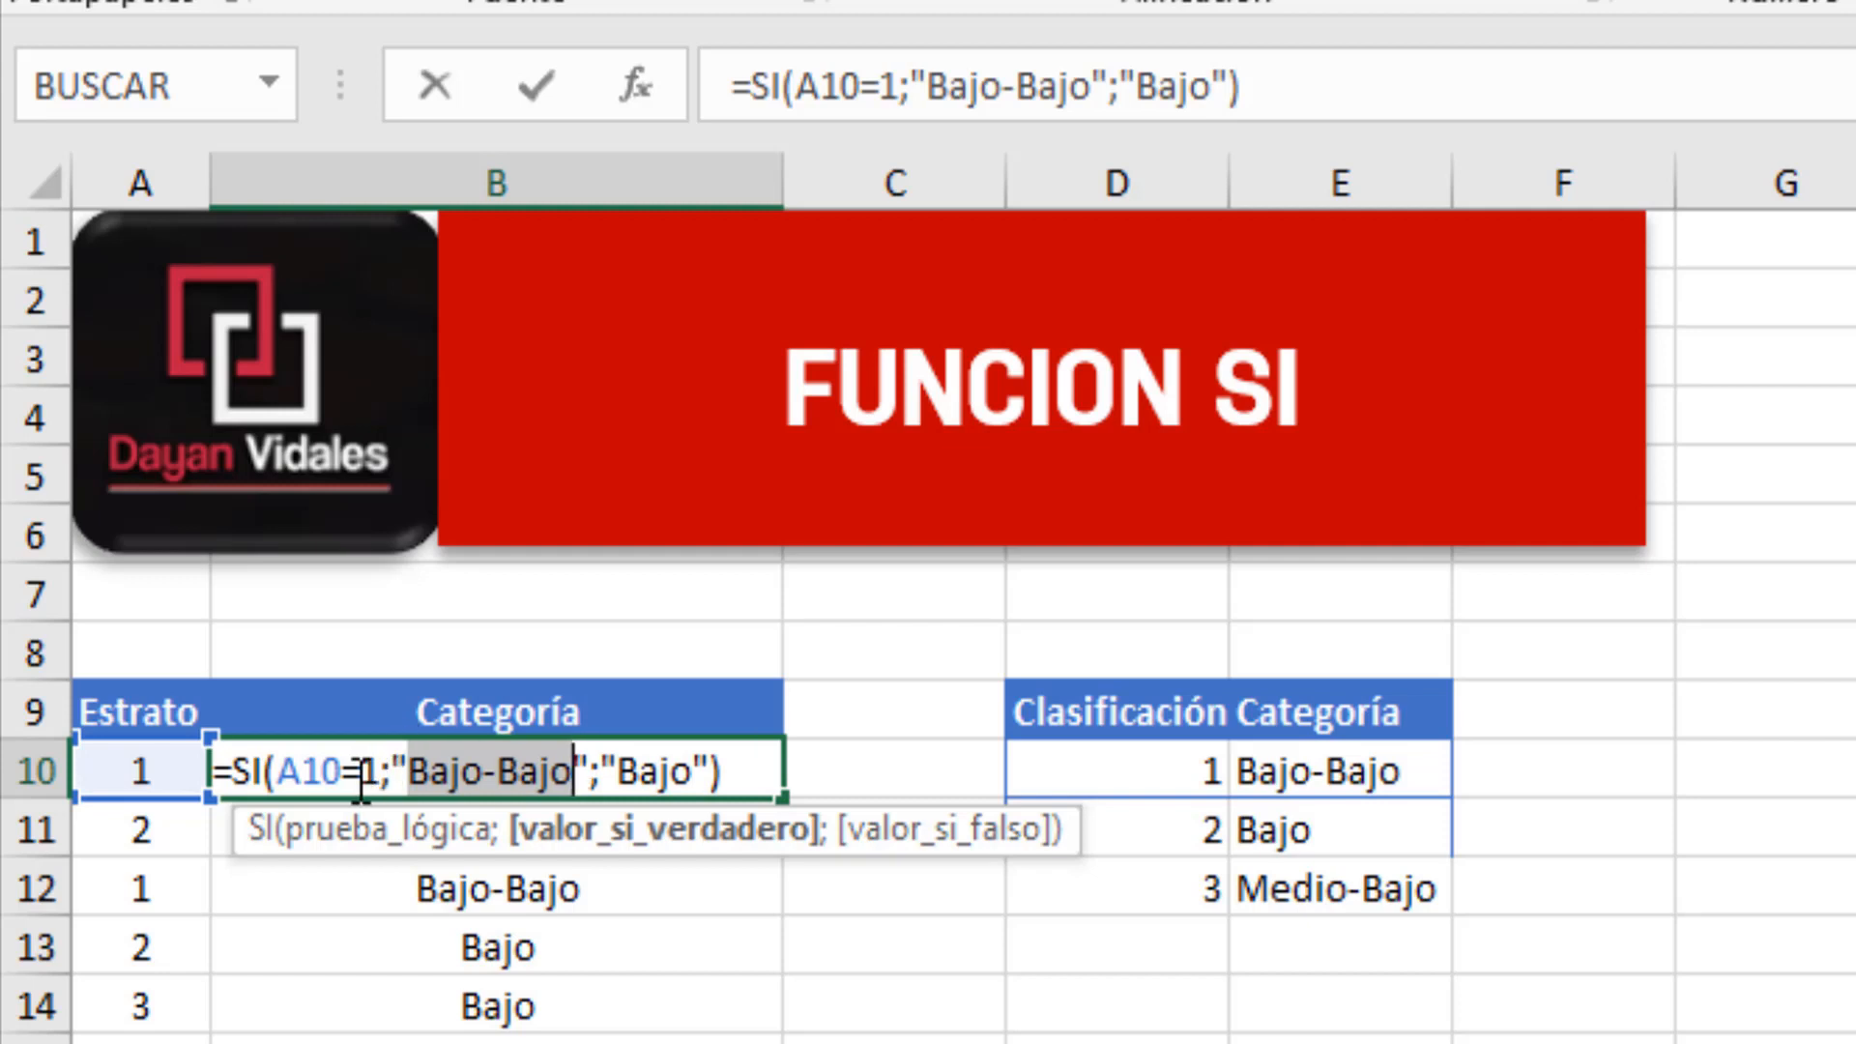
click(658, 774)
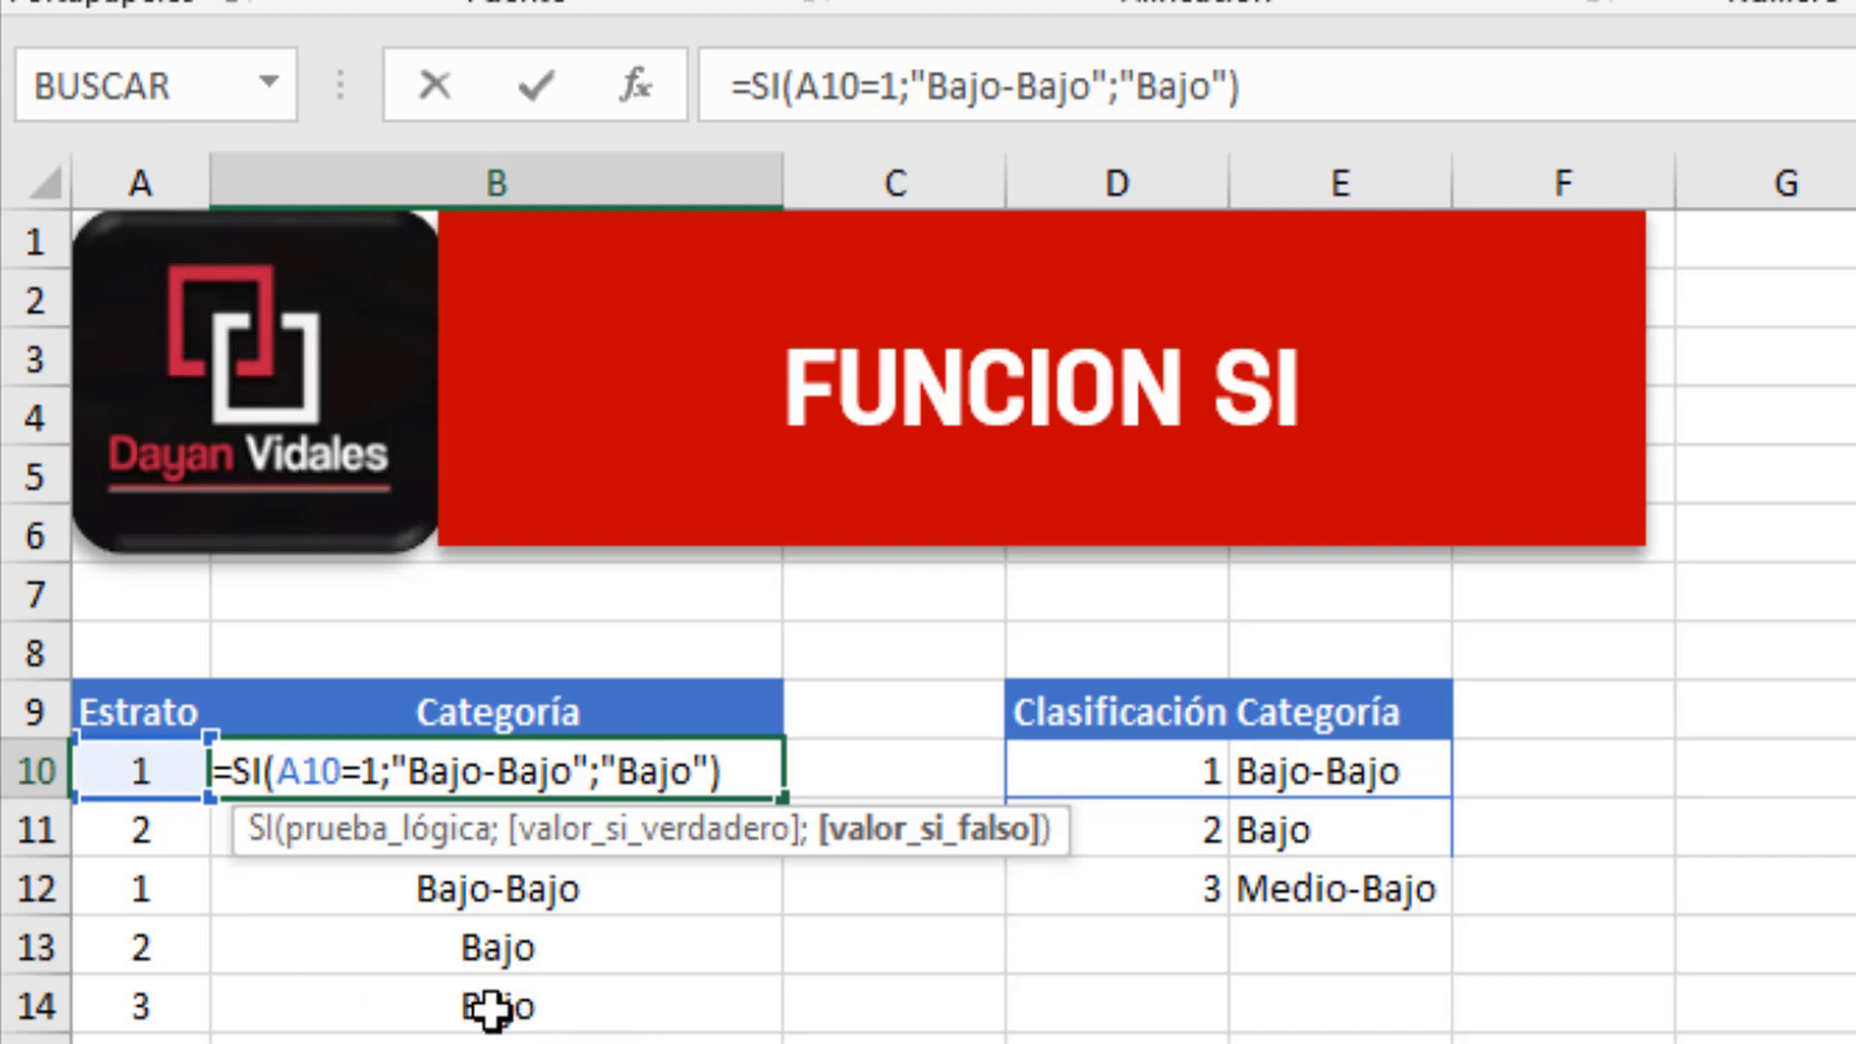
key(Return)
key(Down)
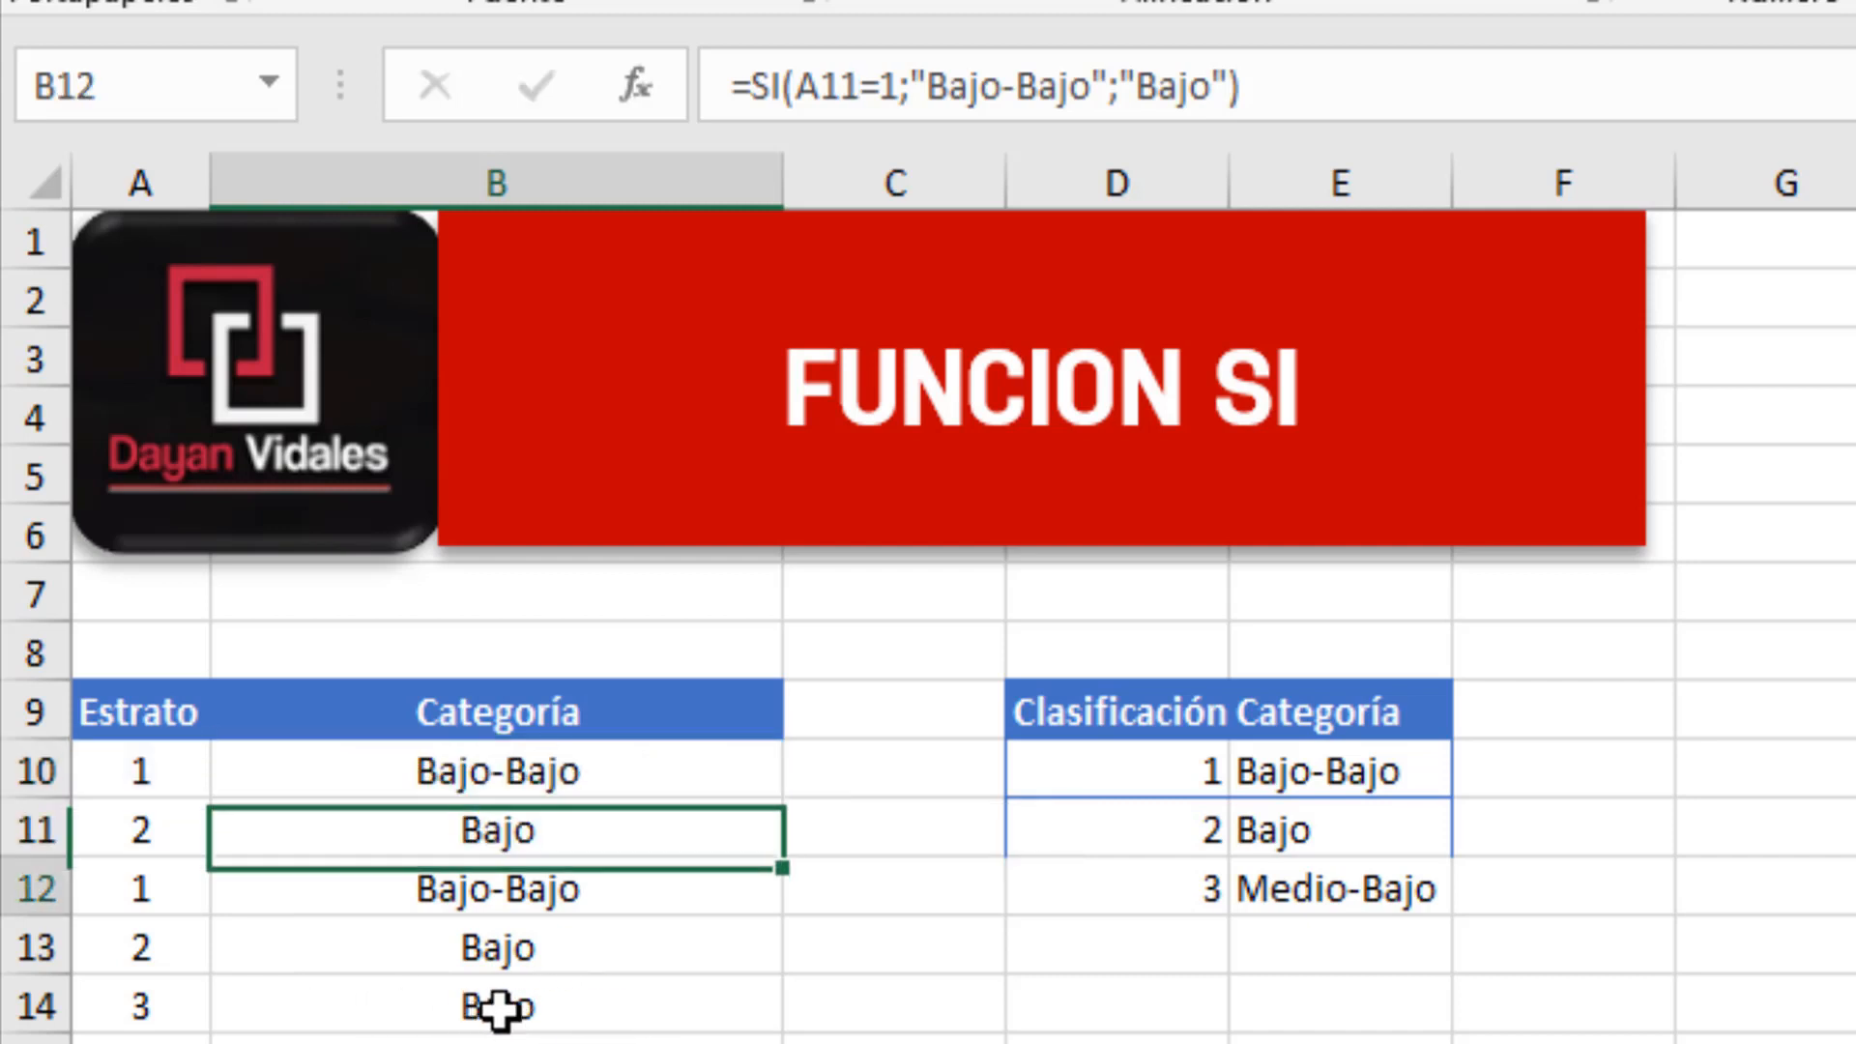
key(Right)
key(Right)
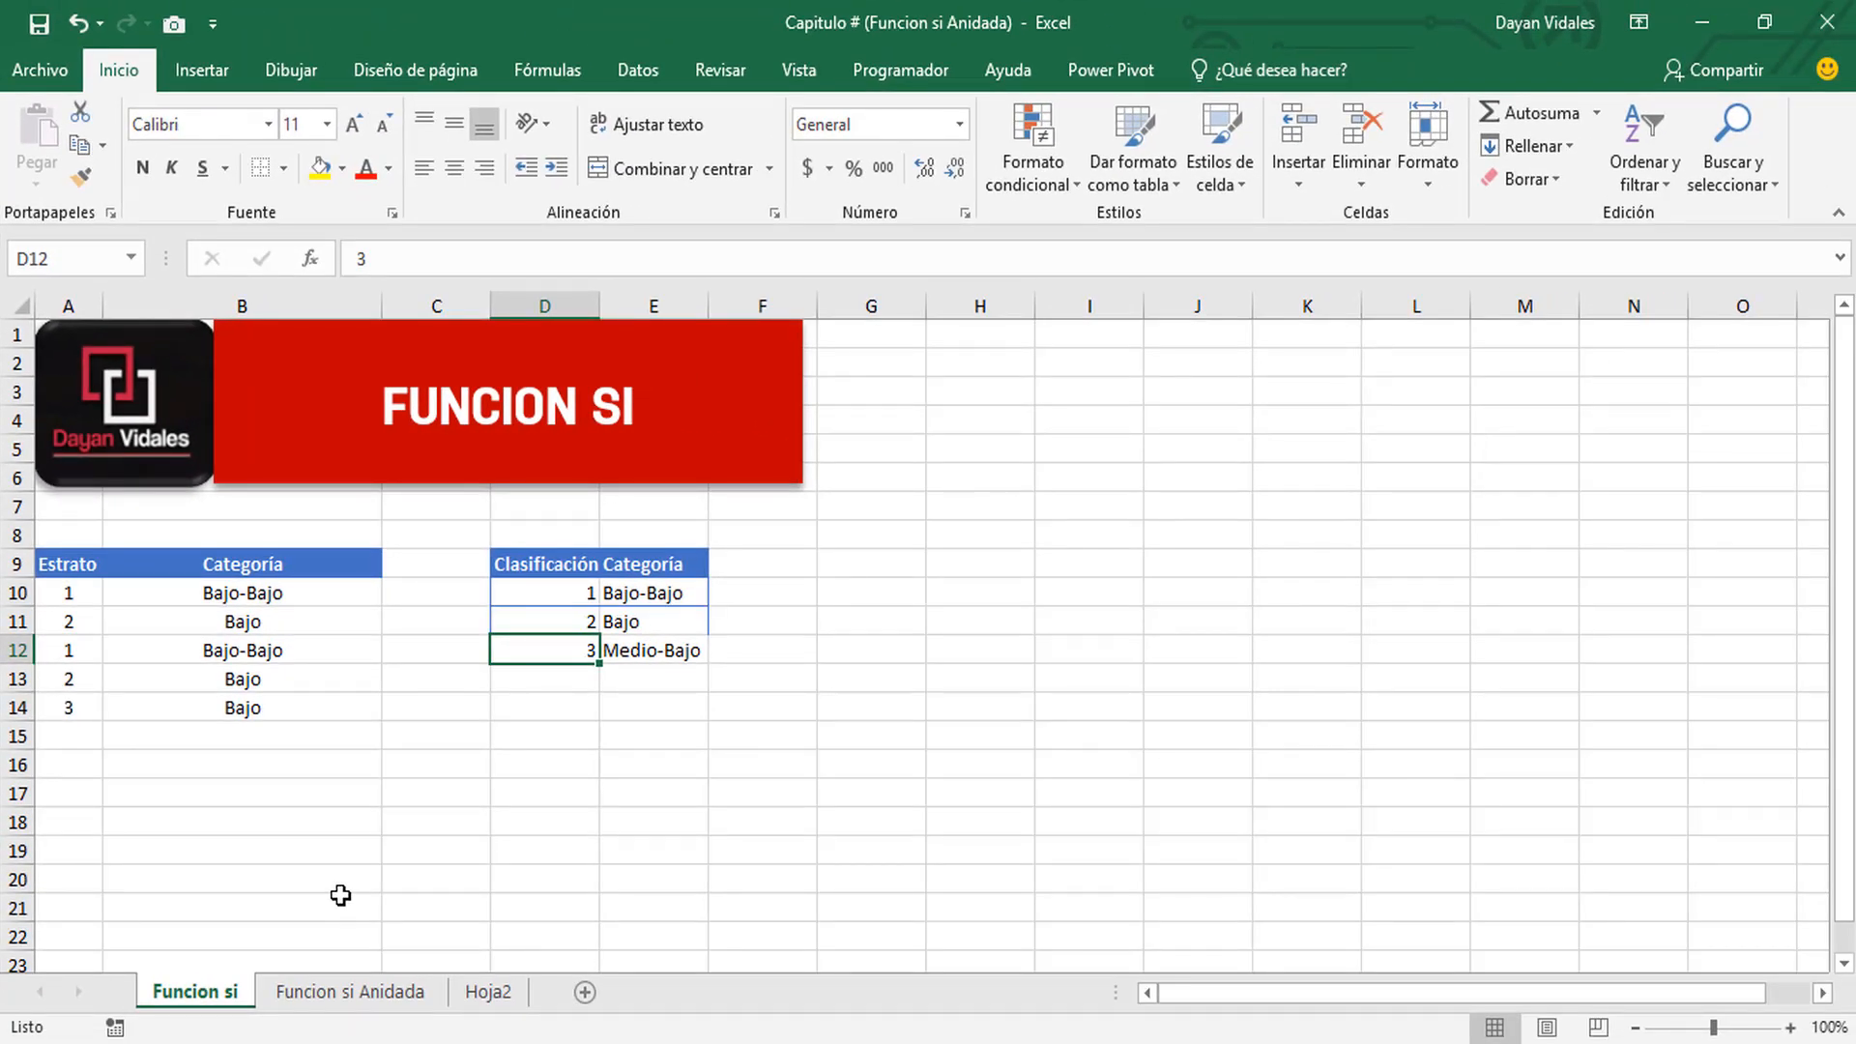
Switch to the Funcion si Anidada sheet and review the Estrato values in D10:D19.
click(343, 994)
click(803, 680)
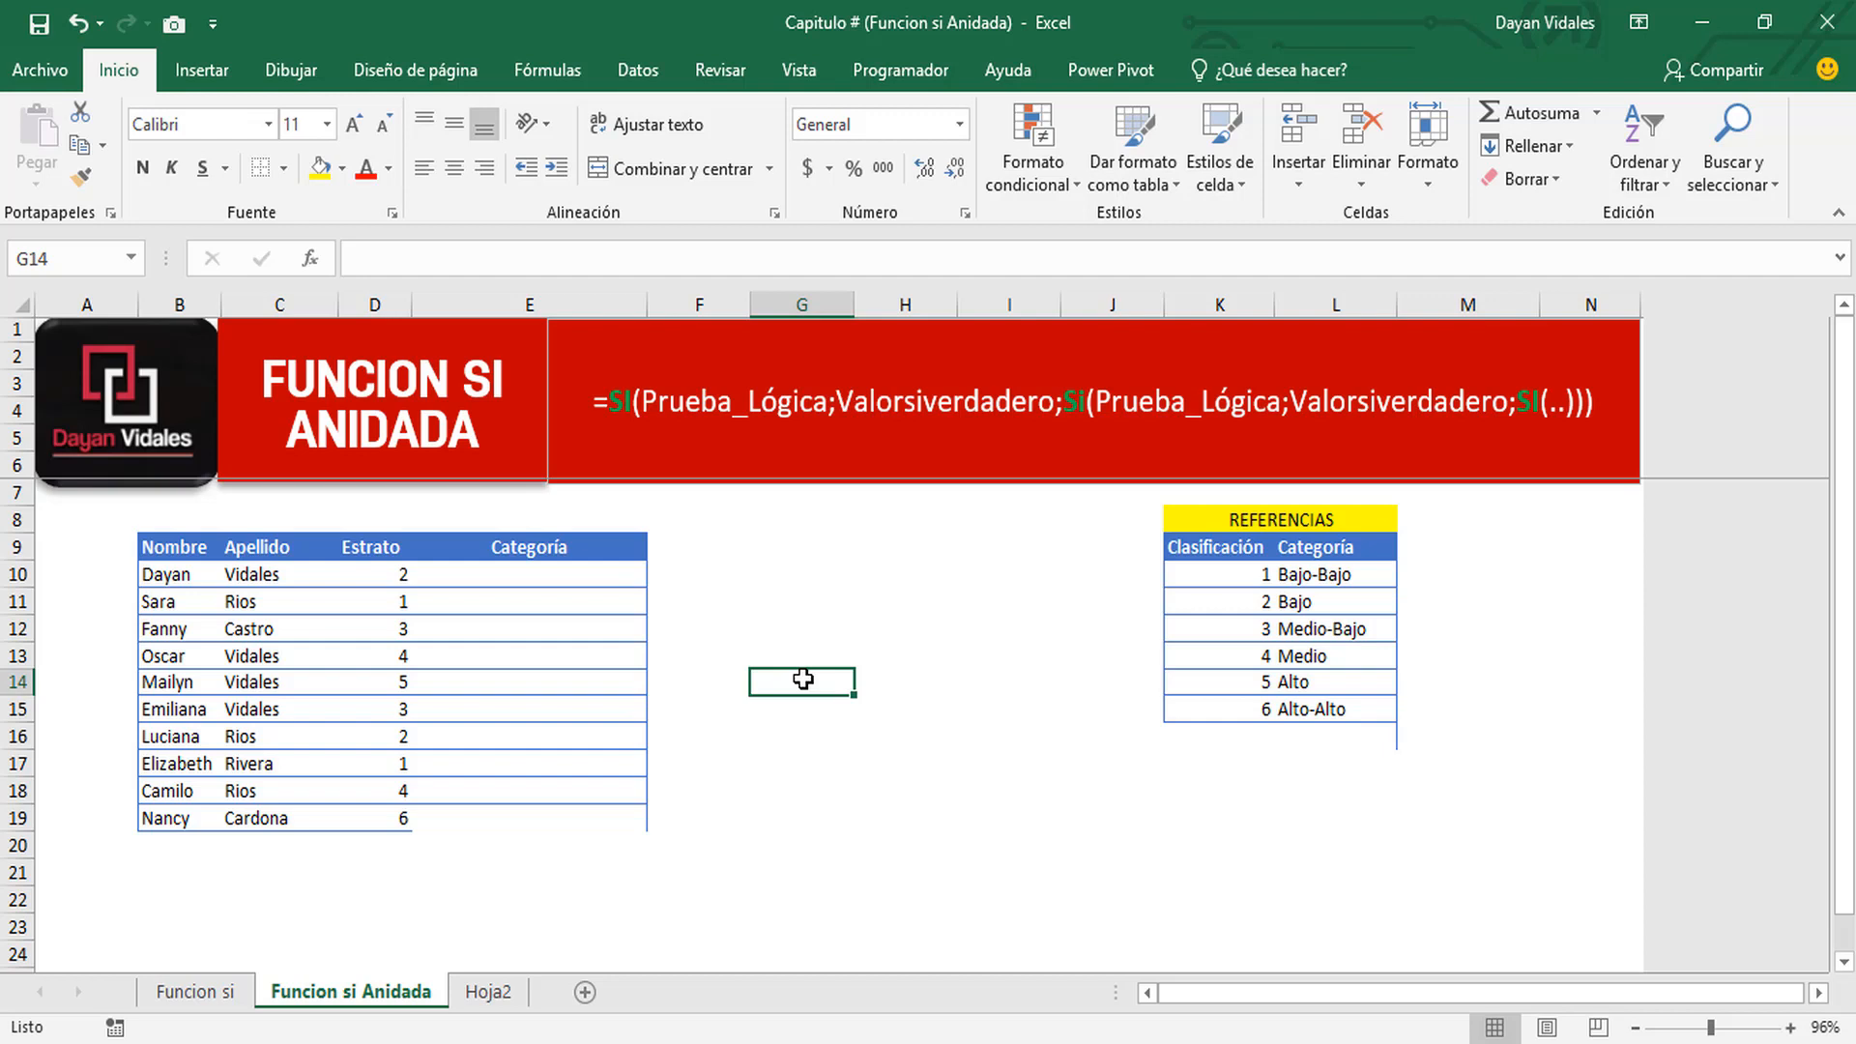
key(Left)
key(Left)
key(Left)
key(Up)
key(Right)
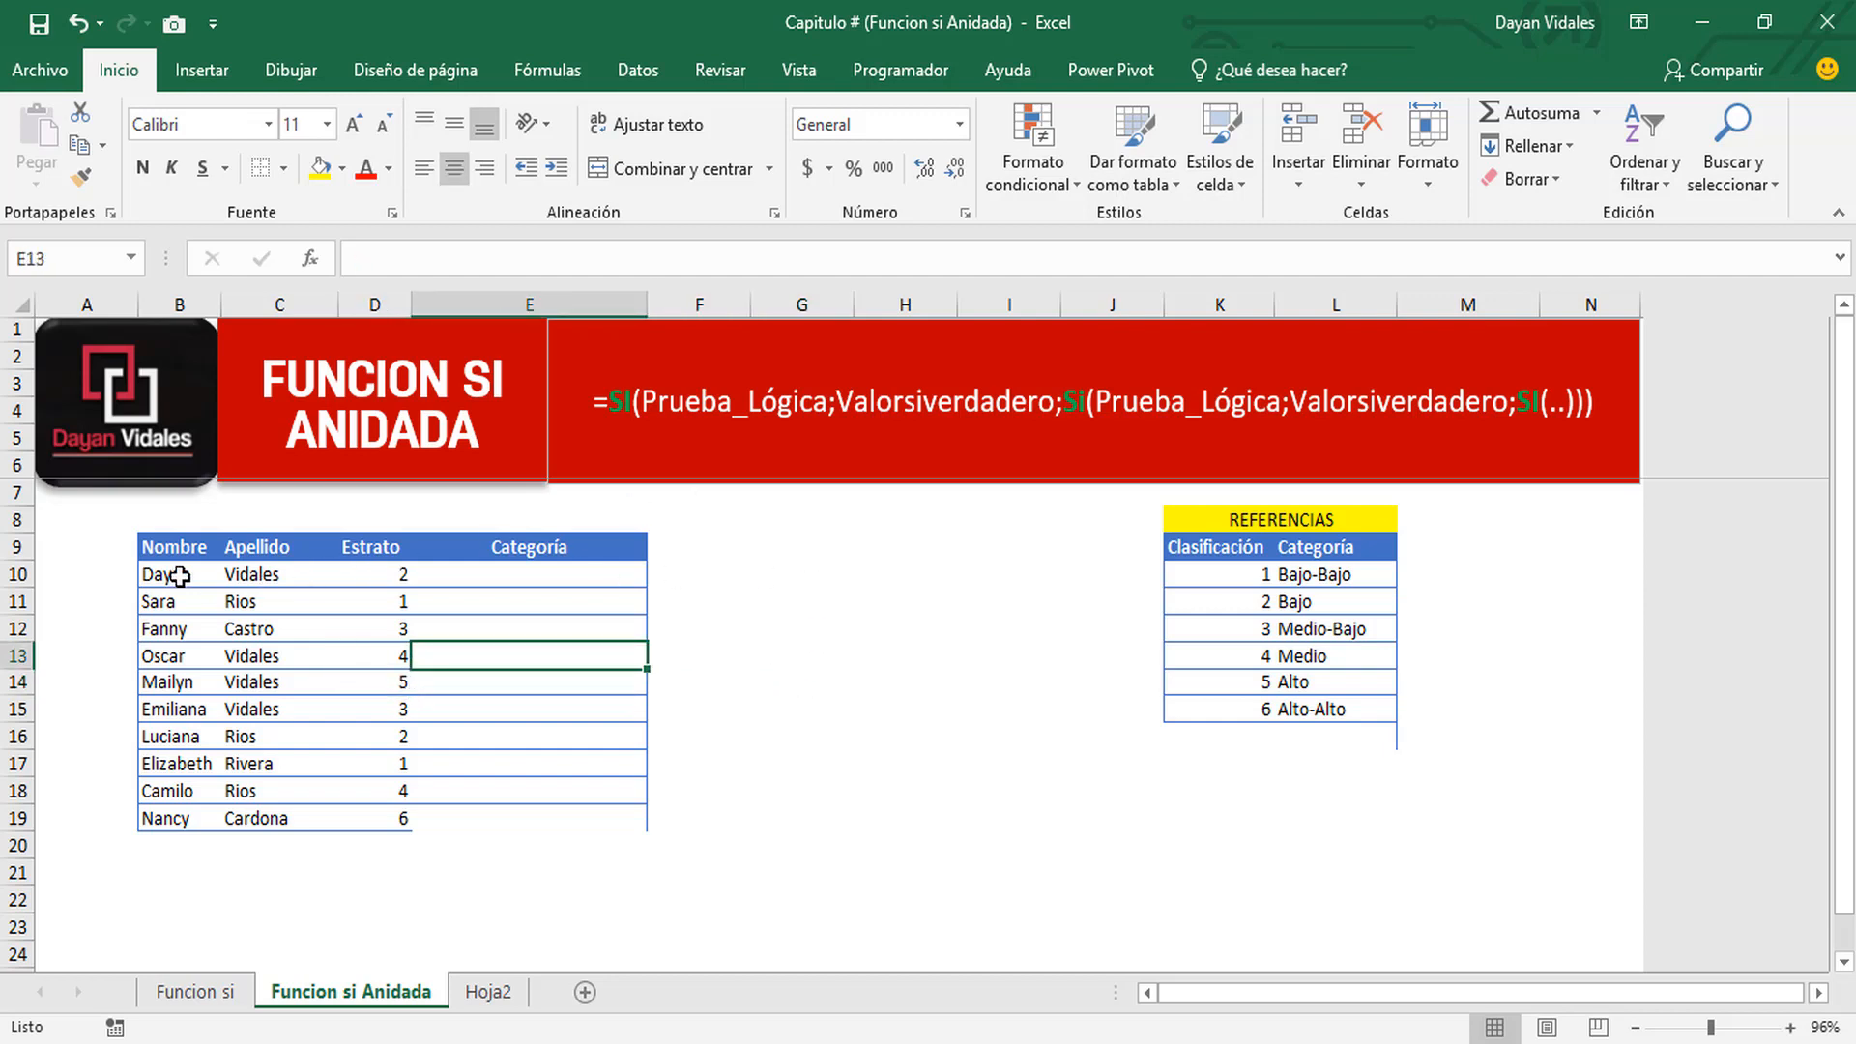
drag(387, 574, 382, 819)
Review the Clasificación codes in K10:K15 of the REFERENCIAS table.
drag(1199, 578, 1254, 734)
click(1307, 601)
key(Down)
key(Down)
key(Down)
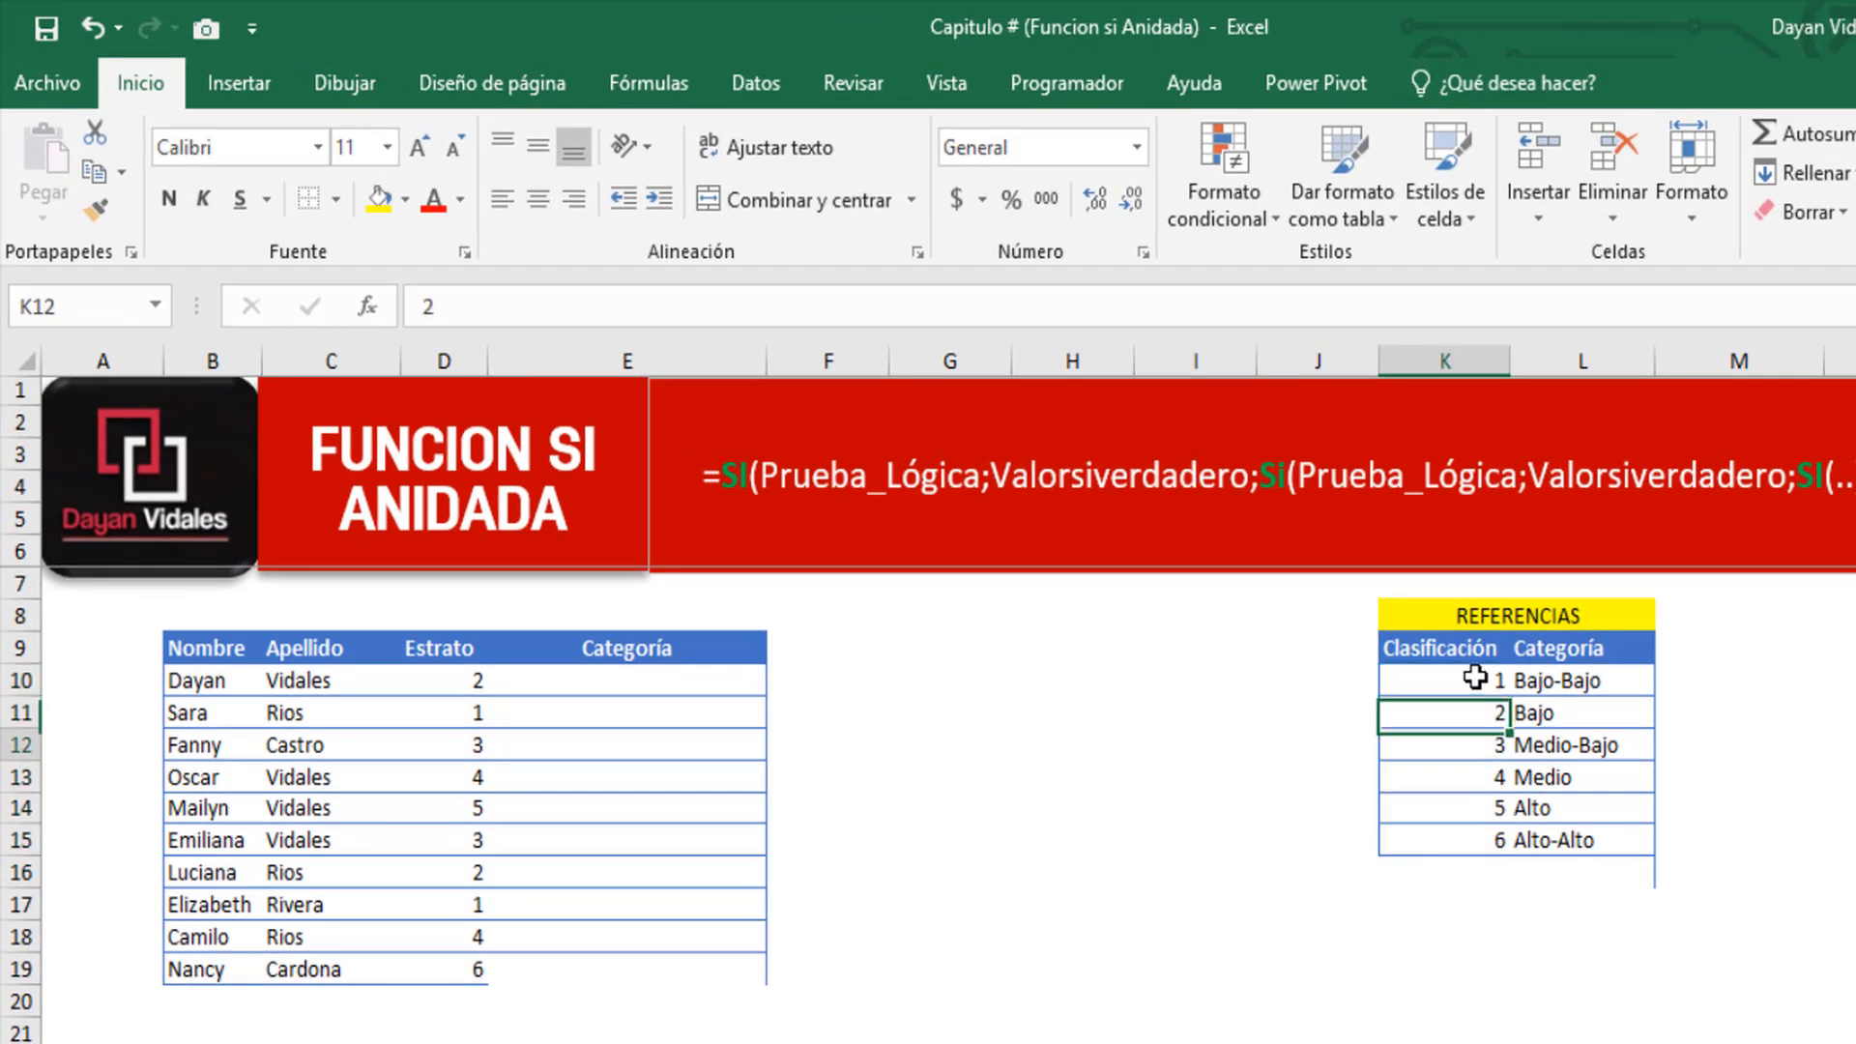
key(Down)
key(Down)
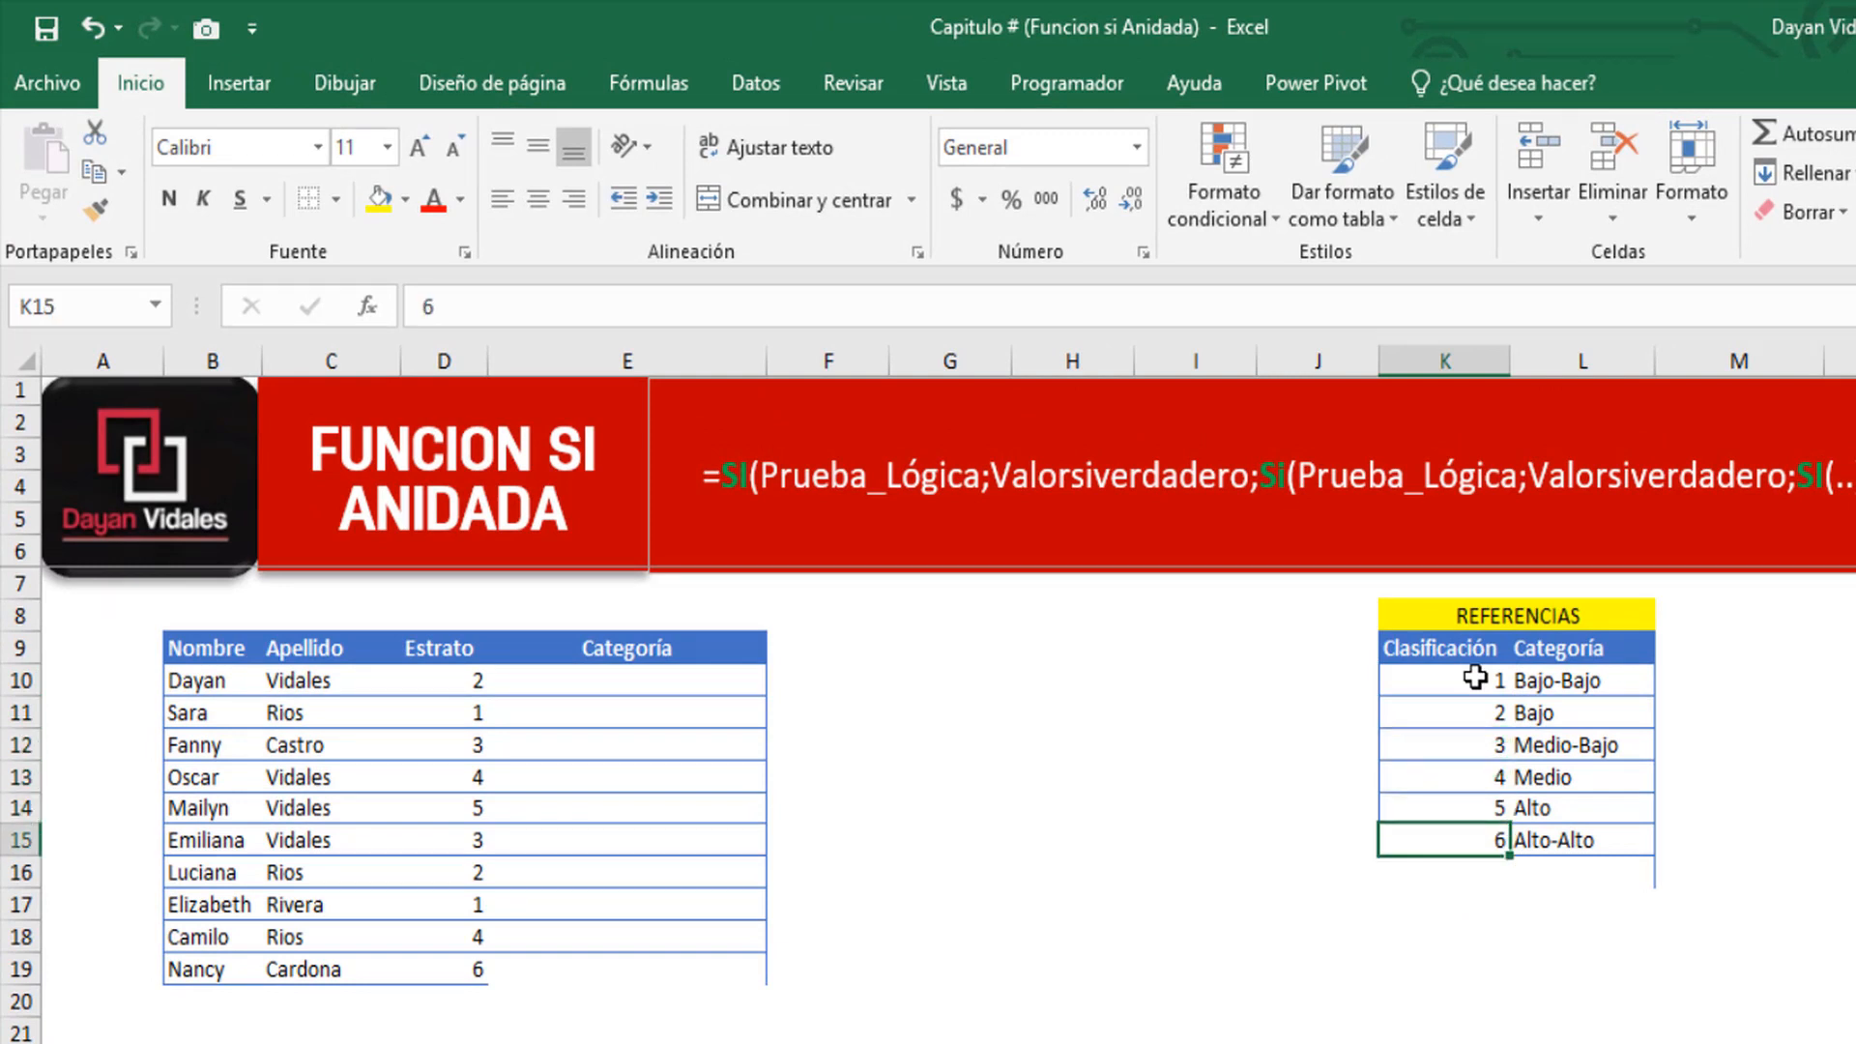
Examine the Categoría name matching each classification in L10:L15 of the REFERENCIAS table.
key(Right)
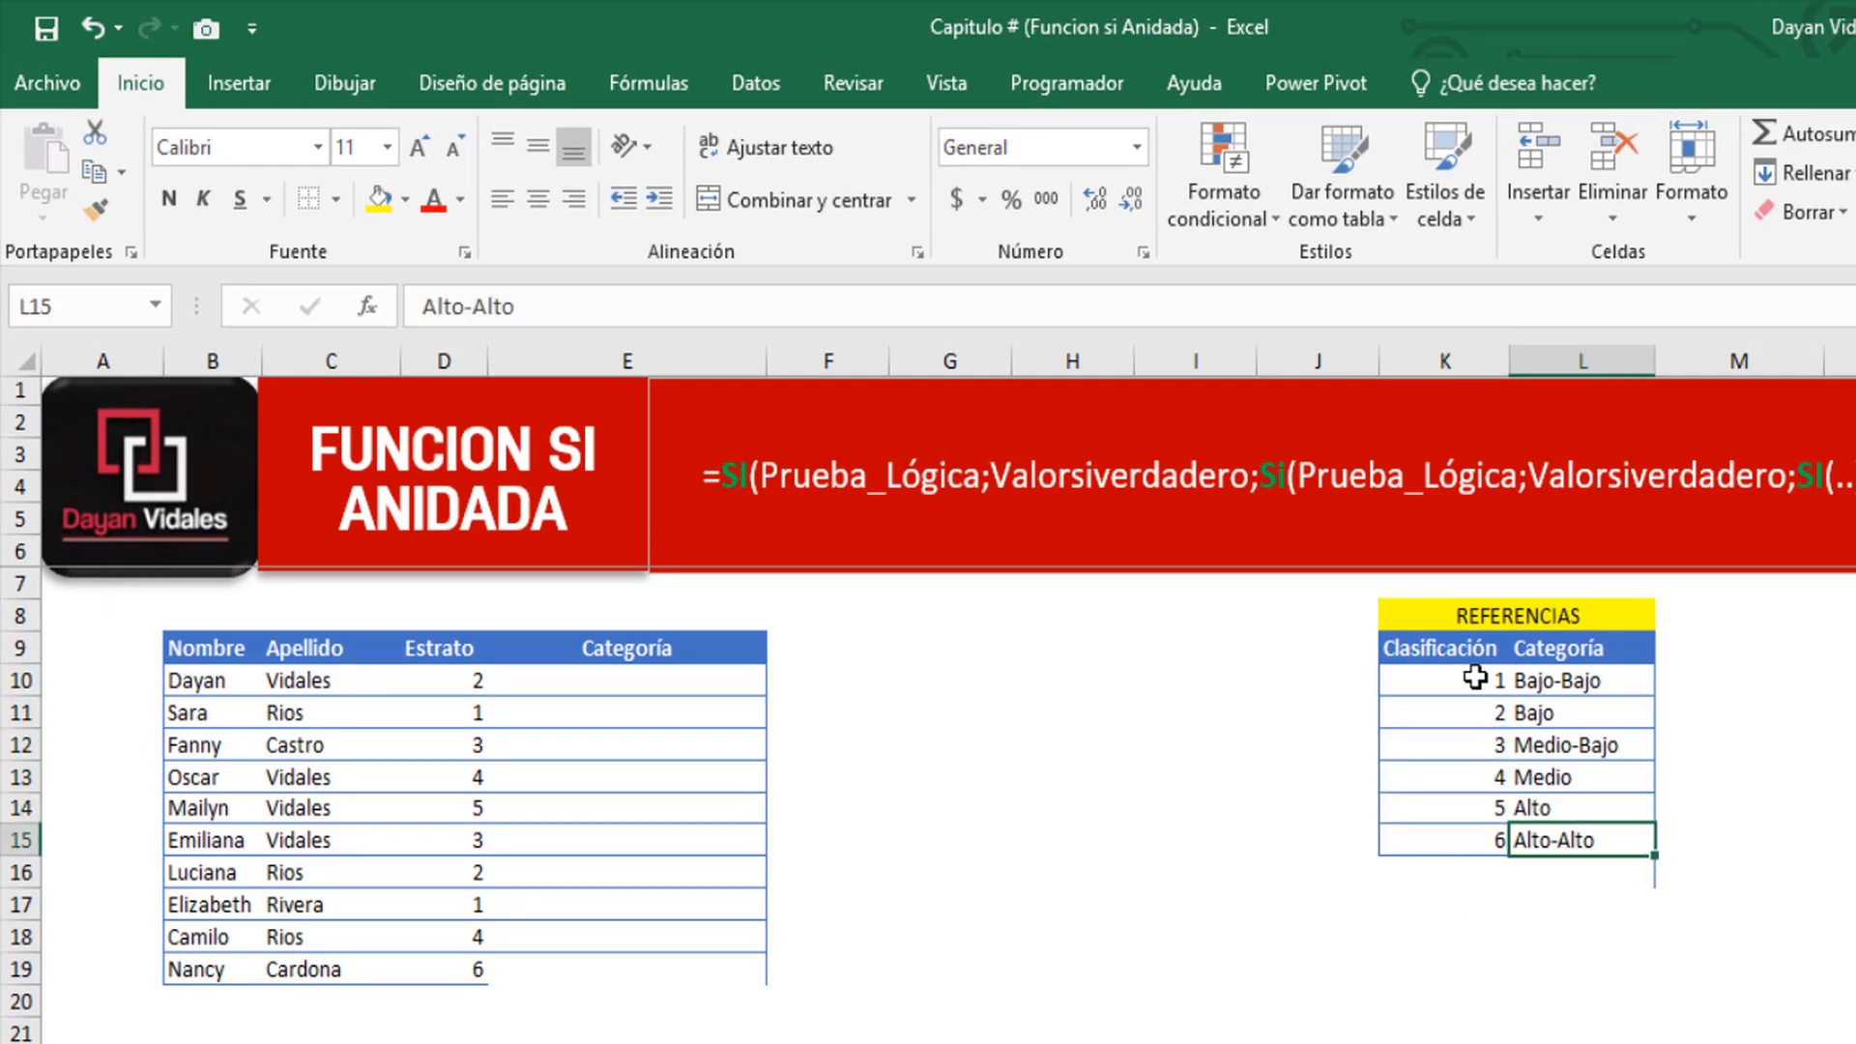
key(Up)
key(Up)
key(Up)
key(Up)
key(Up)
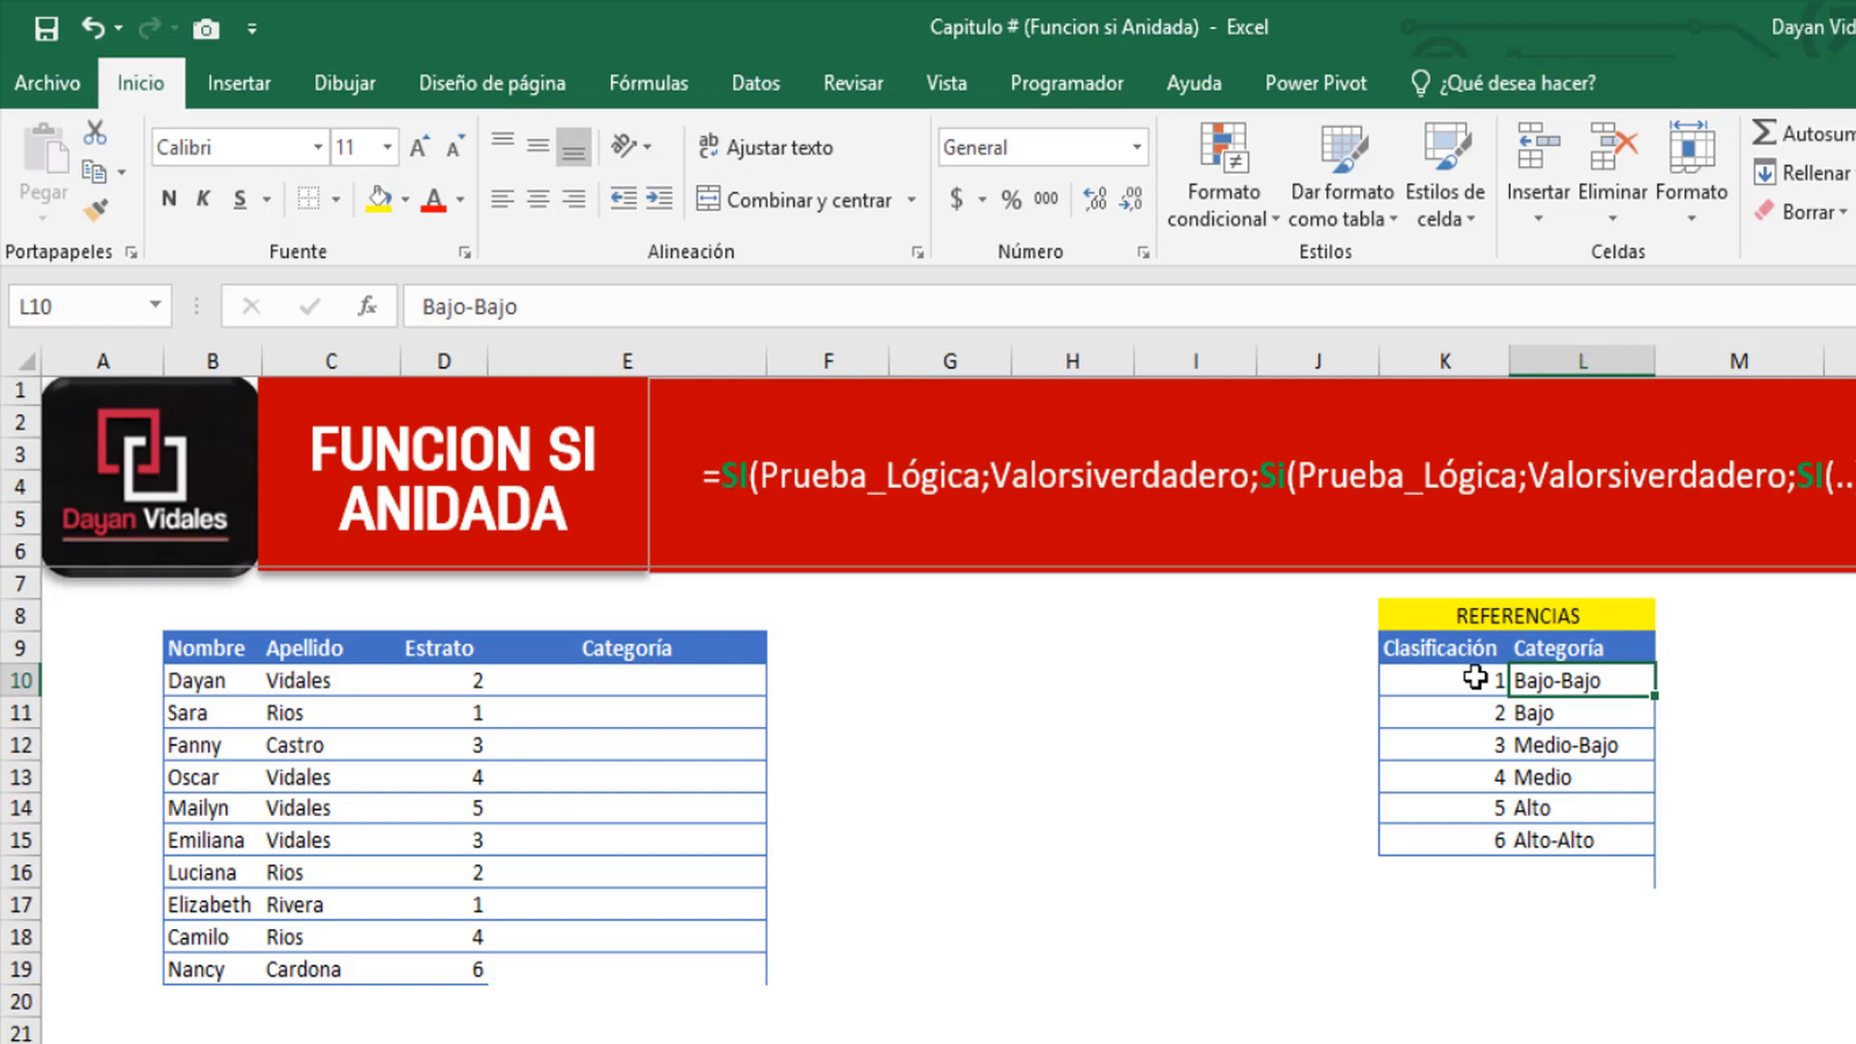
key(Down)
key(Down)
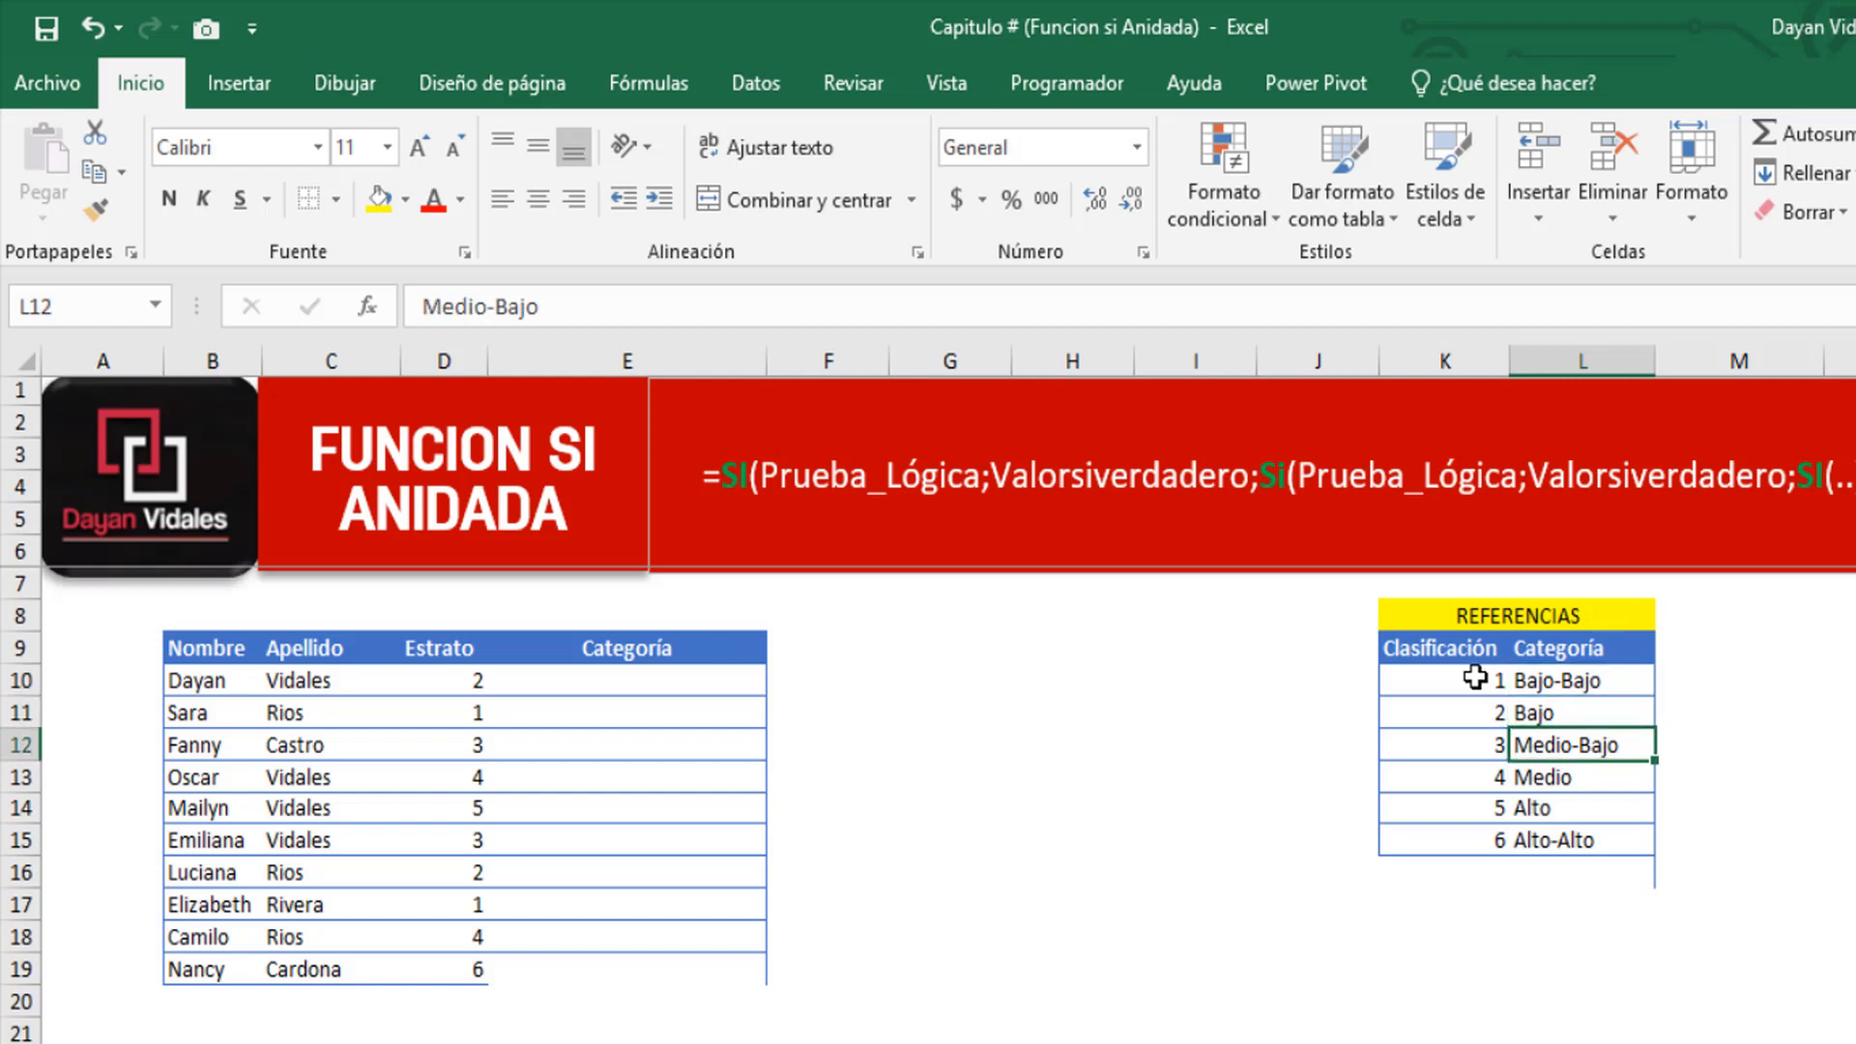
key(Down)
key(Down)
key(Up)
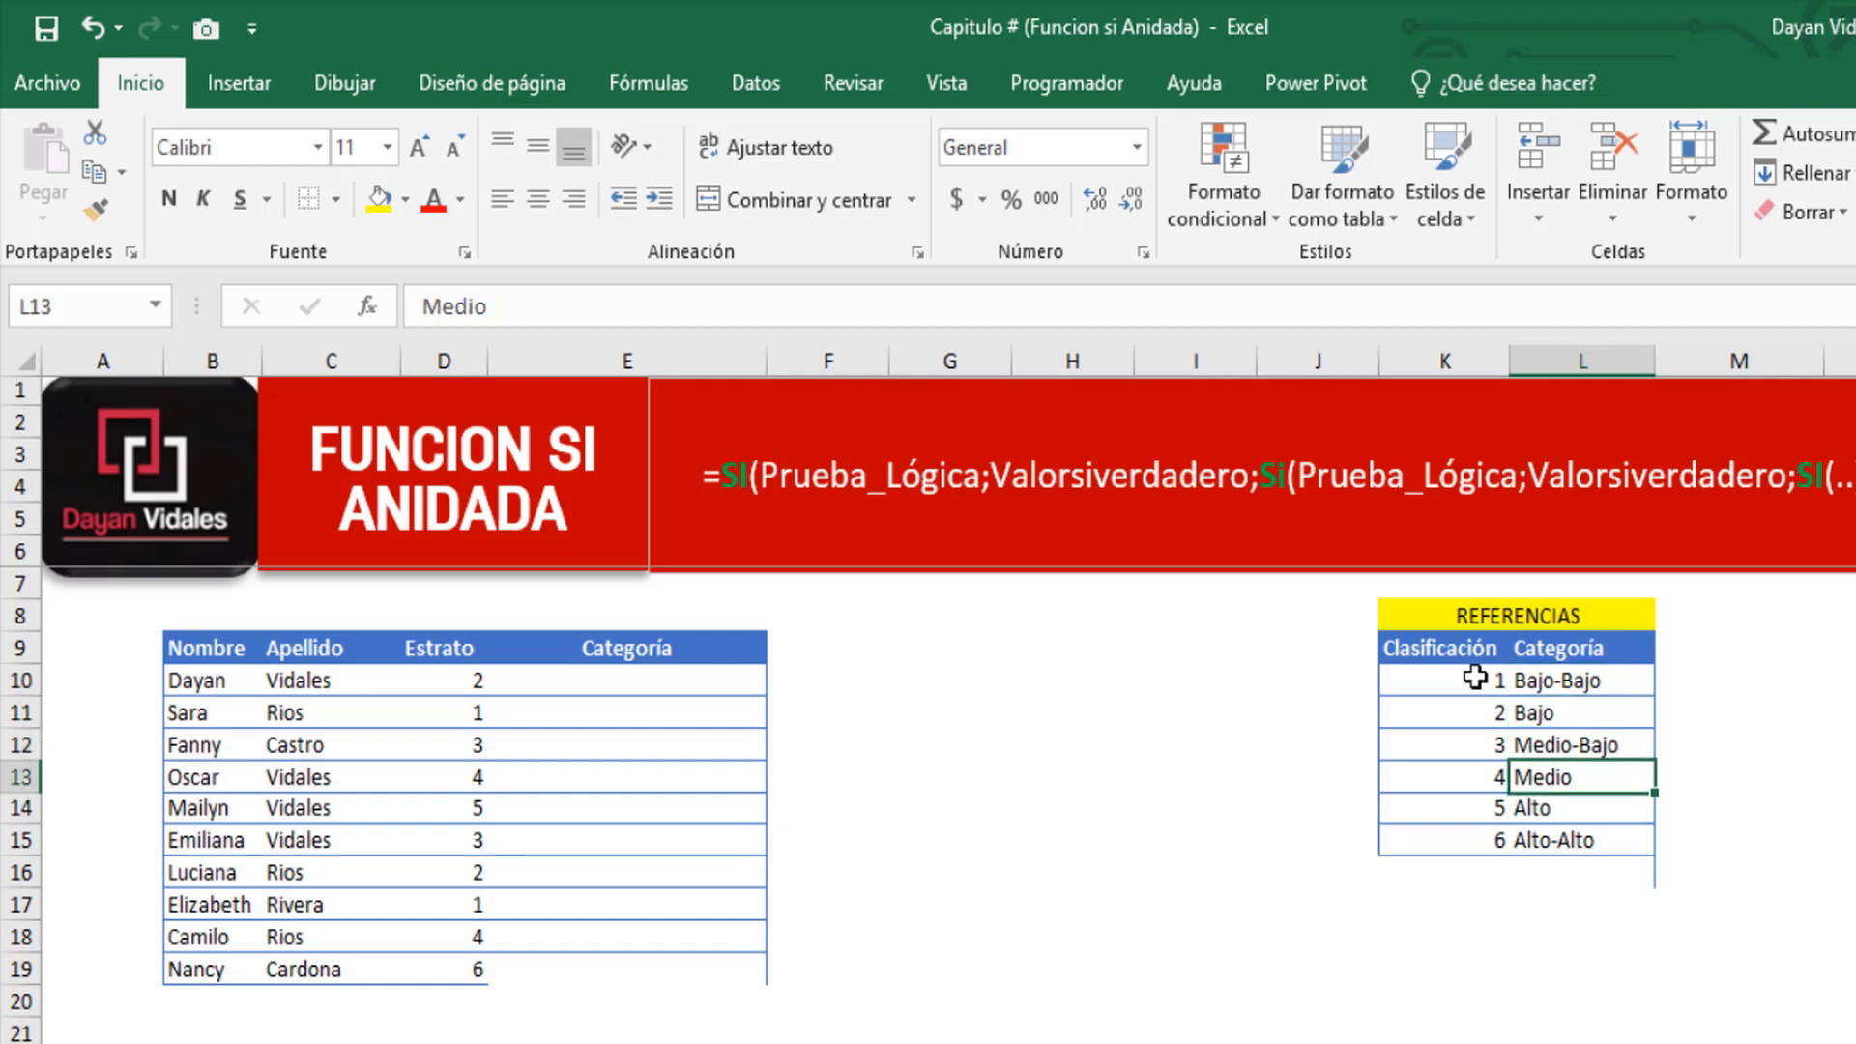
key(Down)
key(Down)
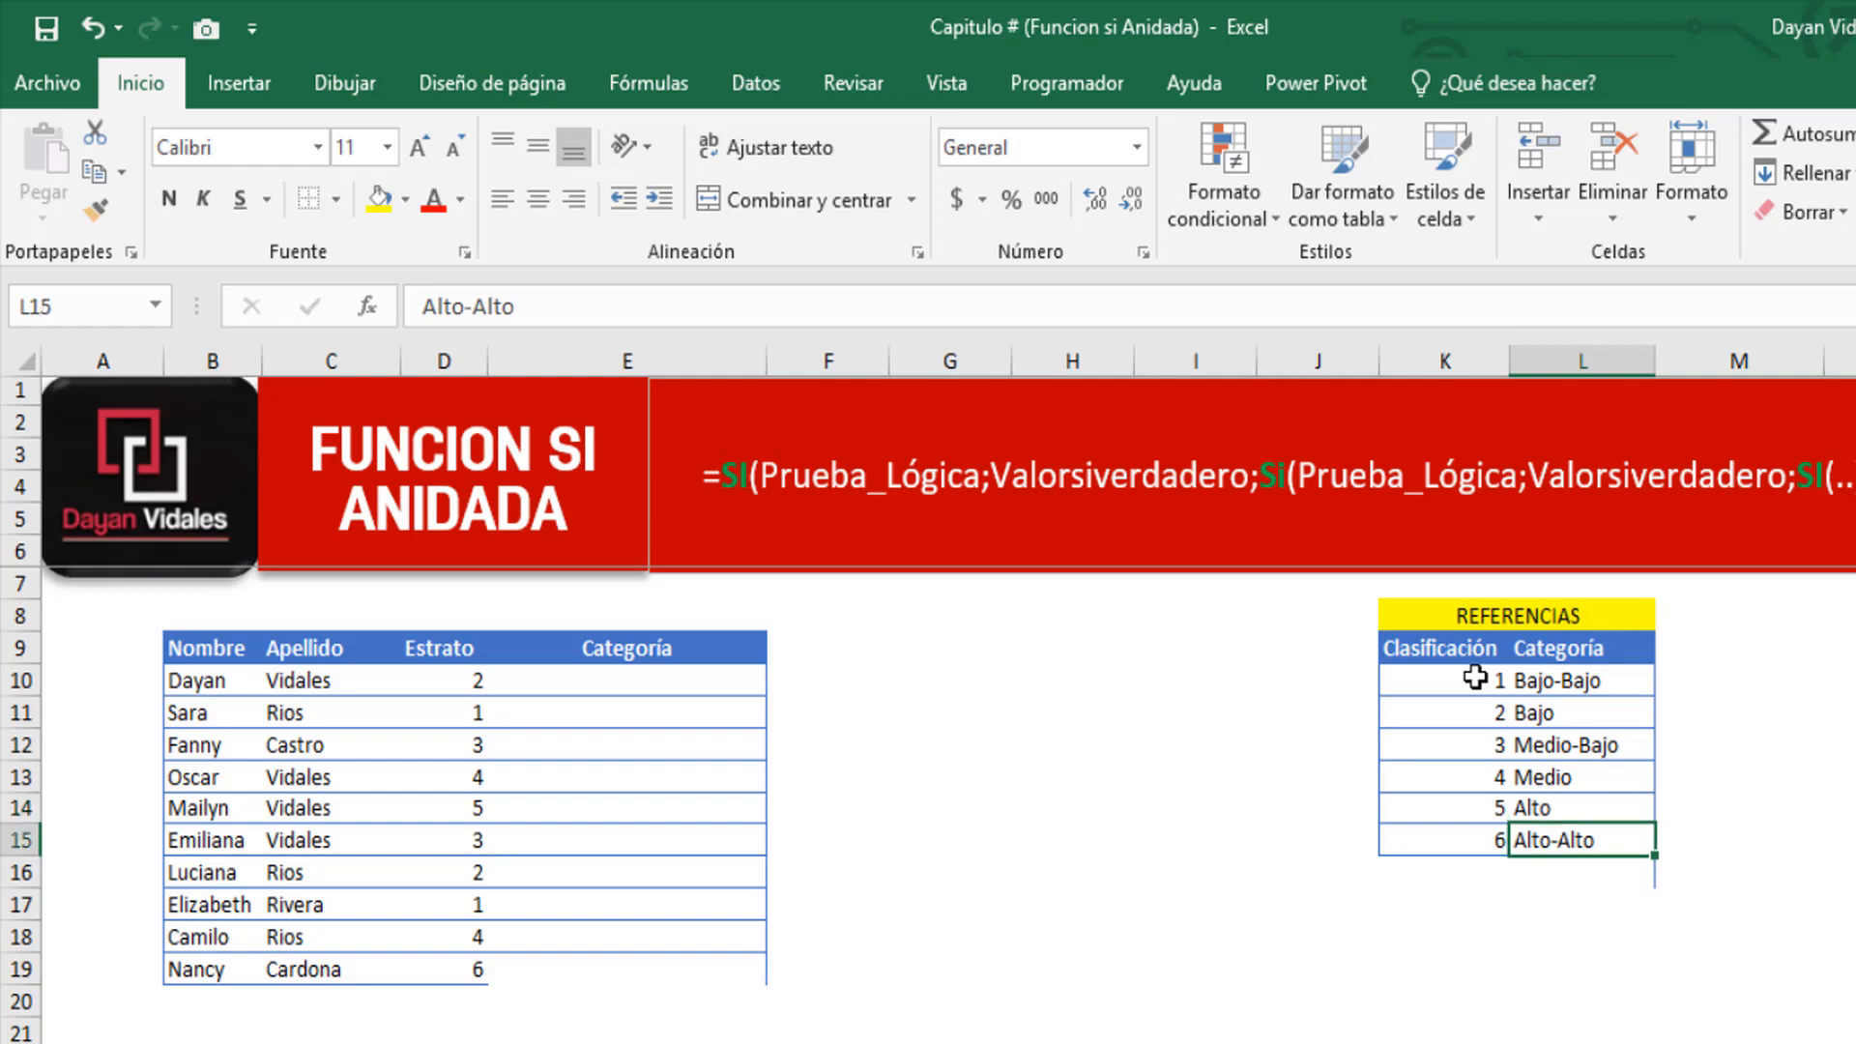
Begin an SI formula in Categoría cell E10 that tests D10=1 and returns "Bajo-Bajo" when true.
key(Left)
key(Left)
key(Left)
key(Left)
key(Left)
key(Left)
key(Left)
key(Up)
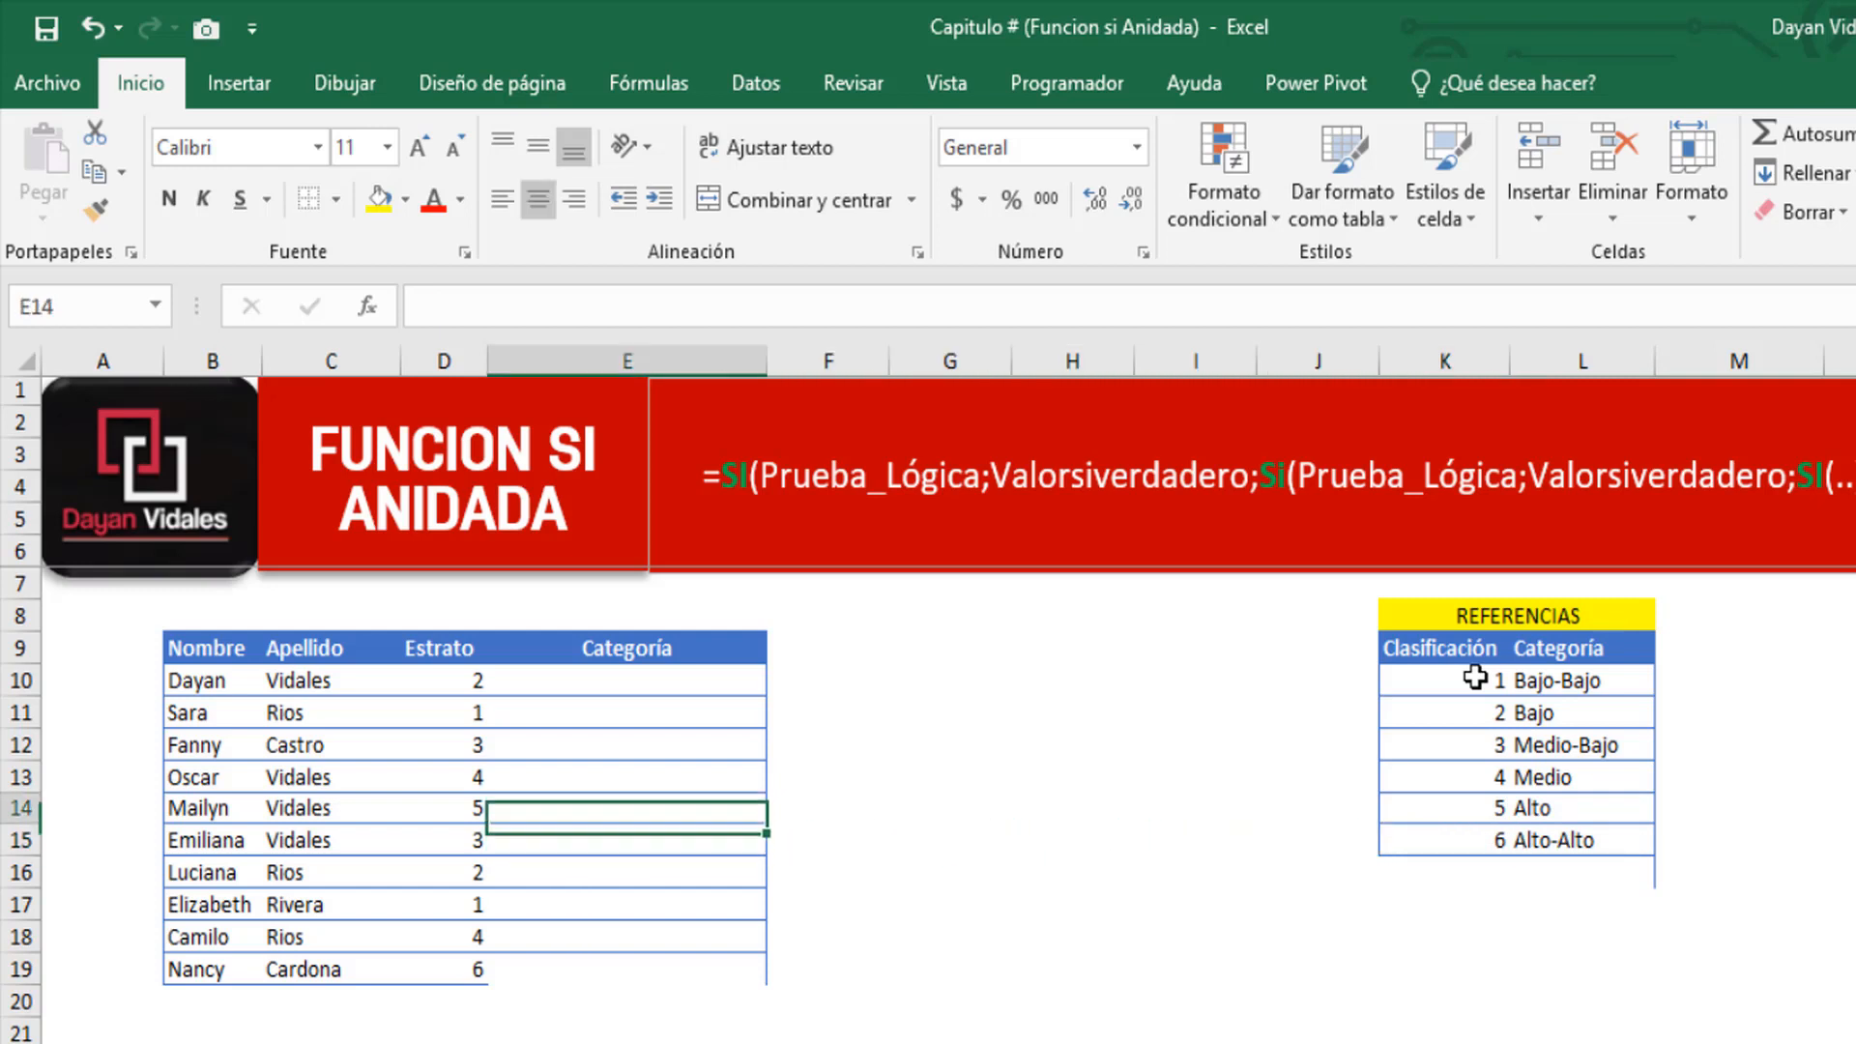
key(Up)
key(Up)
key(Up)
key(Up)
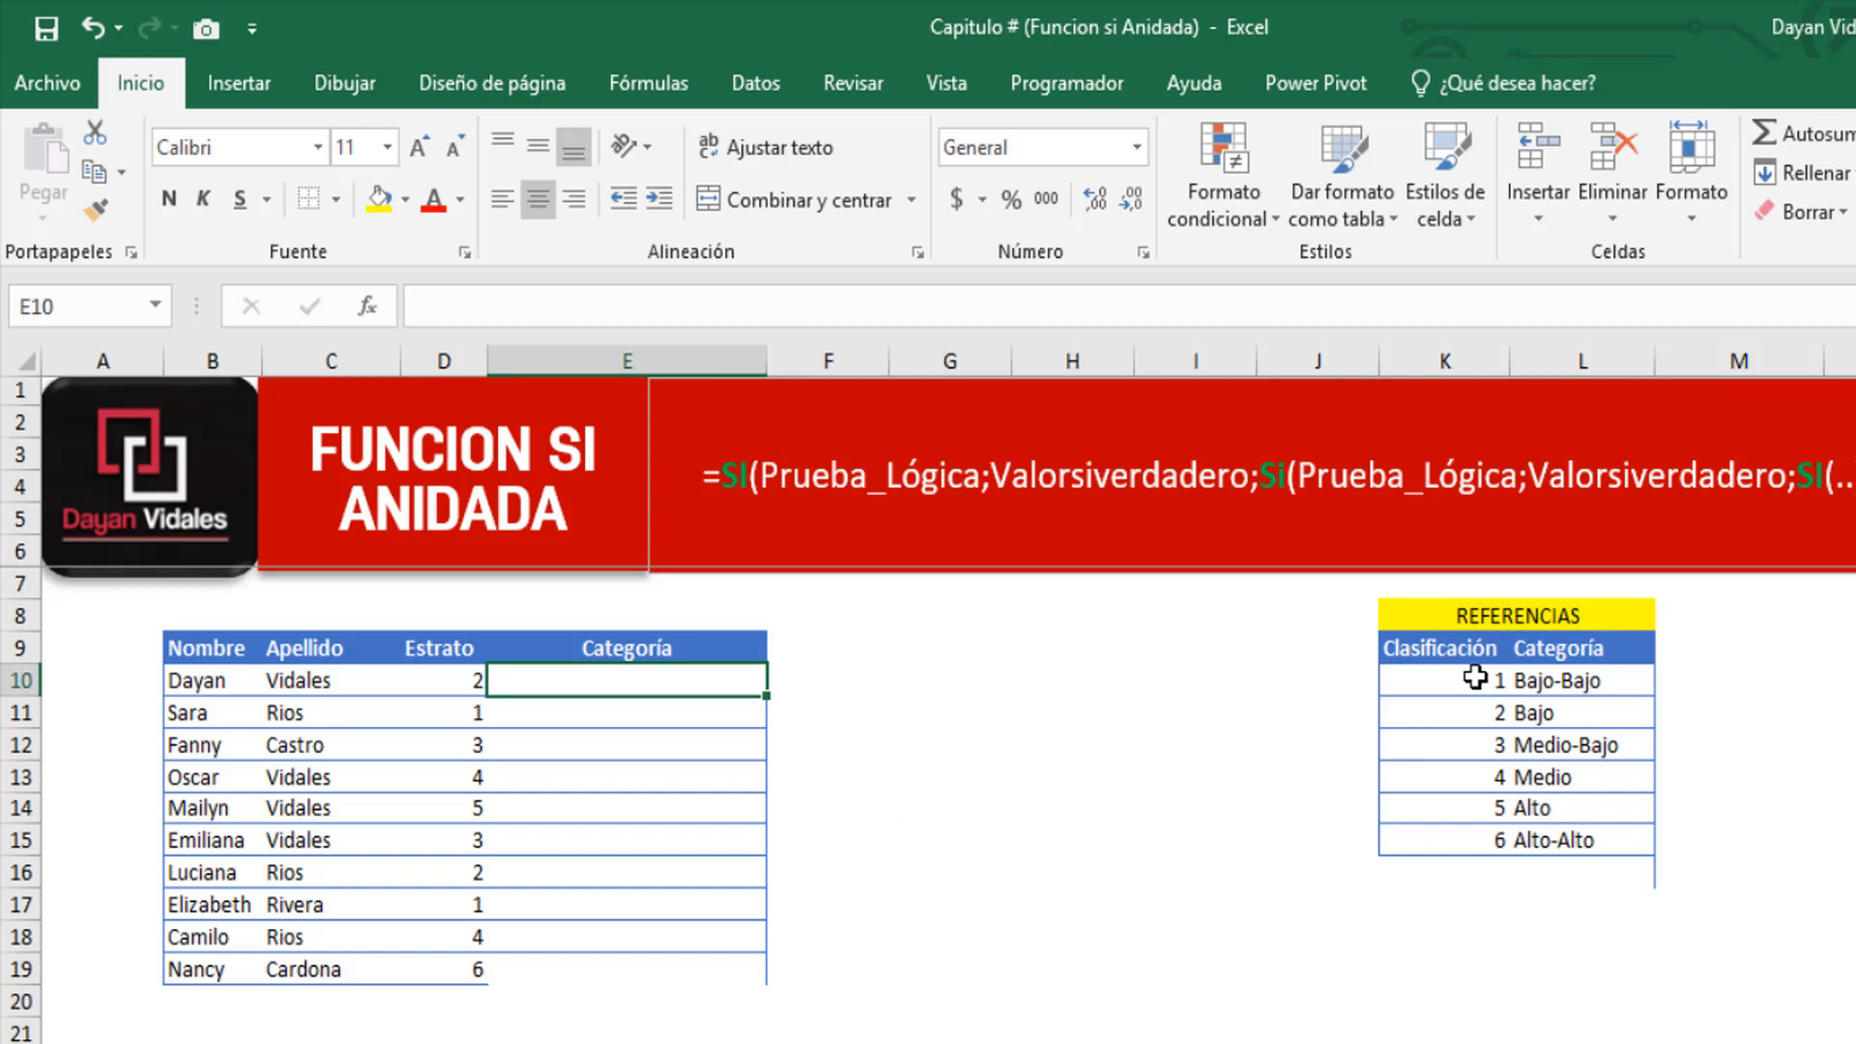
text(=si)
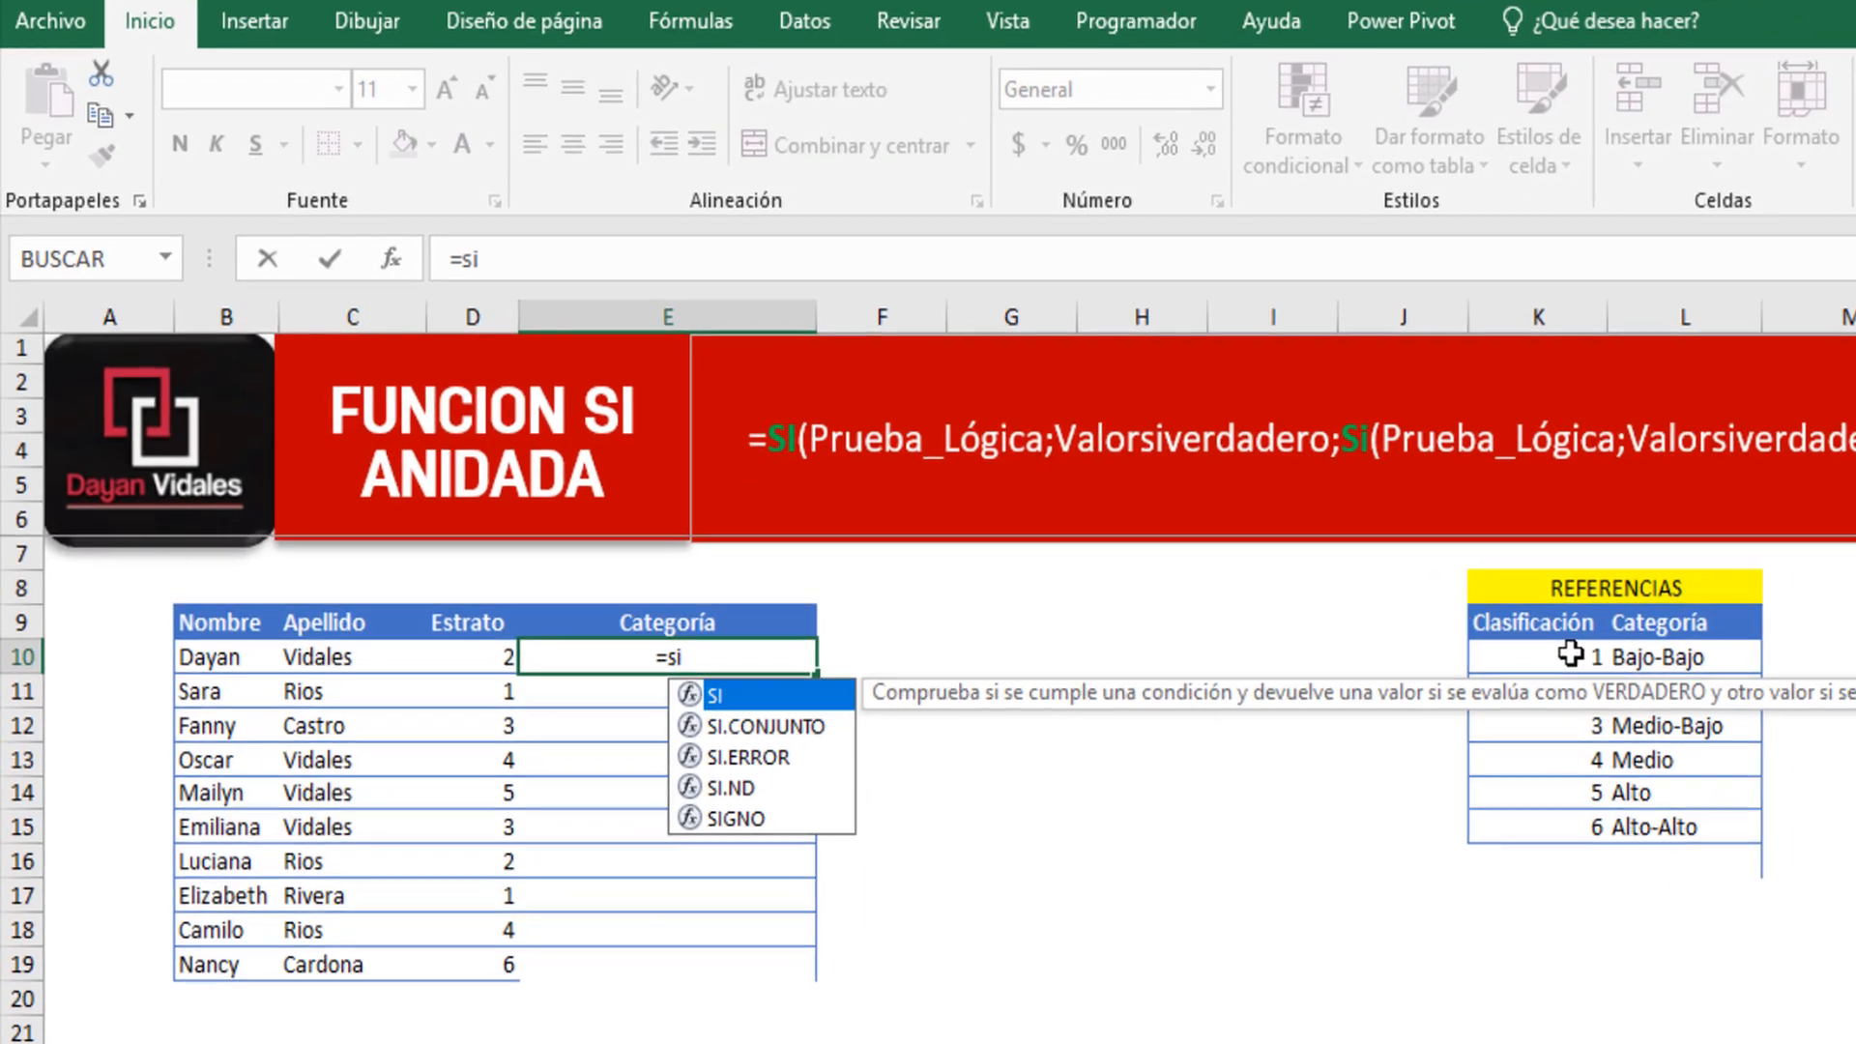
key(Tab)
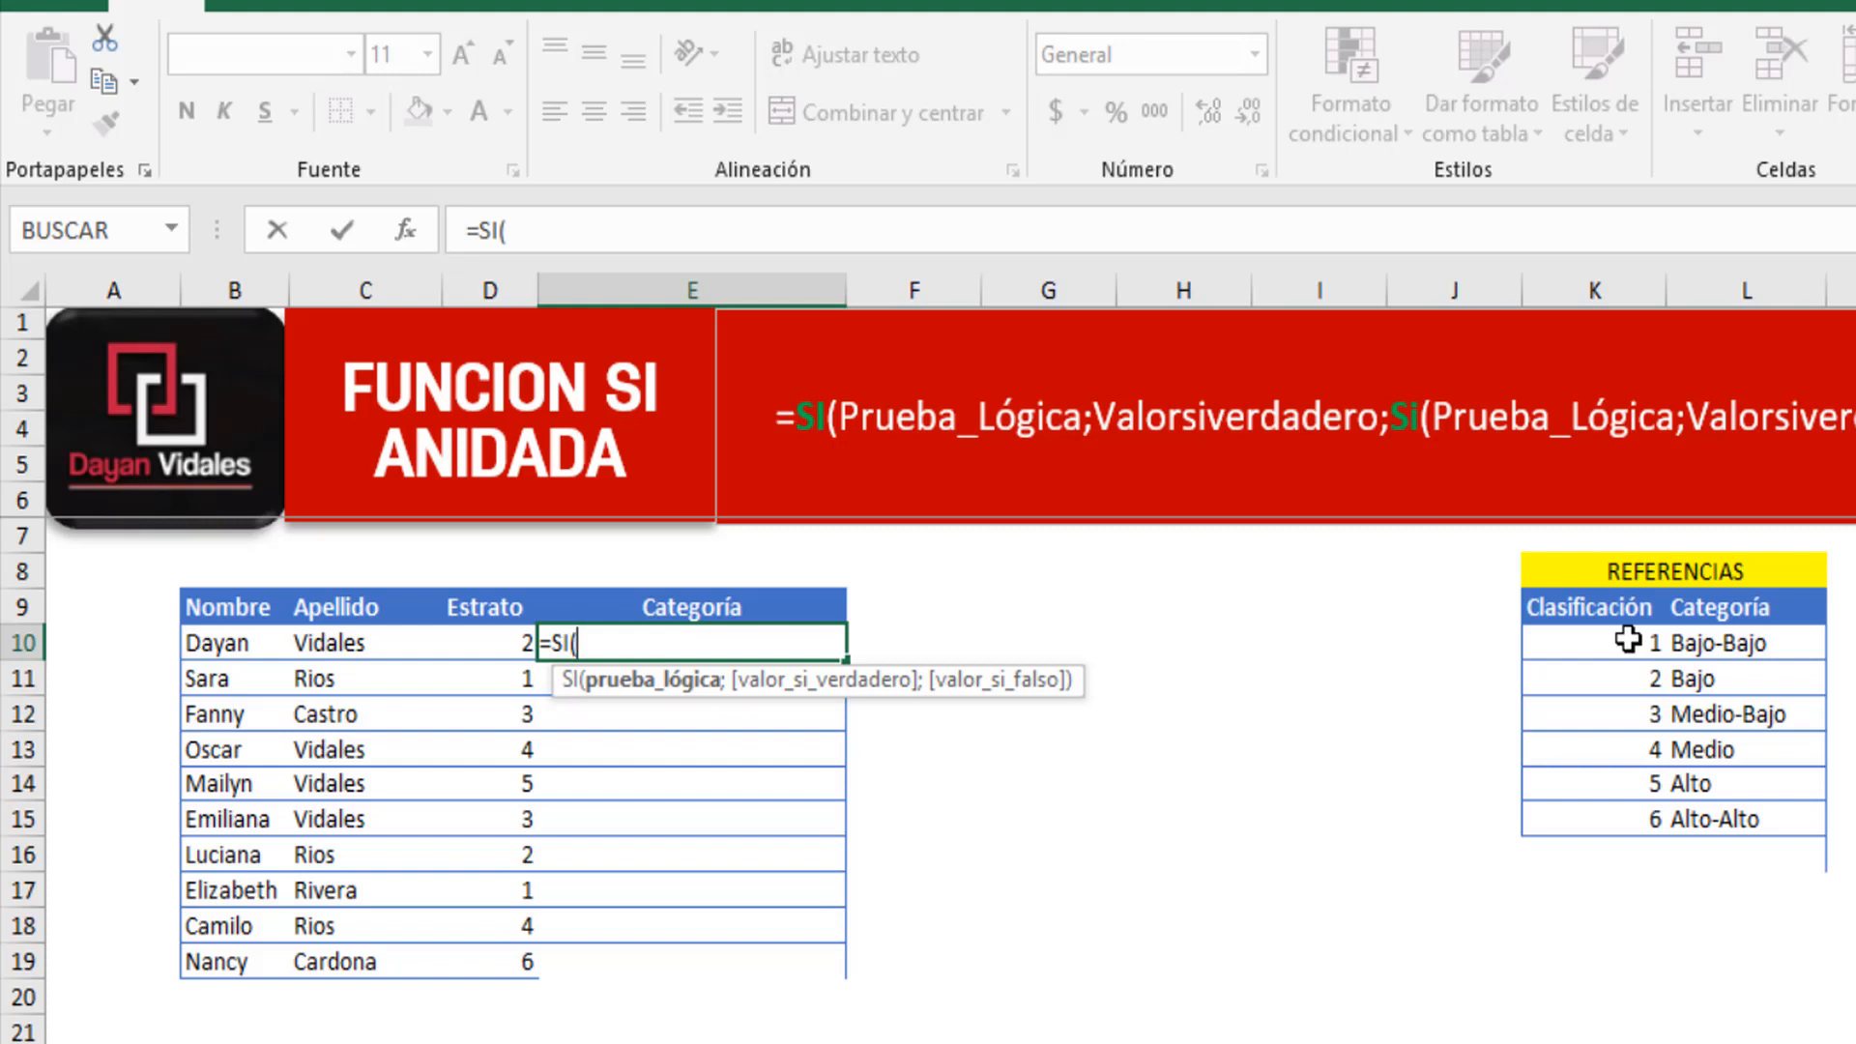
click(470, 653)
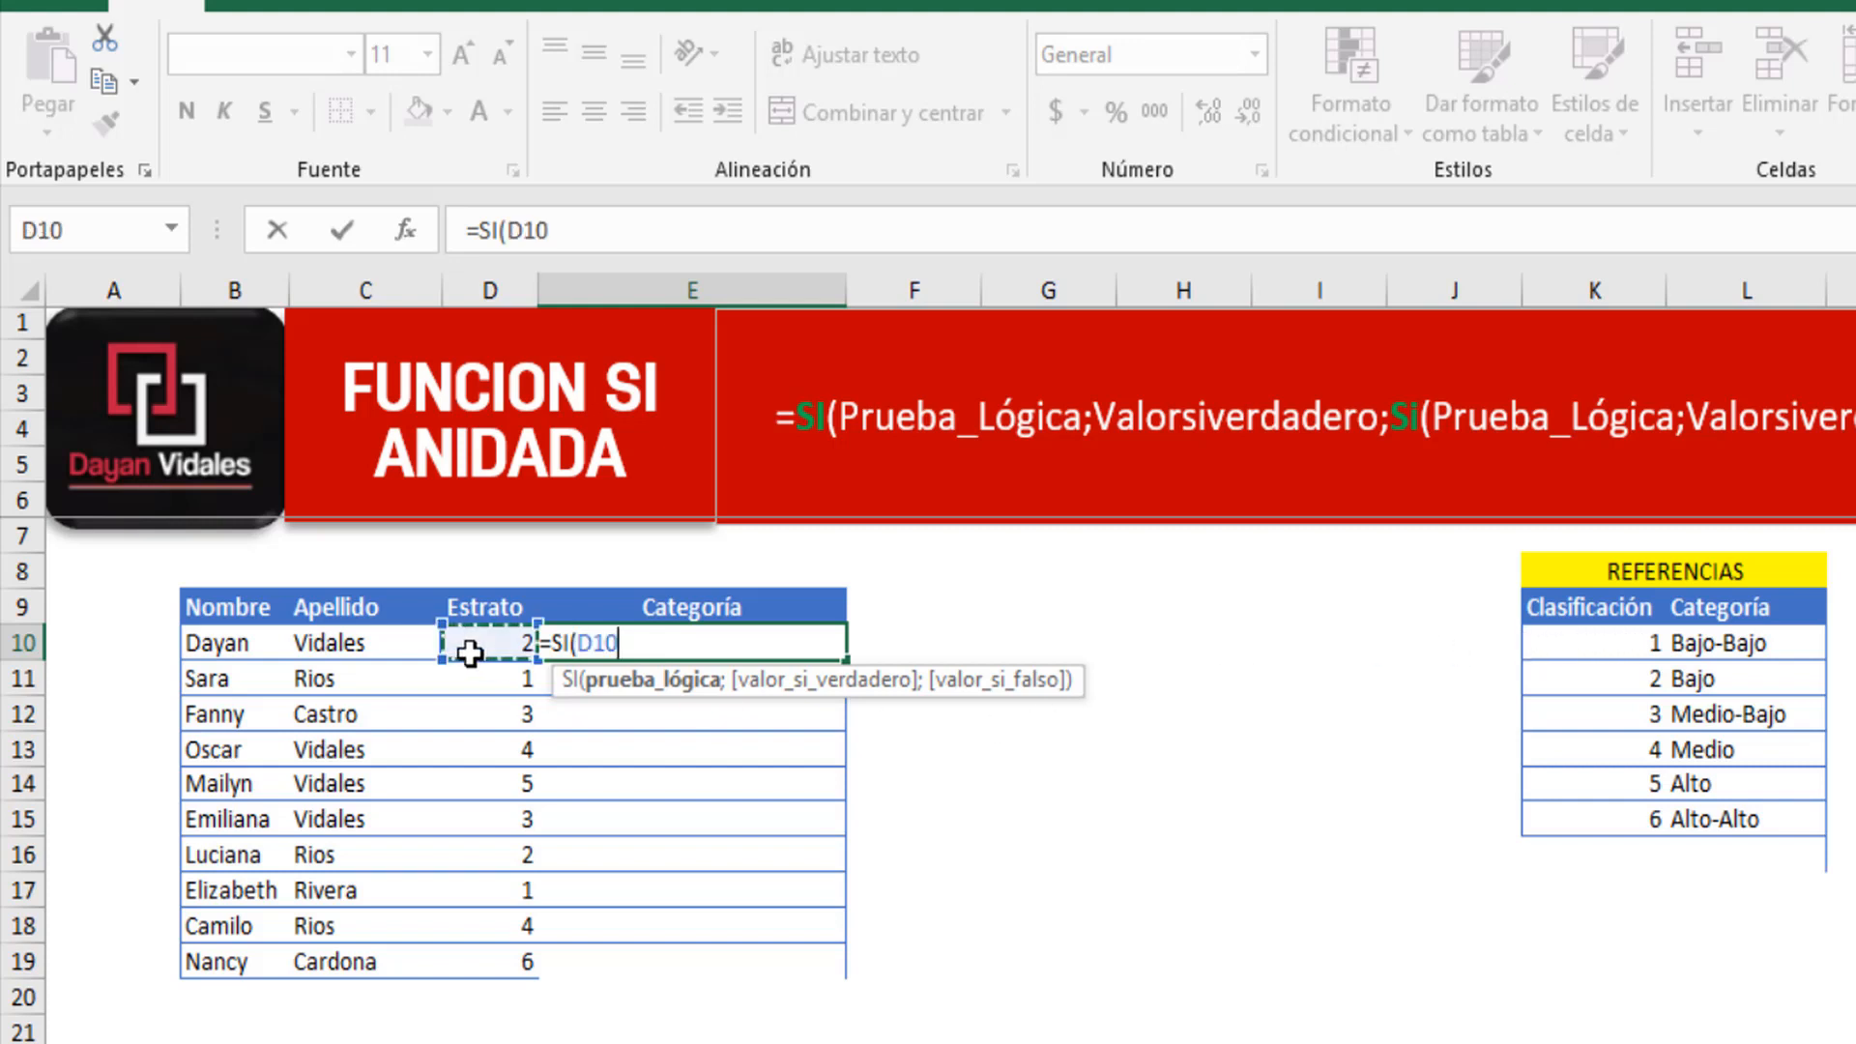
text(=!)
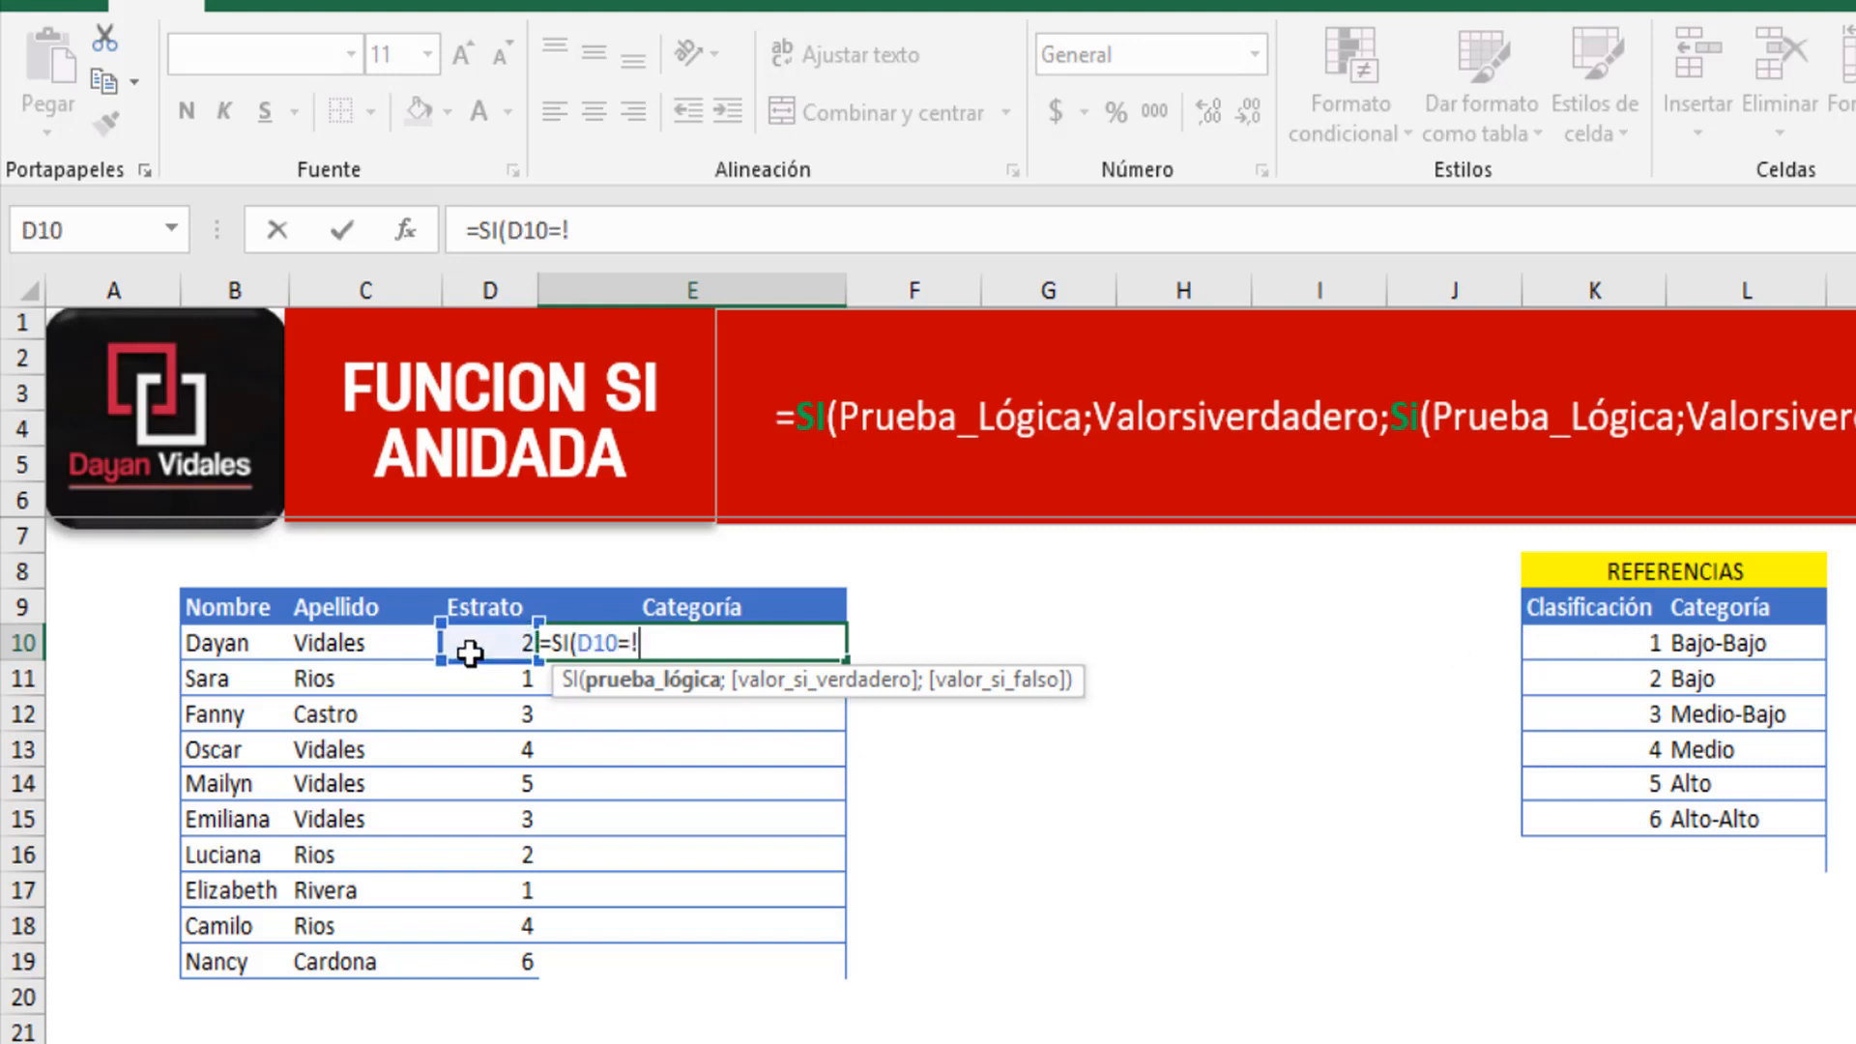
key(BackSpace)
text(1;)
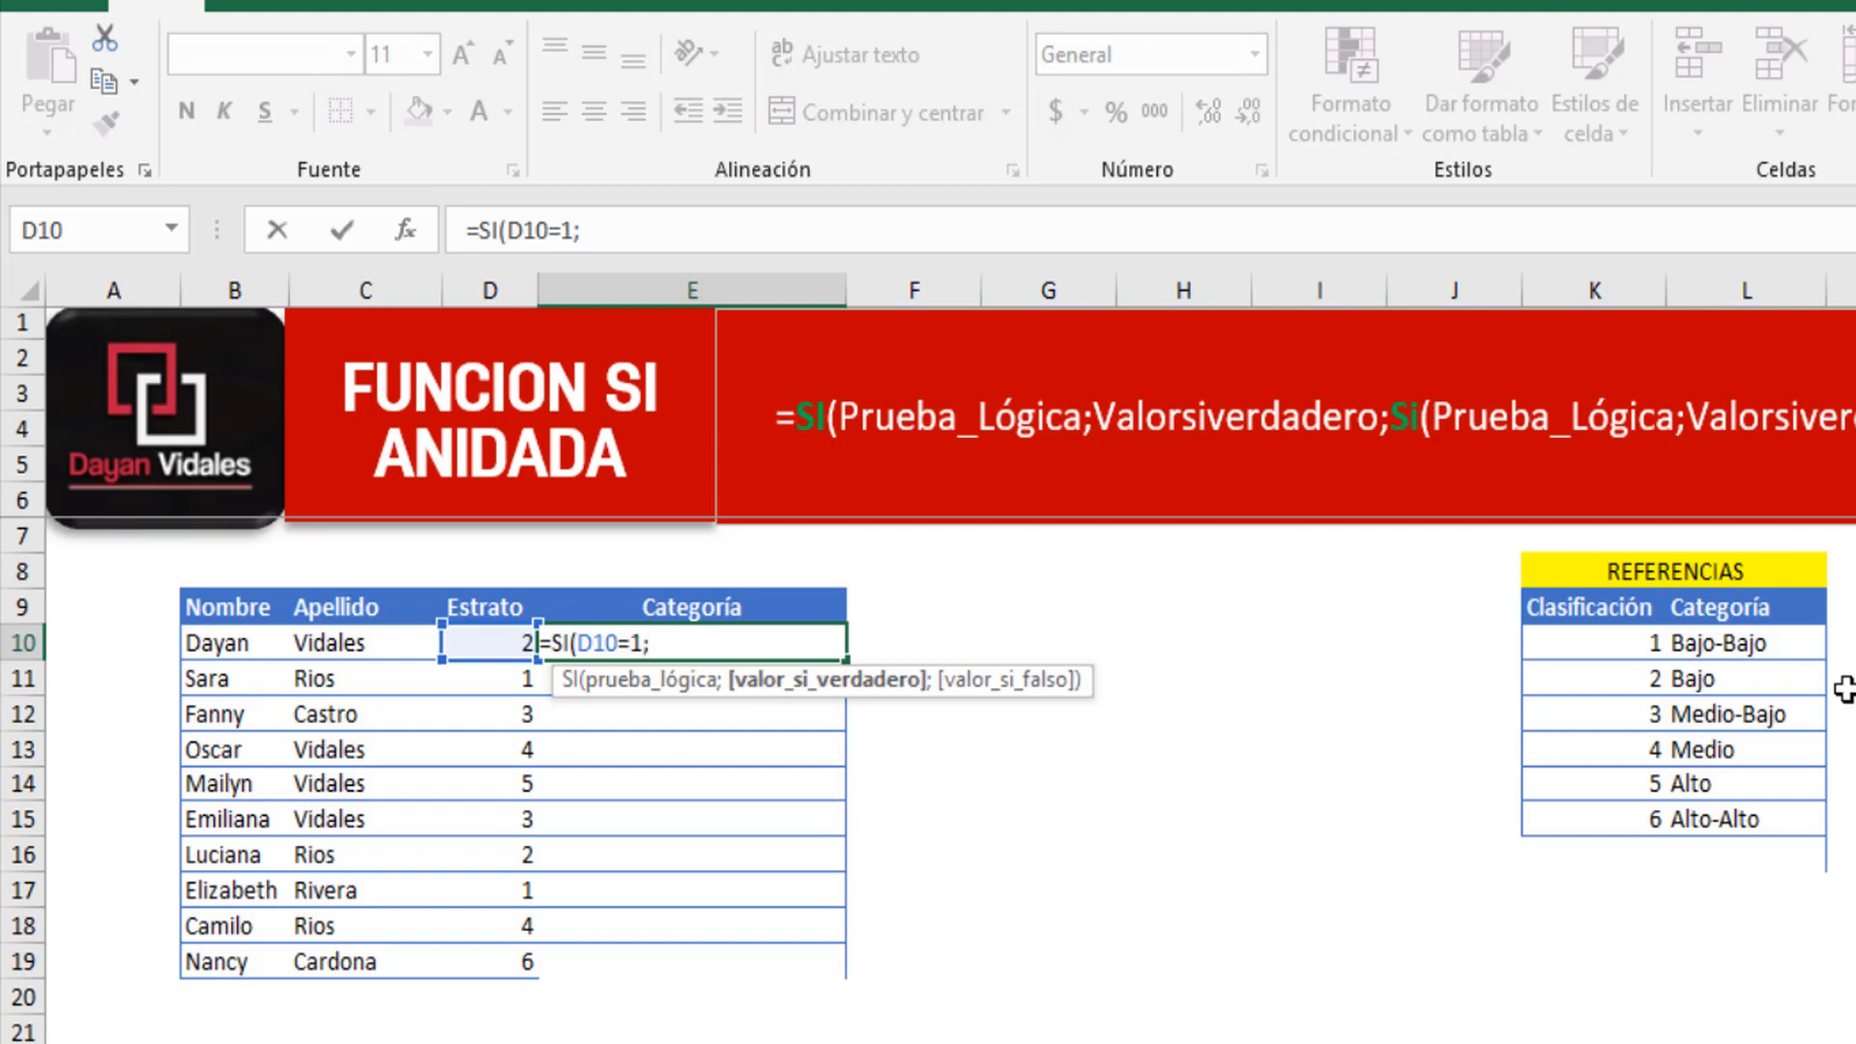
text("B)
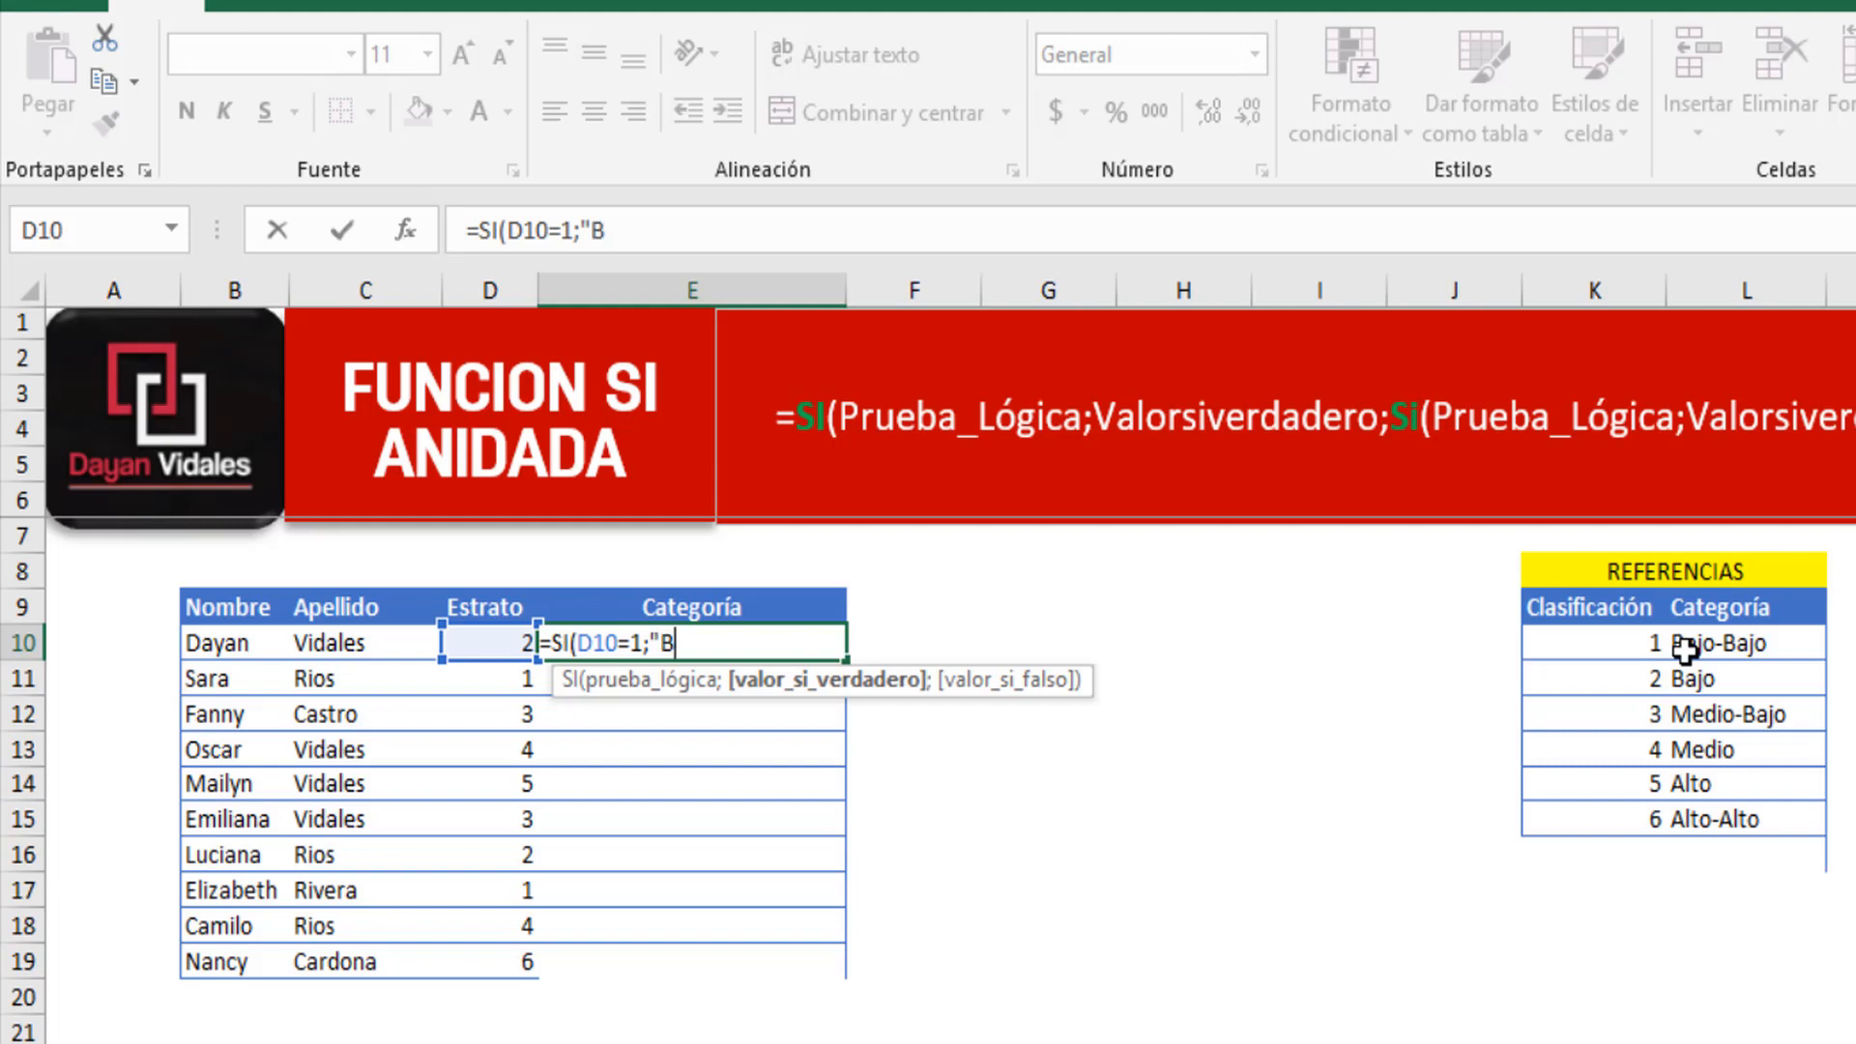
text(ajo-Bajo")
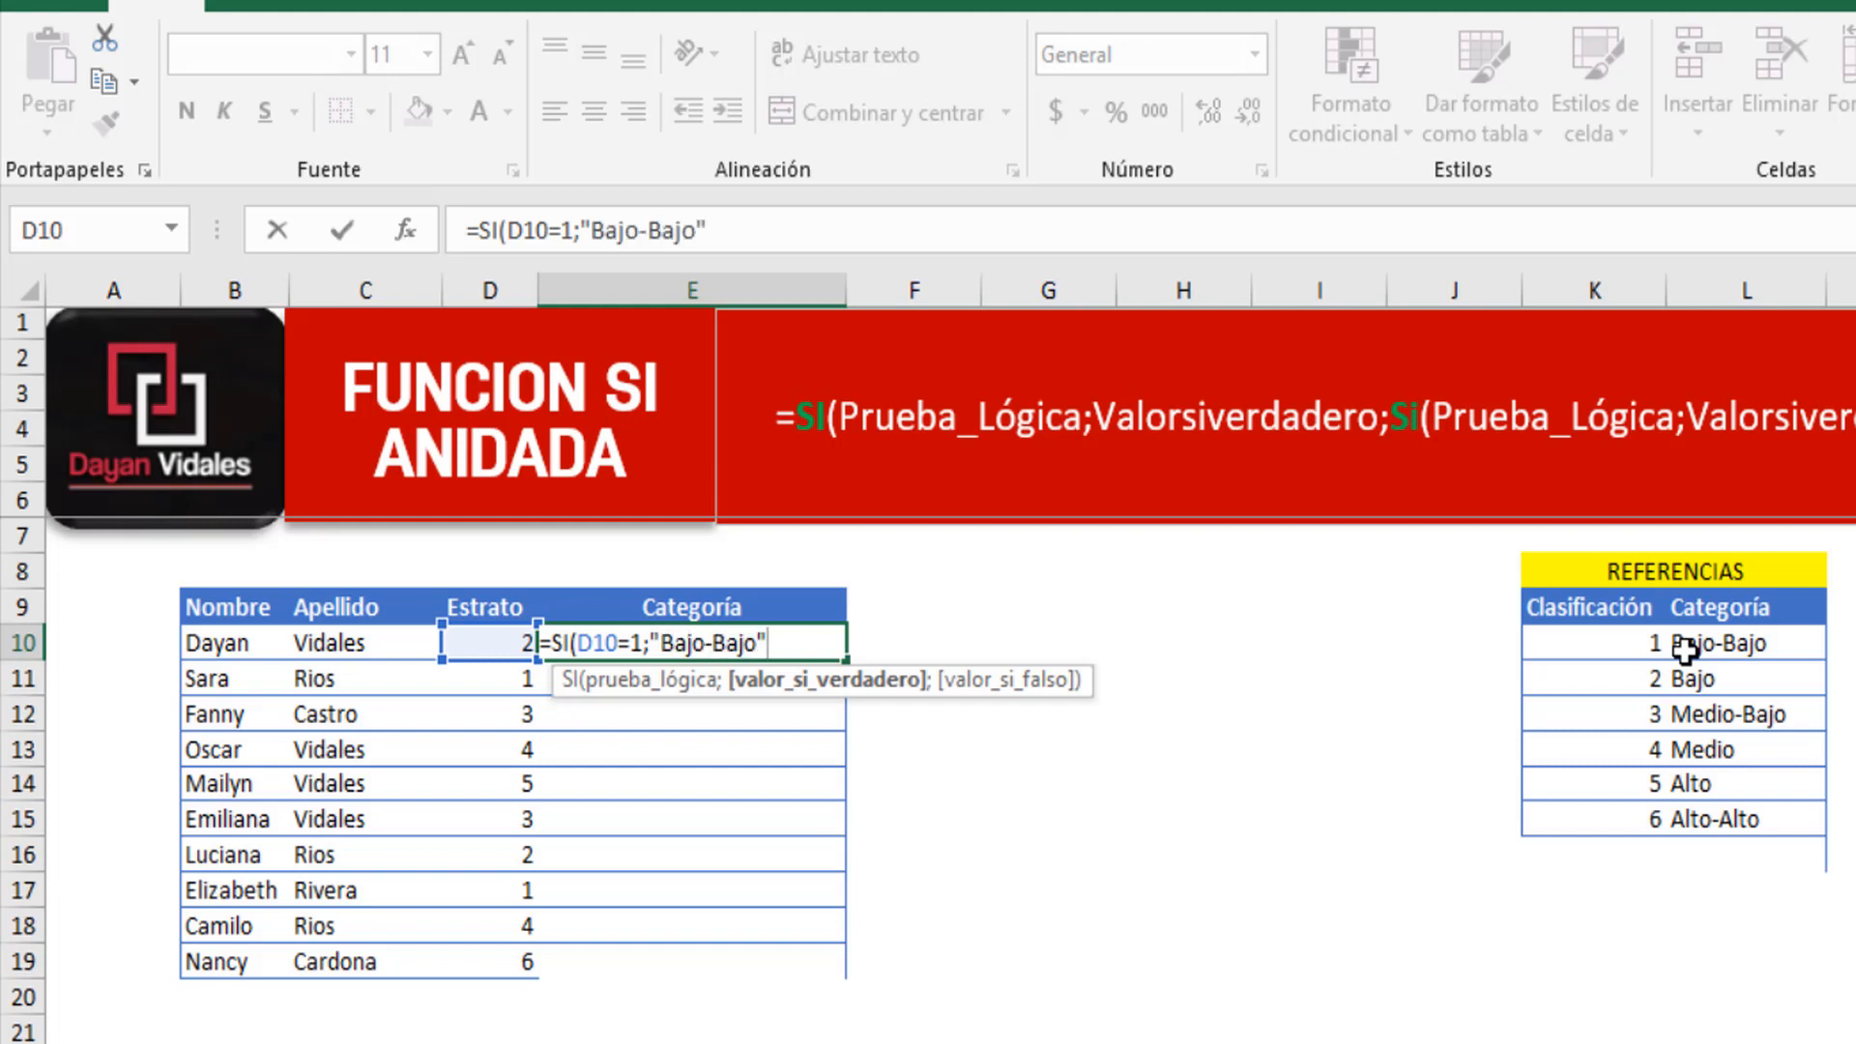
text(;)
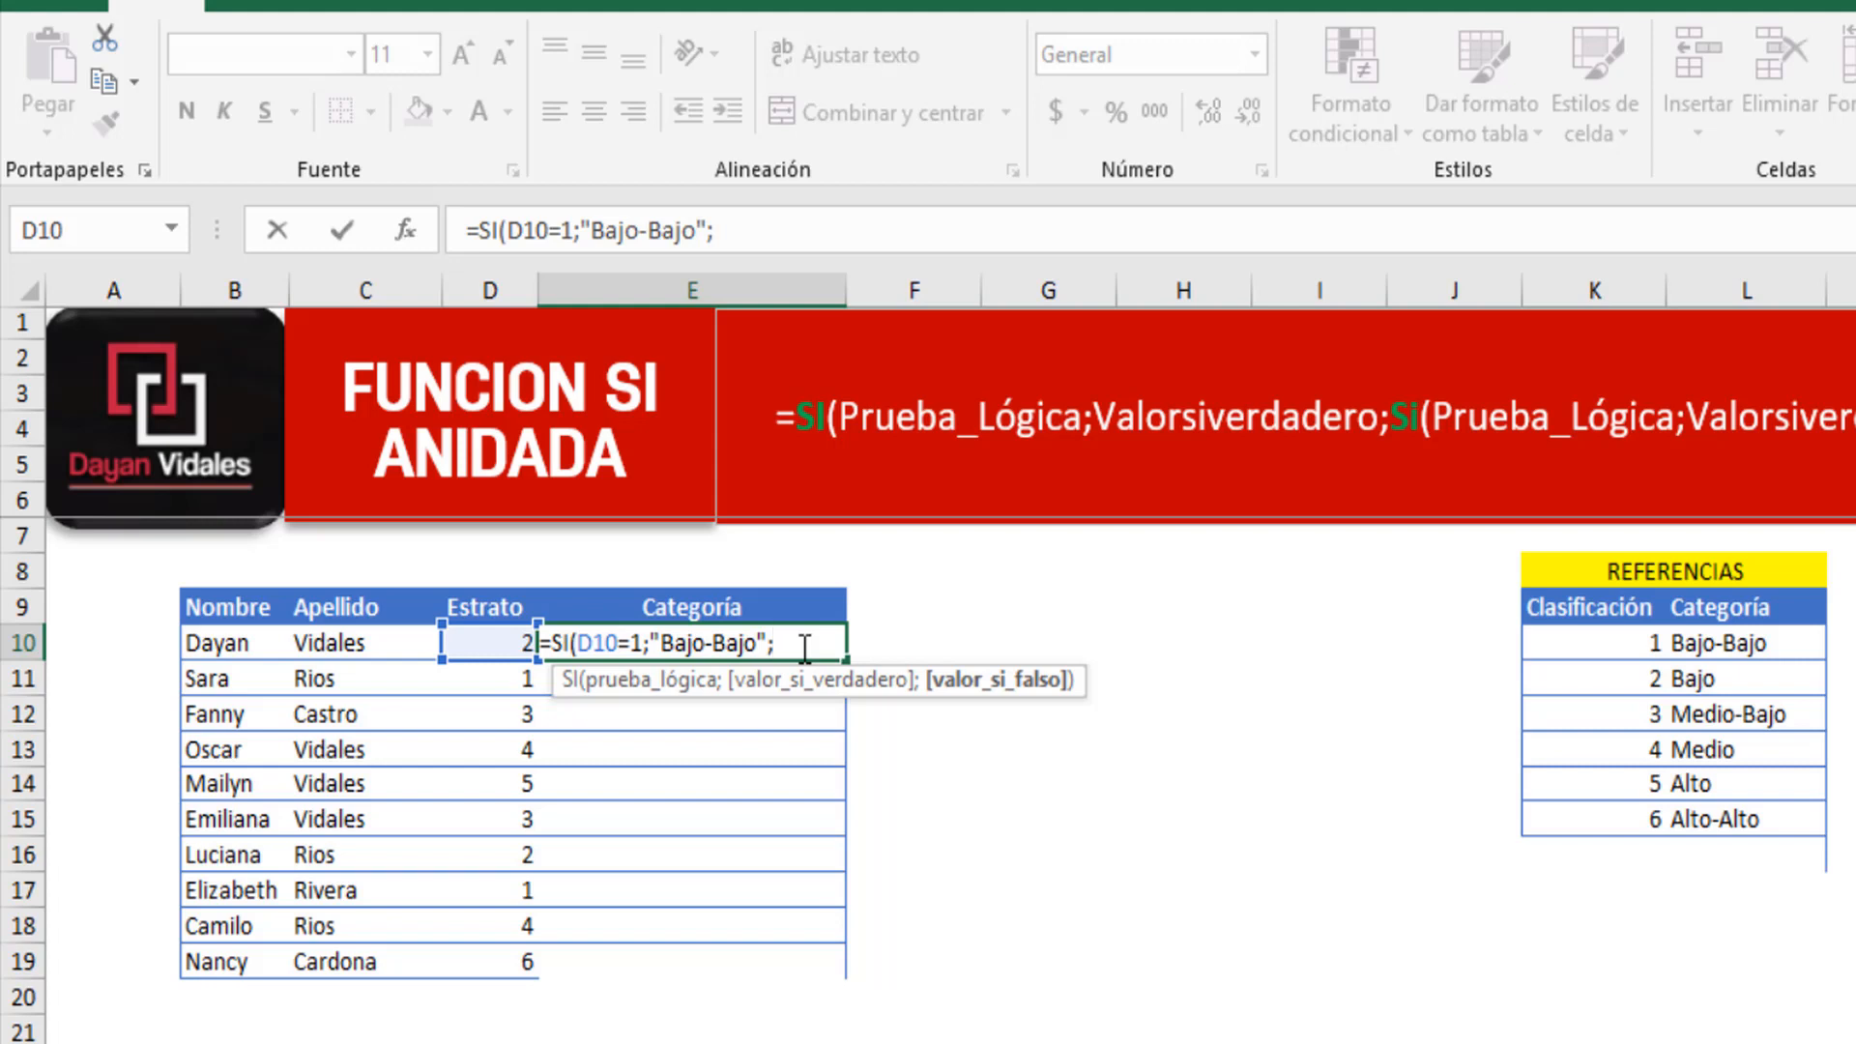
Nest a second SI as the false value in the E10 formula, testing D10=2 and returning "Bajo" when true.
text(si)
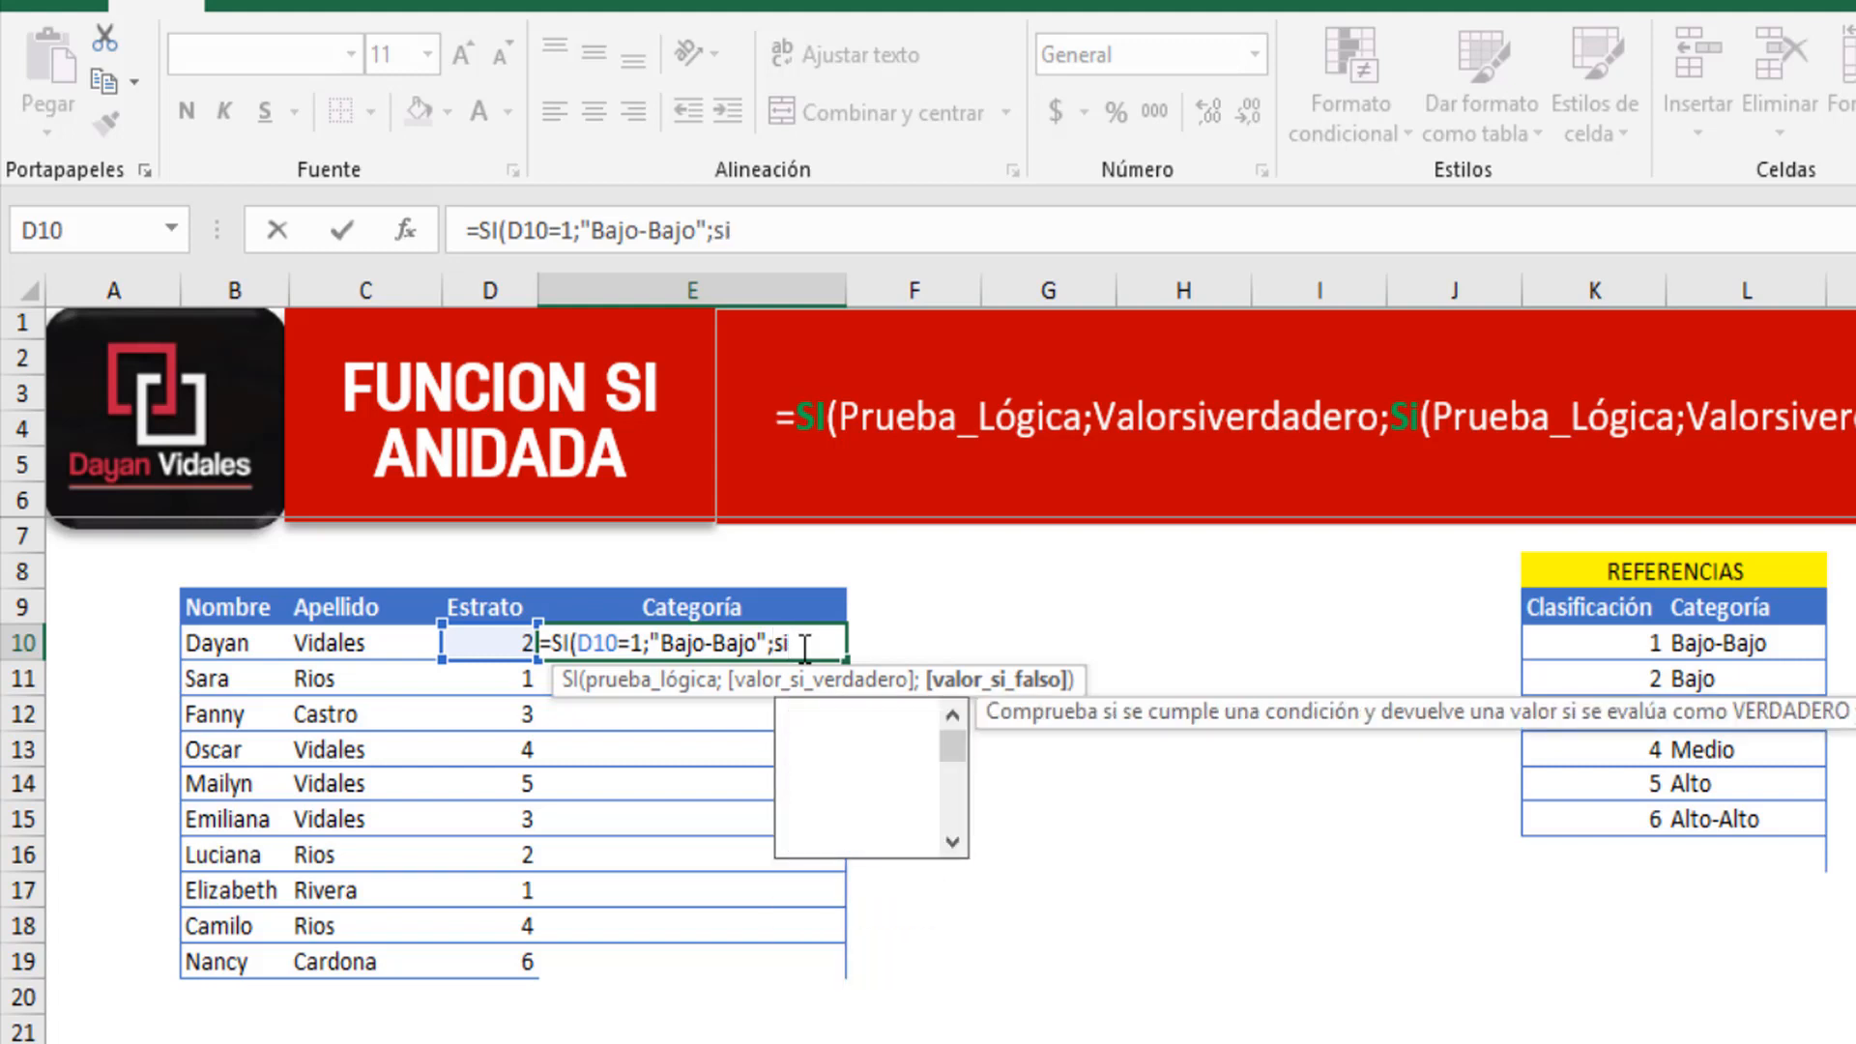
key(BackSpace)
key(BackSpace)
text(SI)
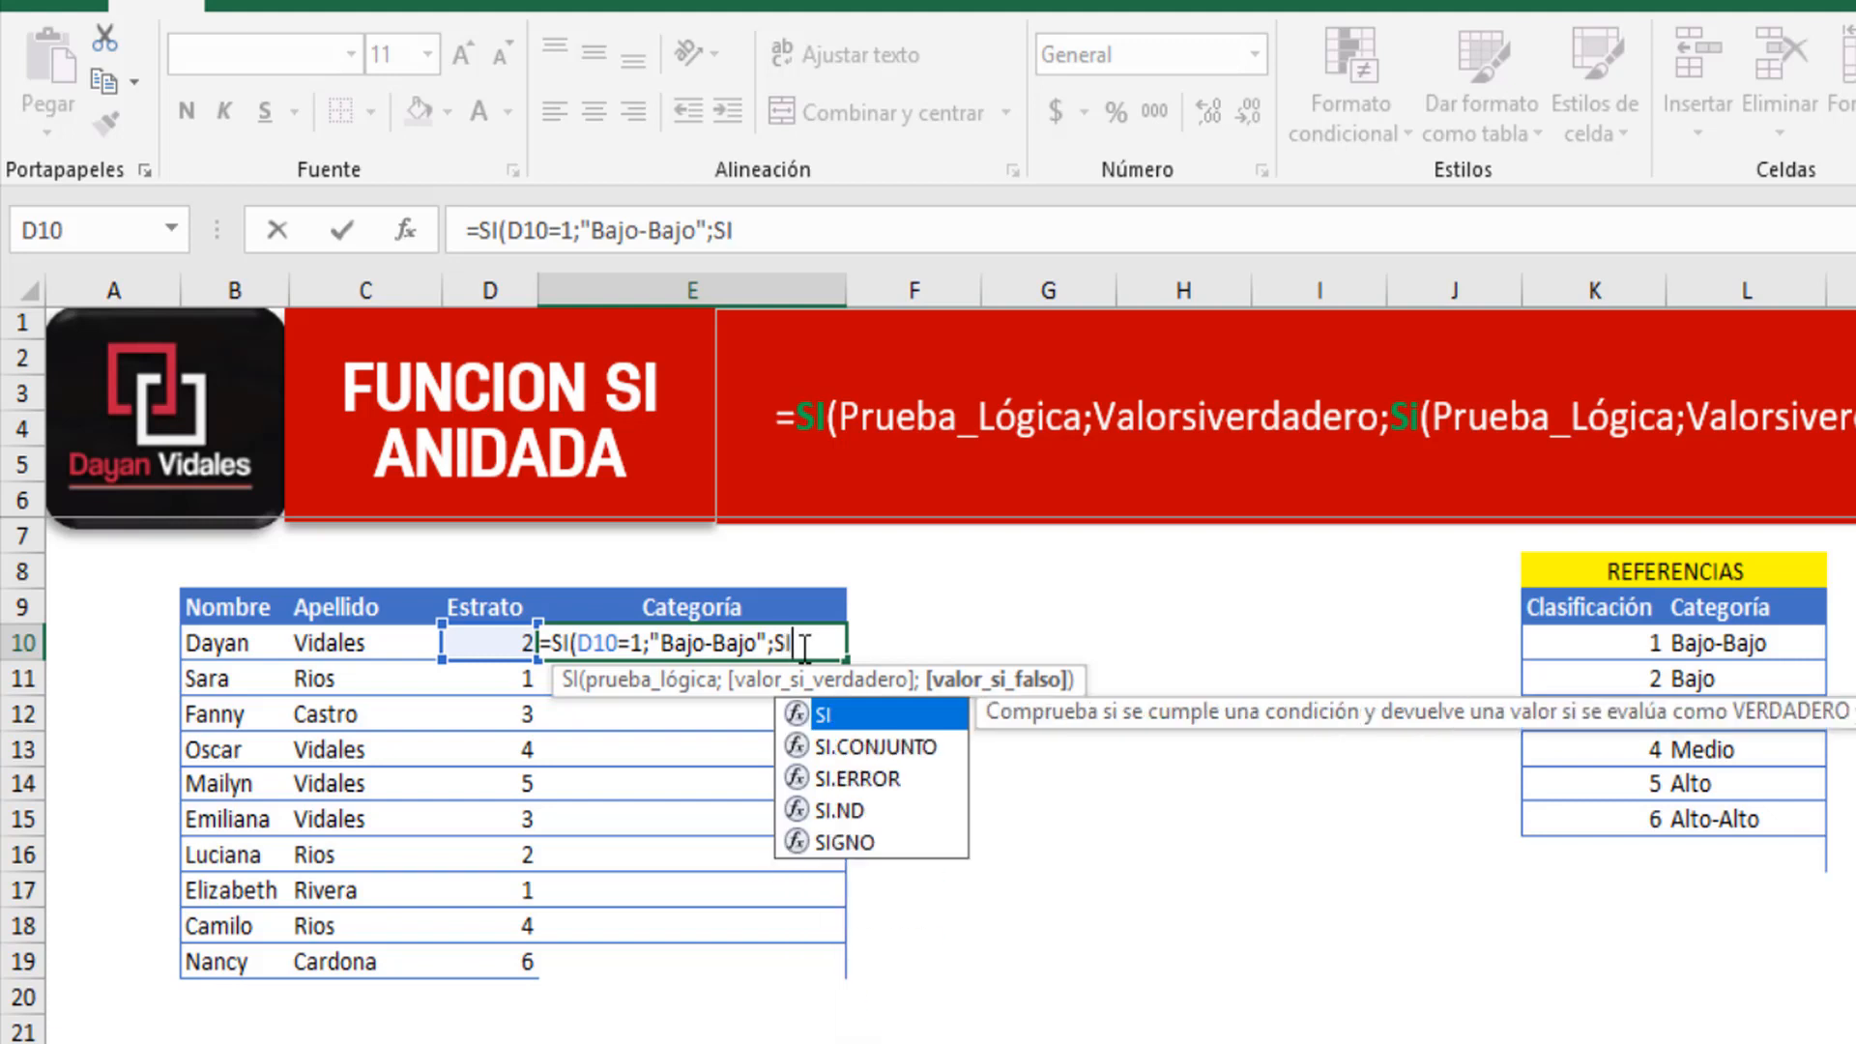
text(()
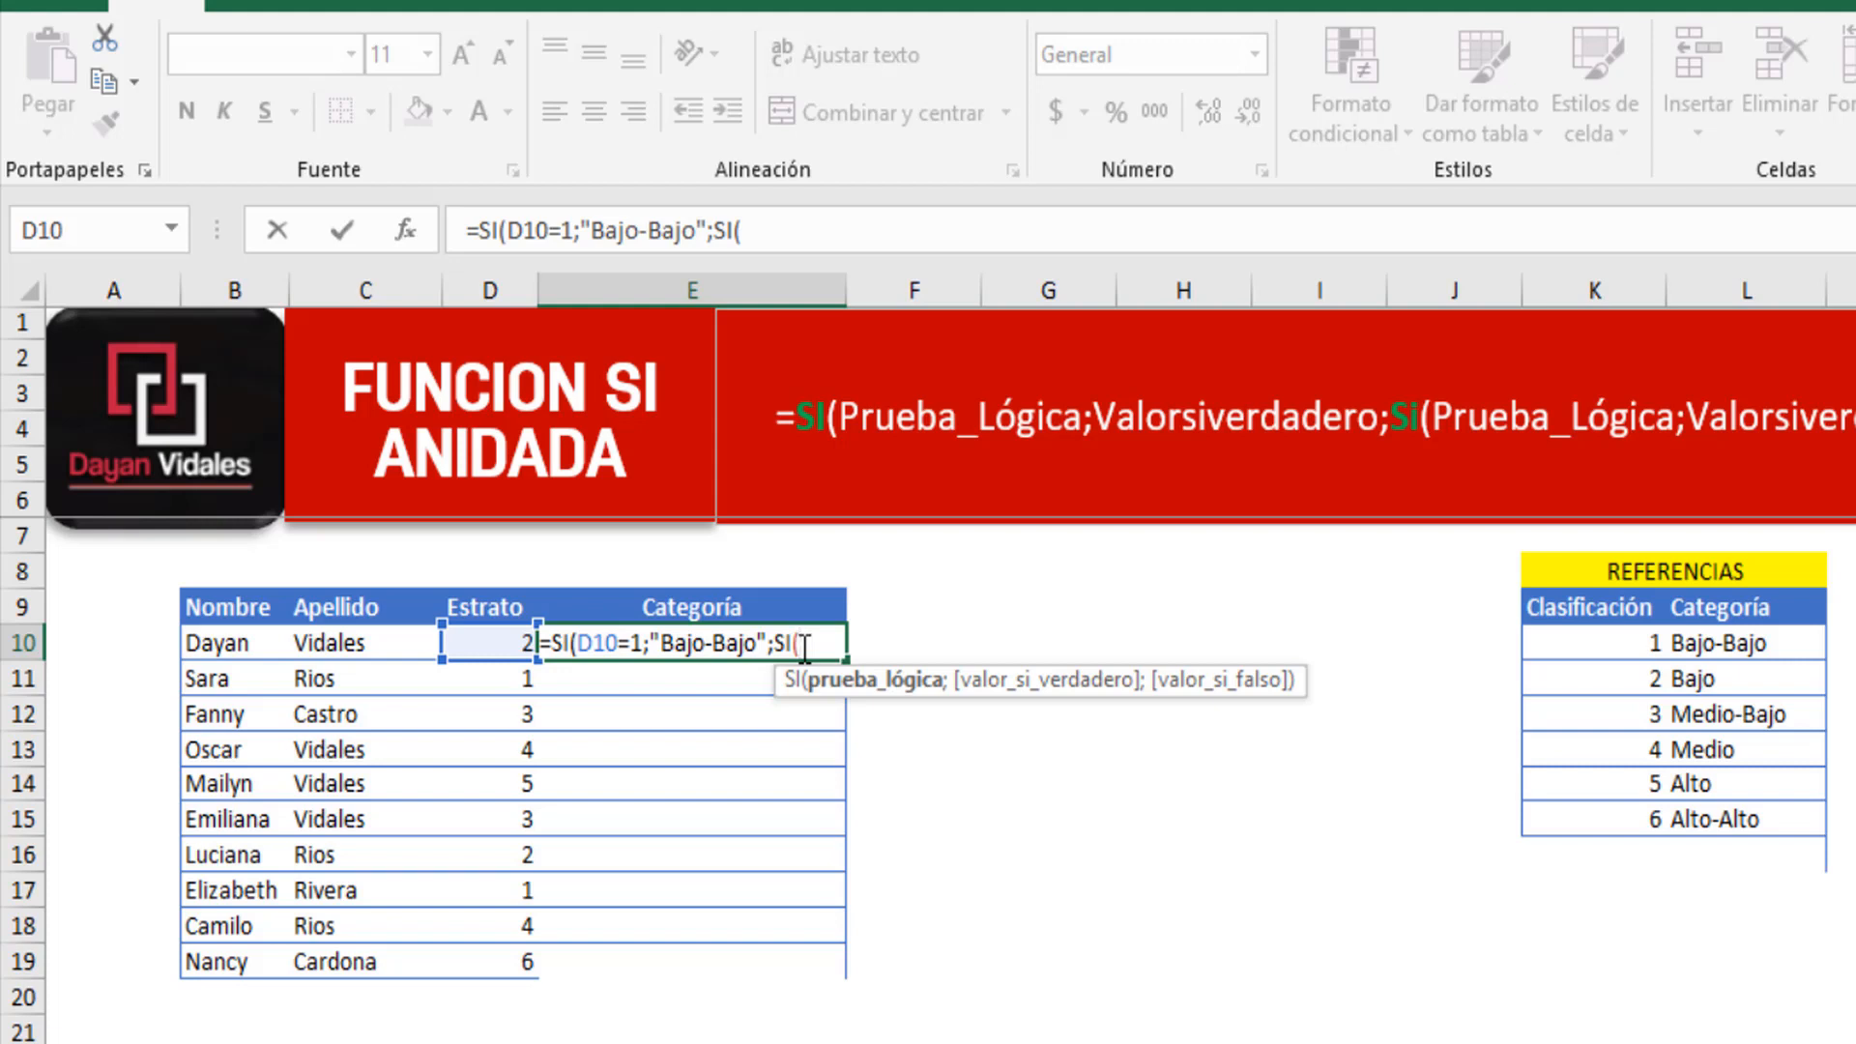
click(477, 638)
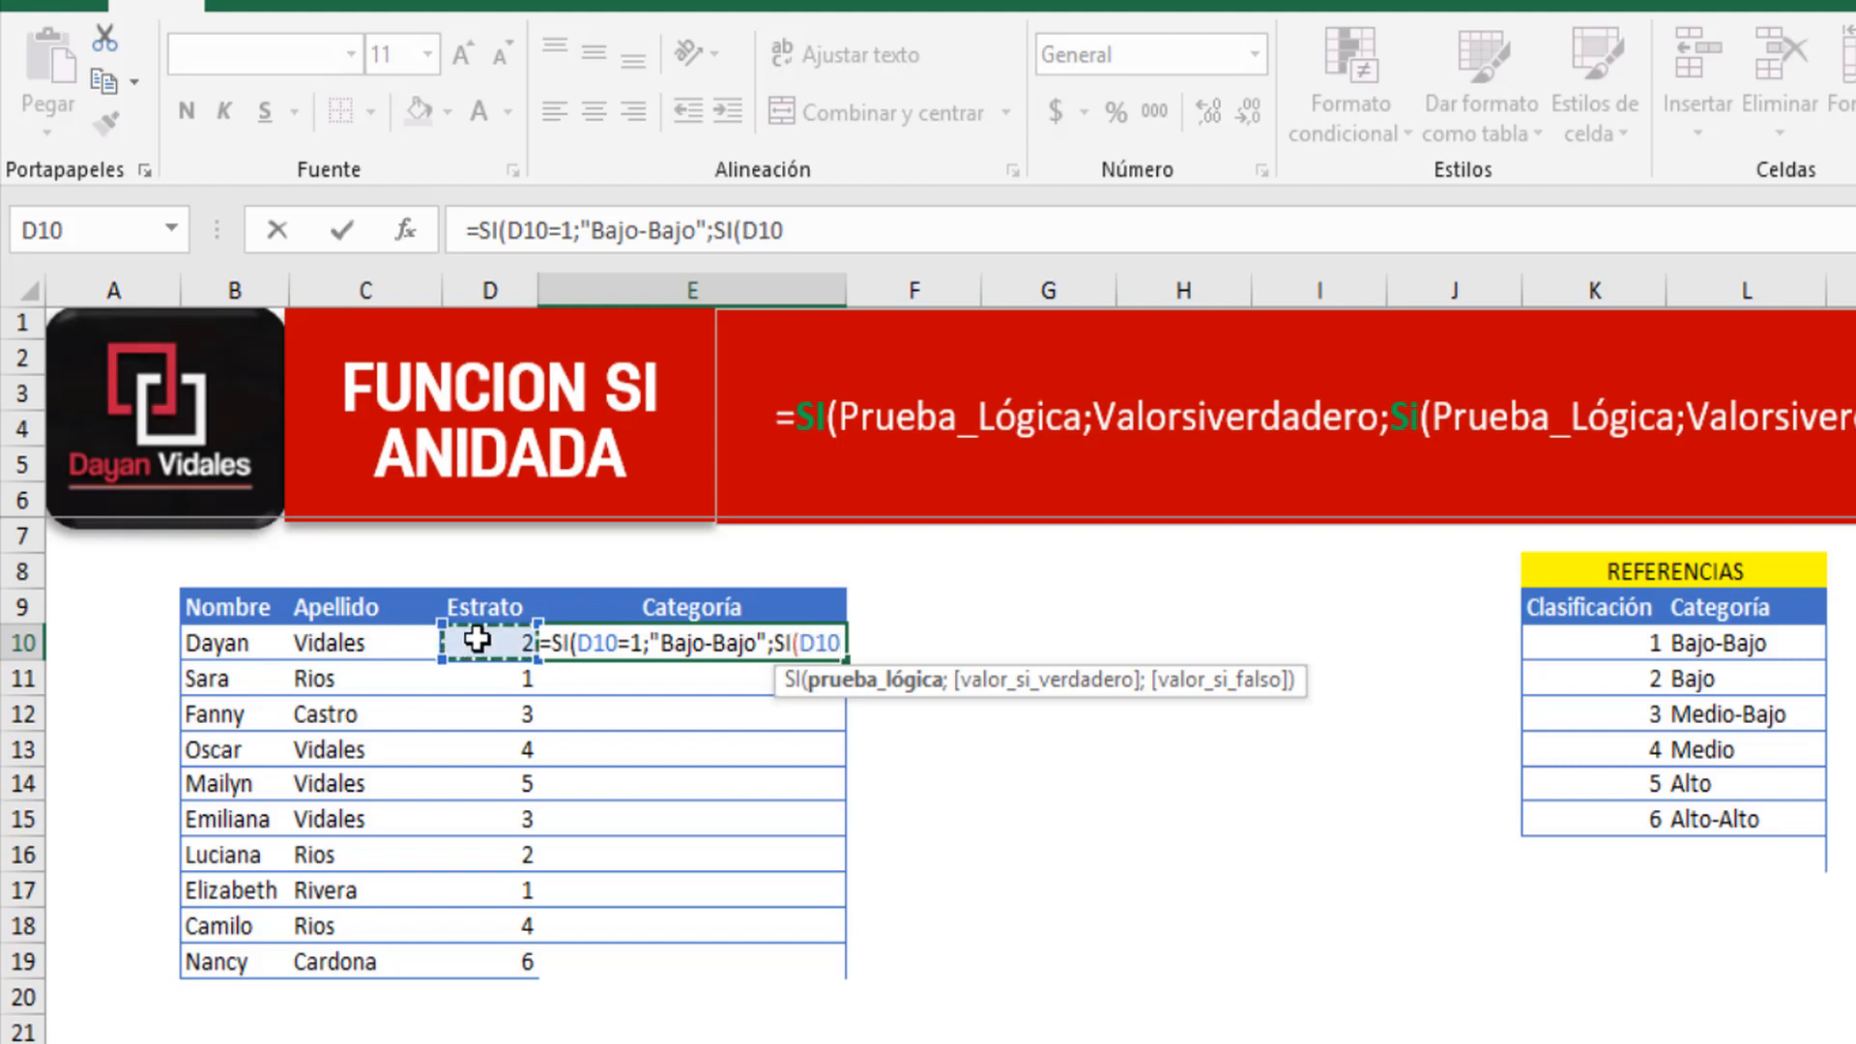
text(=2)
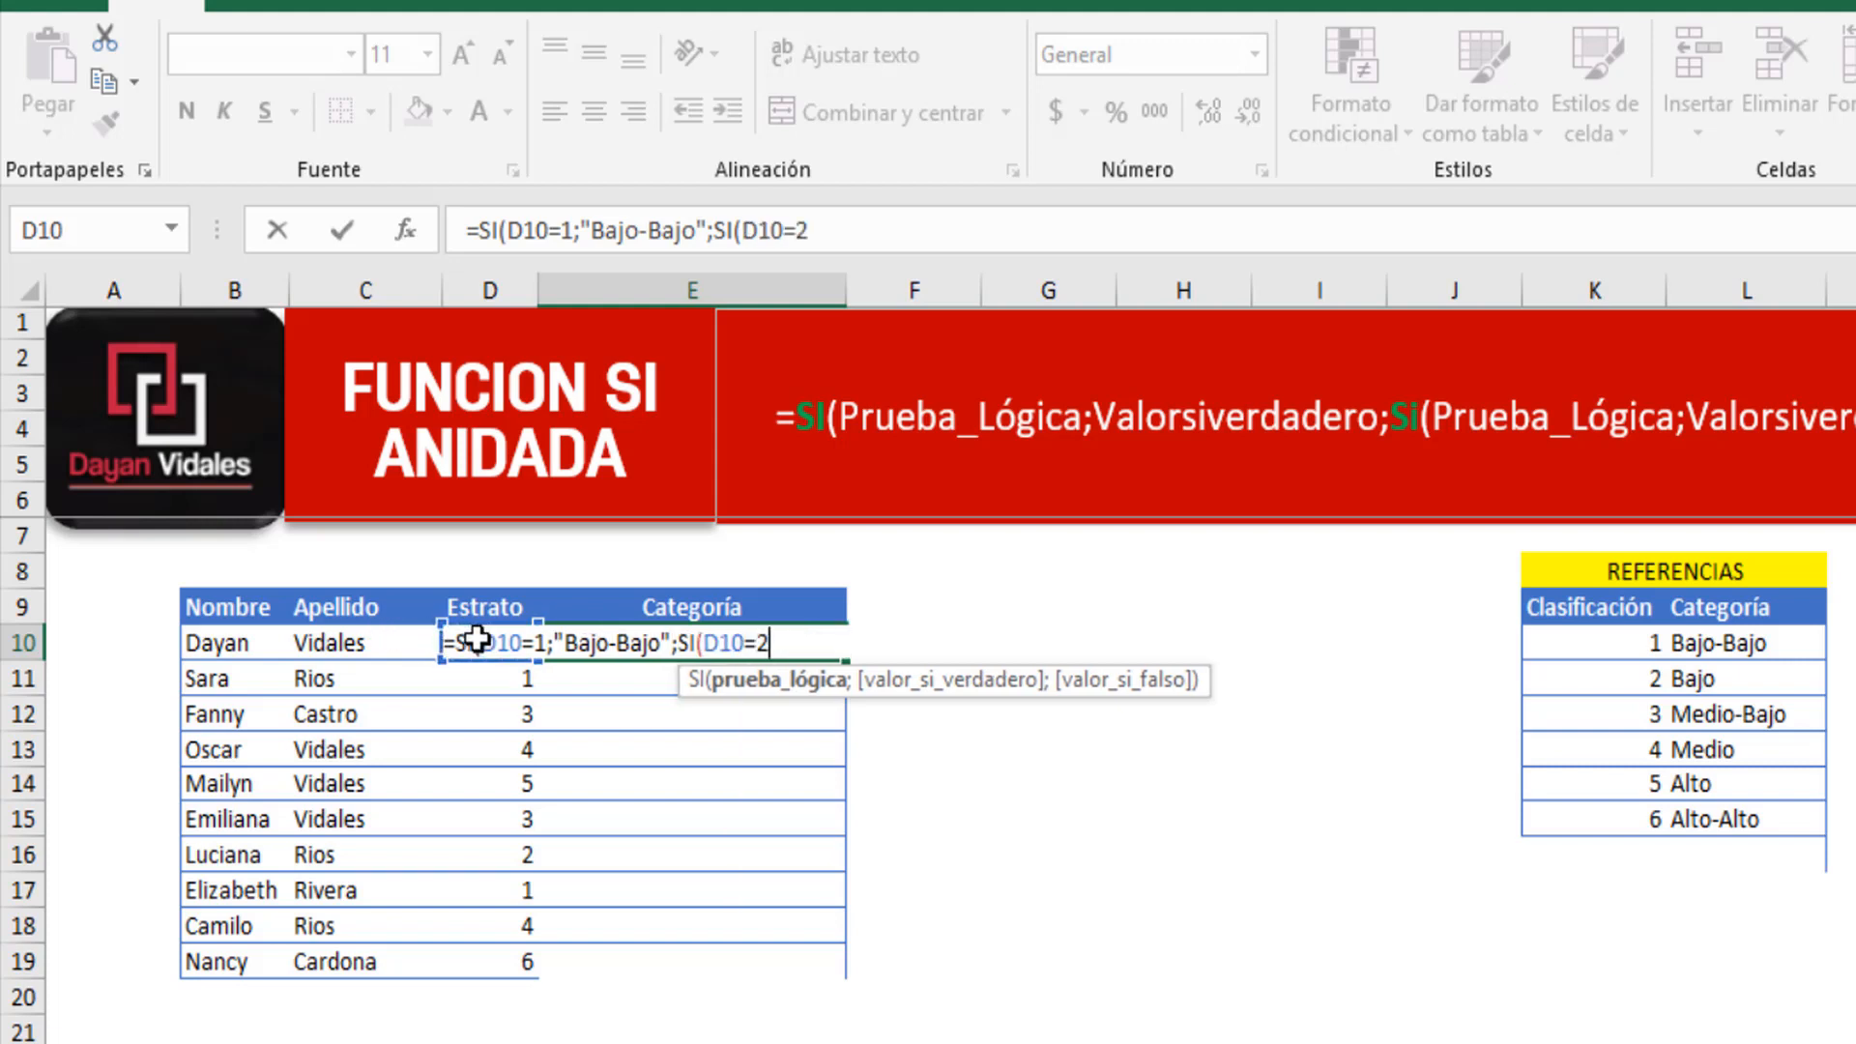
text(;)
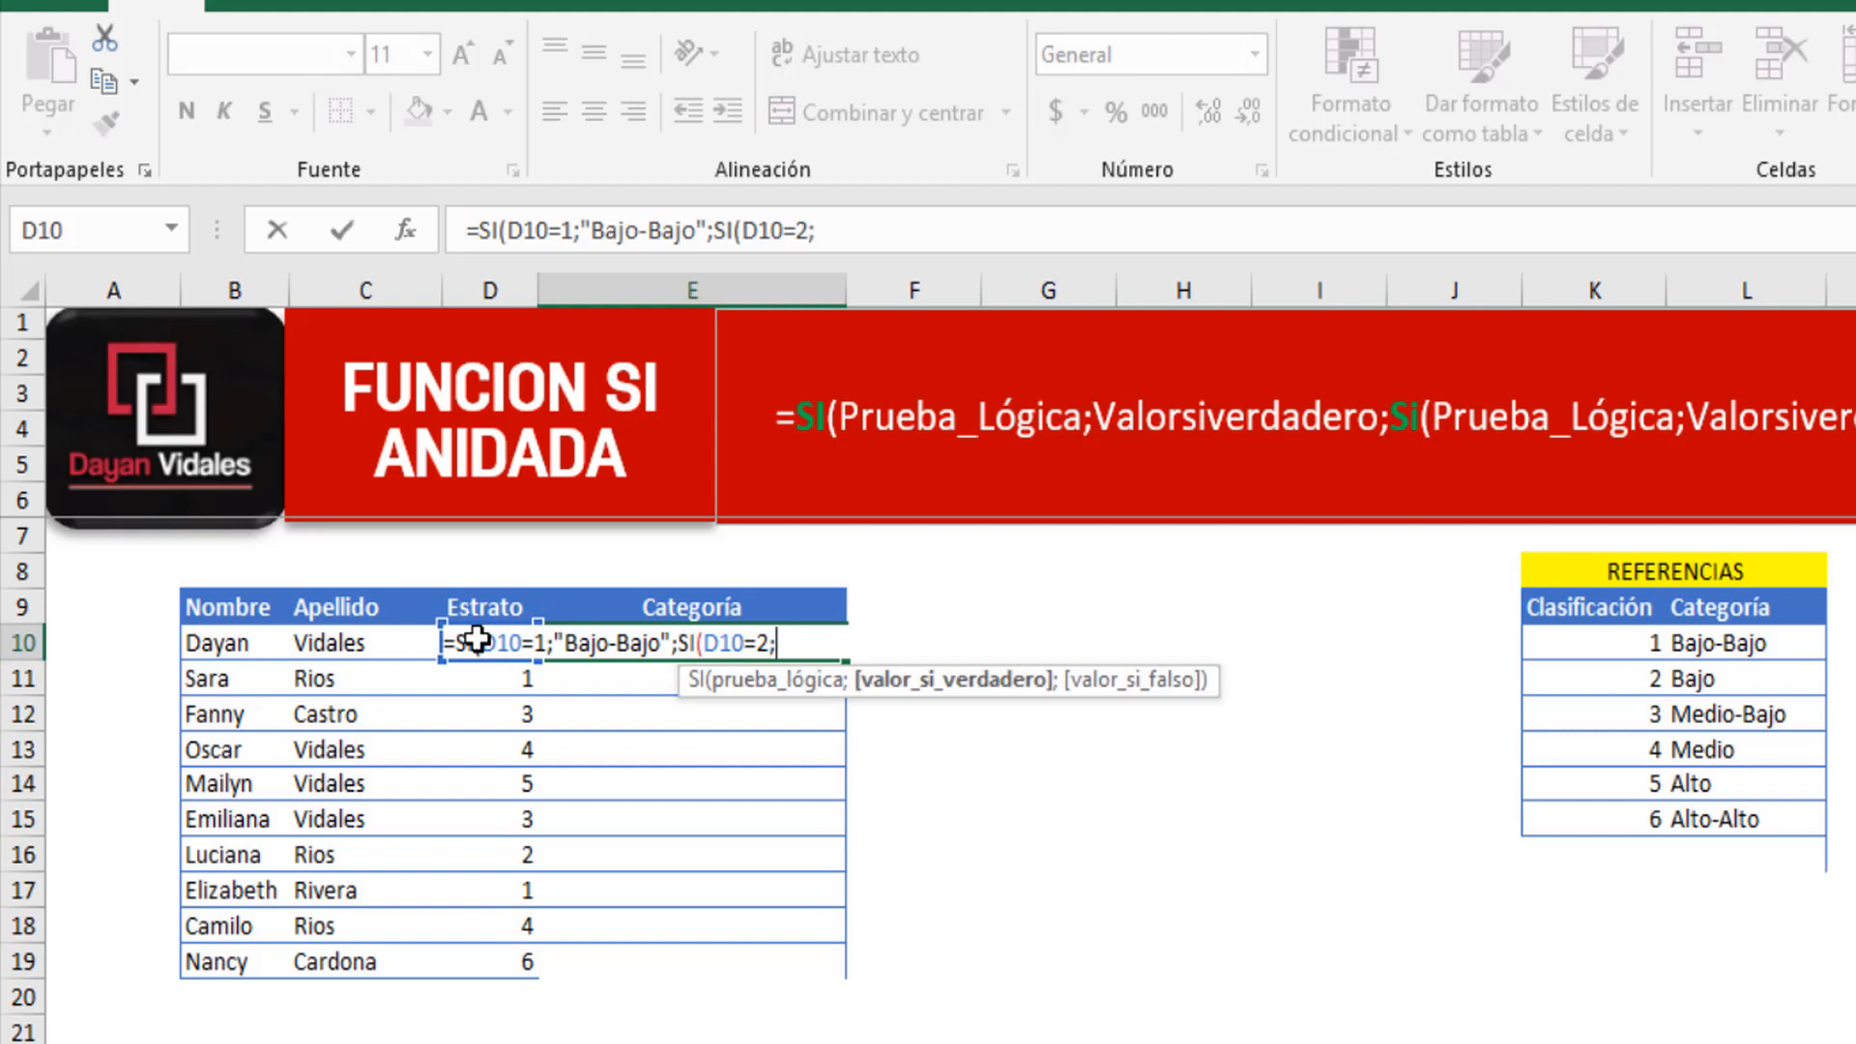
text("Bajo")
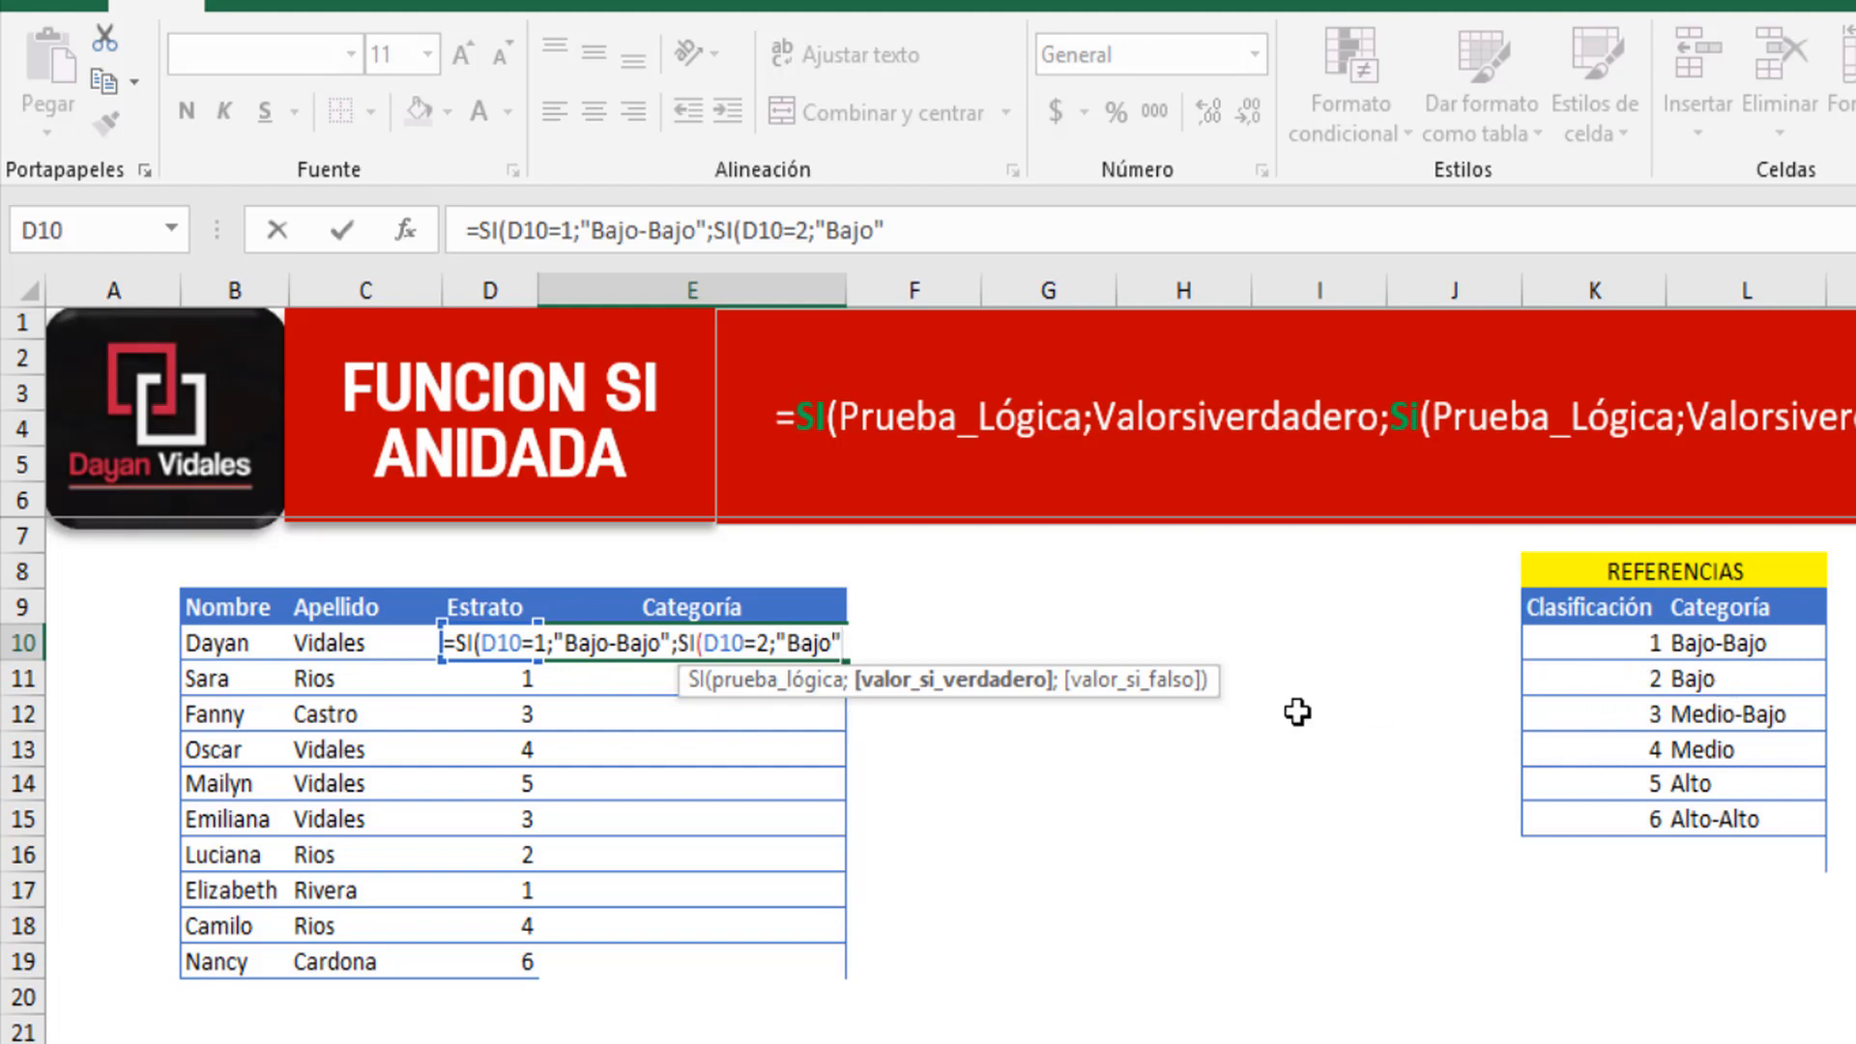
text(;)
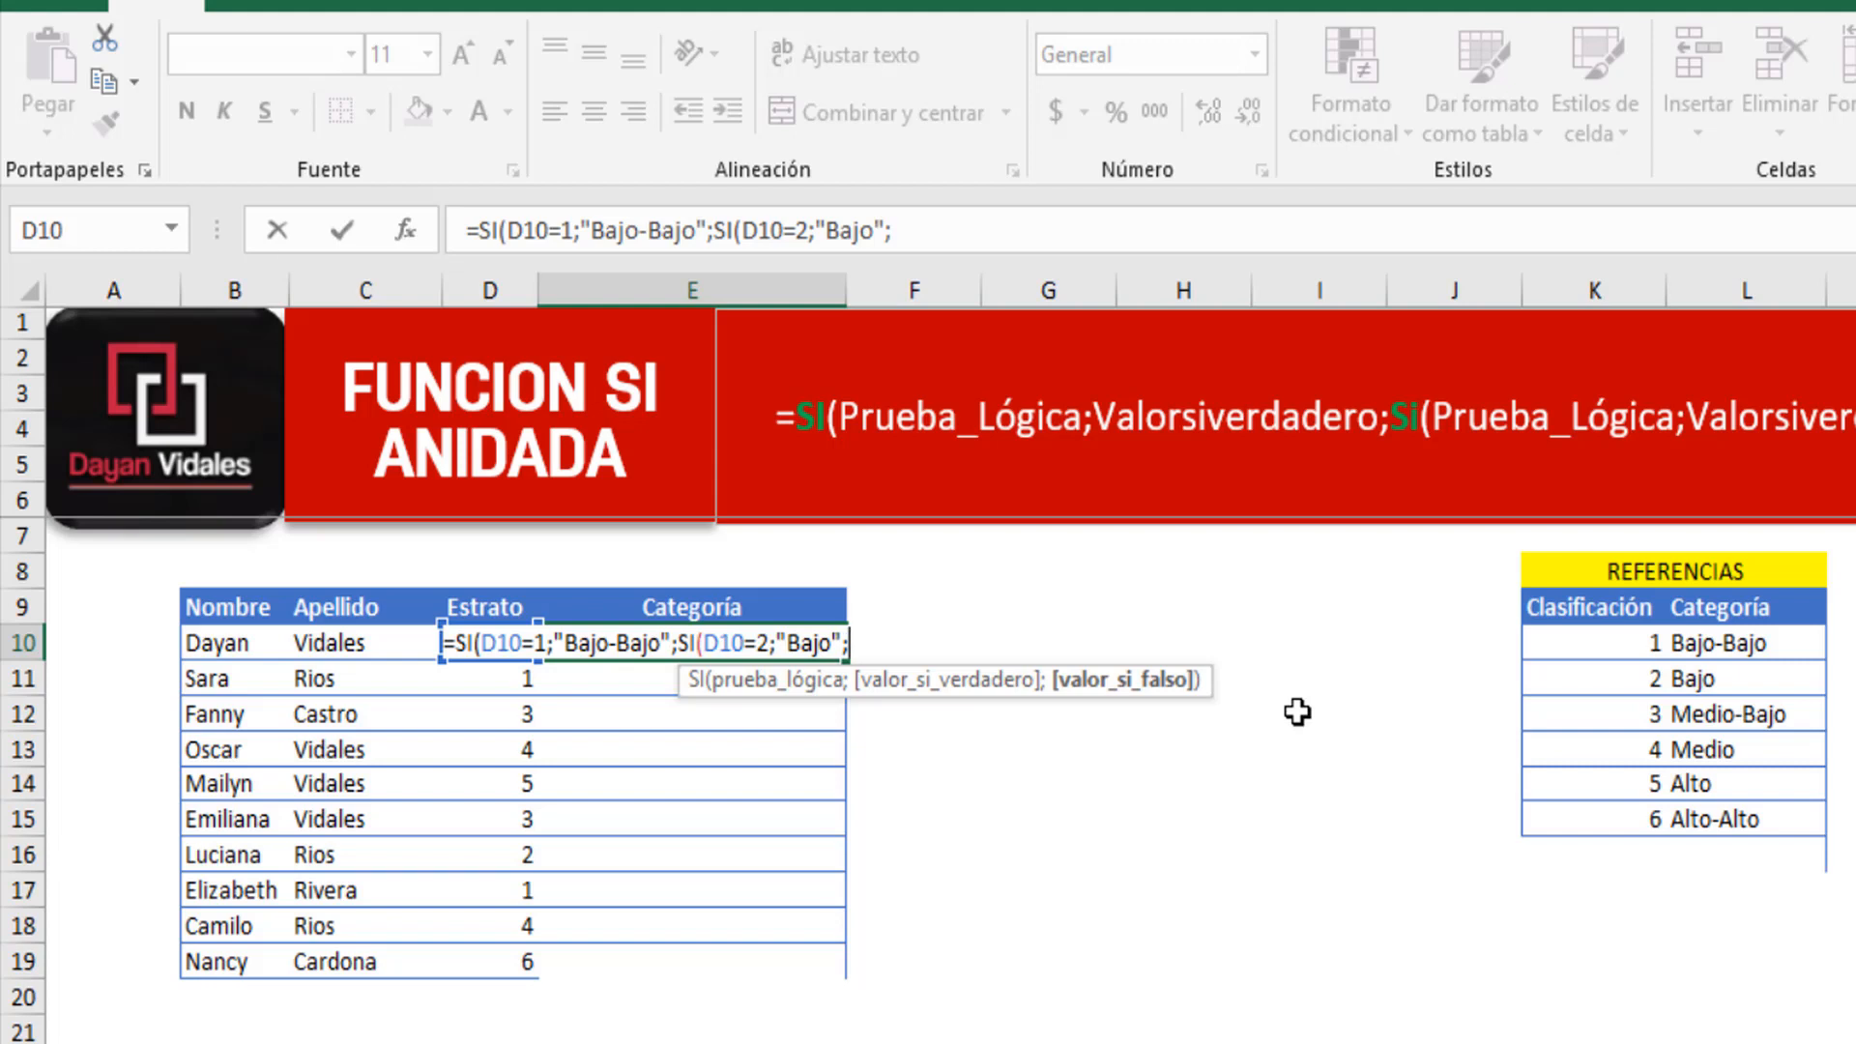
Nest a third SI as the second one's false value, testing D10=3 and returning "Medio-Bajo" when true.
text(si)
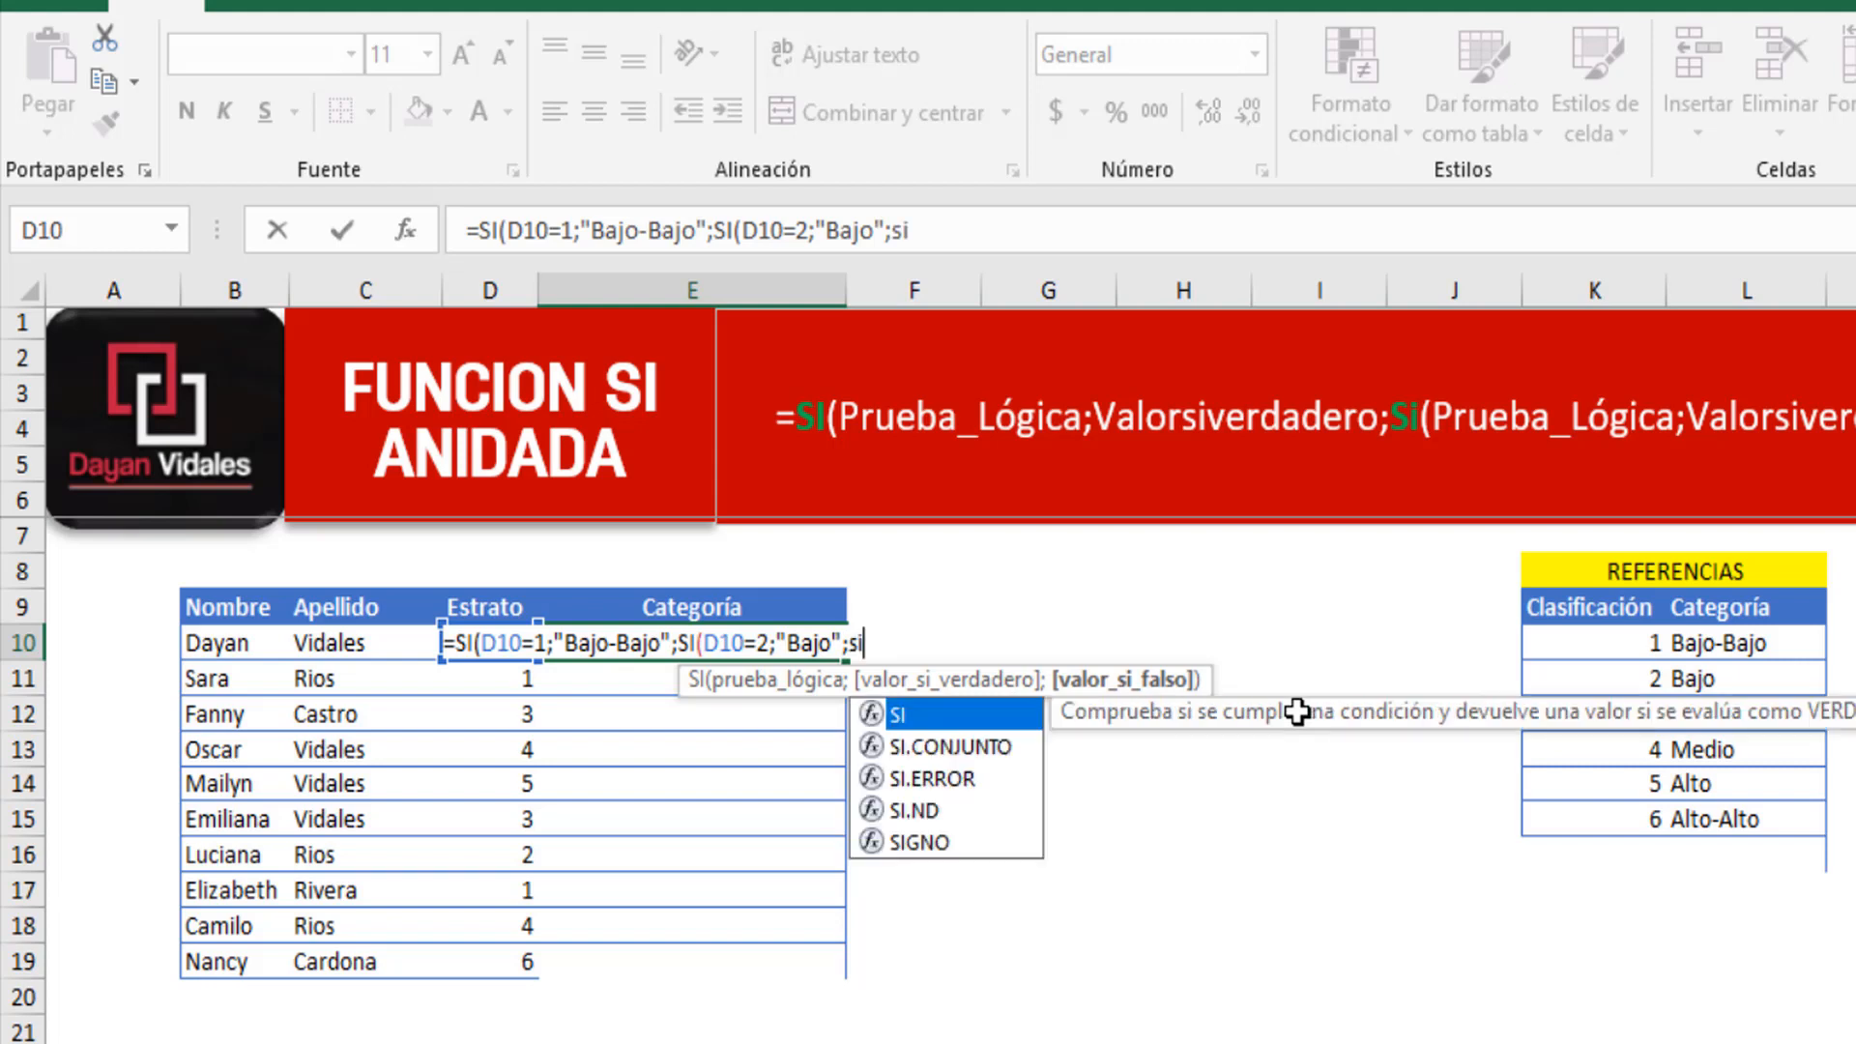
key(Tab)
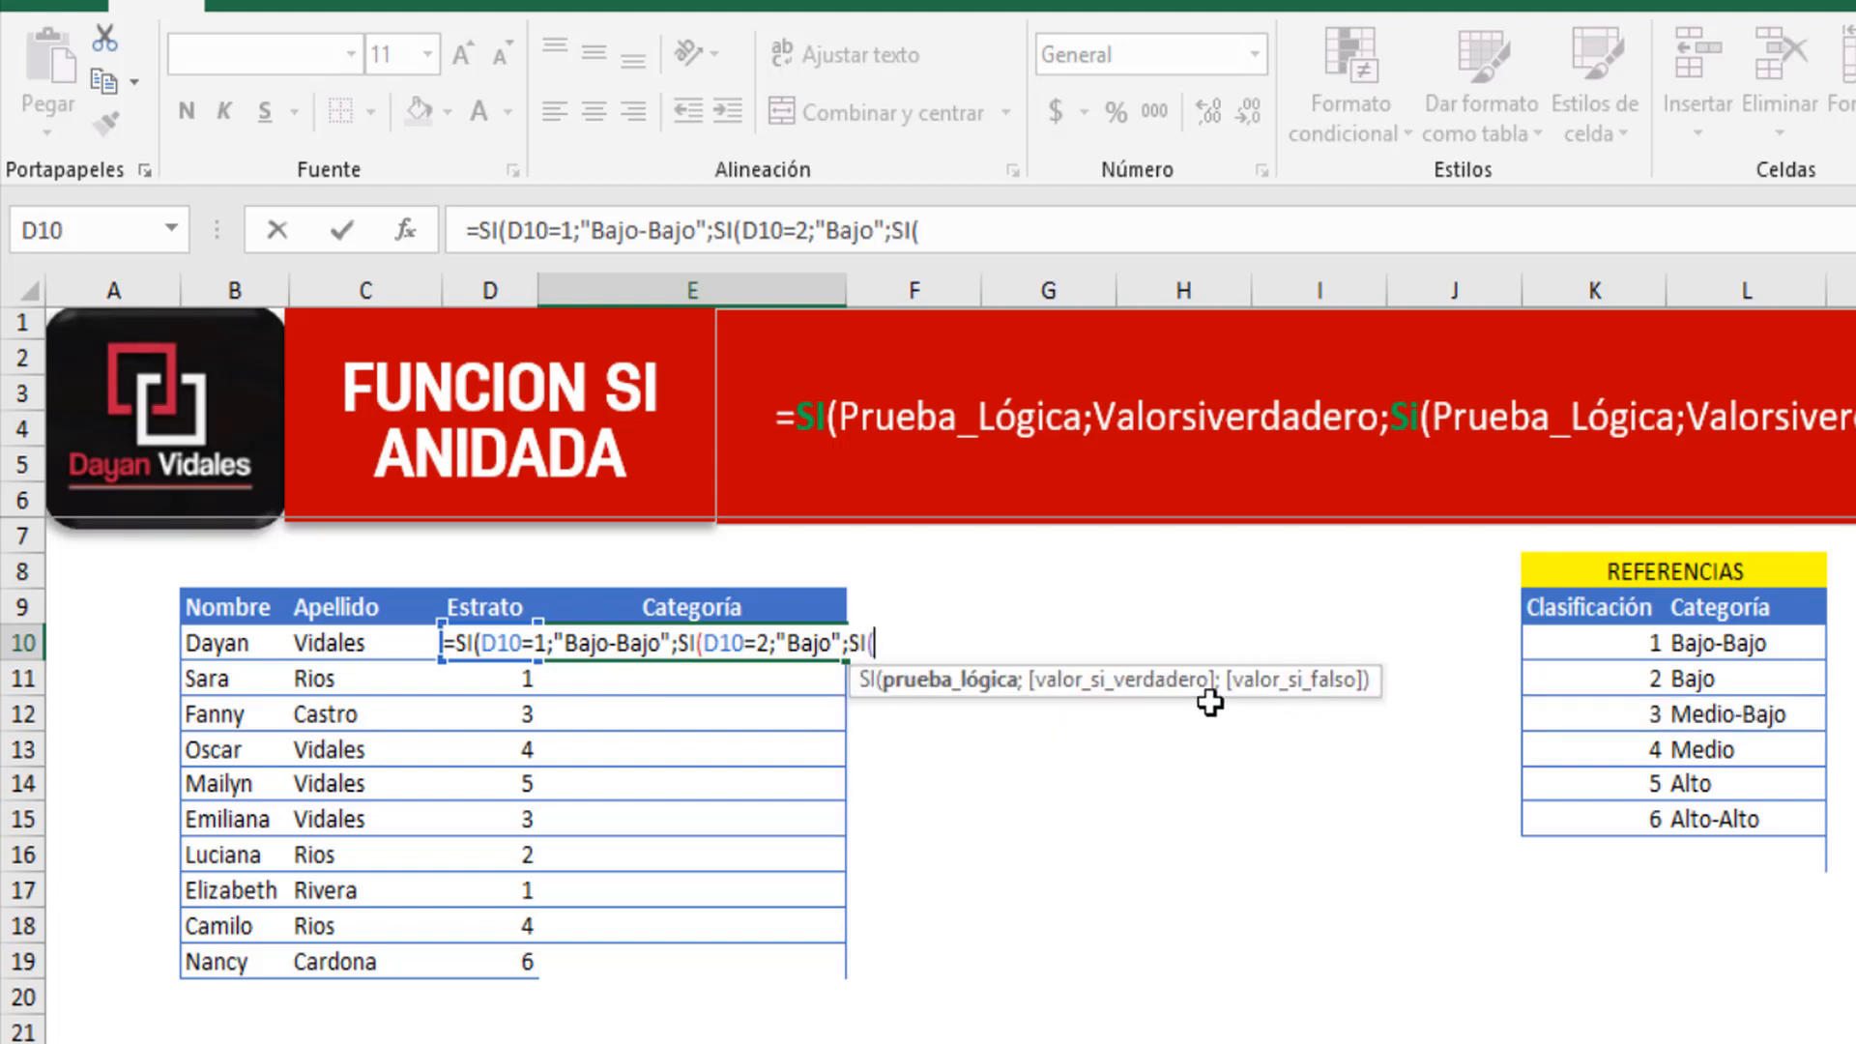
text(d10)
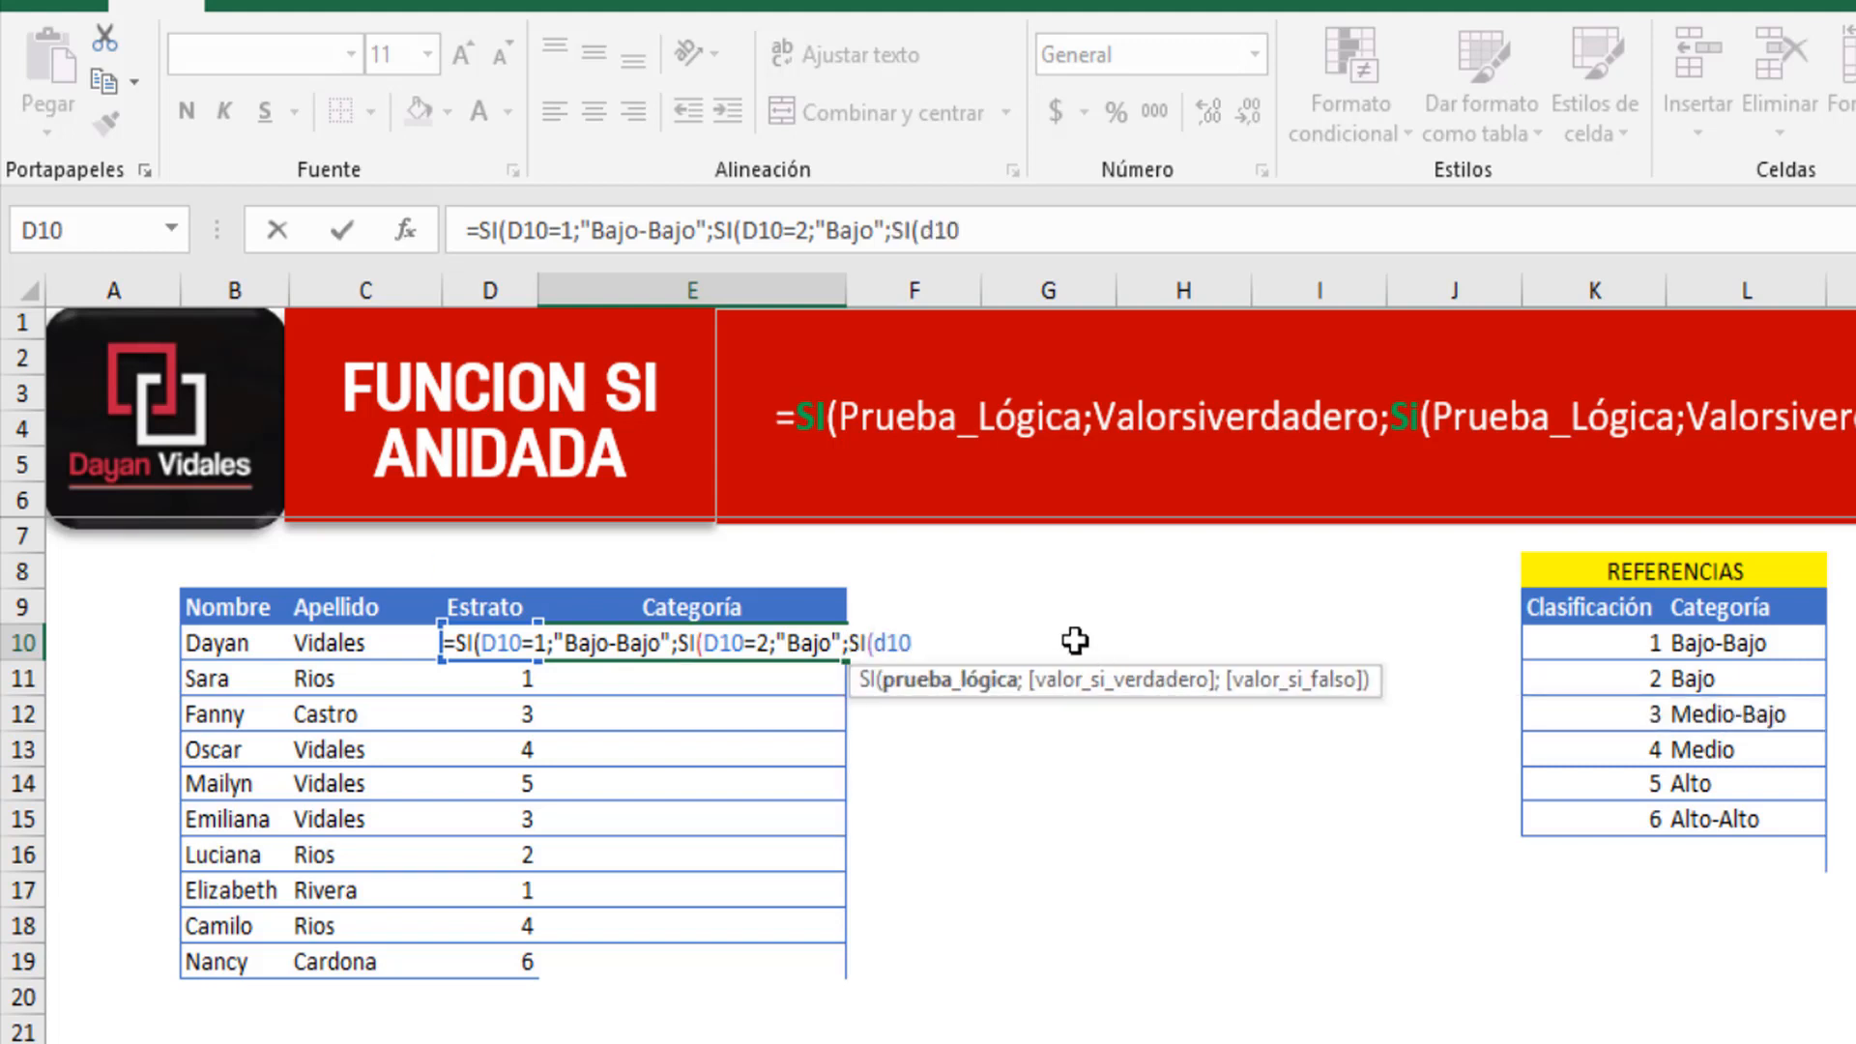
text(=3;)
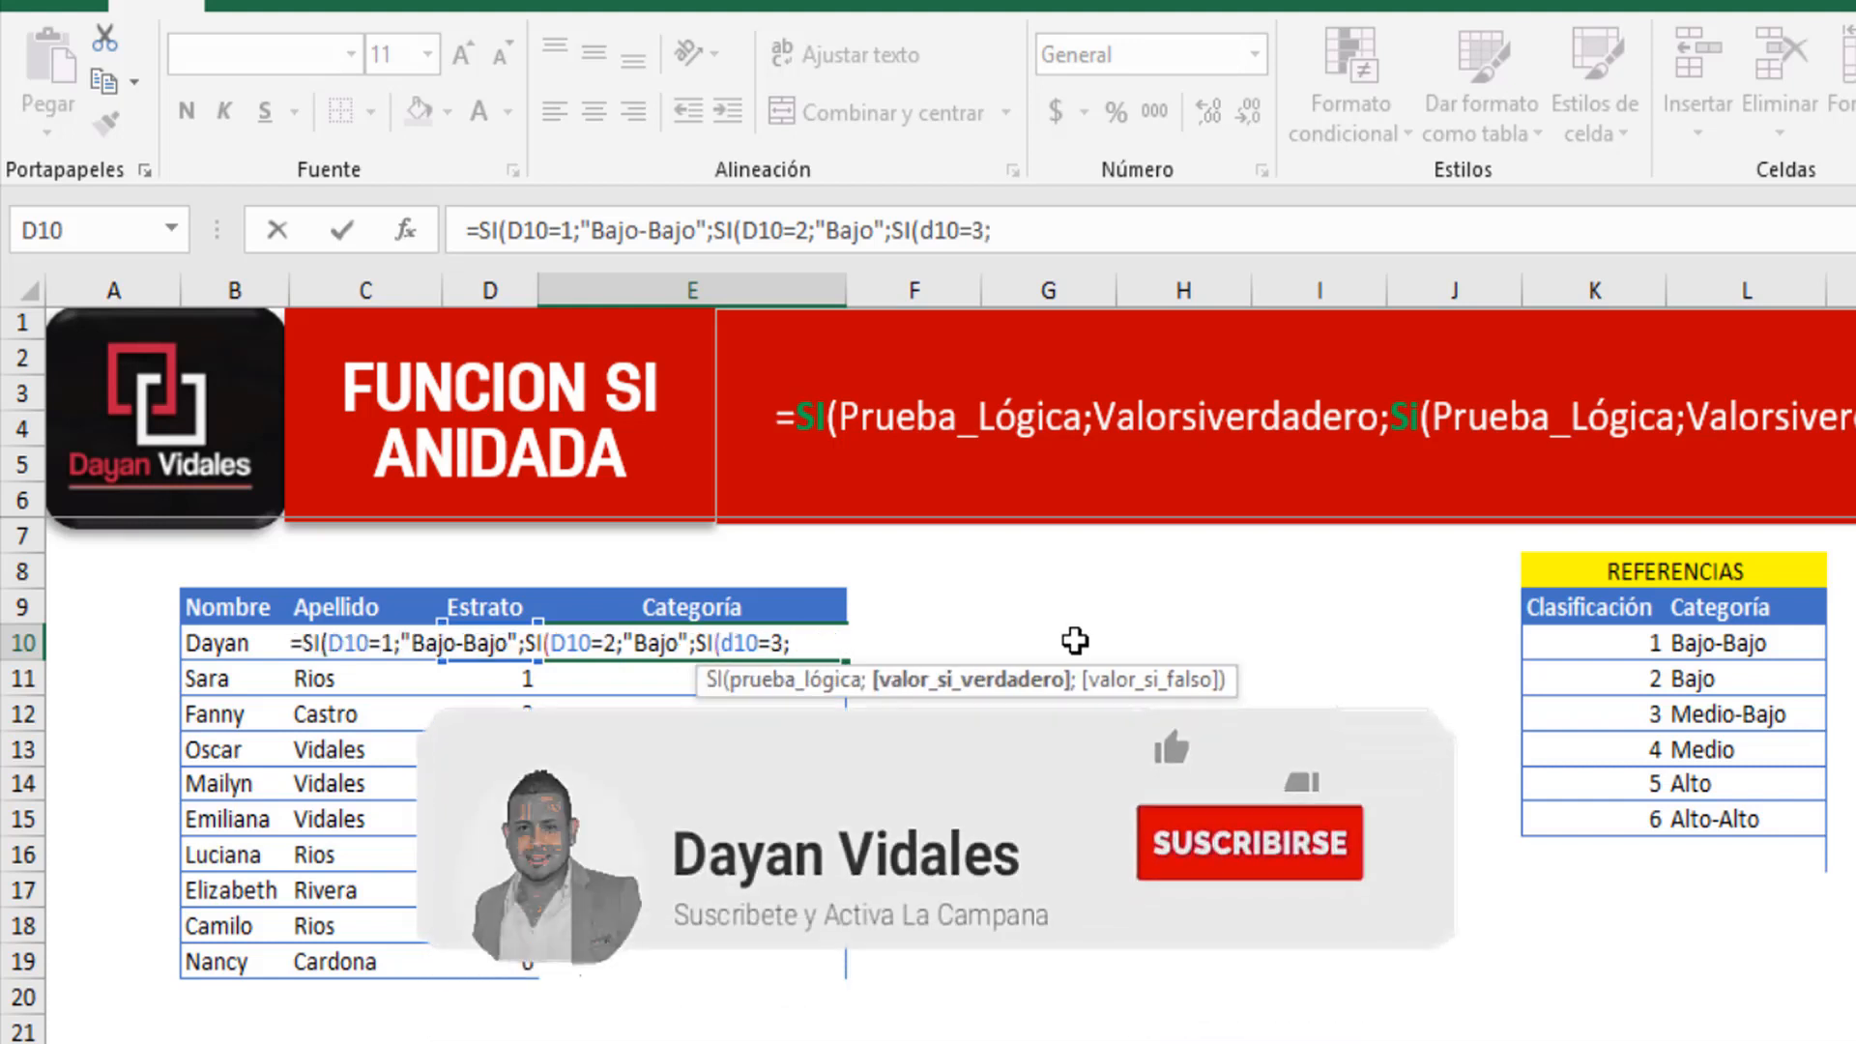
text("Me)
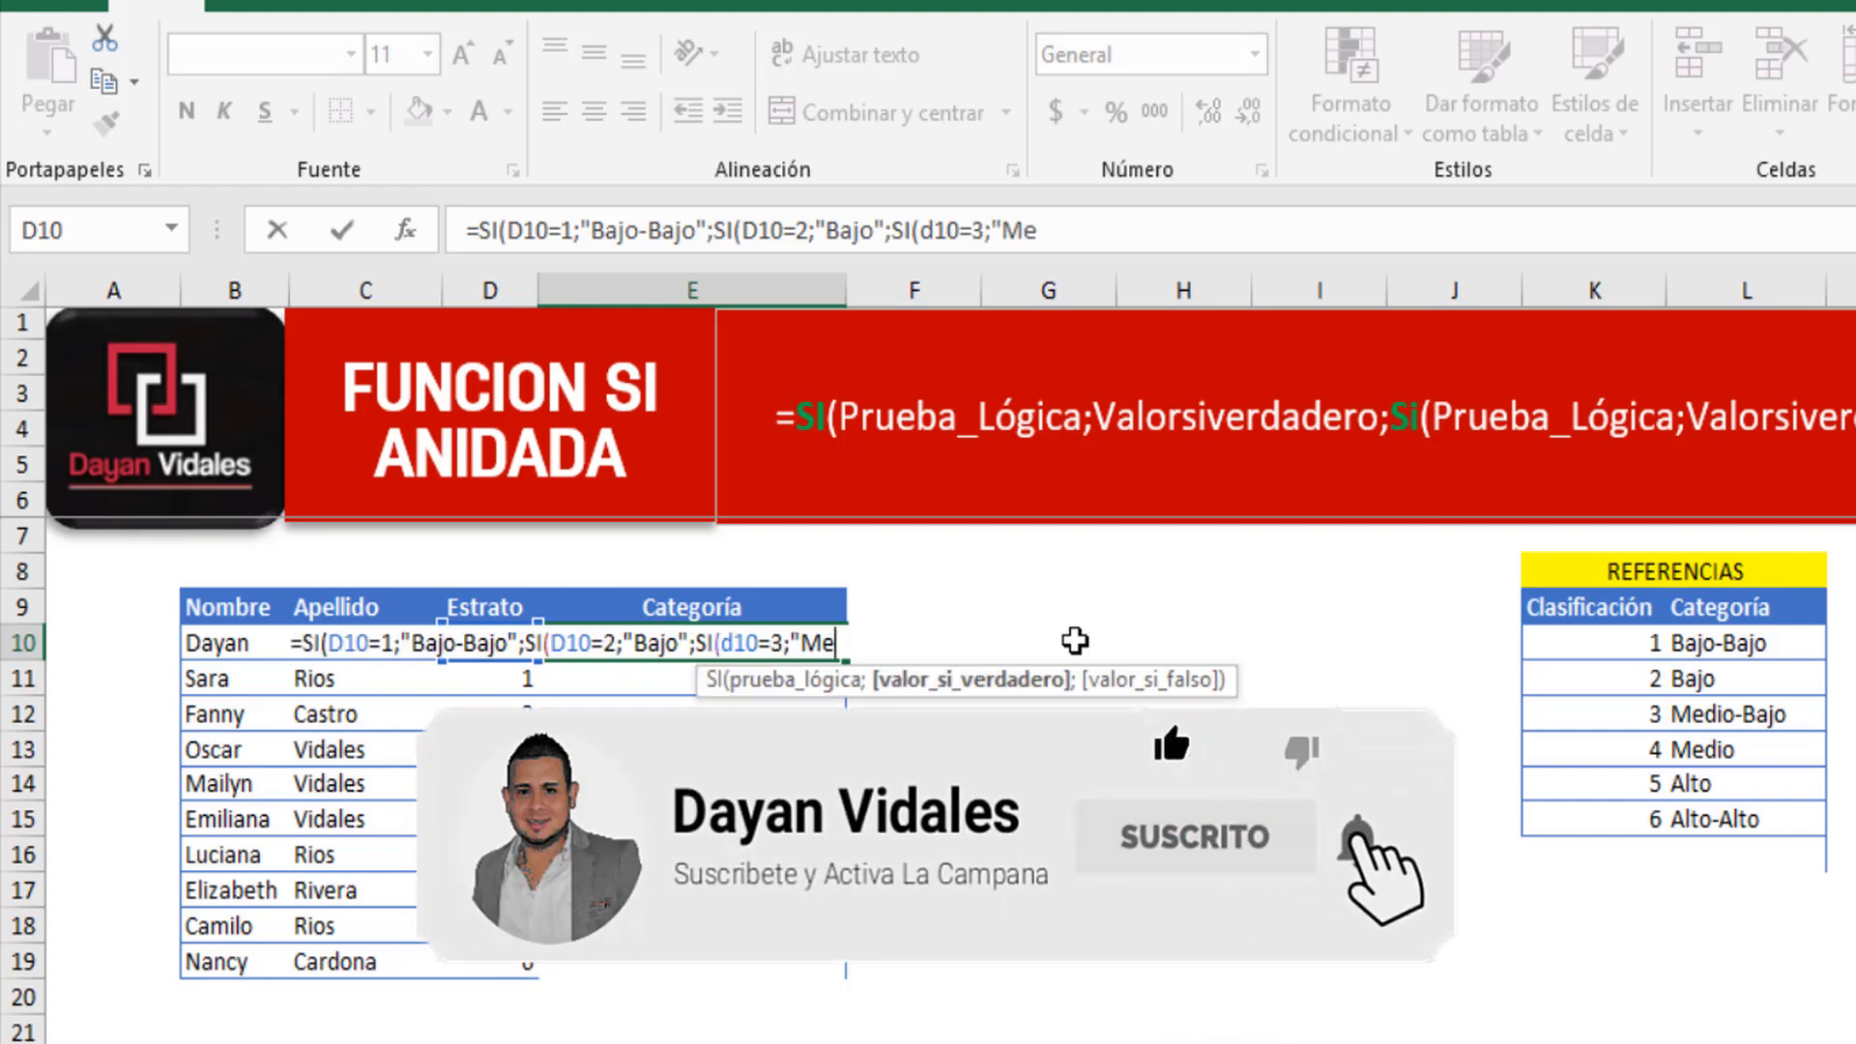
text(dio-Bajo)
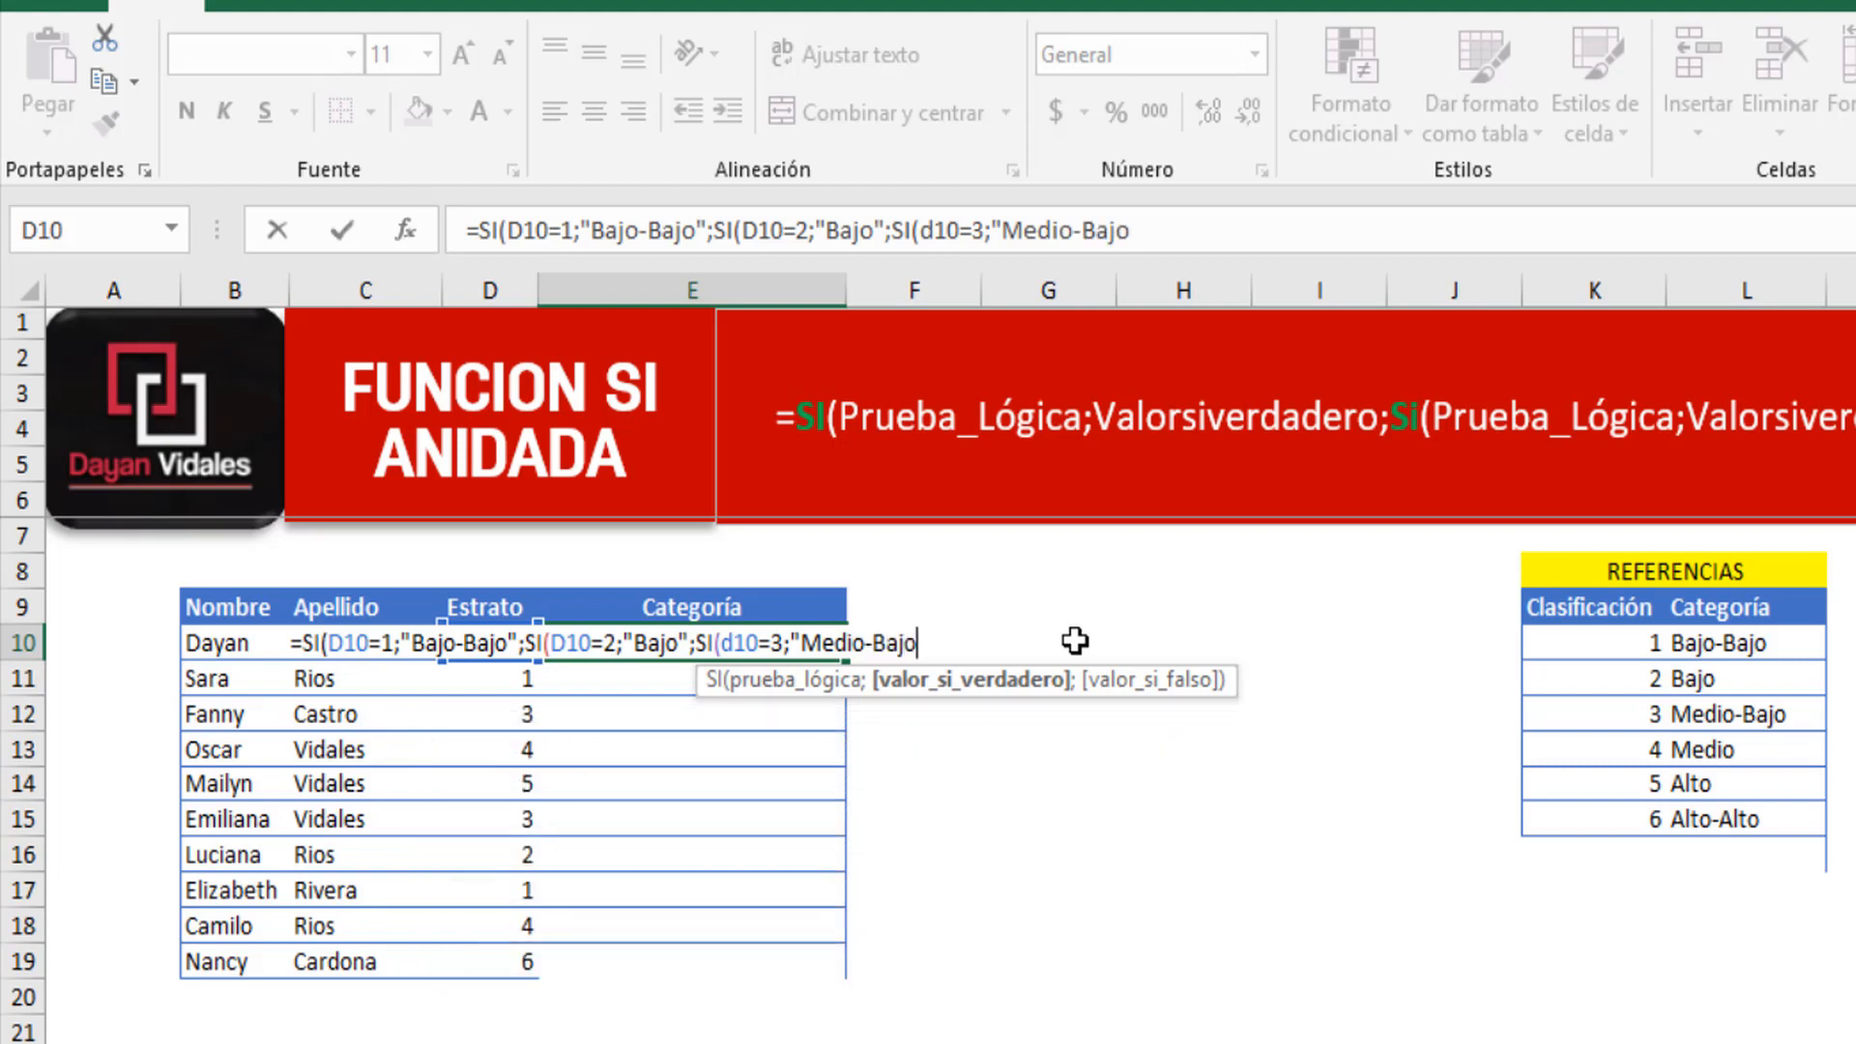
text(";)
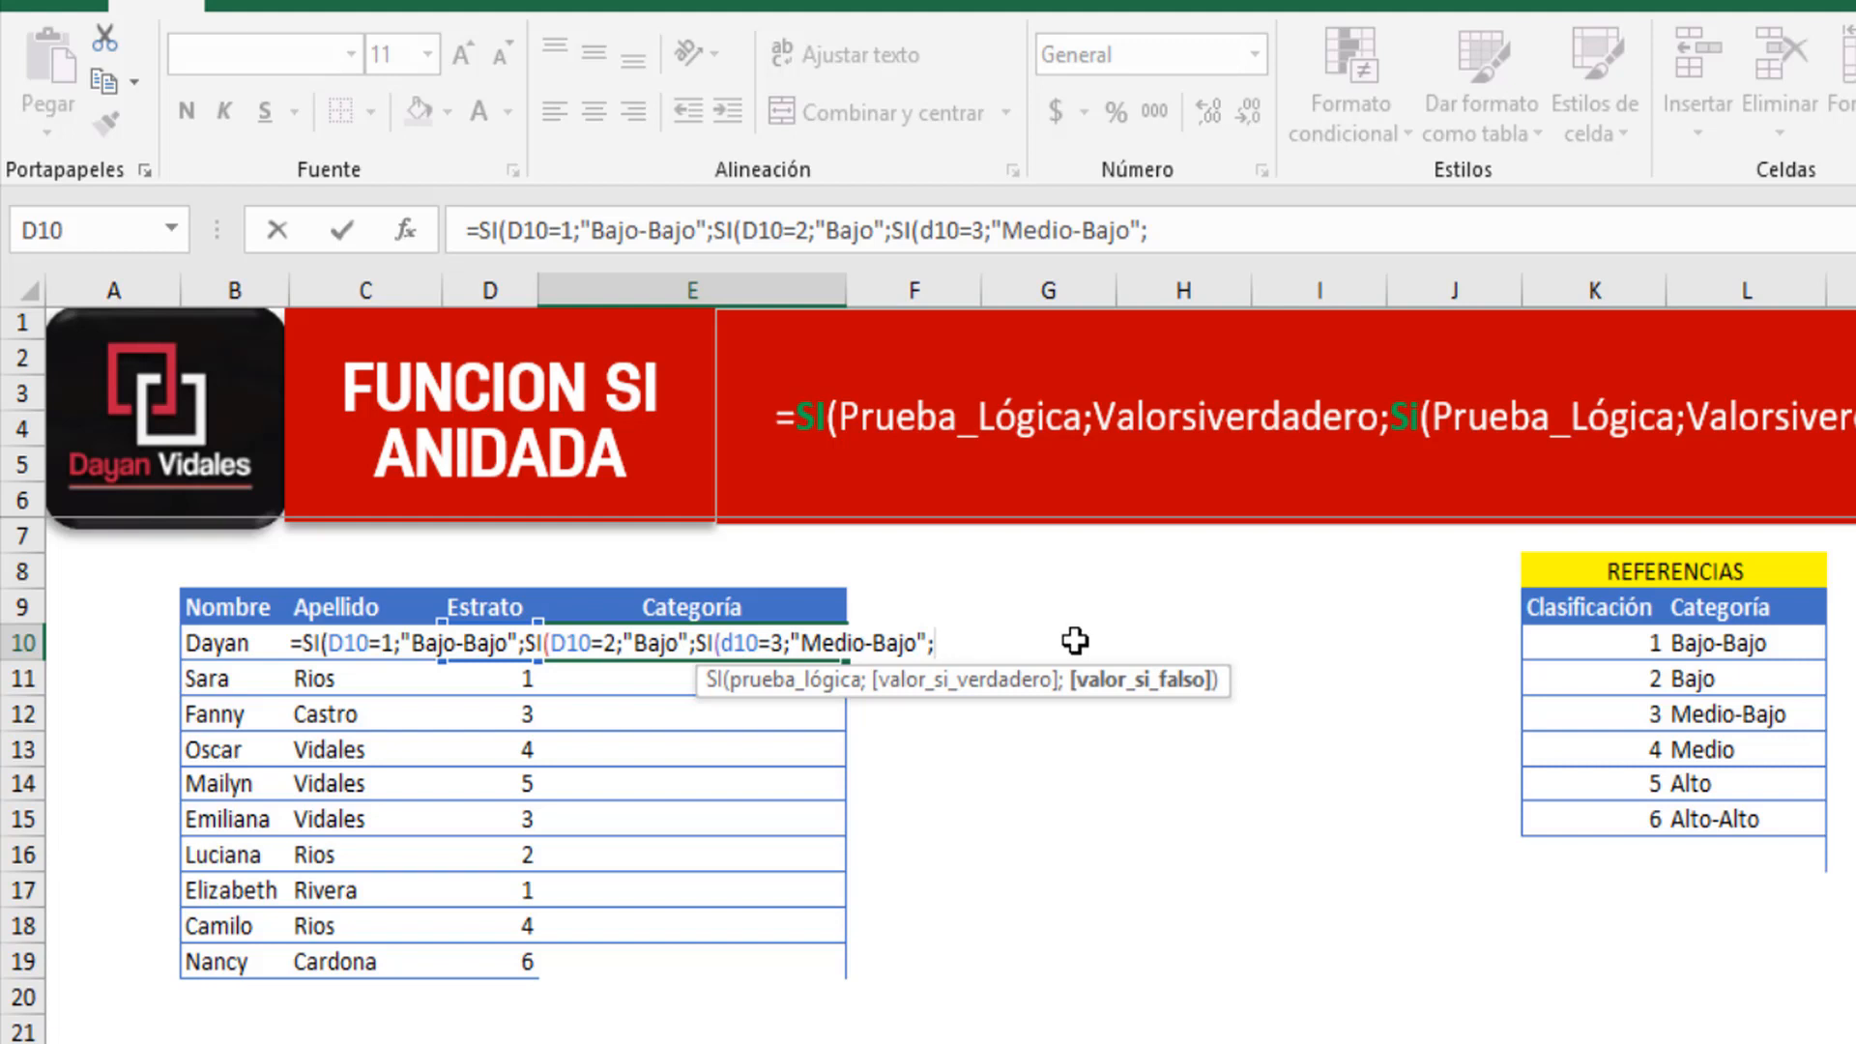
Nest a fourth SI as the third one's false value in E10, testing D10=4 and returning "Medio" when true.
text(SI()
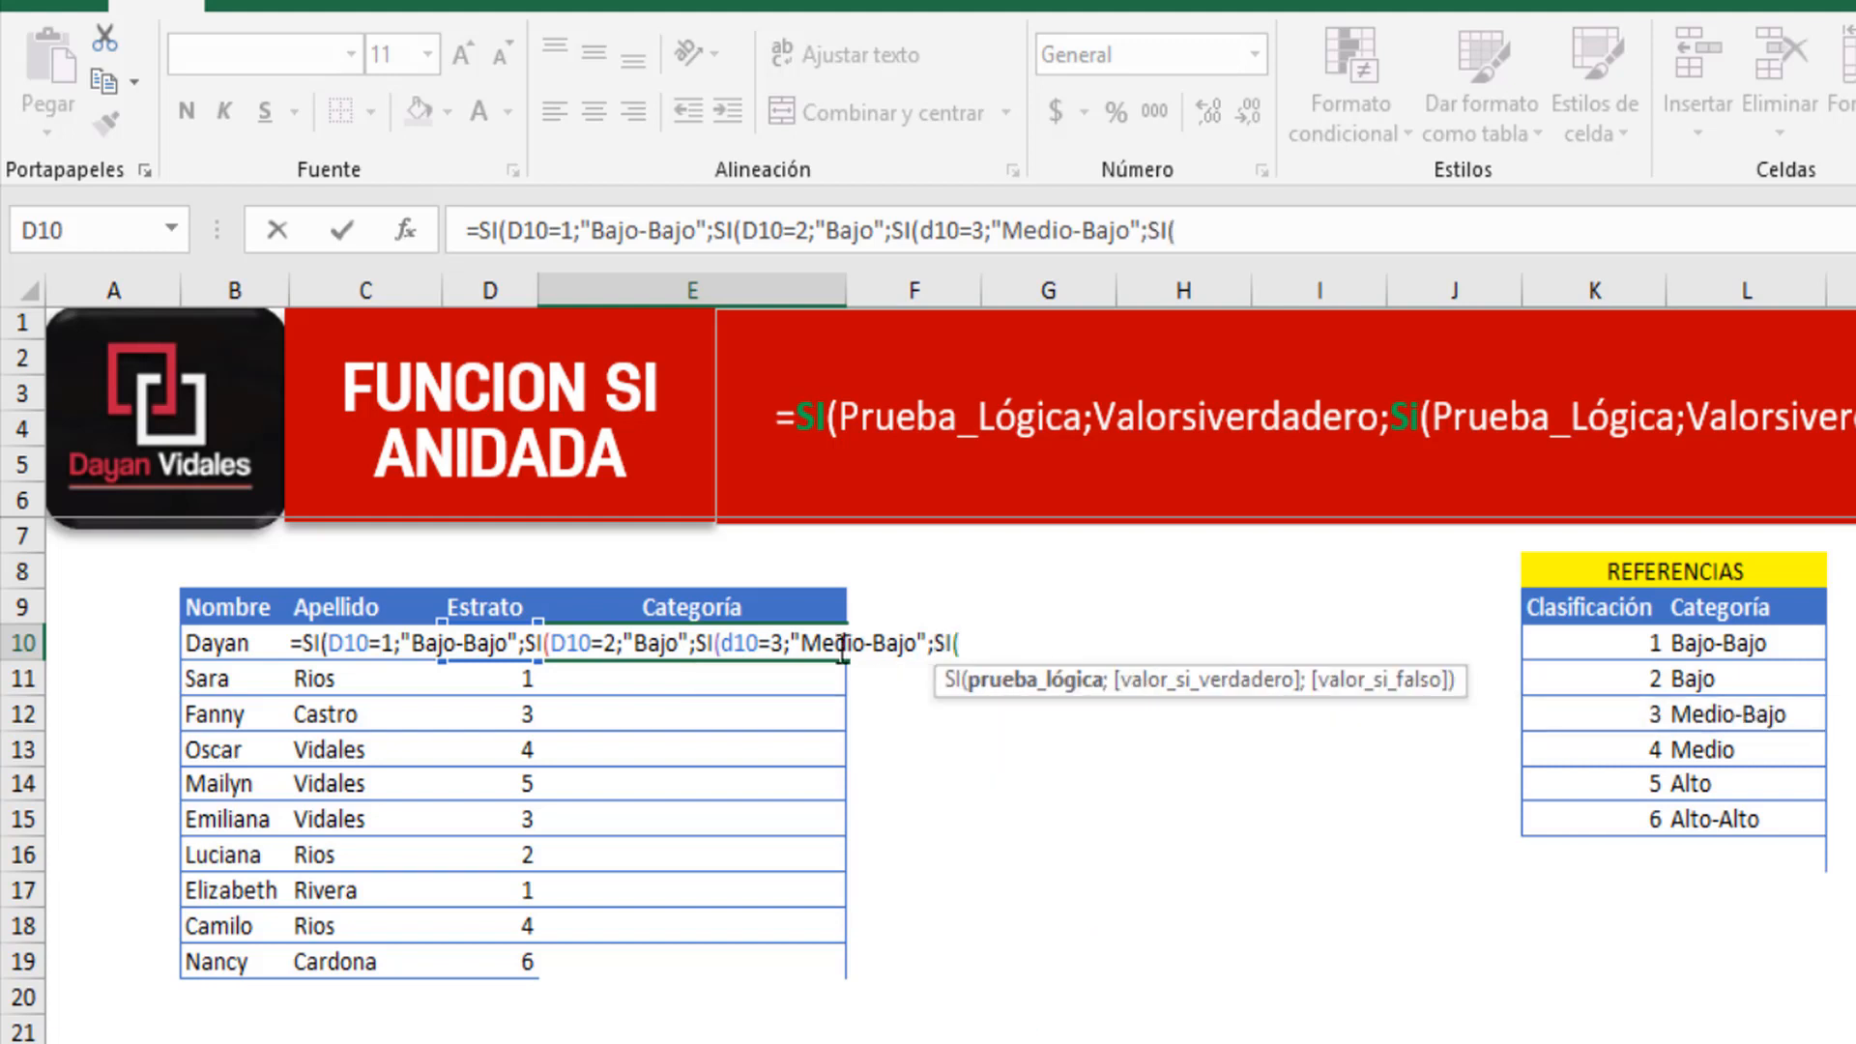
text(d10=4)
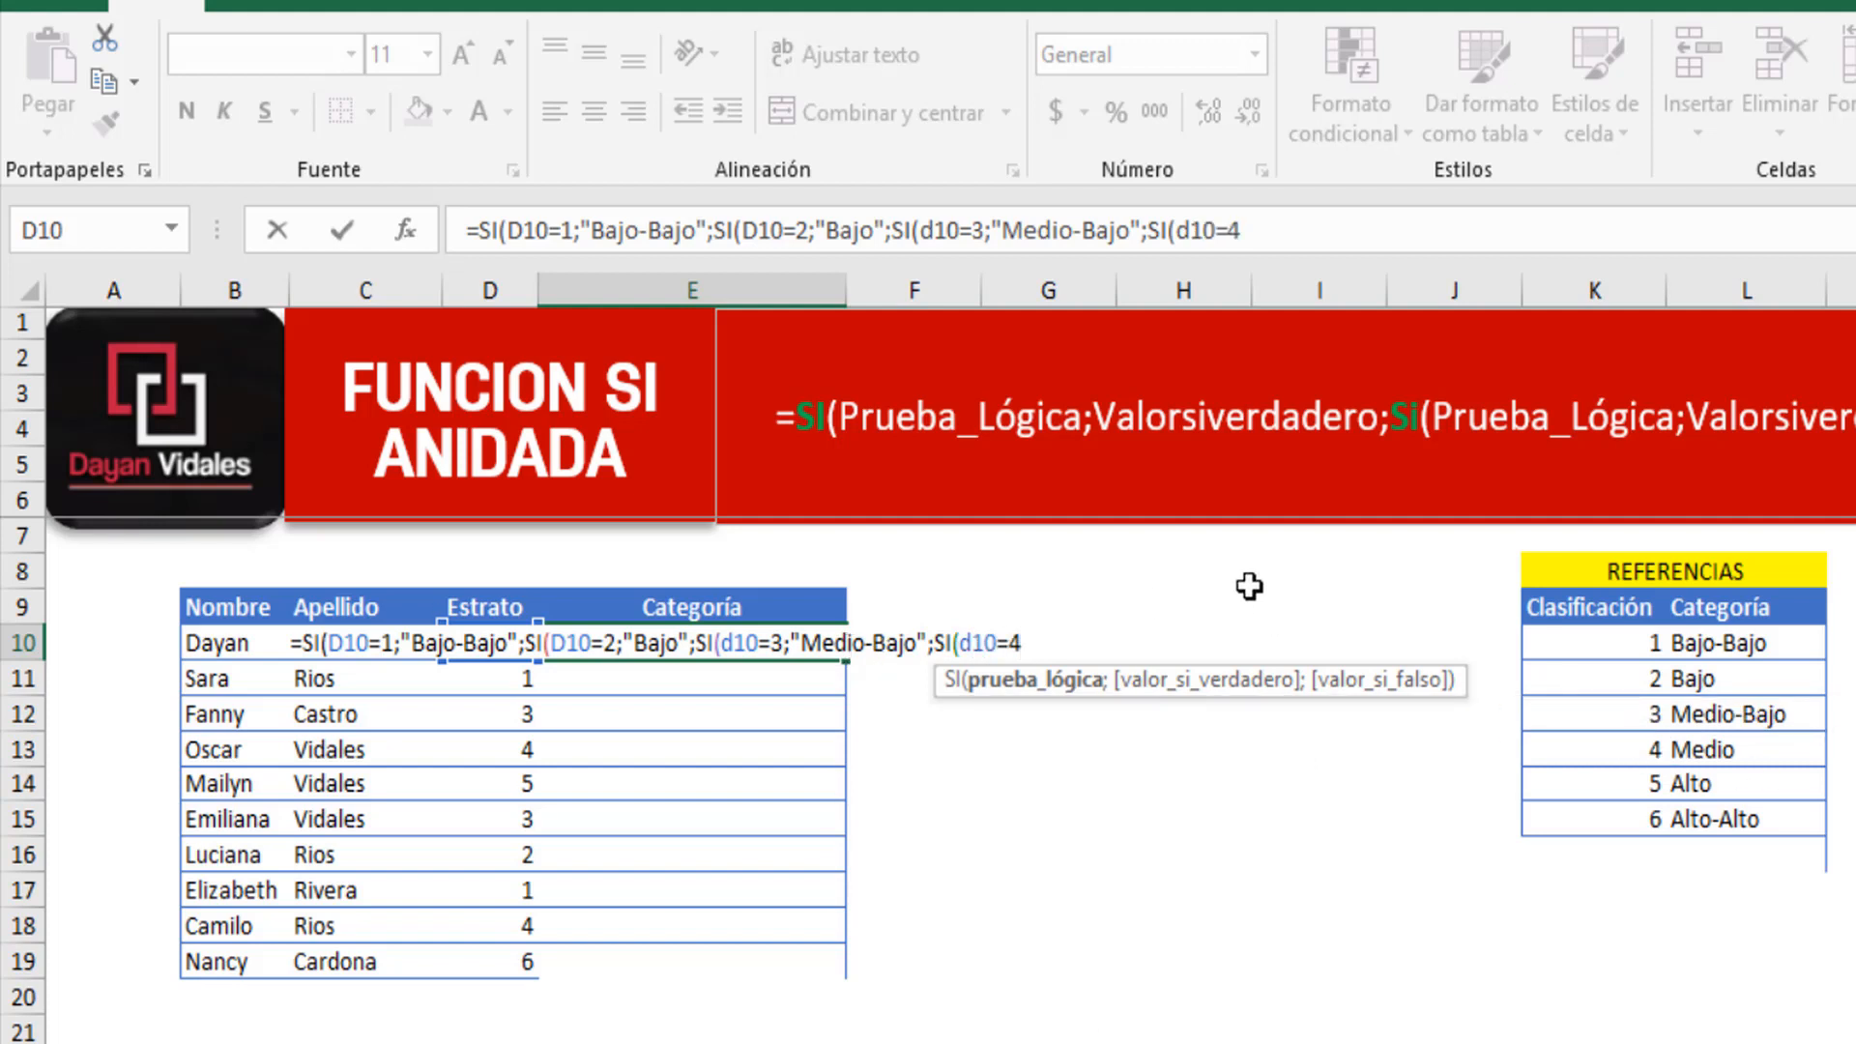
key(Return)
key(Return)
text(;)
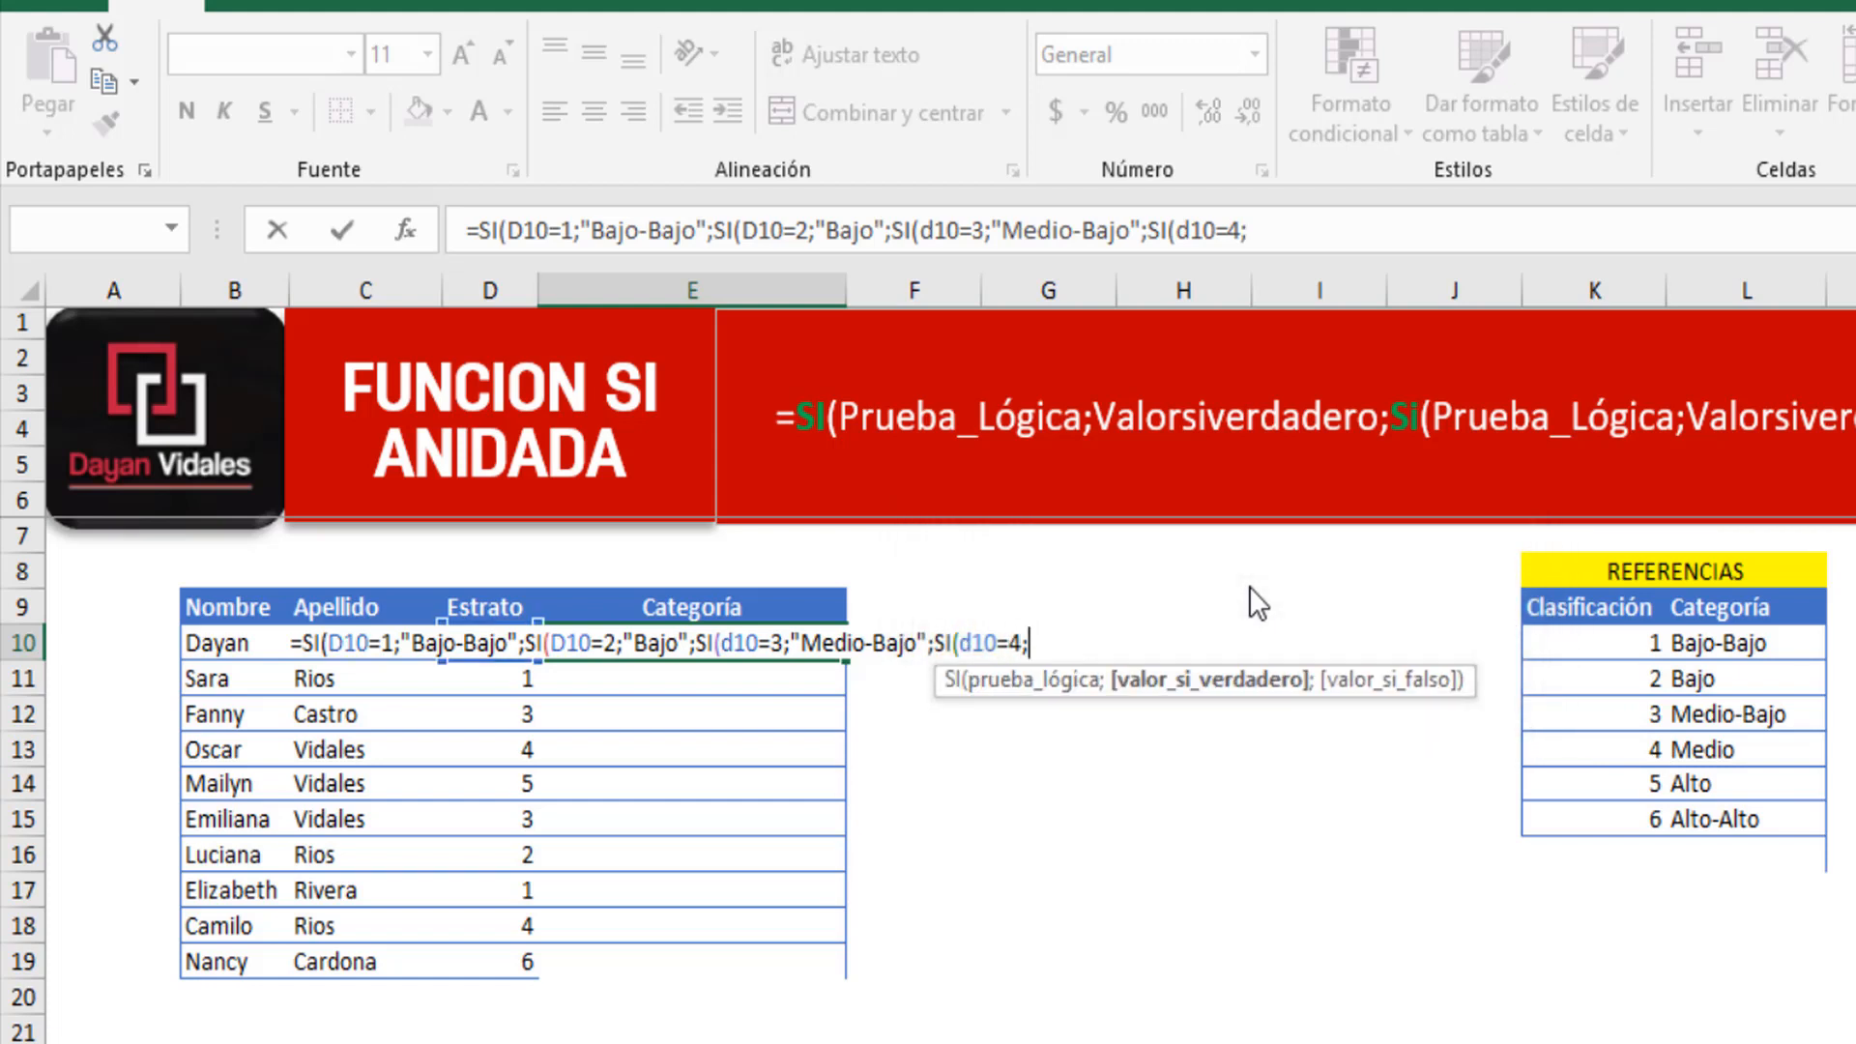
text("Medio")
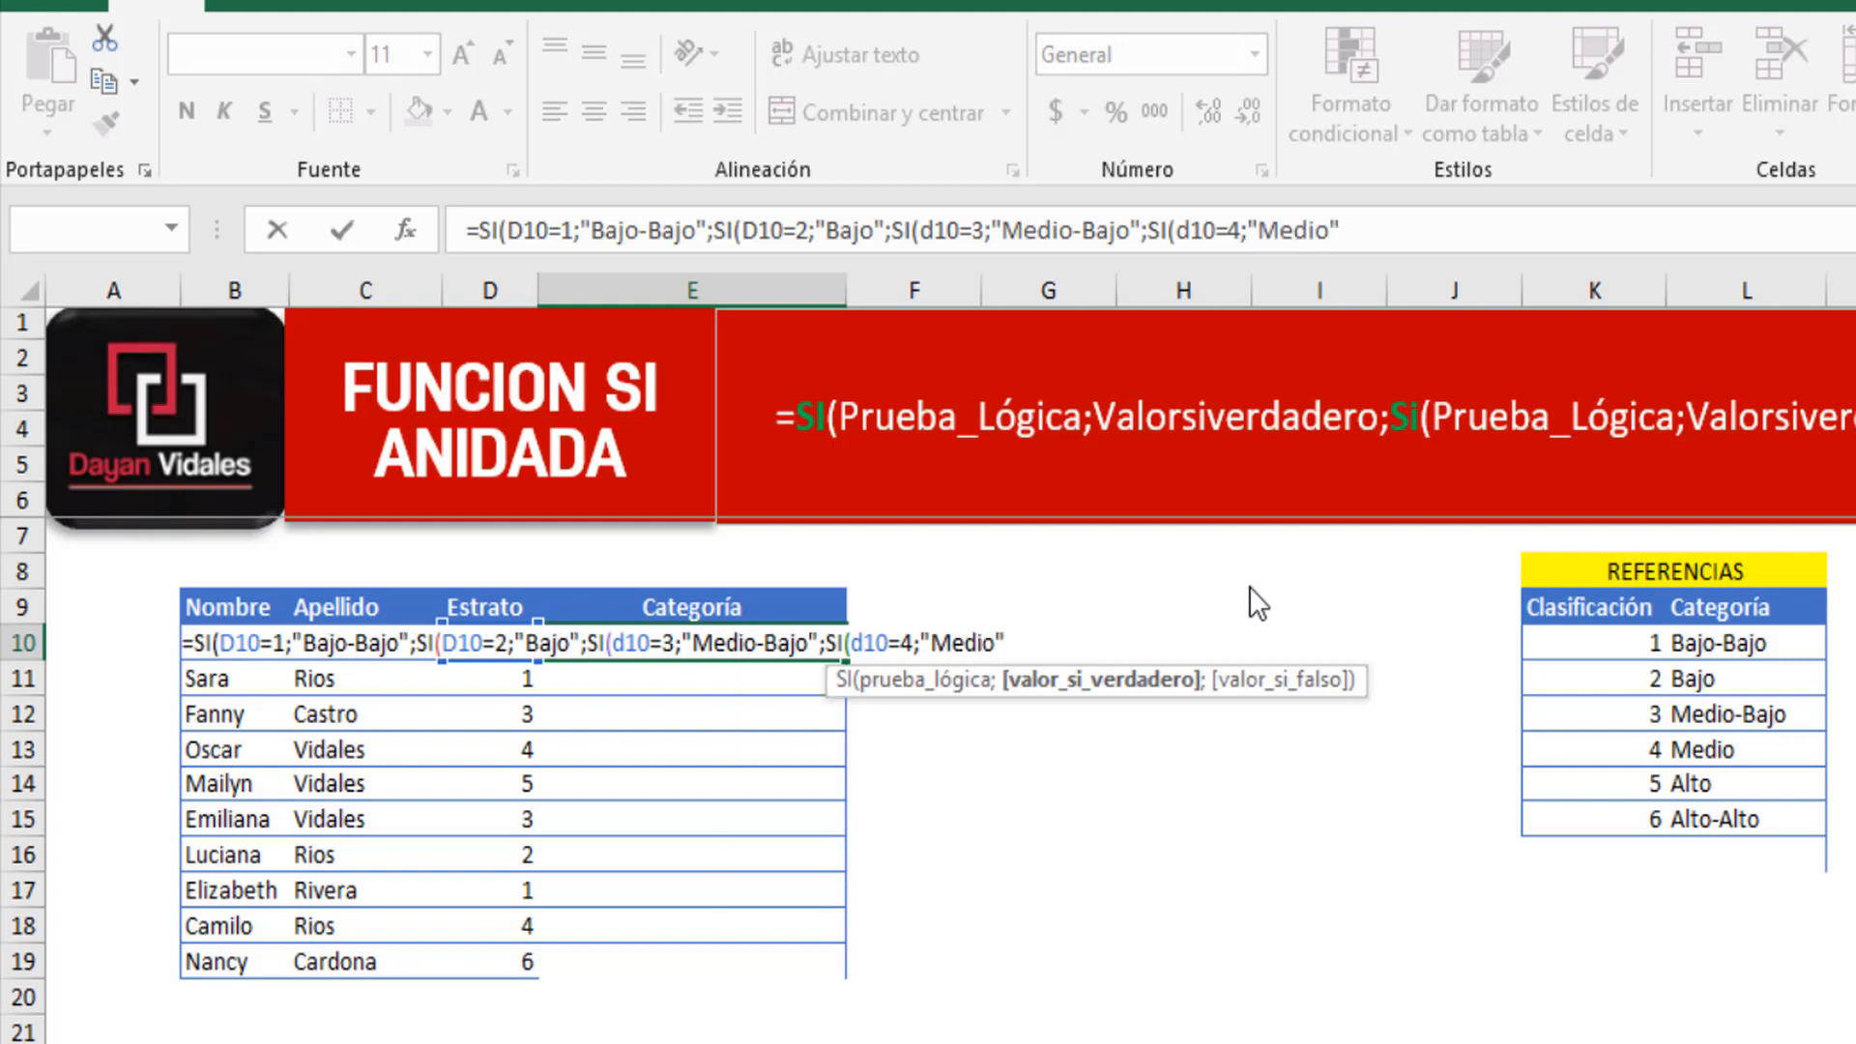
text(;)
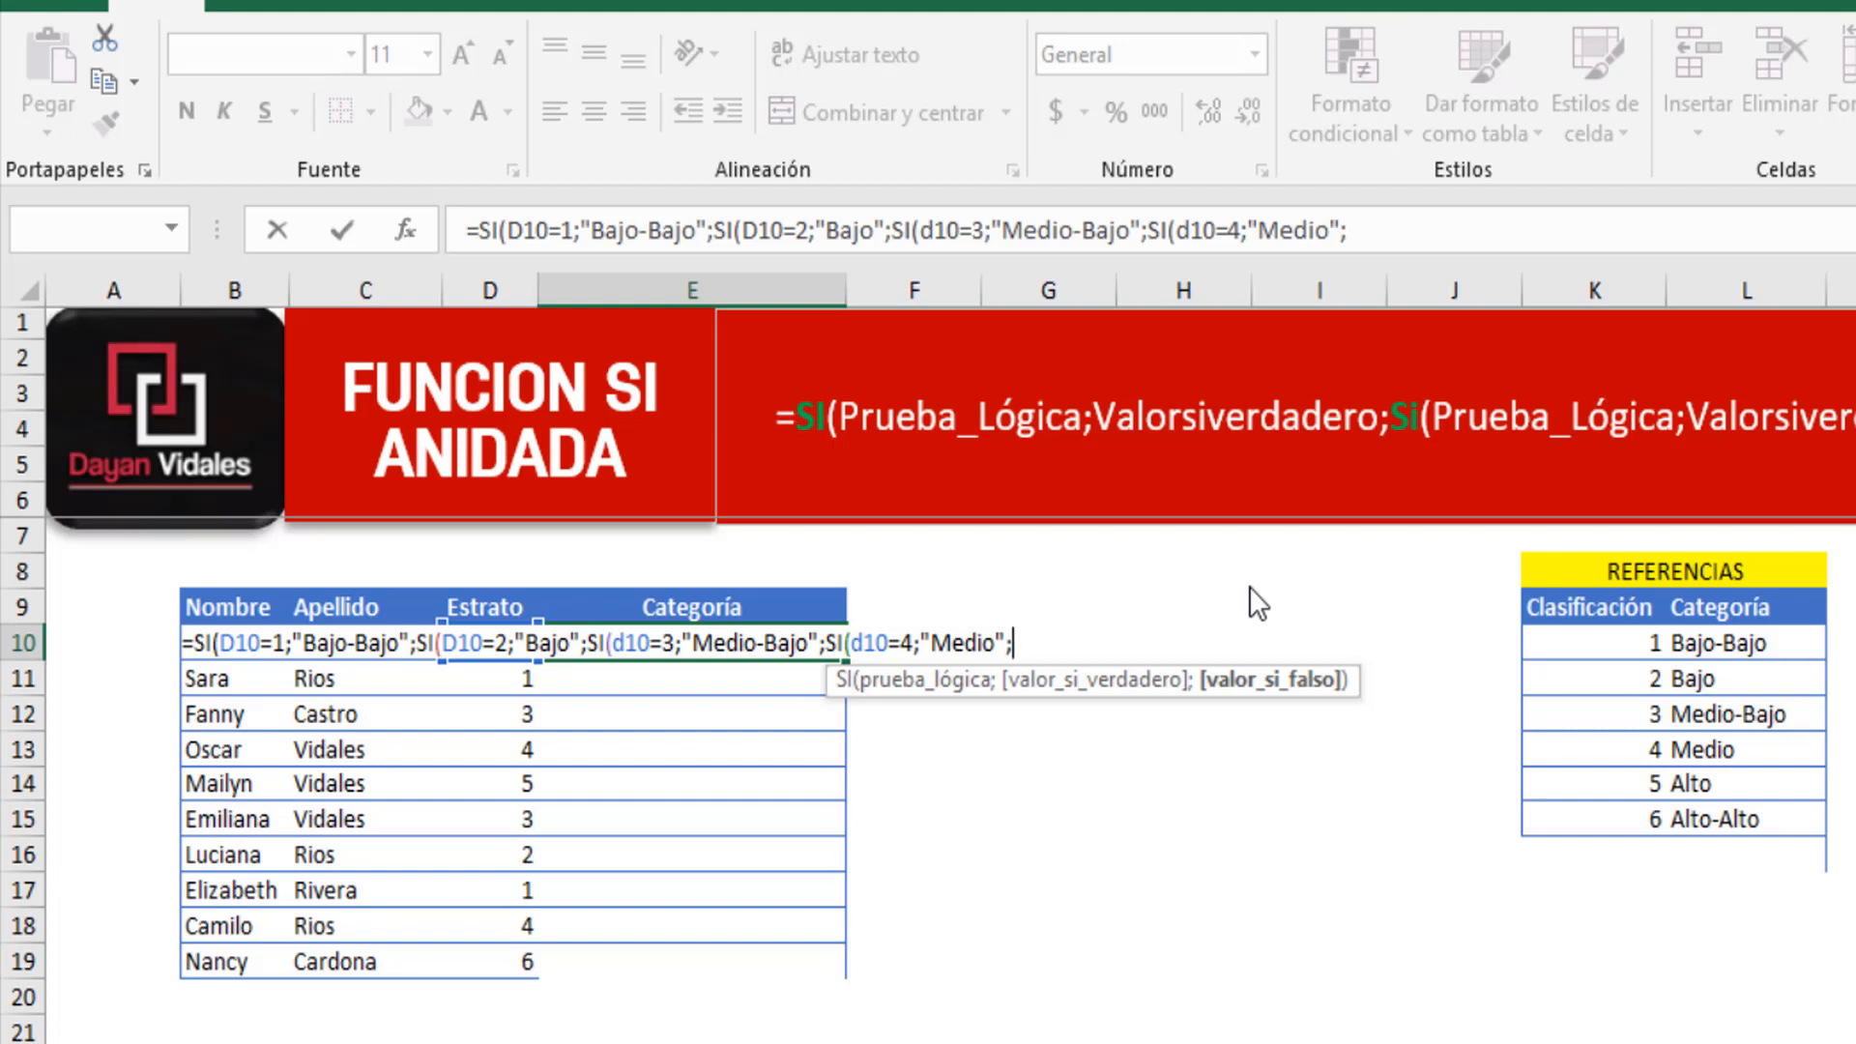
Nest a fifth SI as the fourth one's false value, testing D10=5 and returning "Alto" when true.
text(si)
key(Tab)
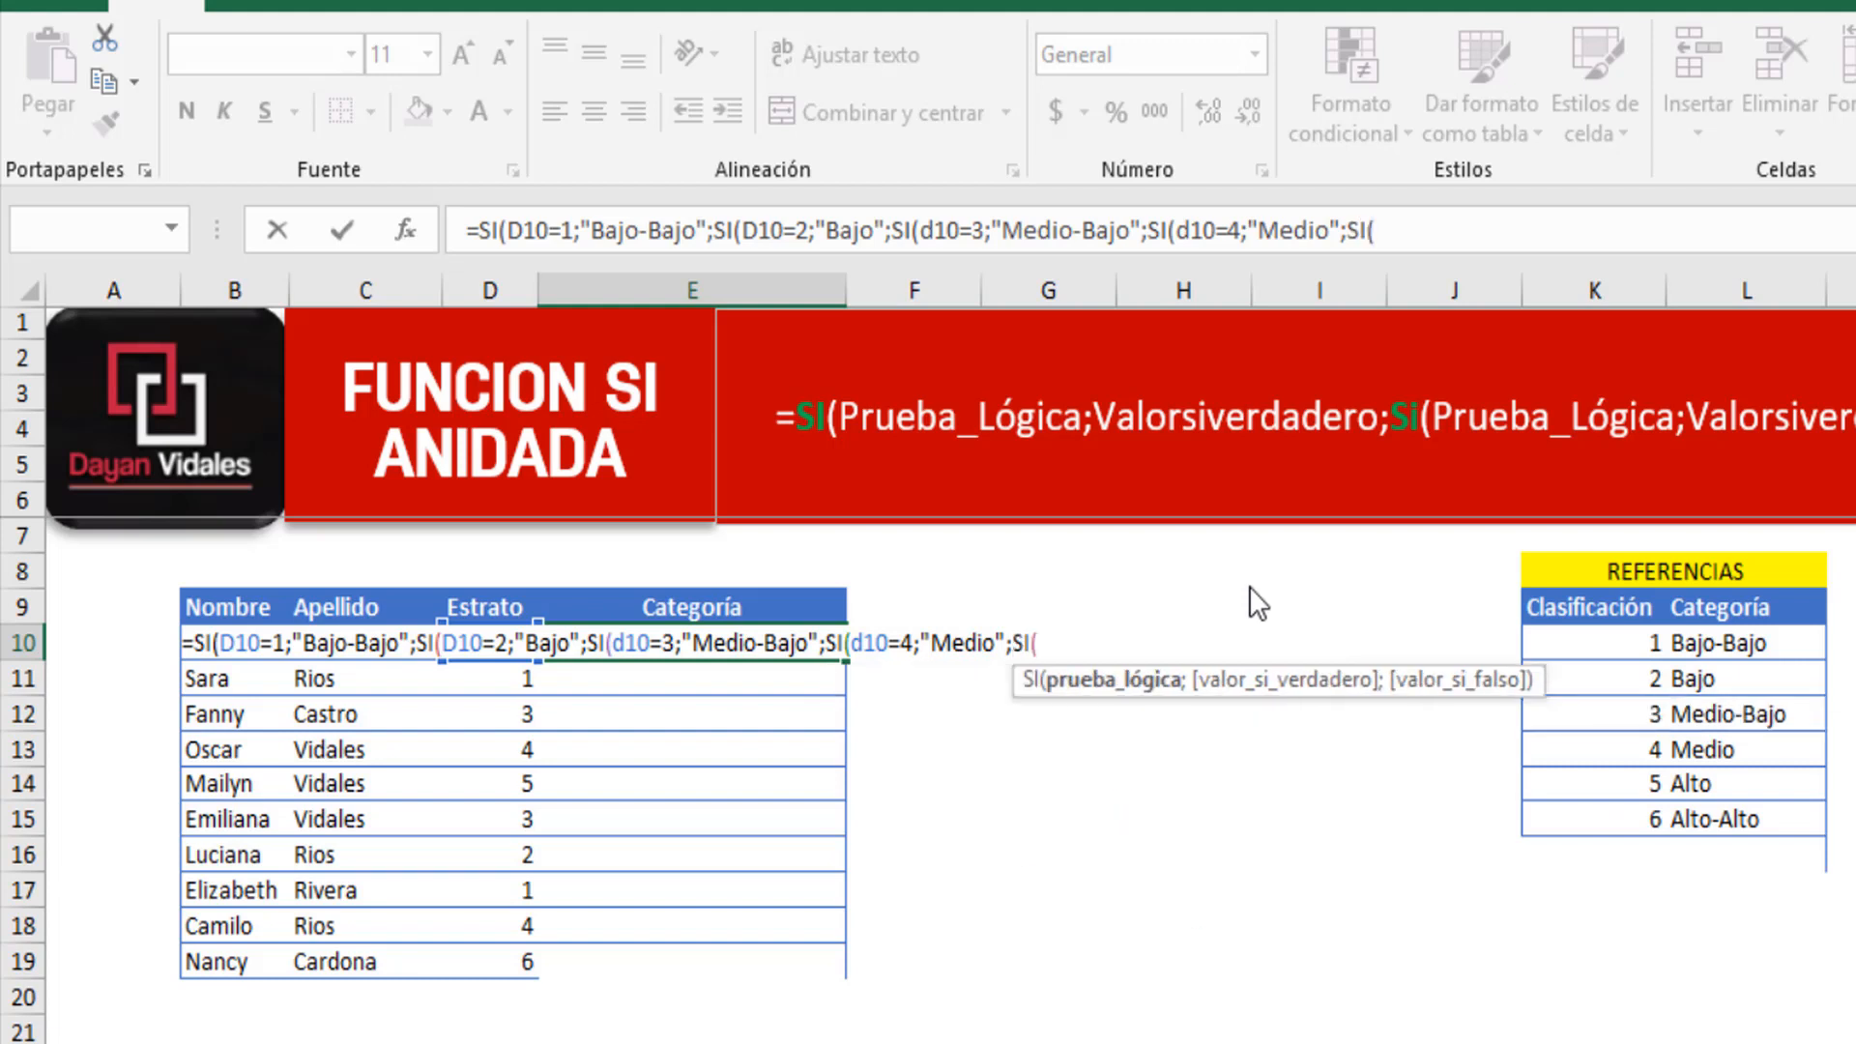
text(d10=5;)
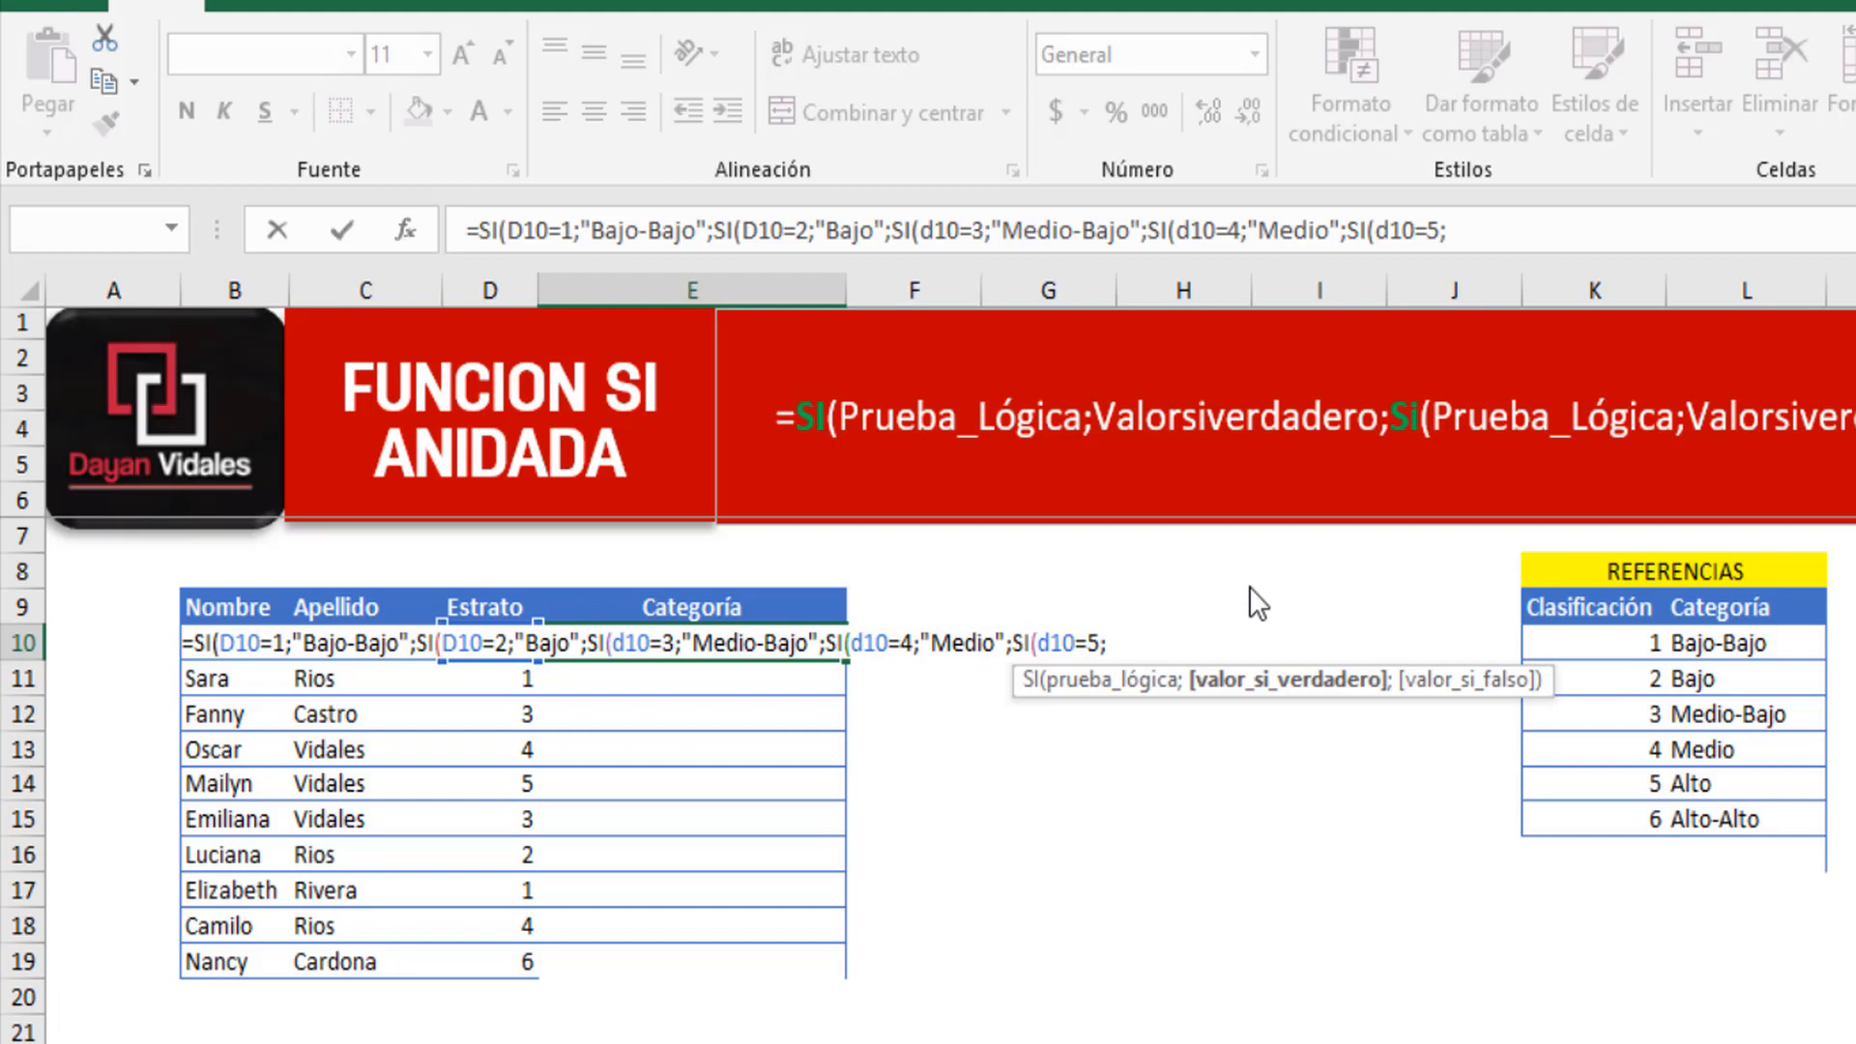
text("Alto";)
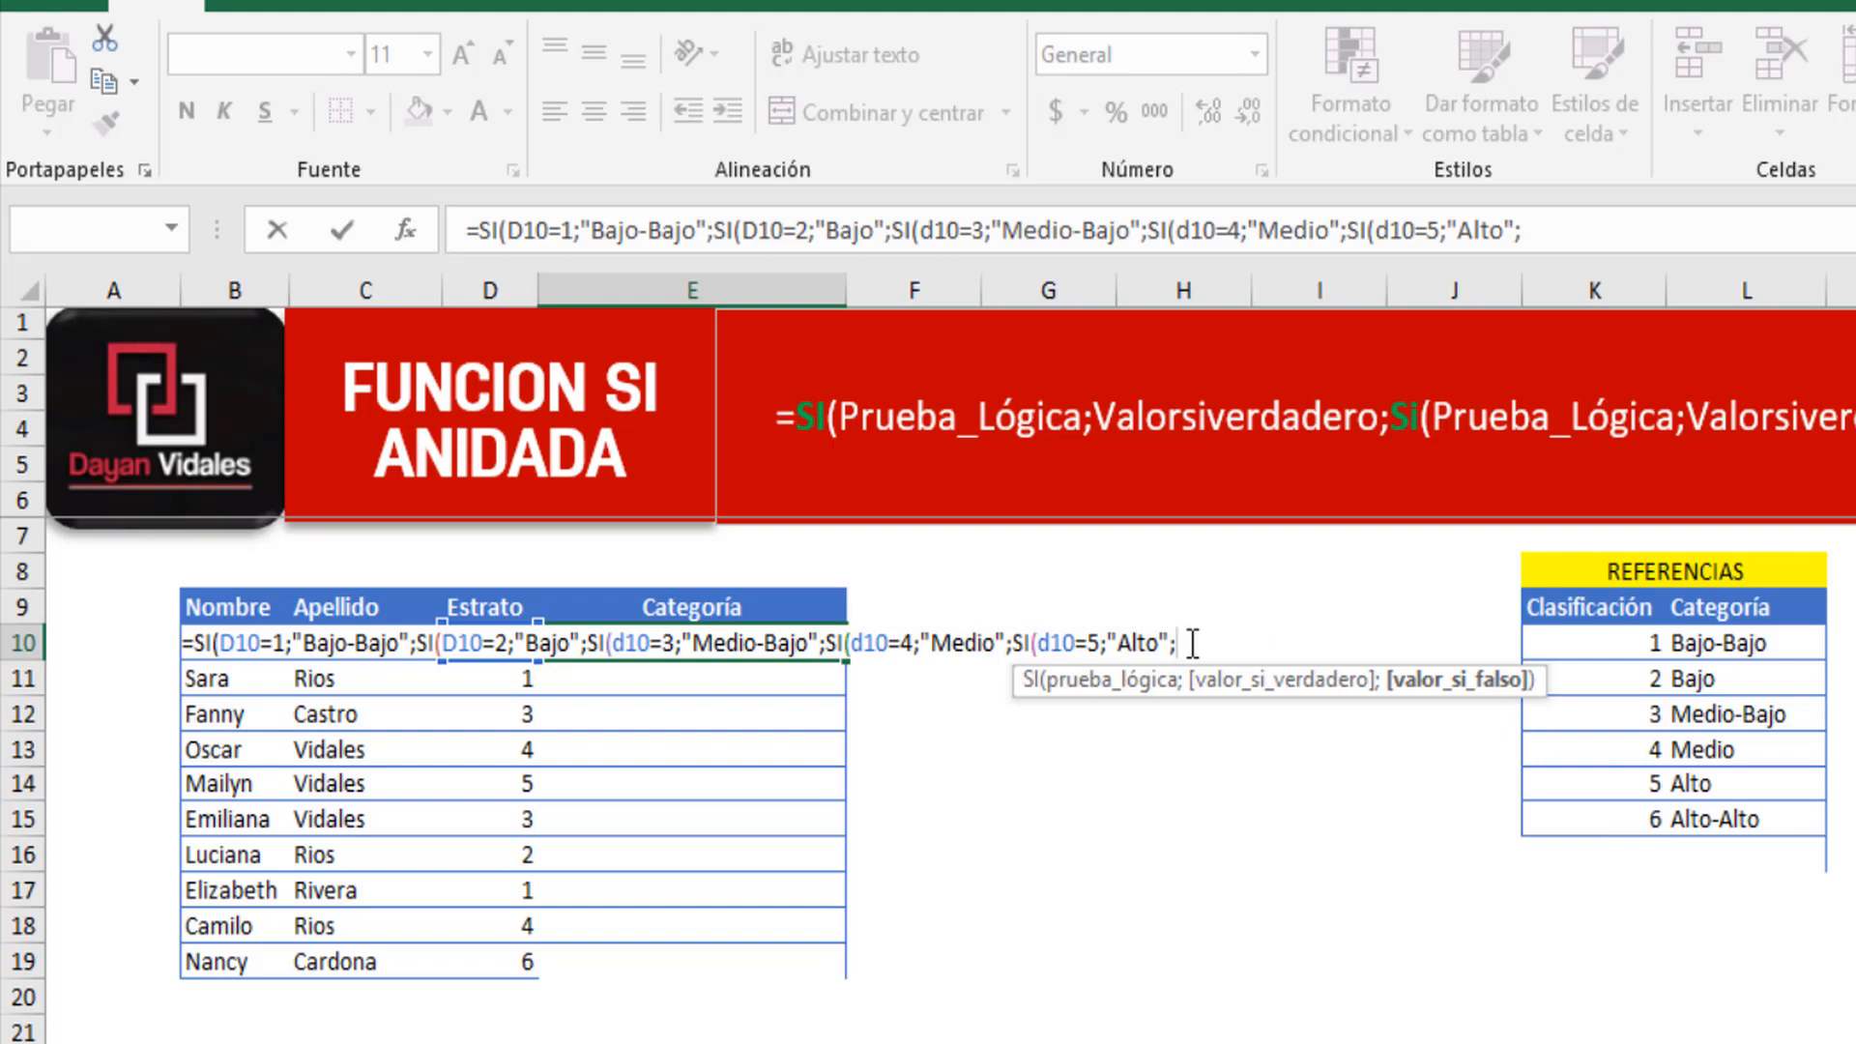
Review the Estrato number tested by each of the five SI functions in the E10 formula.
double_click(276, 643)
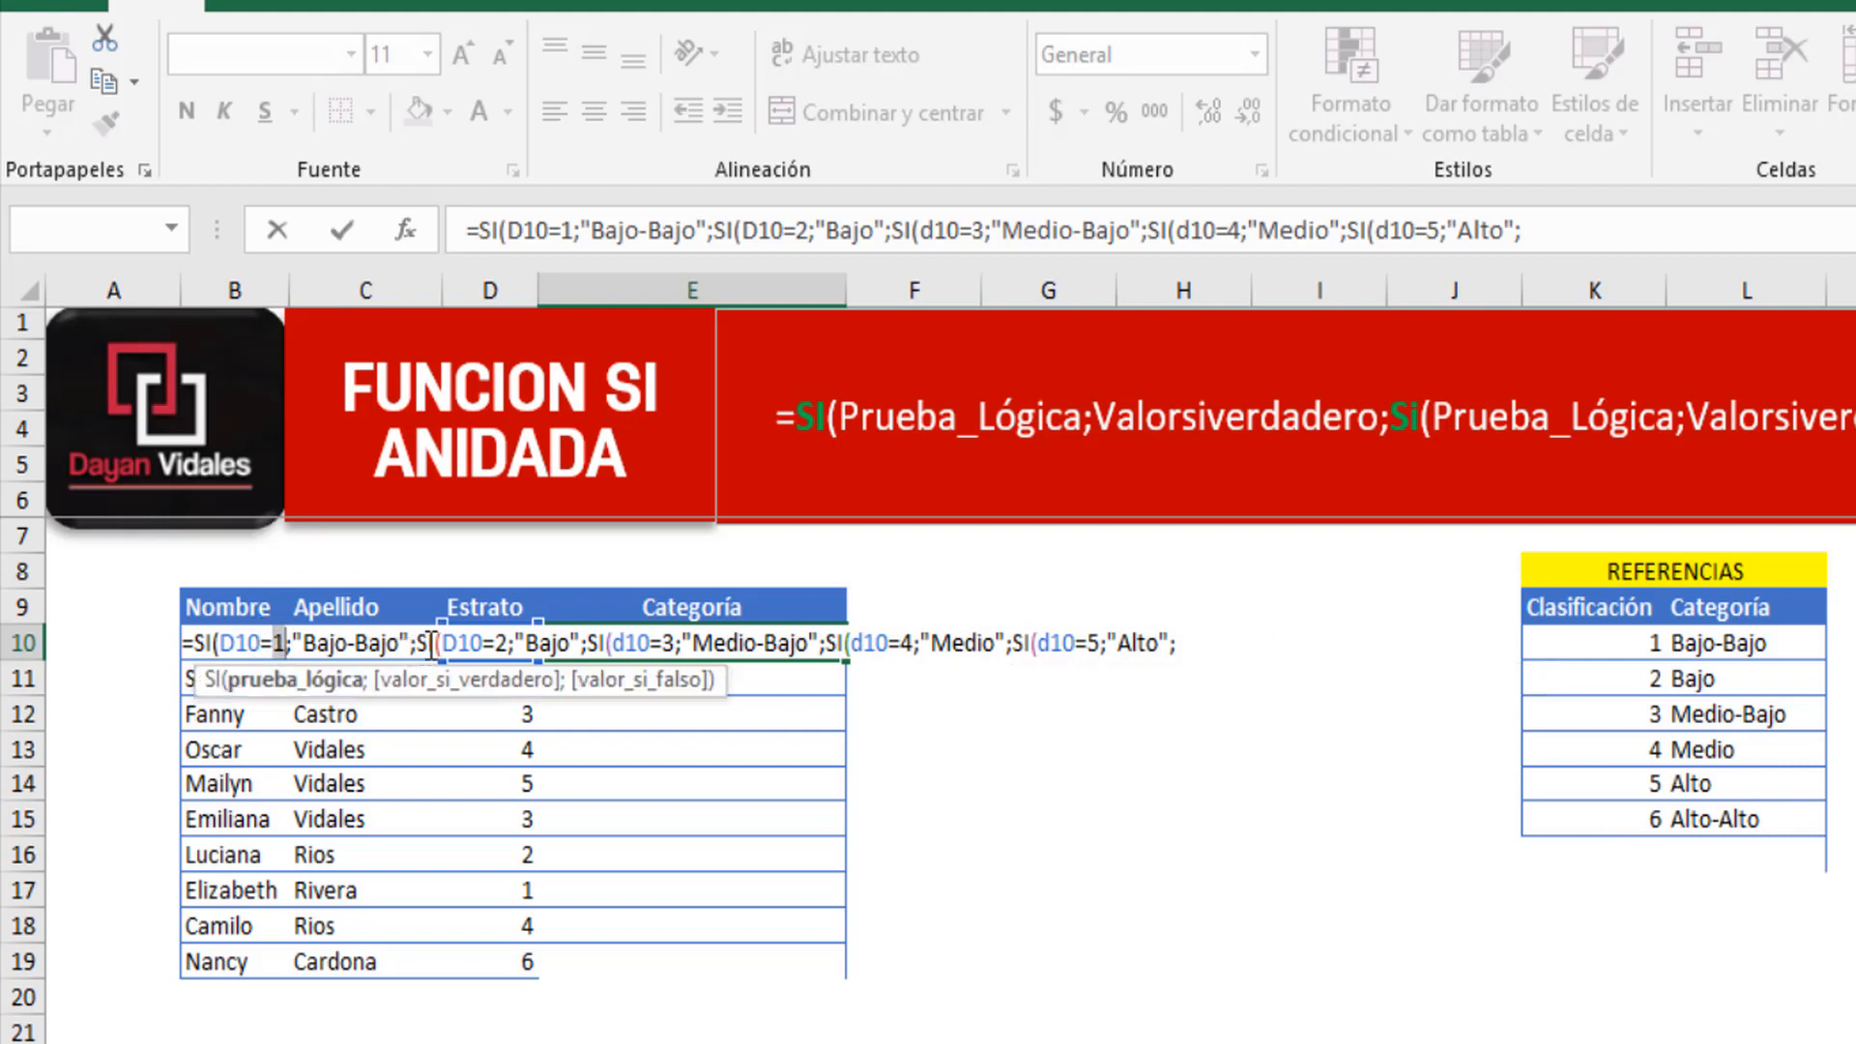
double_click(502, 643)
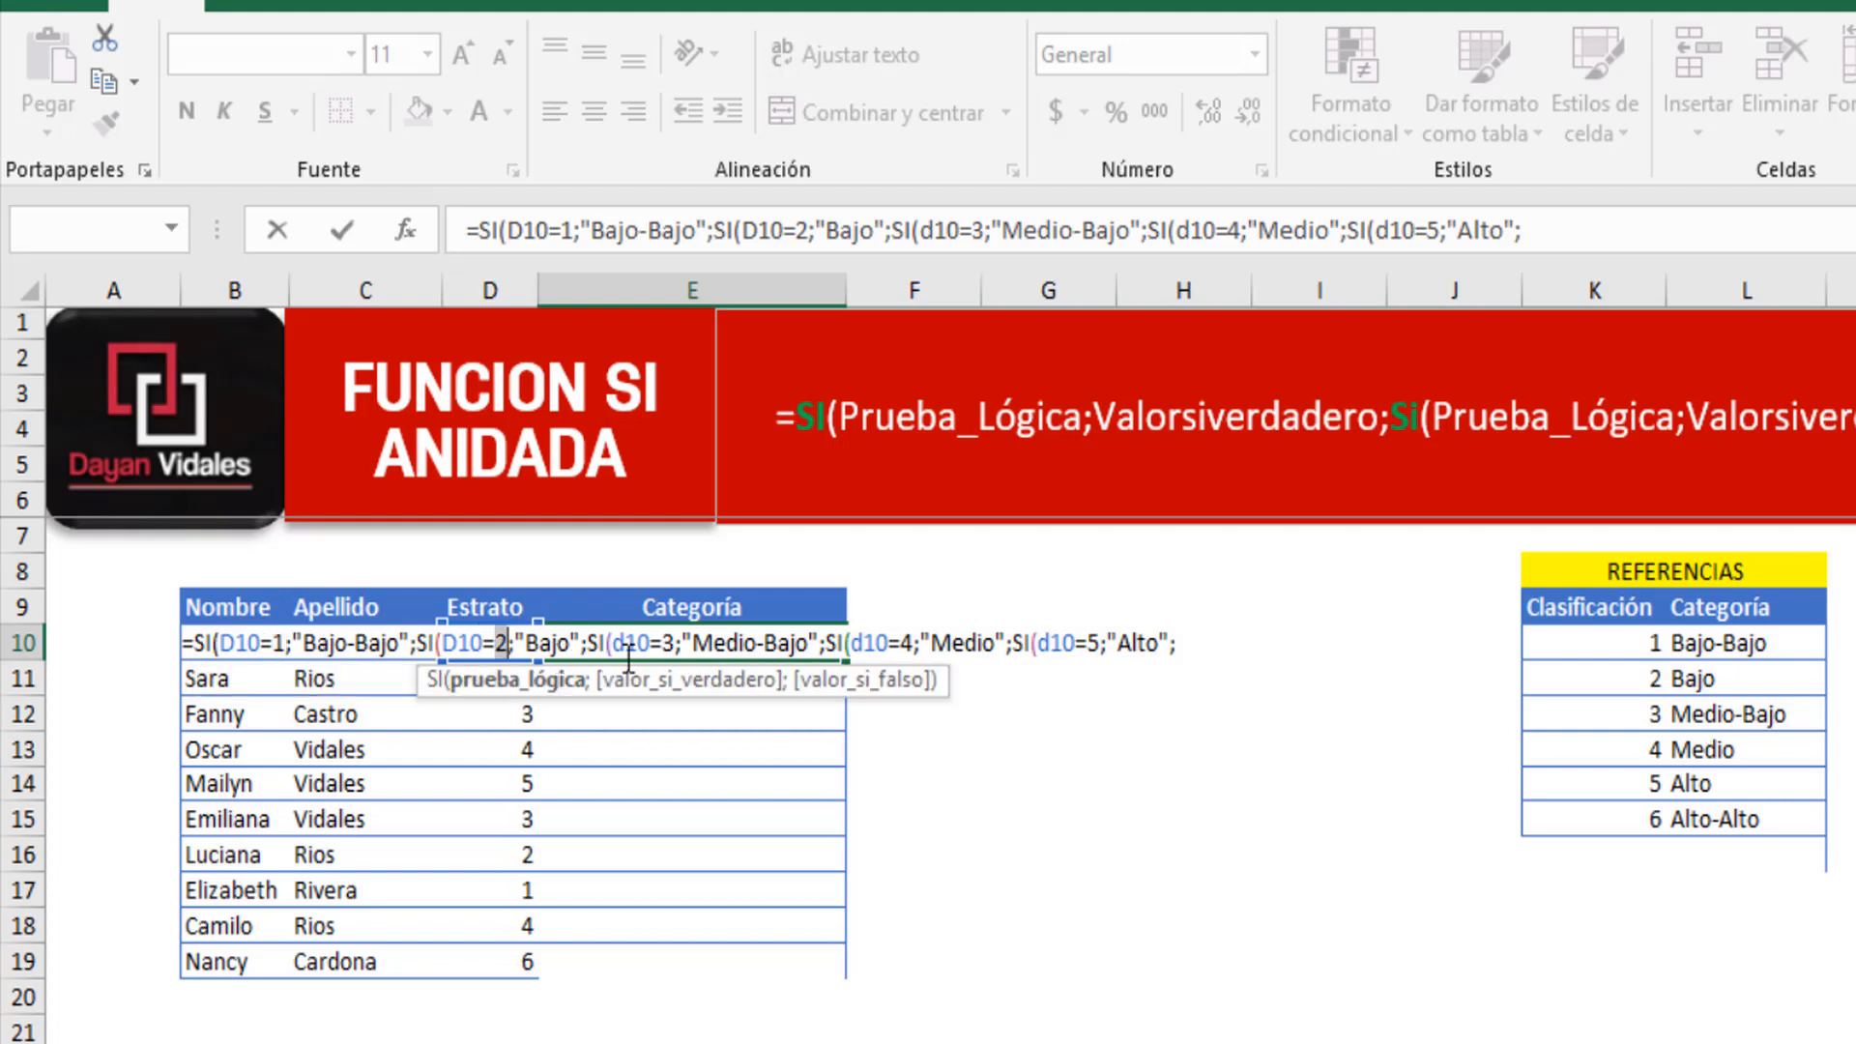
double_click(667, 643)
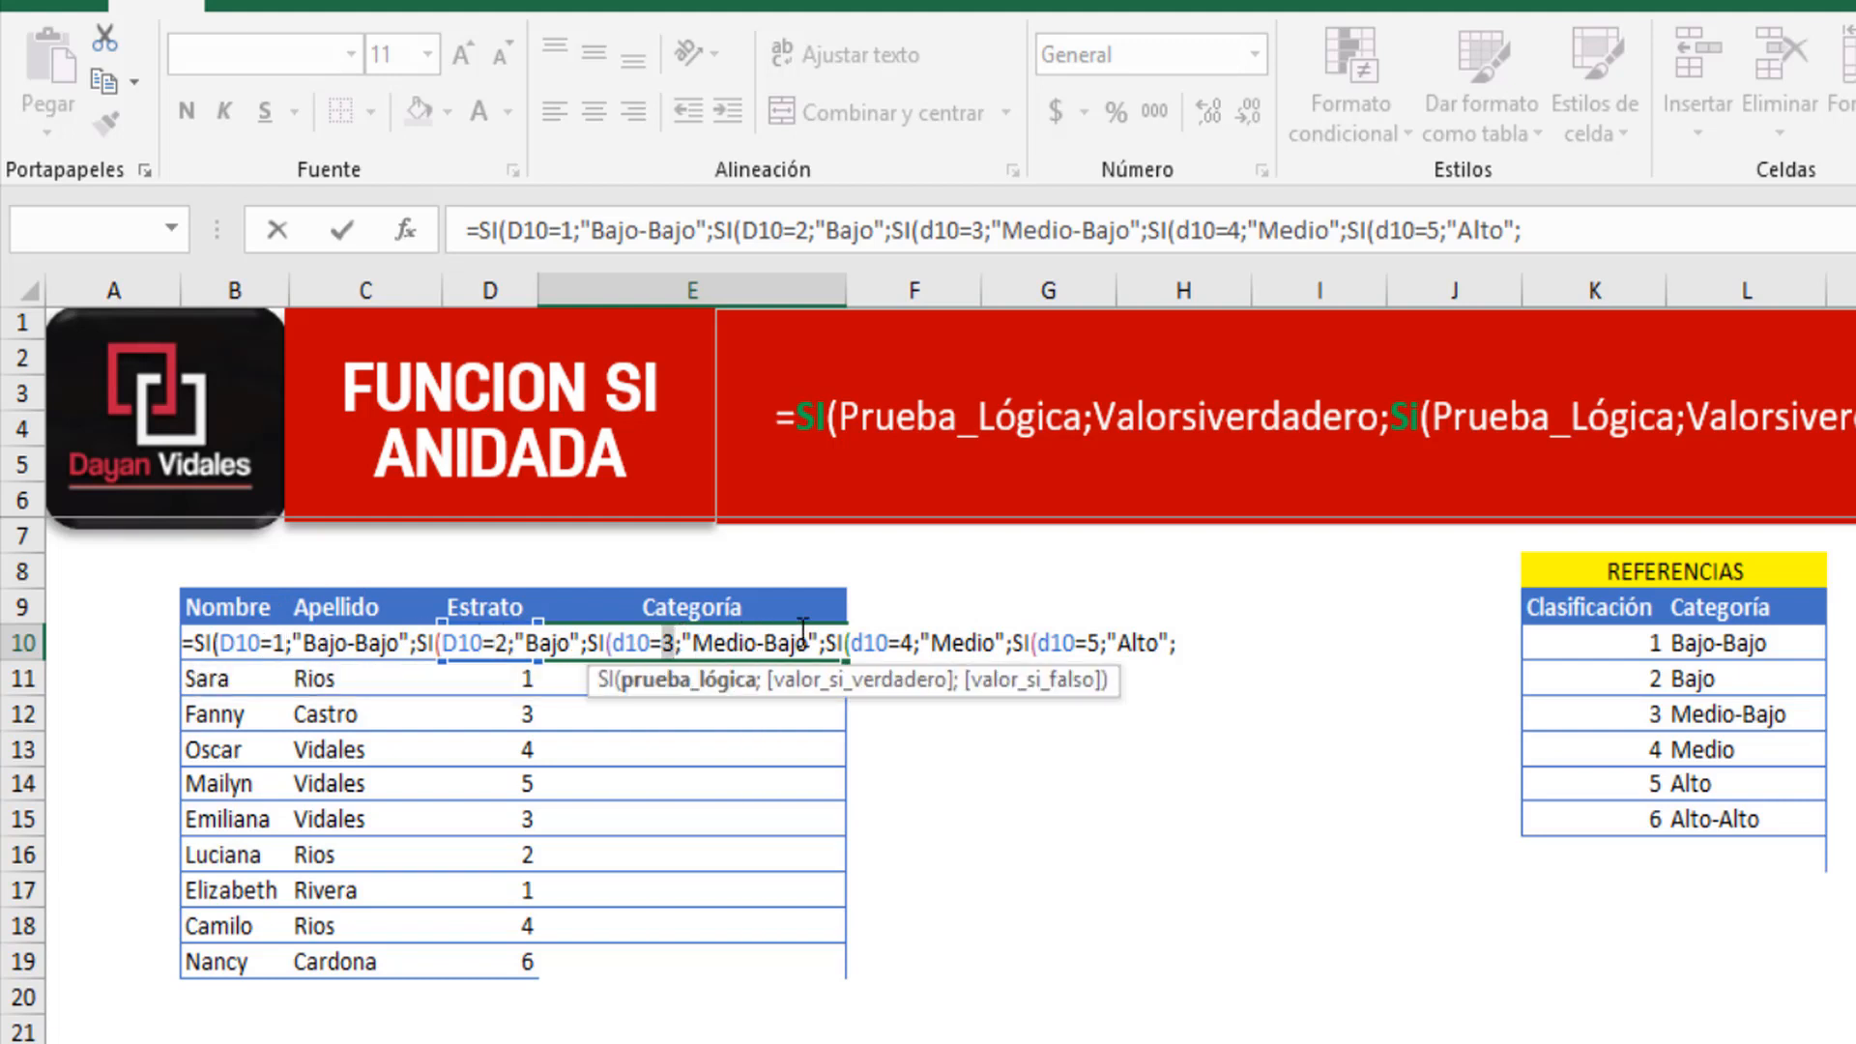
double_click(906, 643)
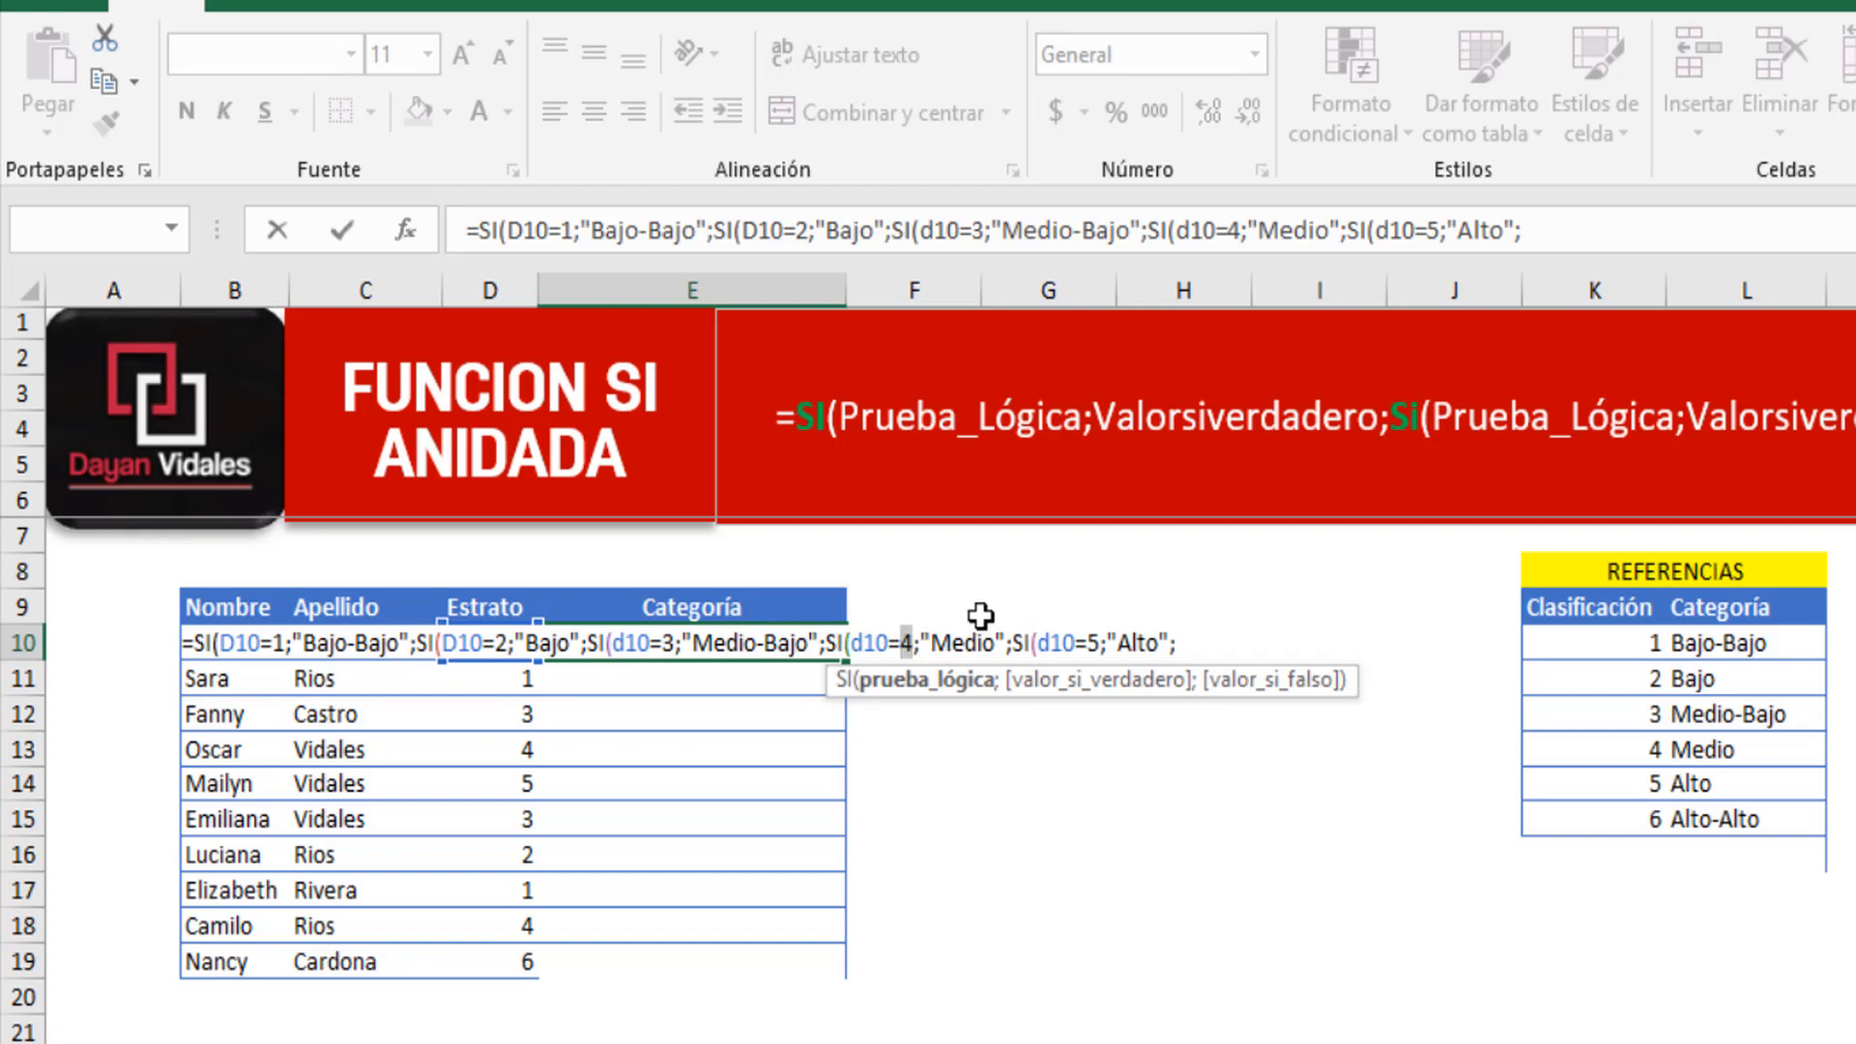
double_click(1093, 643)
click(1090, 643)
click(1180, 643)
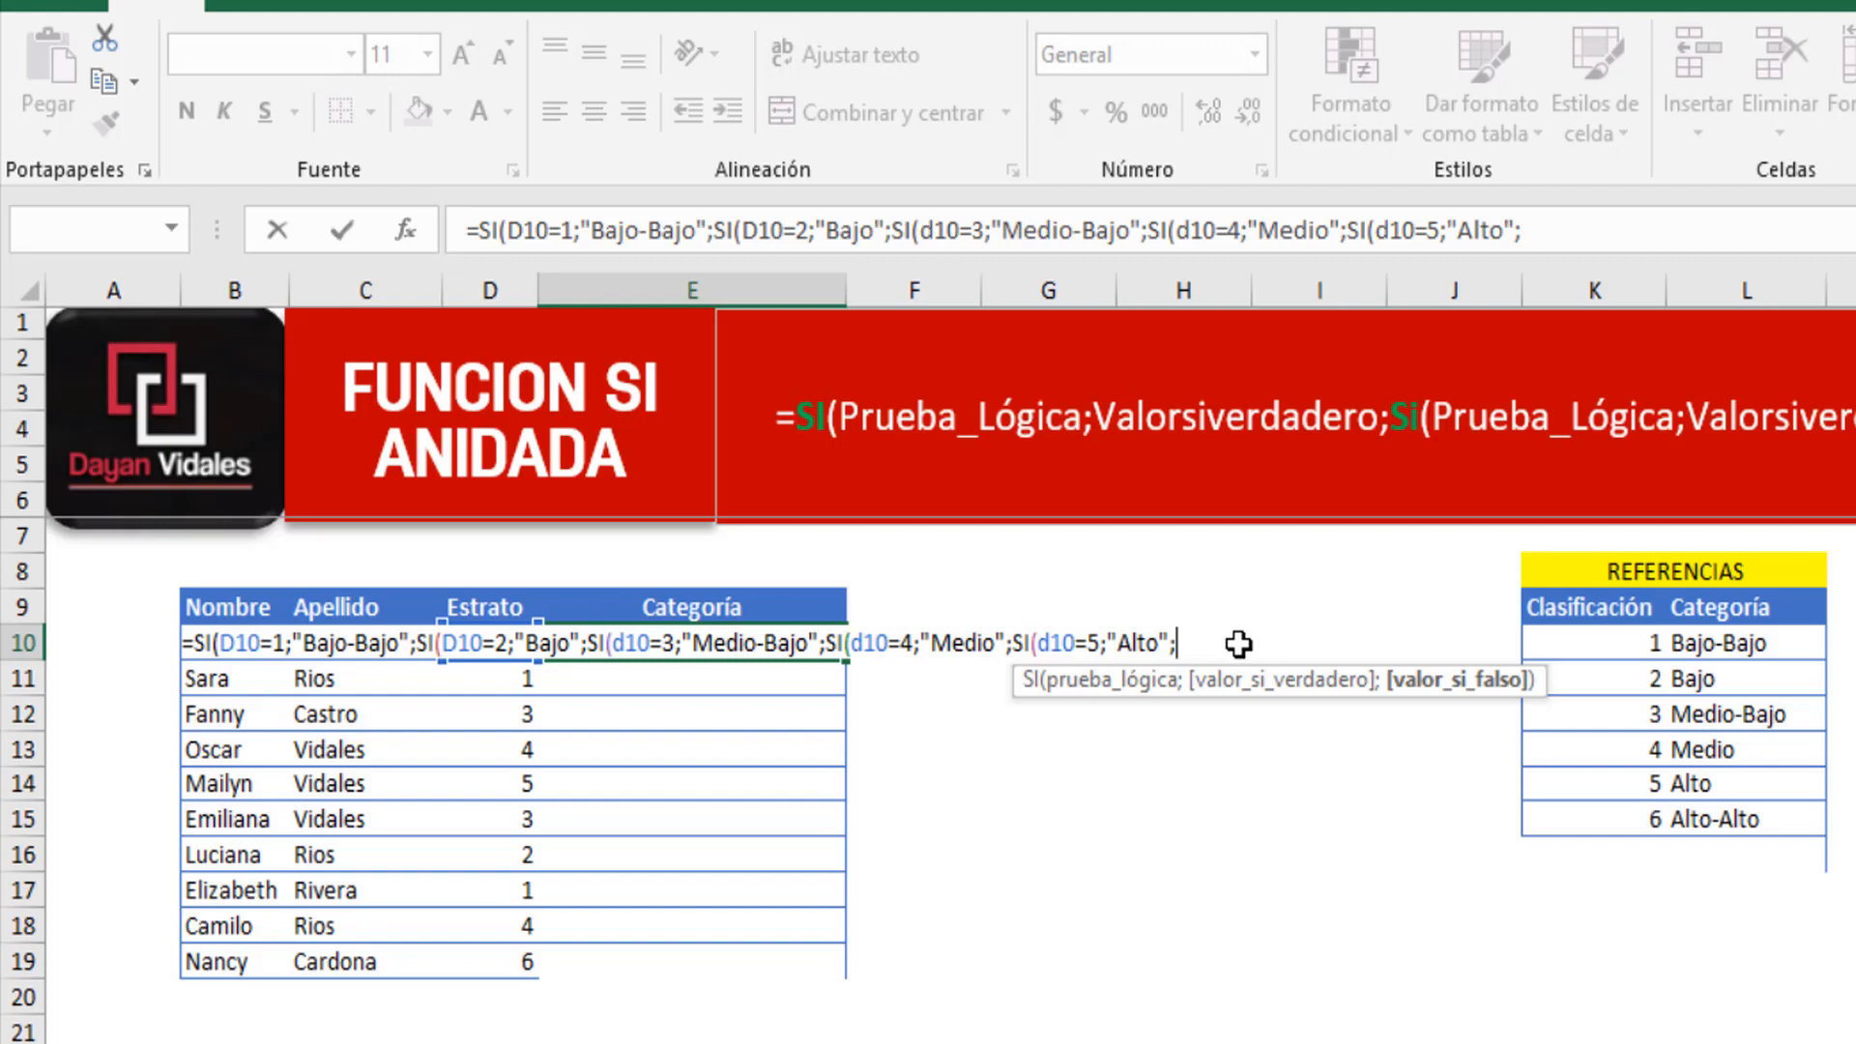
Give "Alto-Alto" as the last SI's false value, close all five SI functions and enter the E10 formula.
text("Alto)
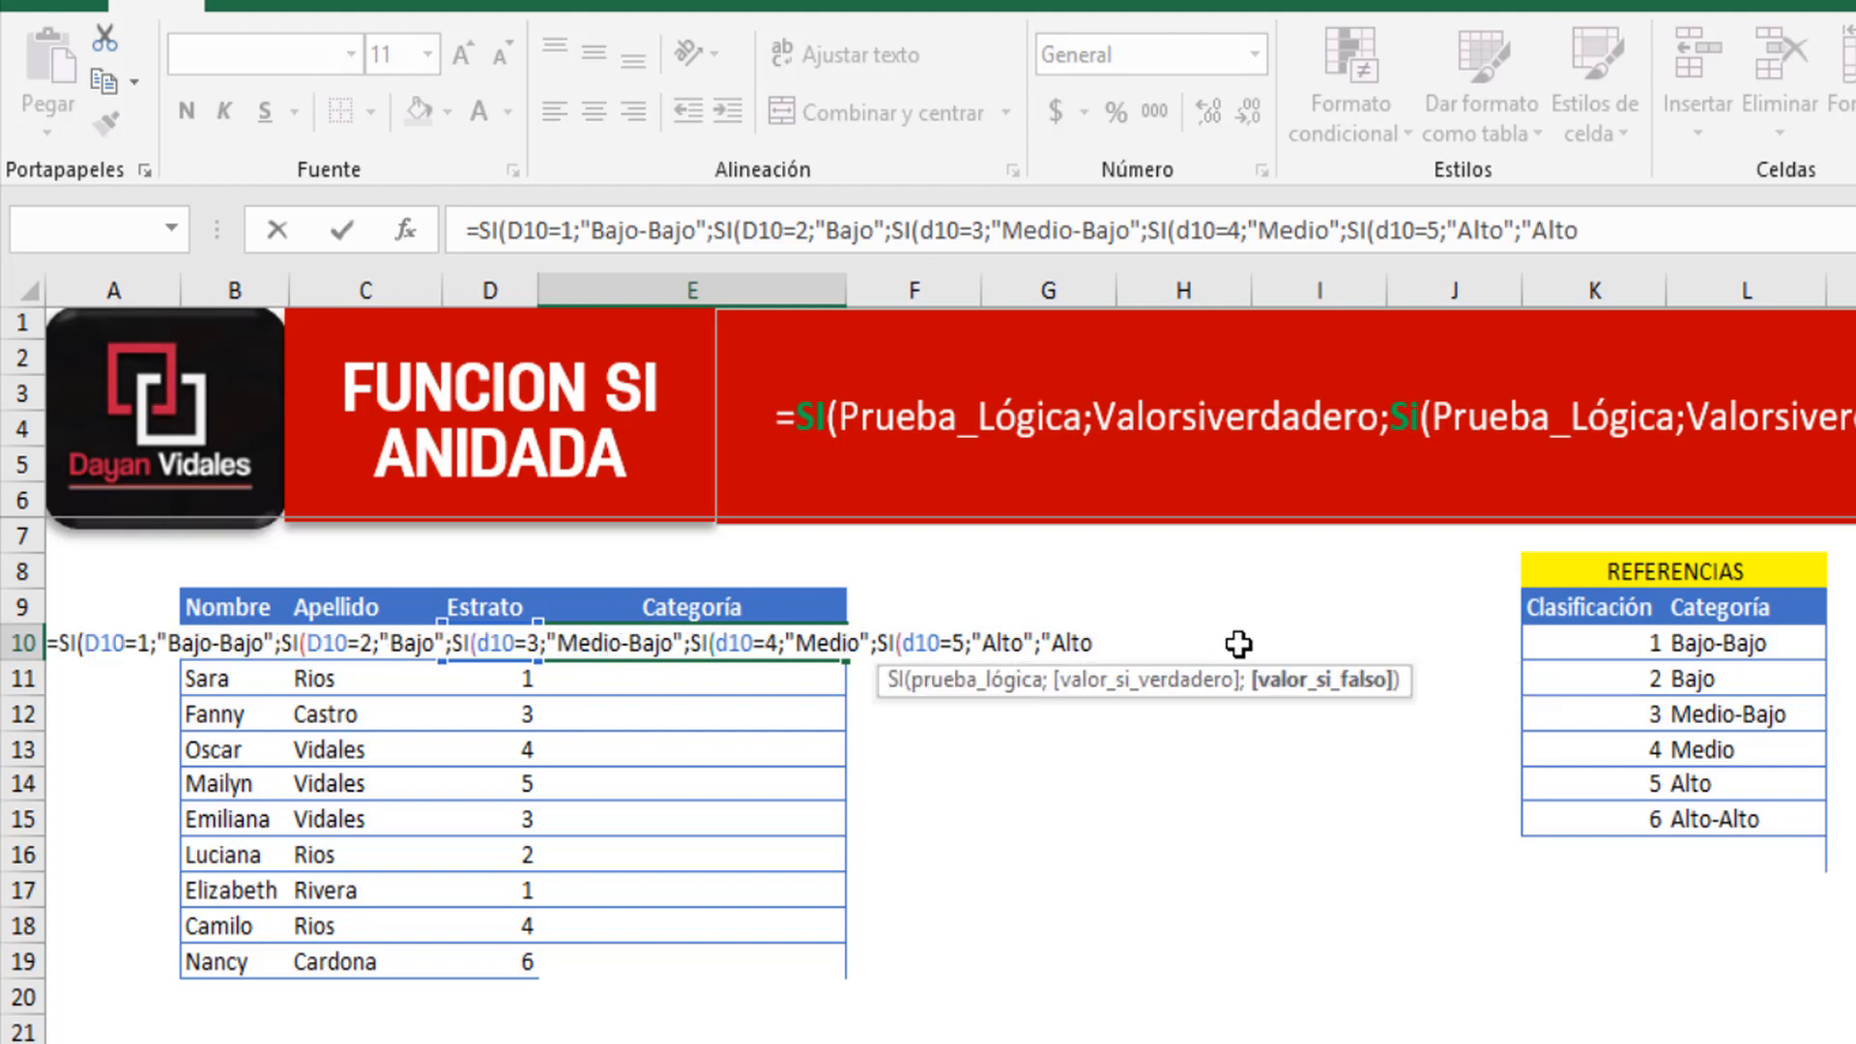
text(-Alto")
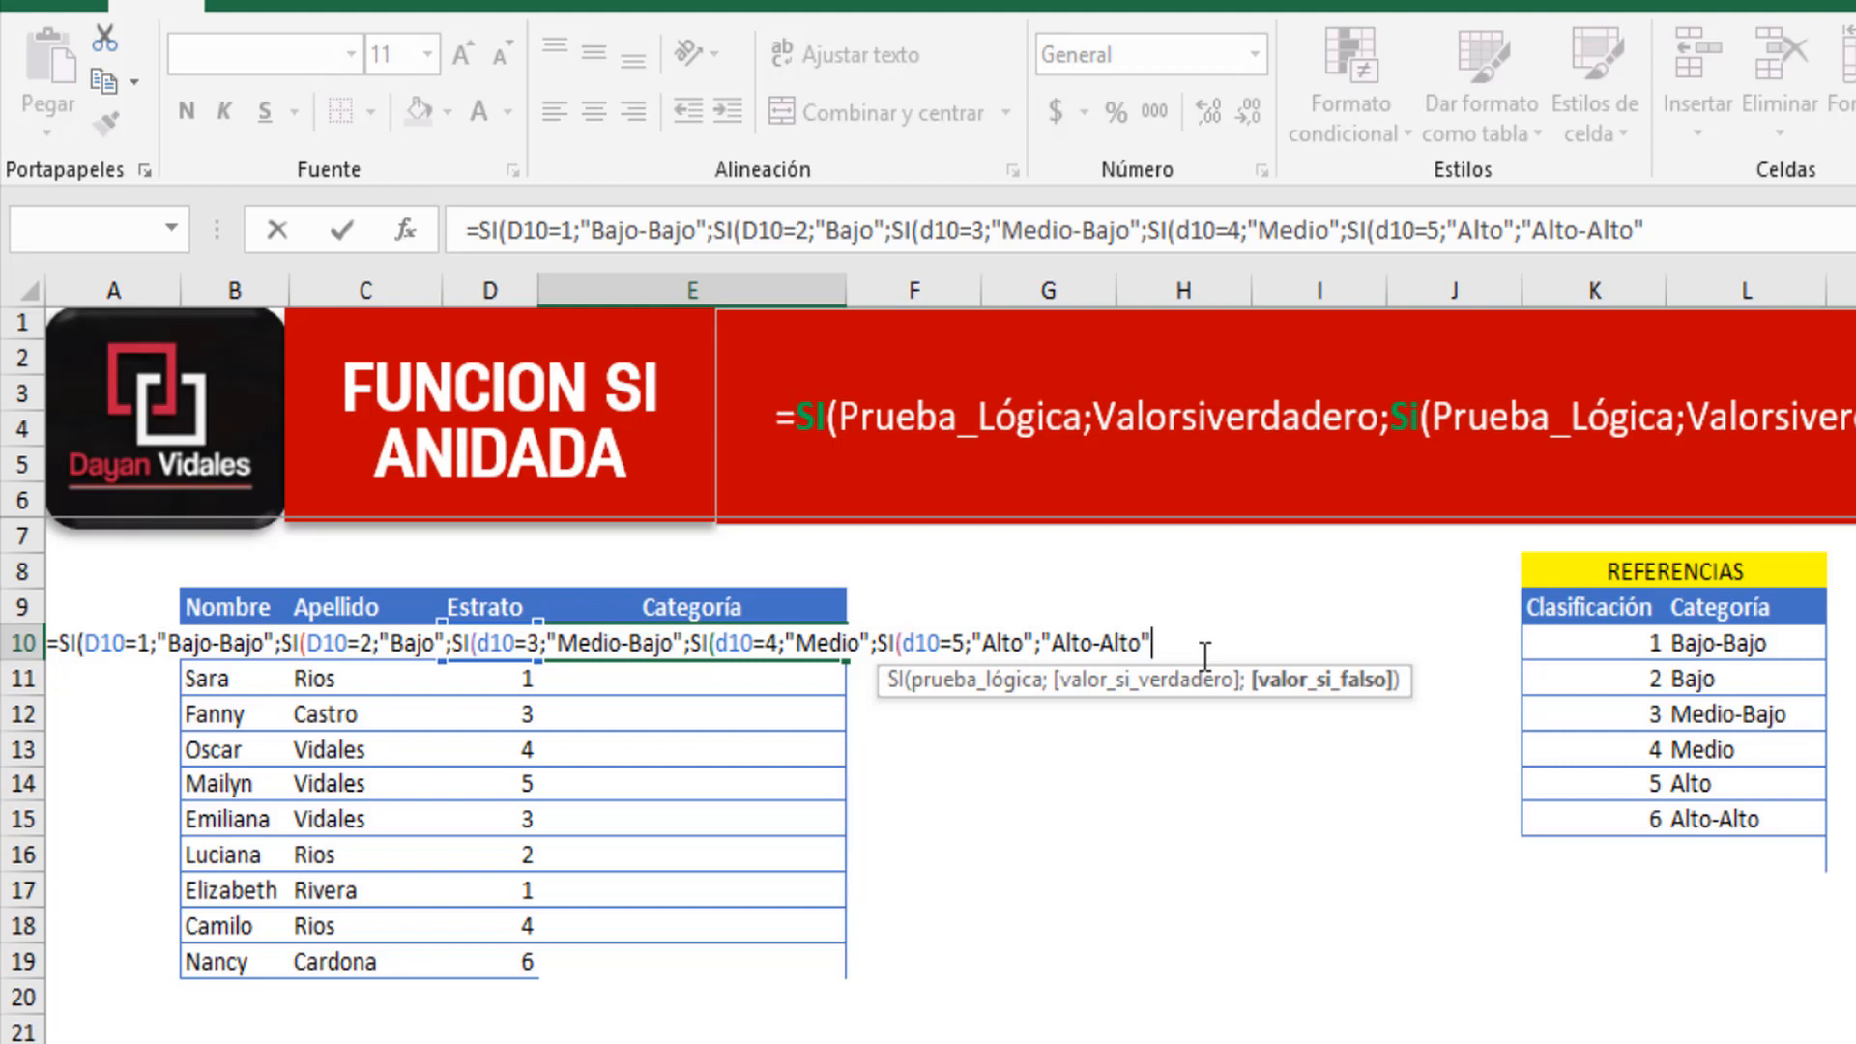
text()))
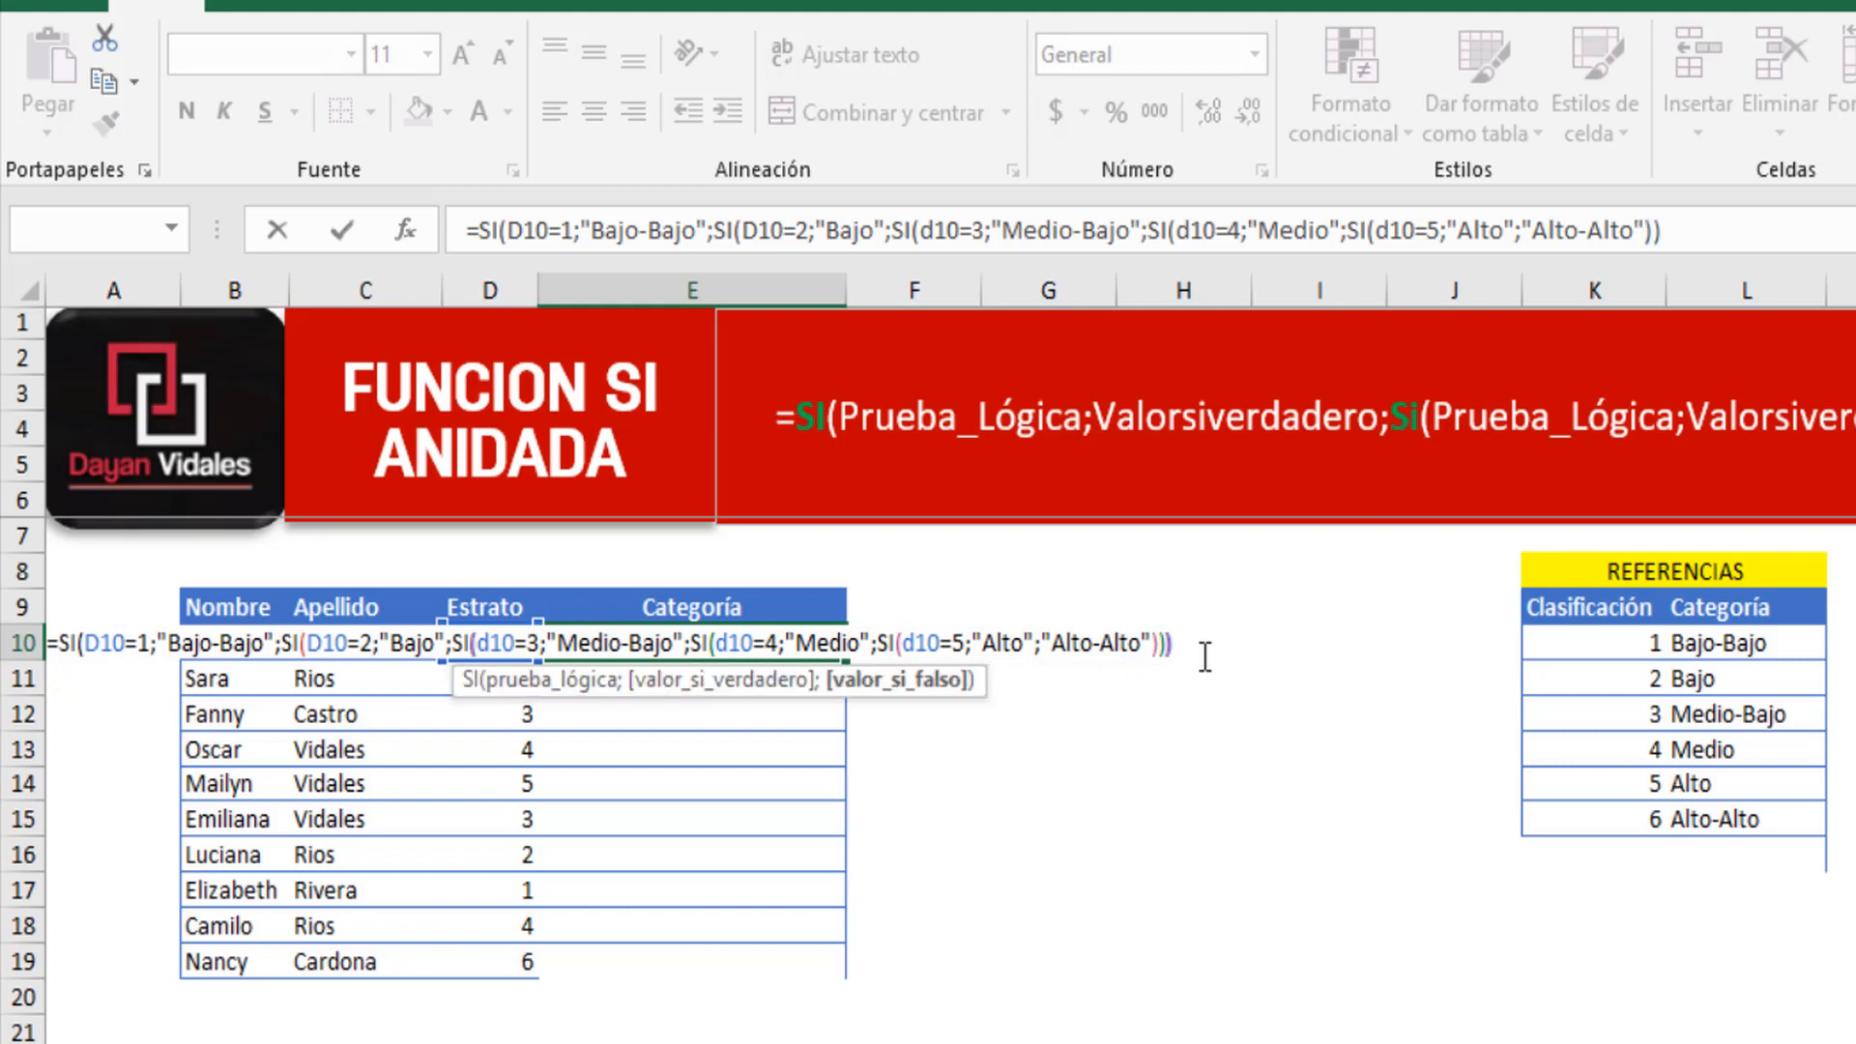
text())))
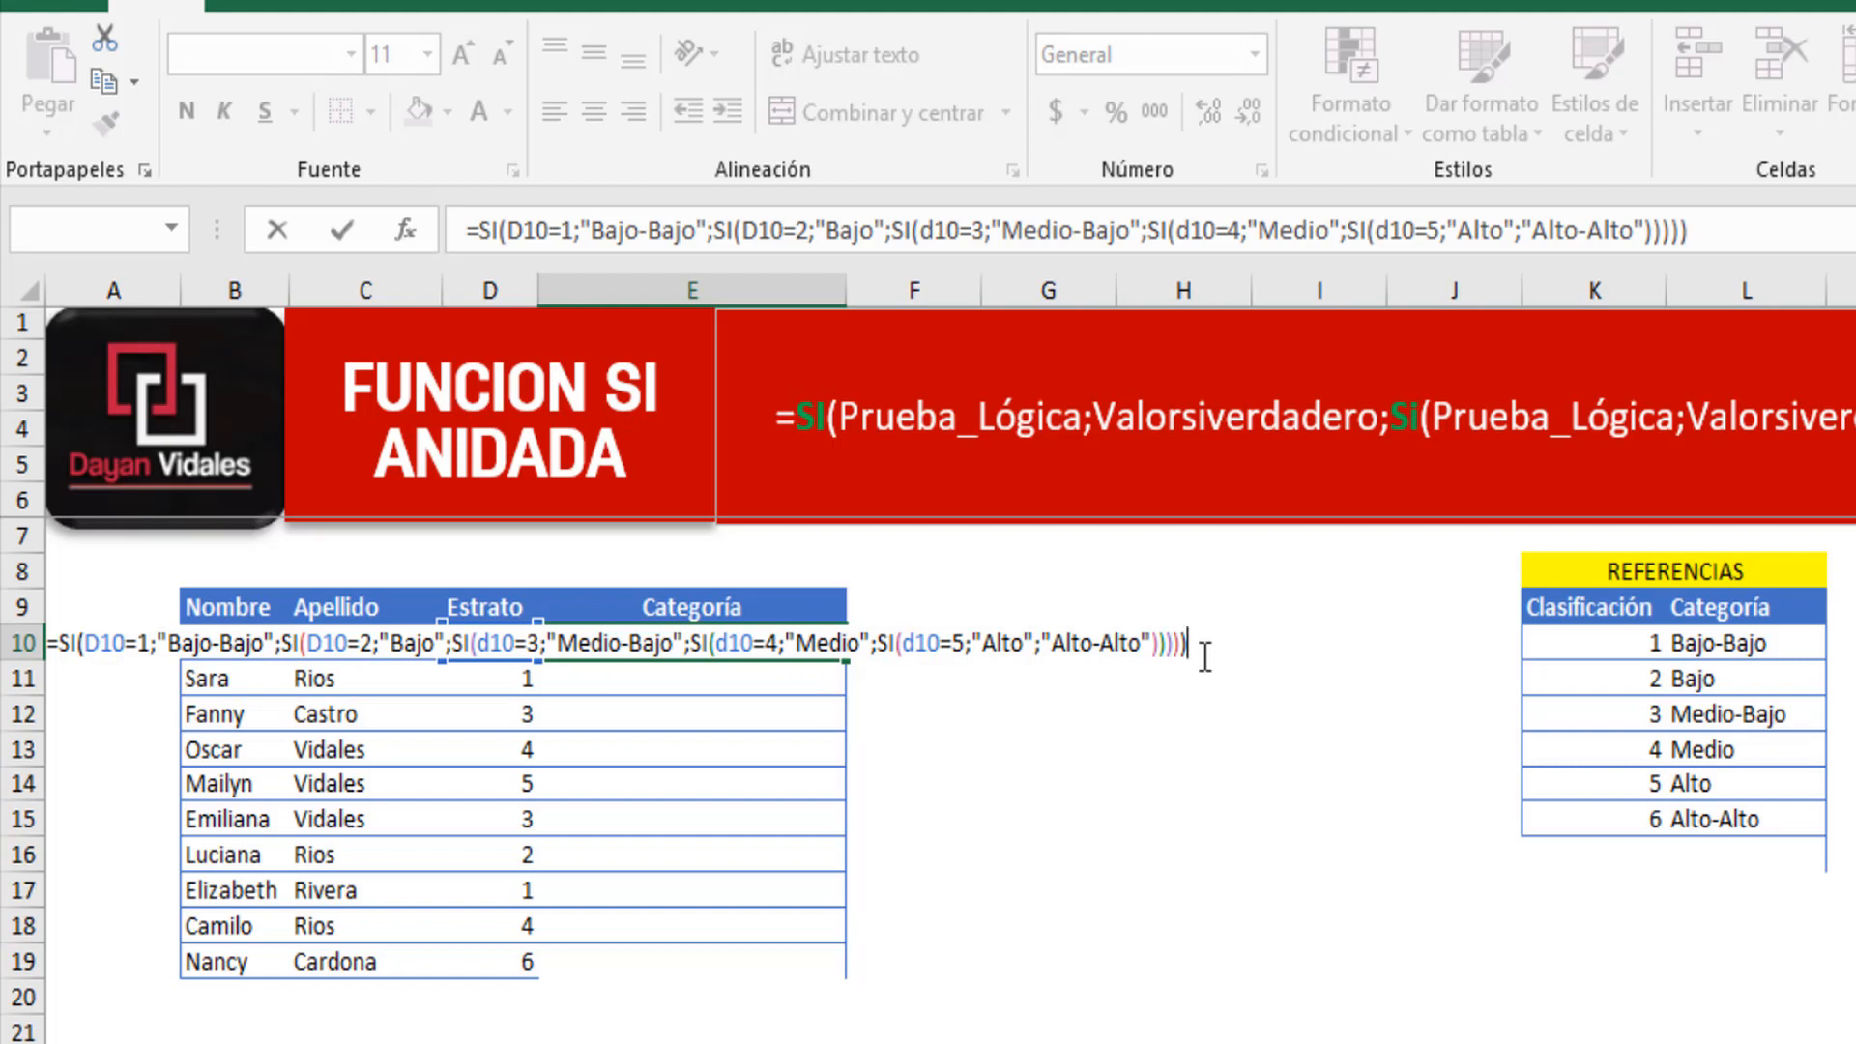
key(Return)
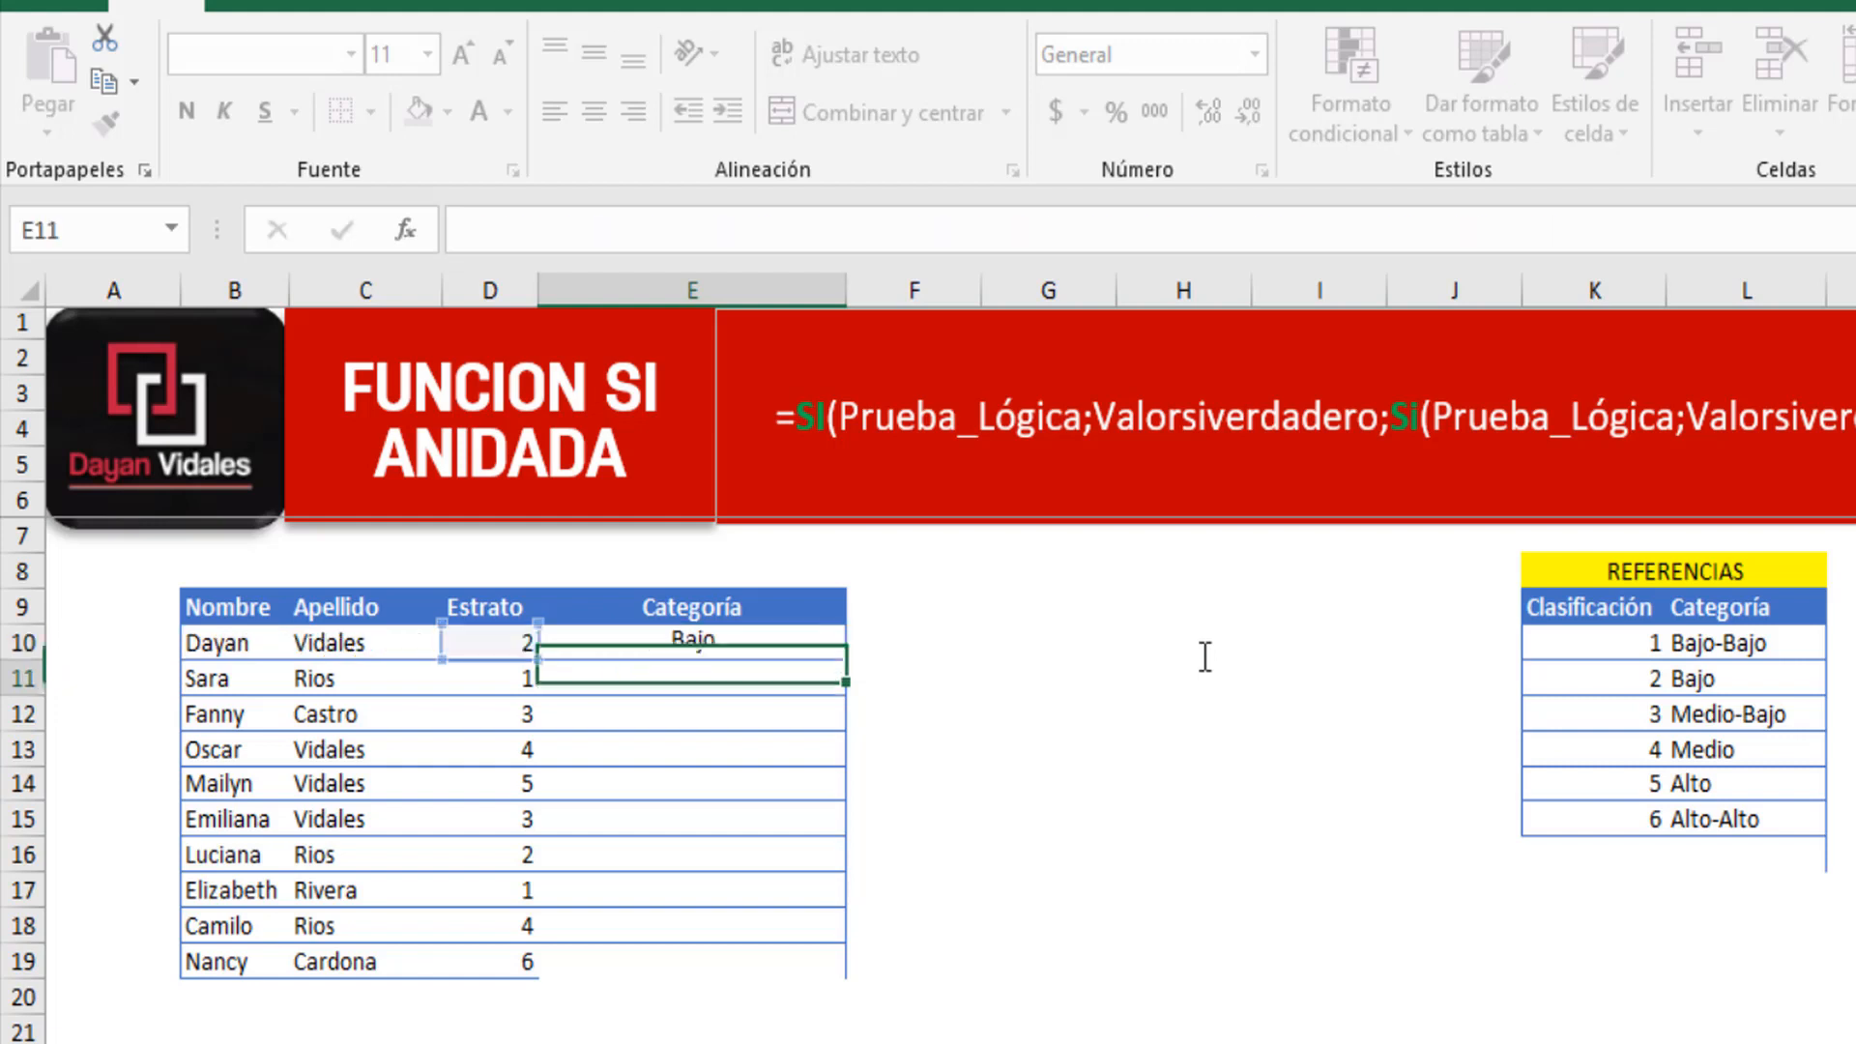
Test the E10 formula by setting the Estrato in D10 to 1, 3 and 4 in turn.
click(738, 646)
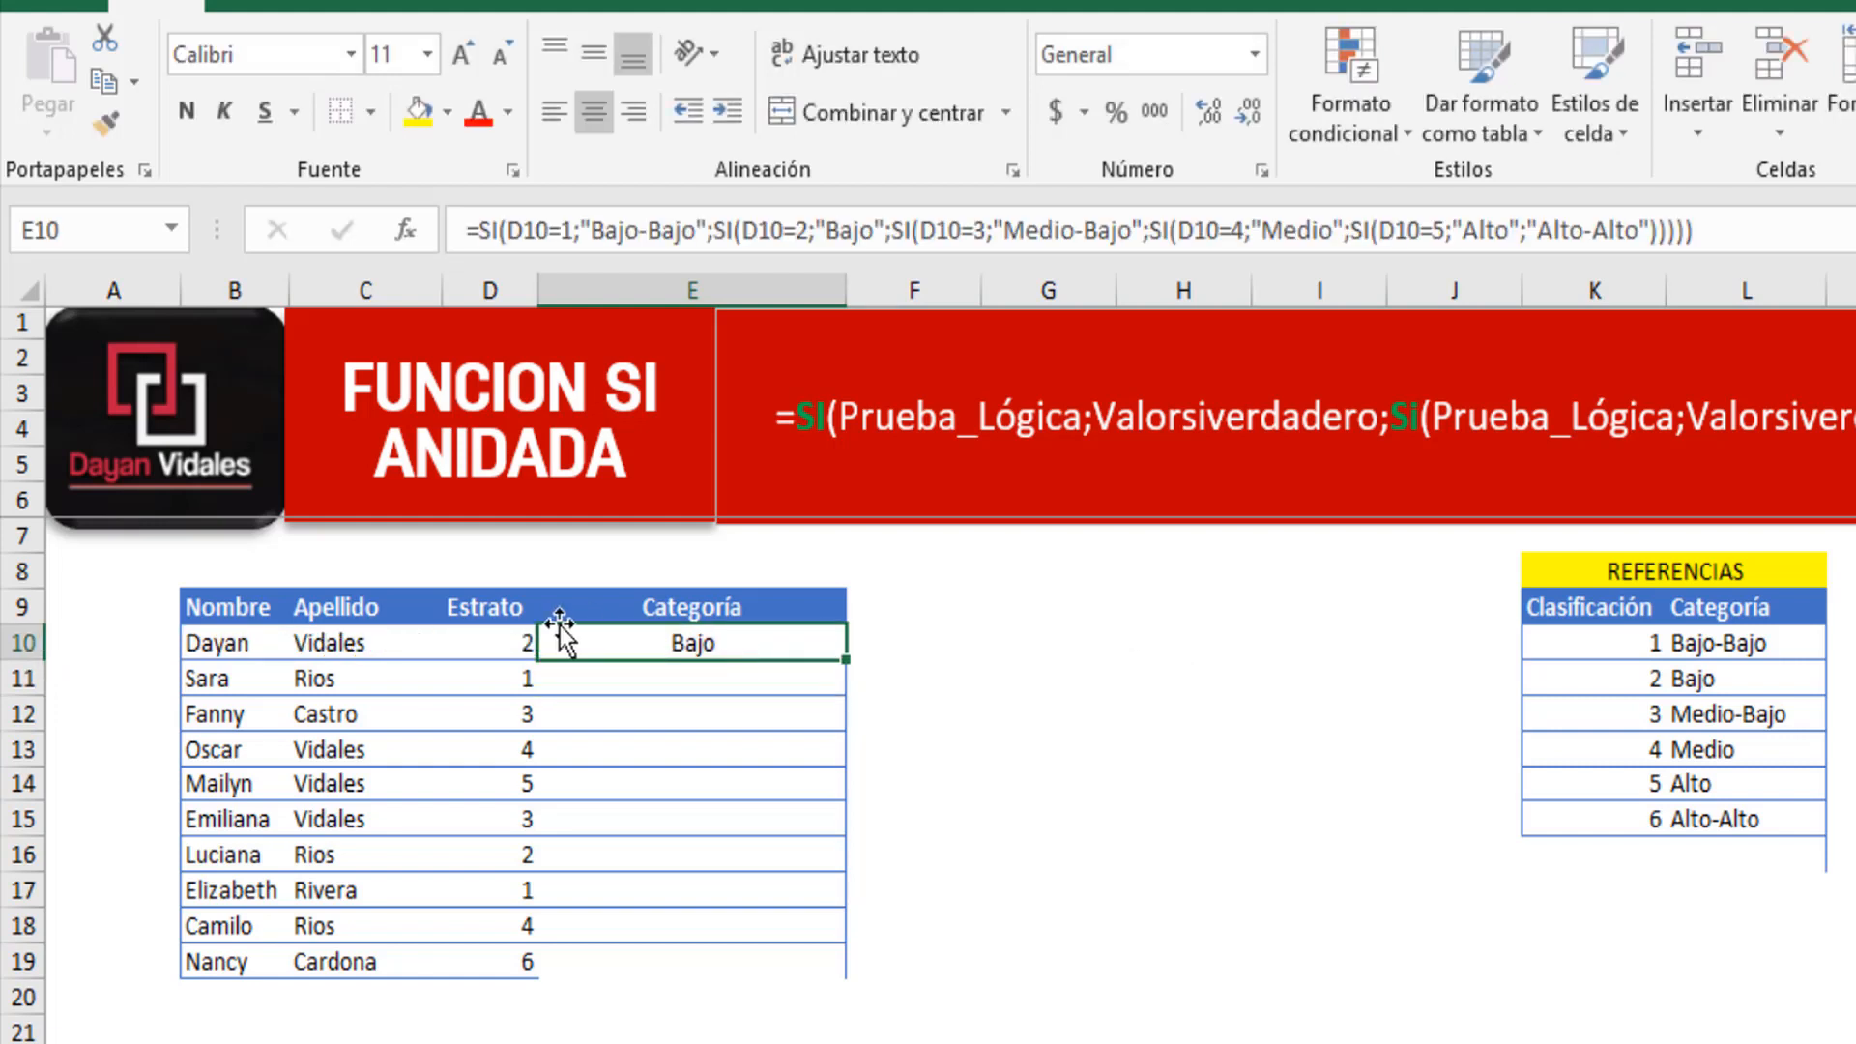
click(497, 644)
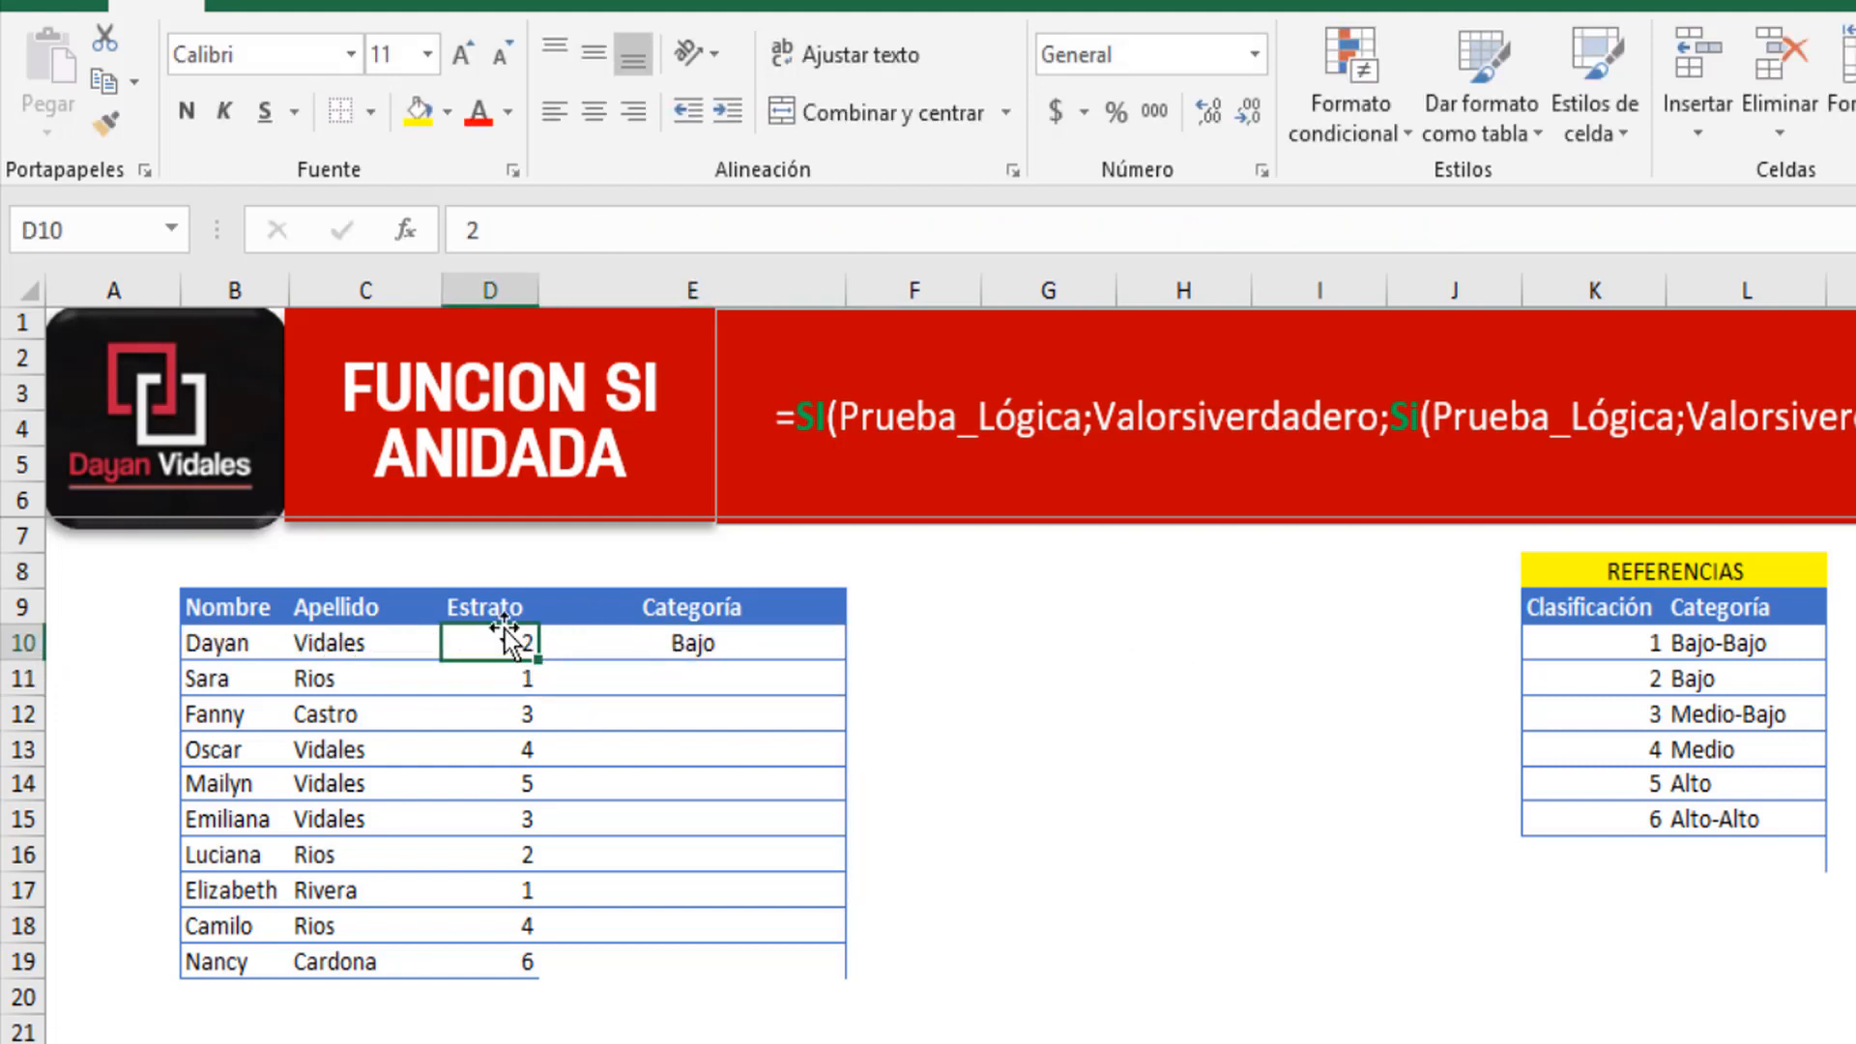
text(1)
click(813, 656)
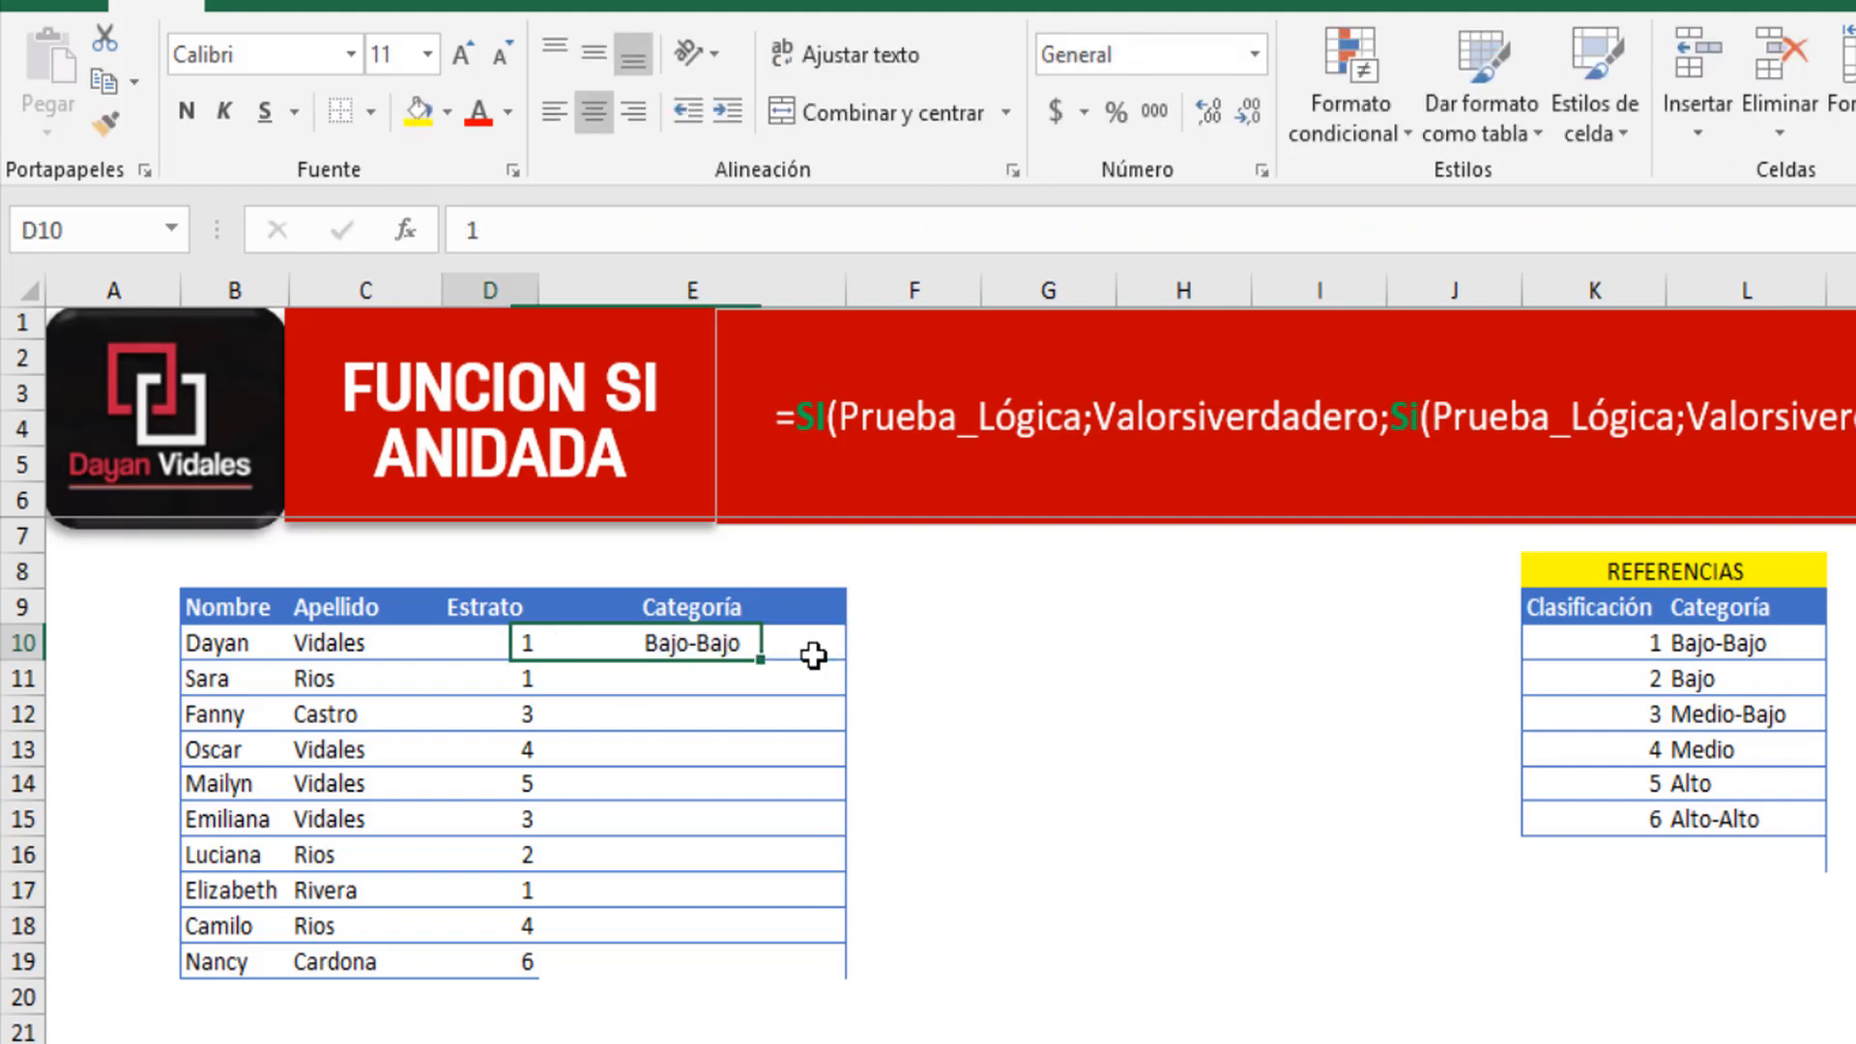
key(Left)
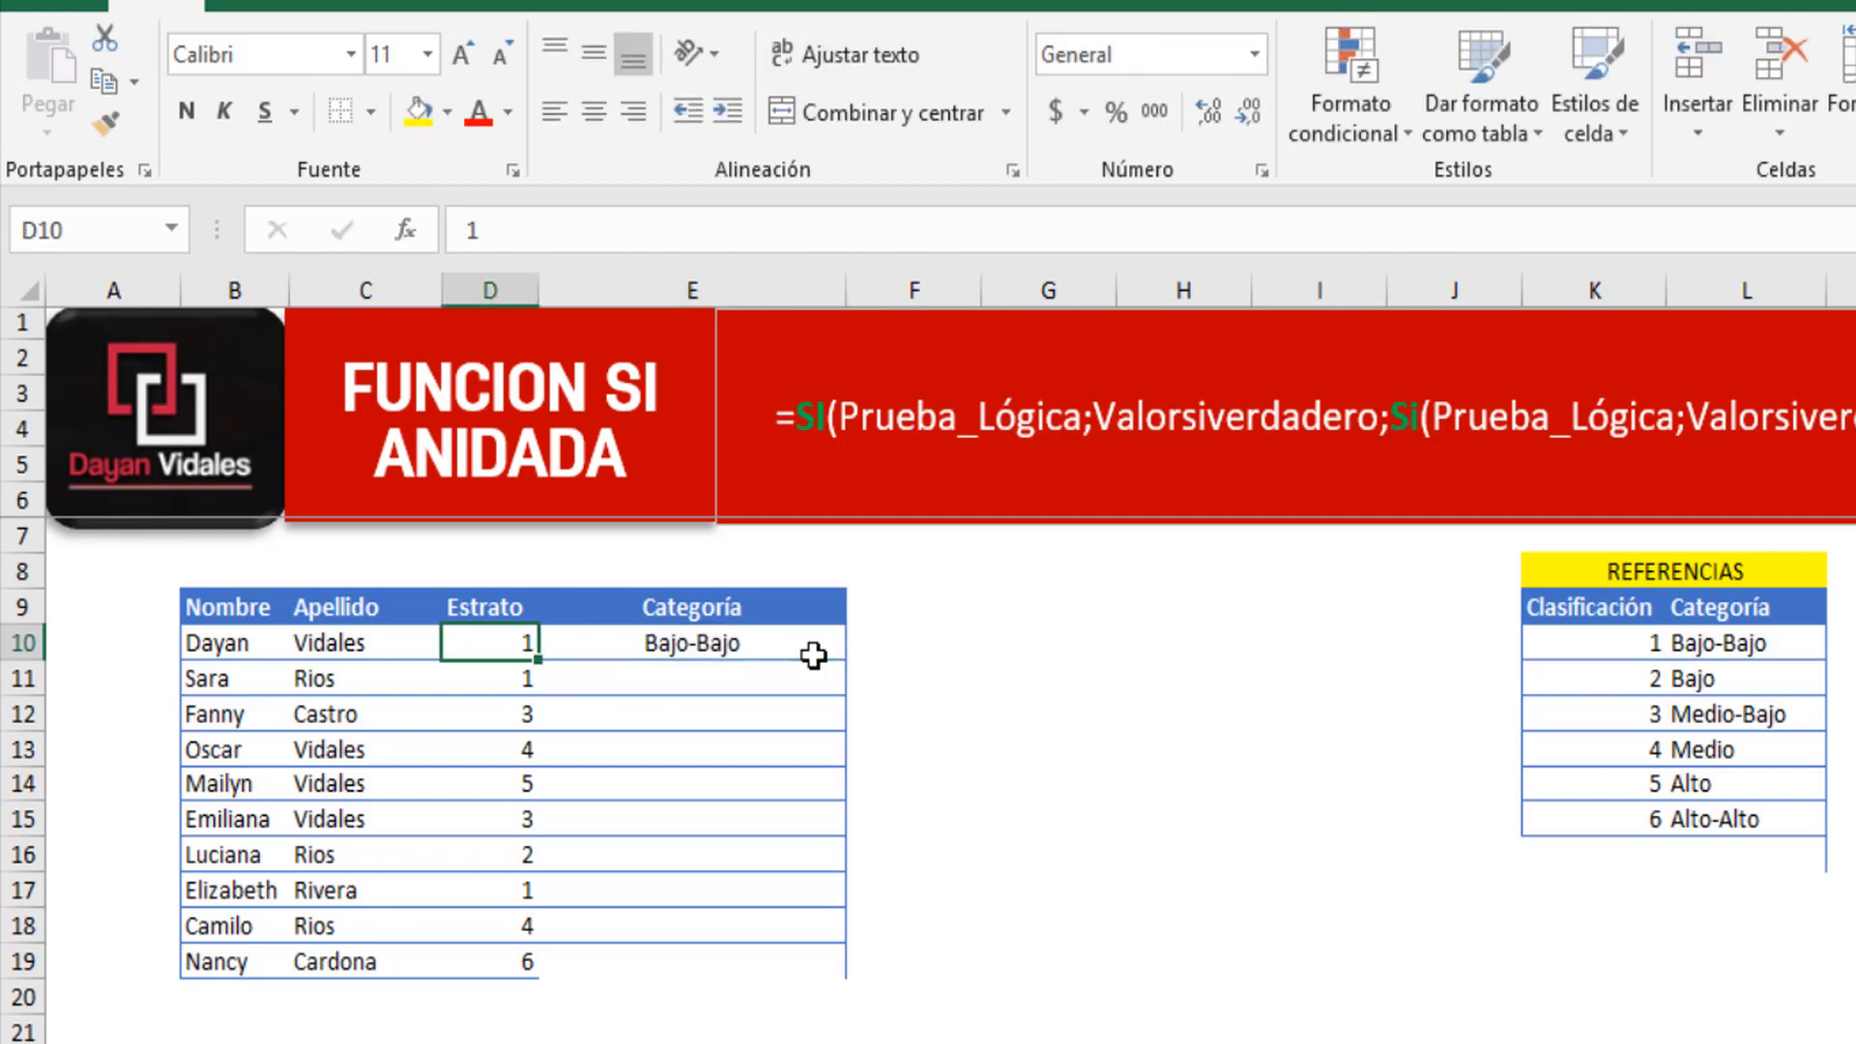
text(3)
key(ctrl+Return)
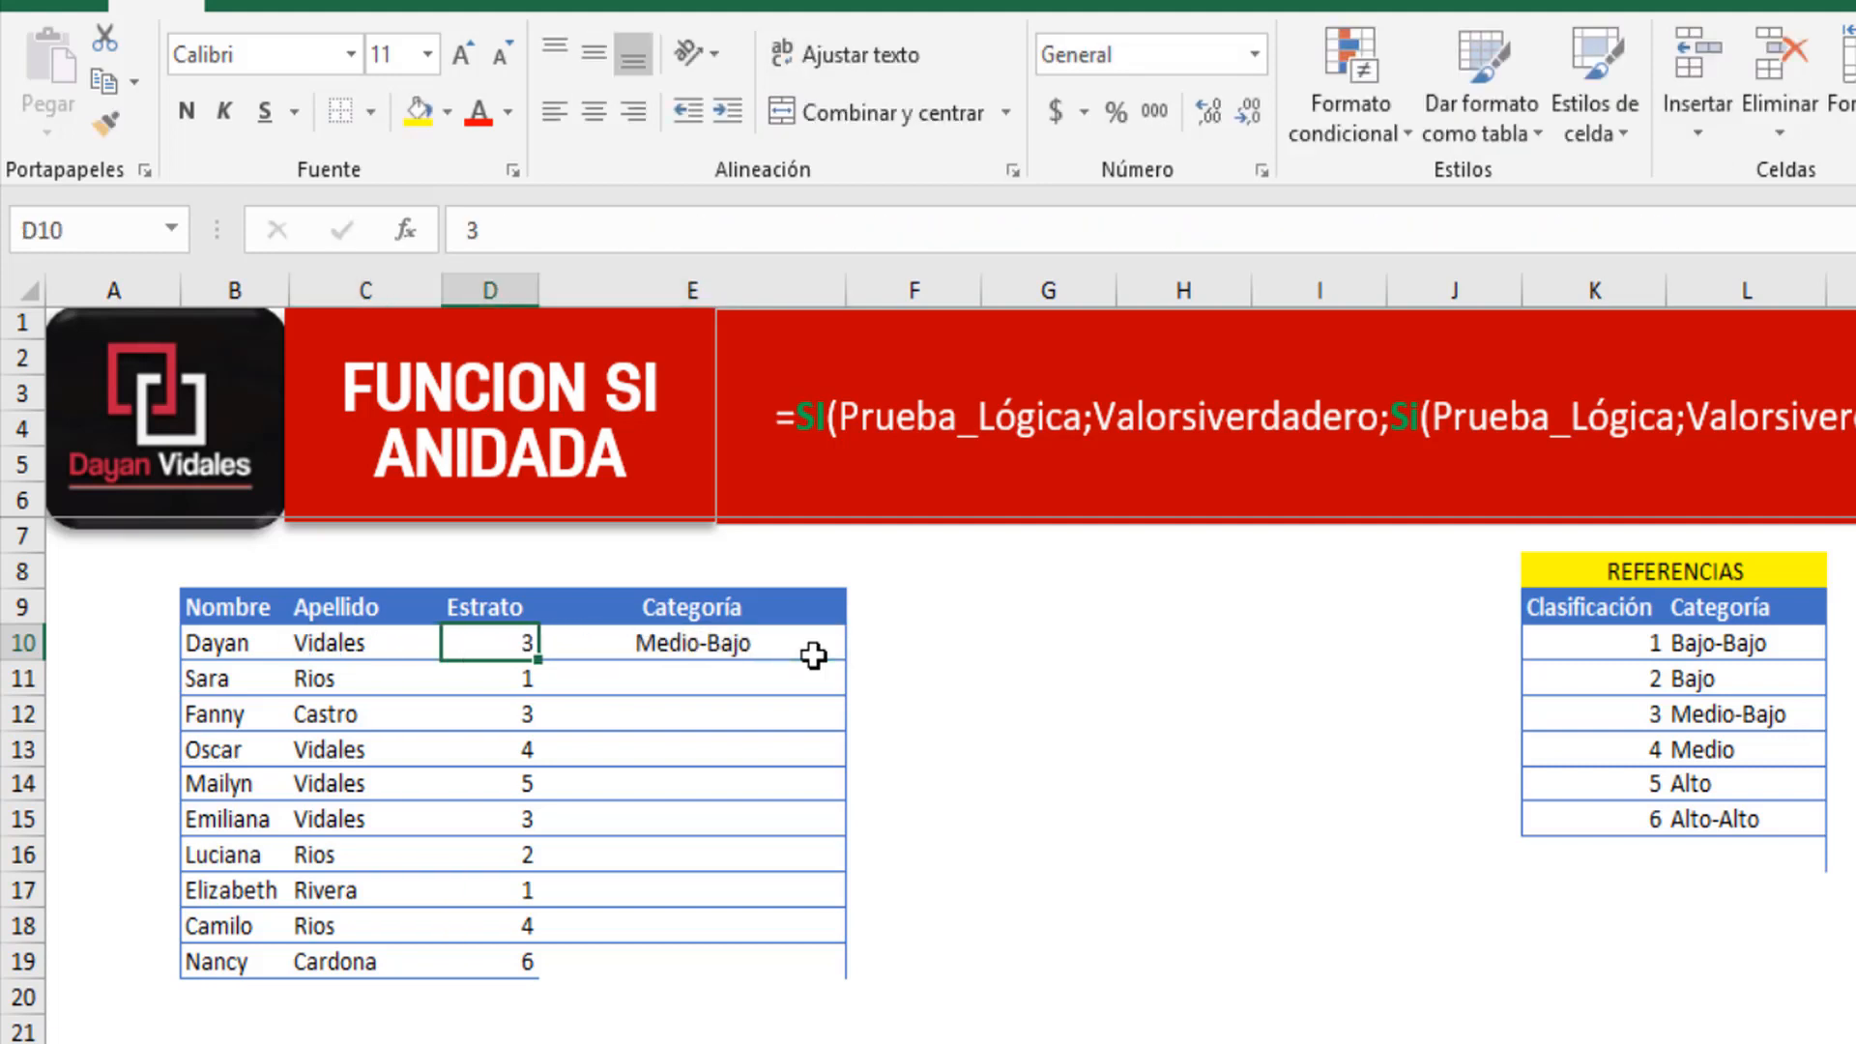
text(4)
key(Return)
key(Up)
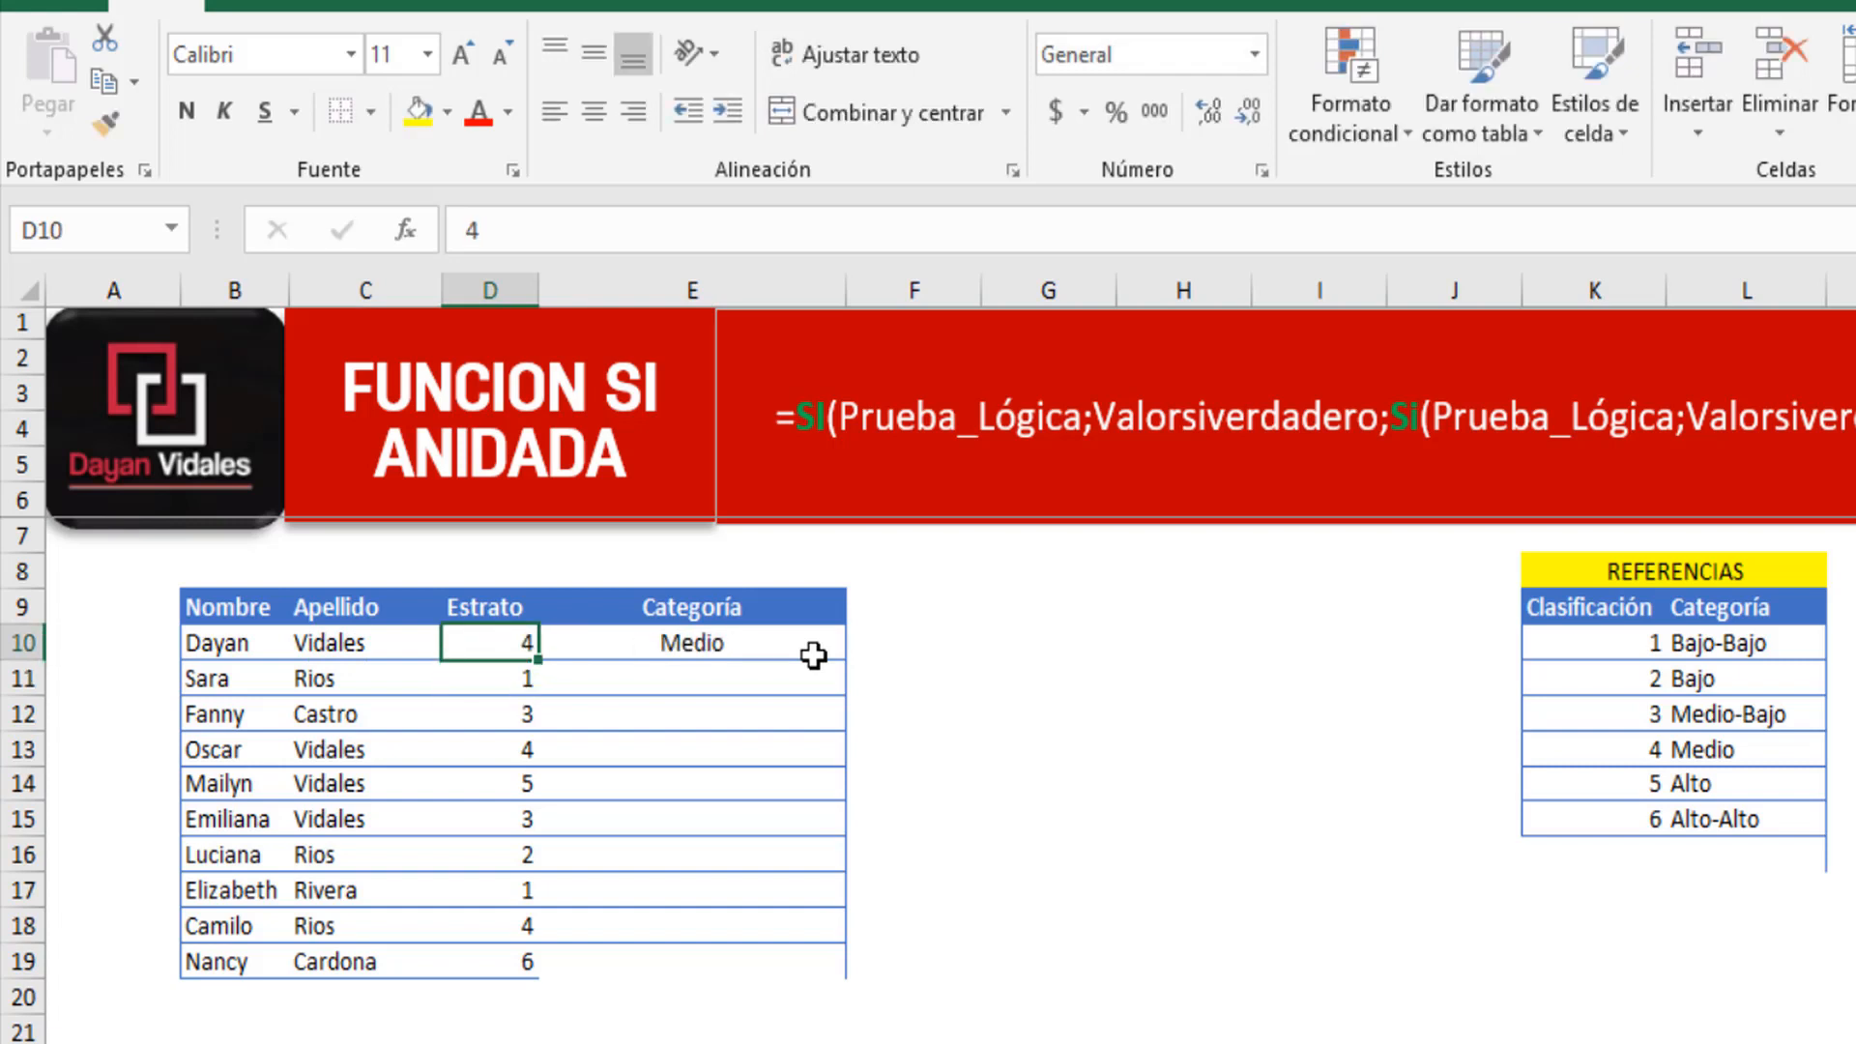
Continue testing the E10 formula by setting the Estrato in D10 to 5 and finally to 6.
text(5)
key(Return)
key(Up)
text(6)
key(Return)
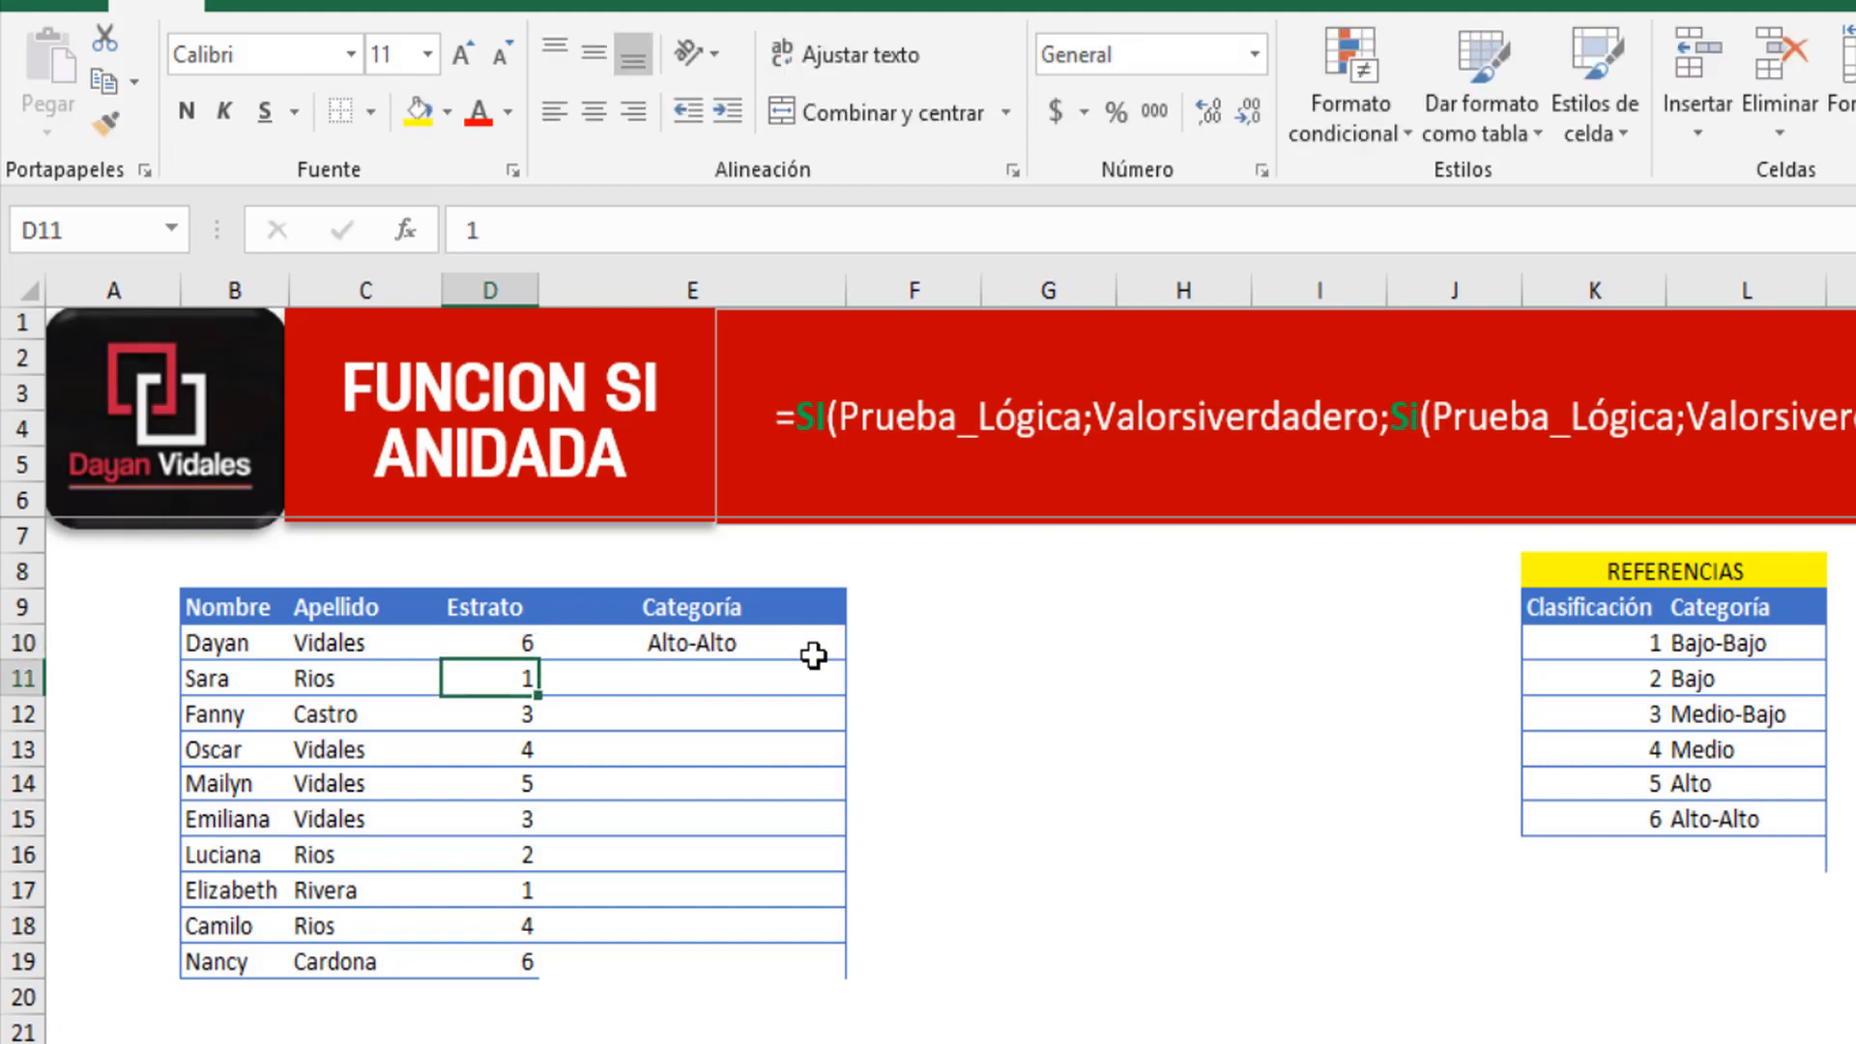
Fill the nested SI formula from E10 down the Categoría column to E19.
click(758, 646)
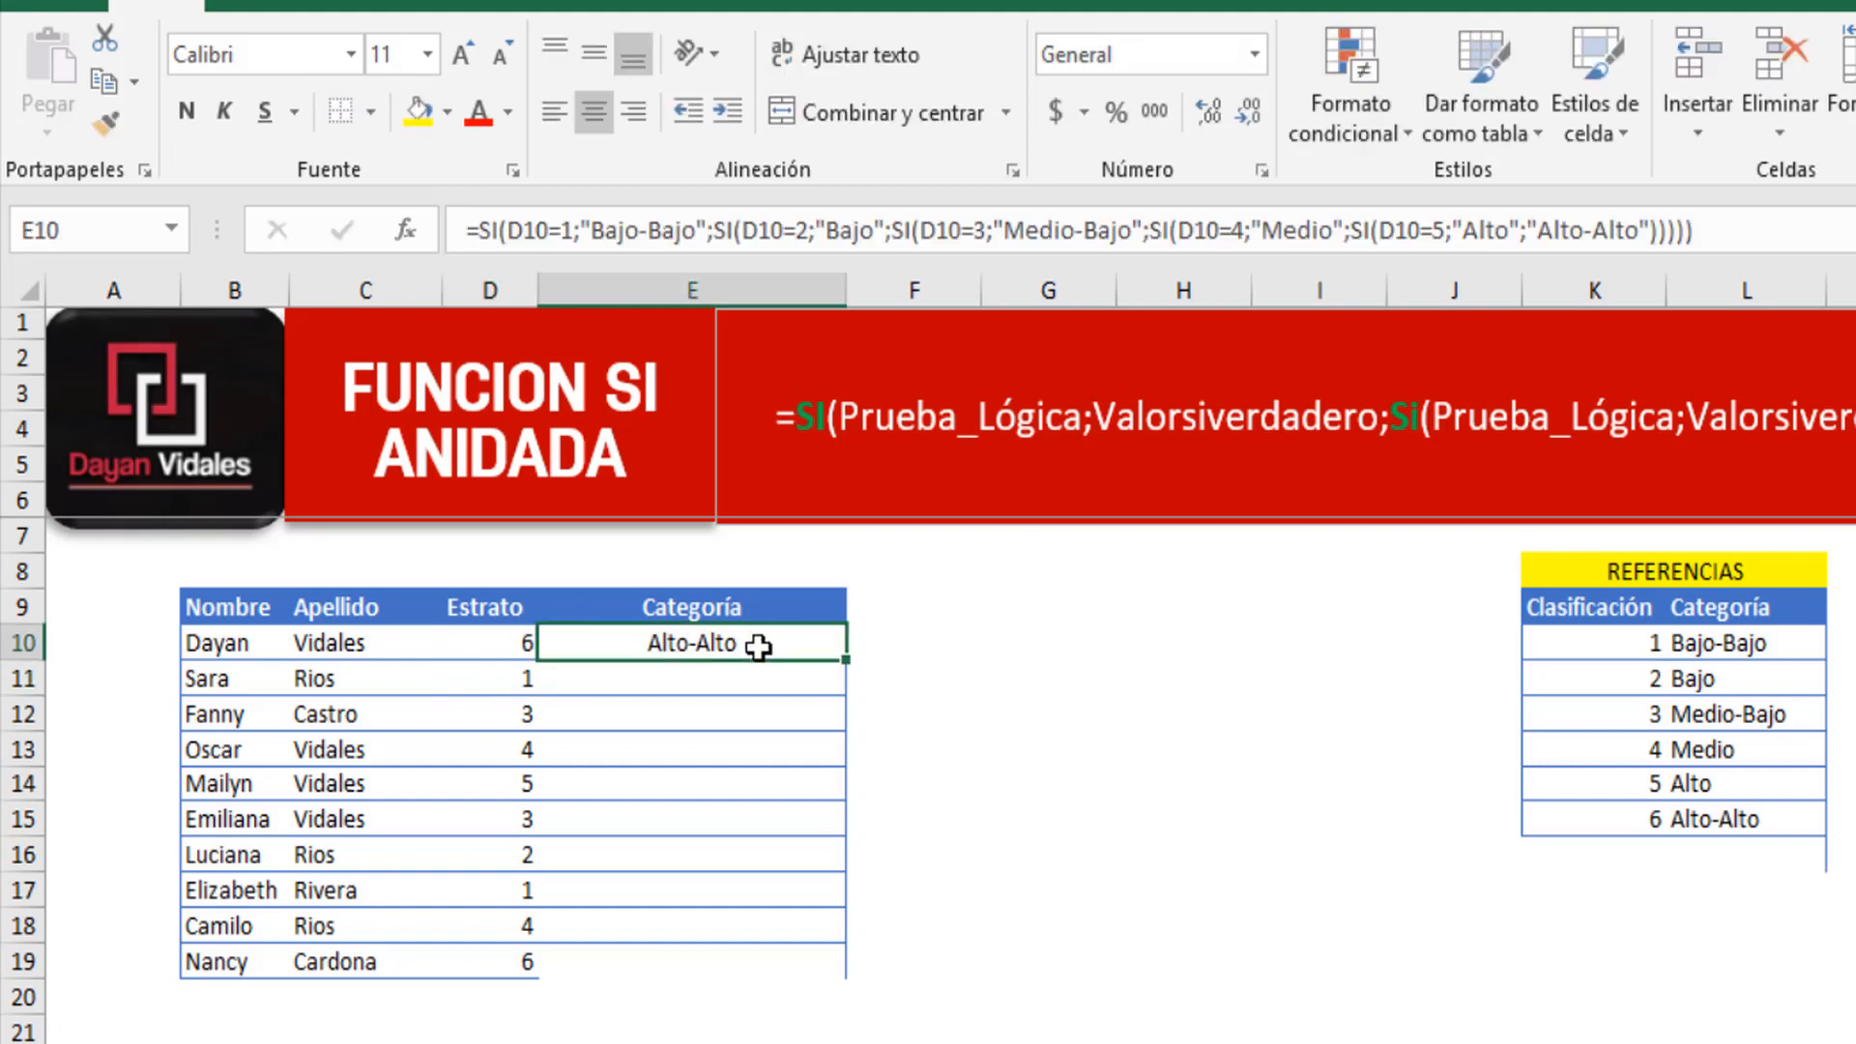
click(528, 642)
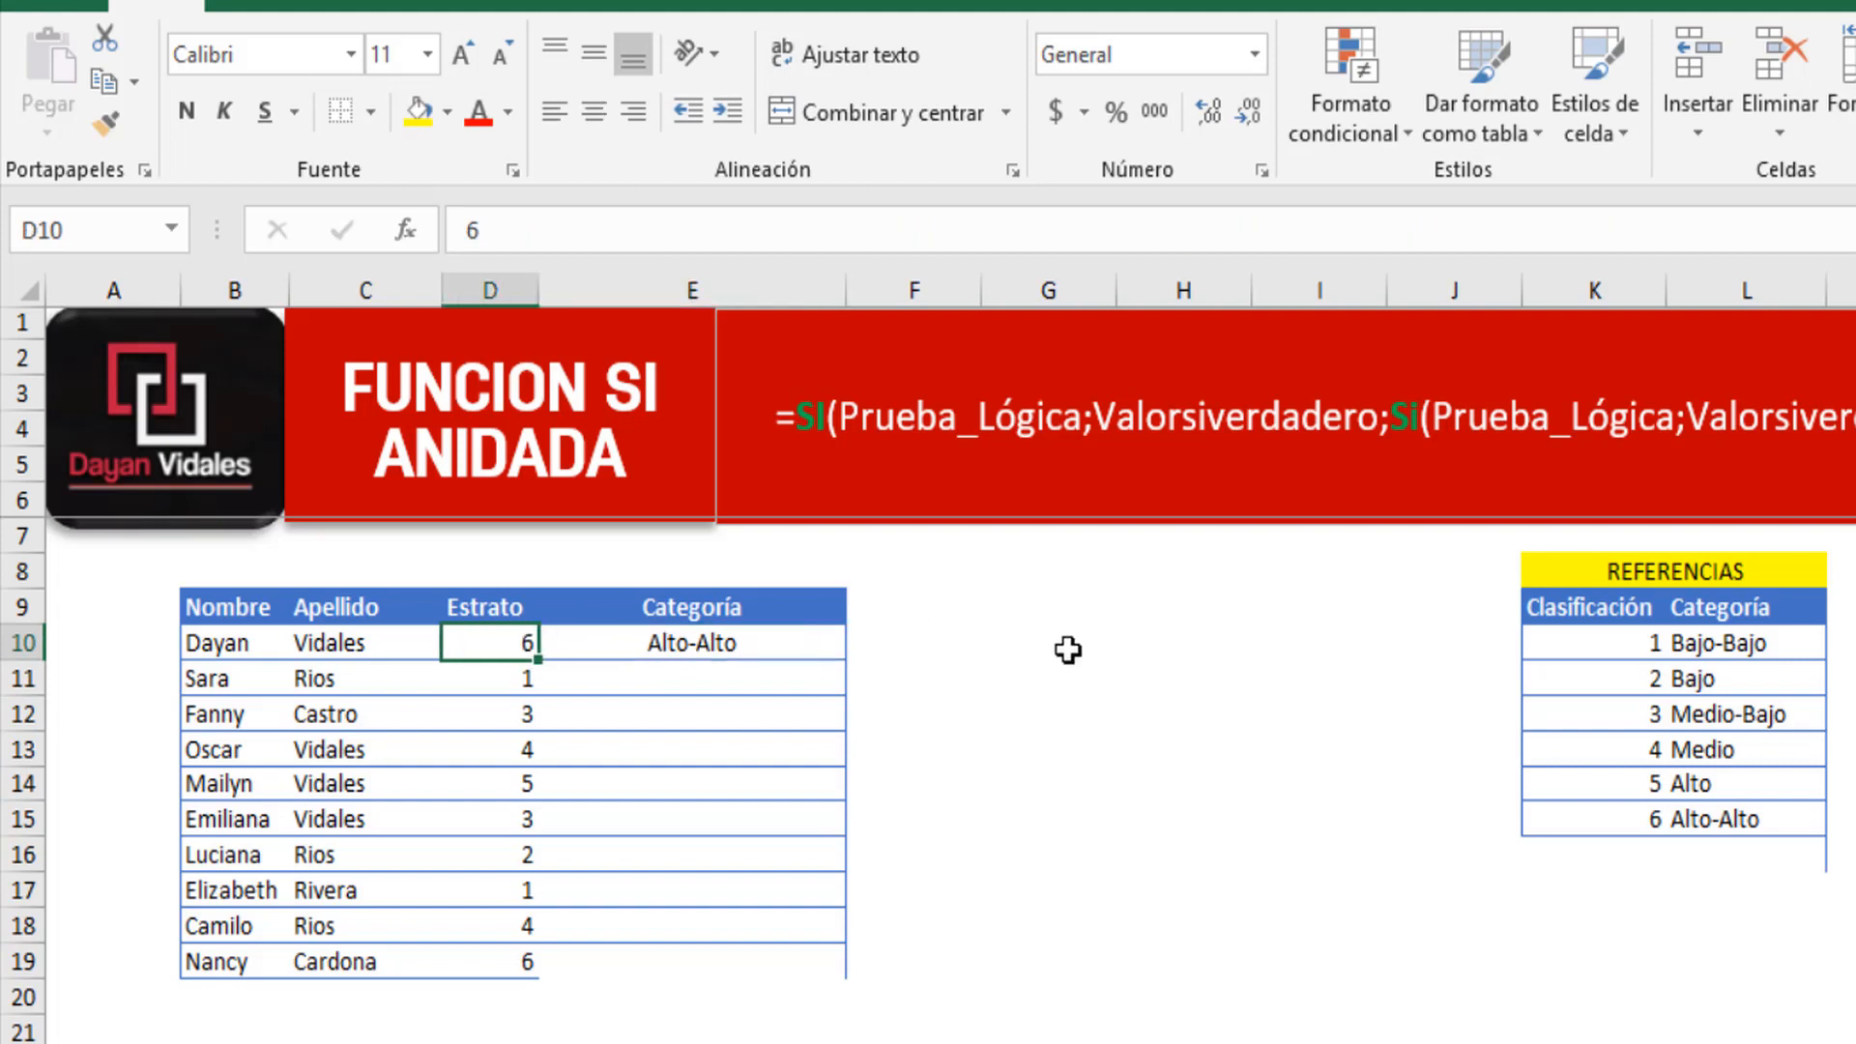
click(781, 652)
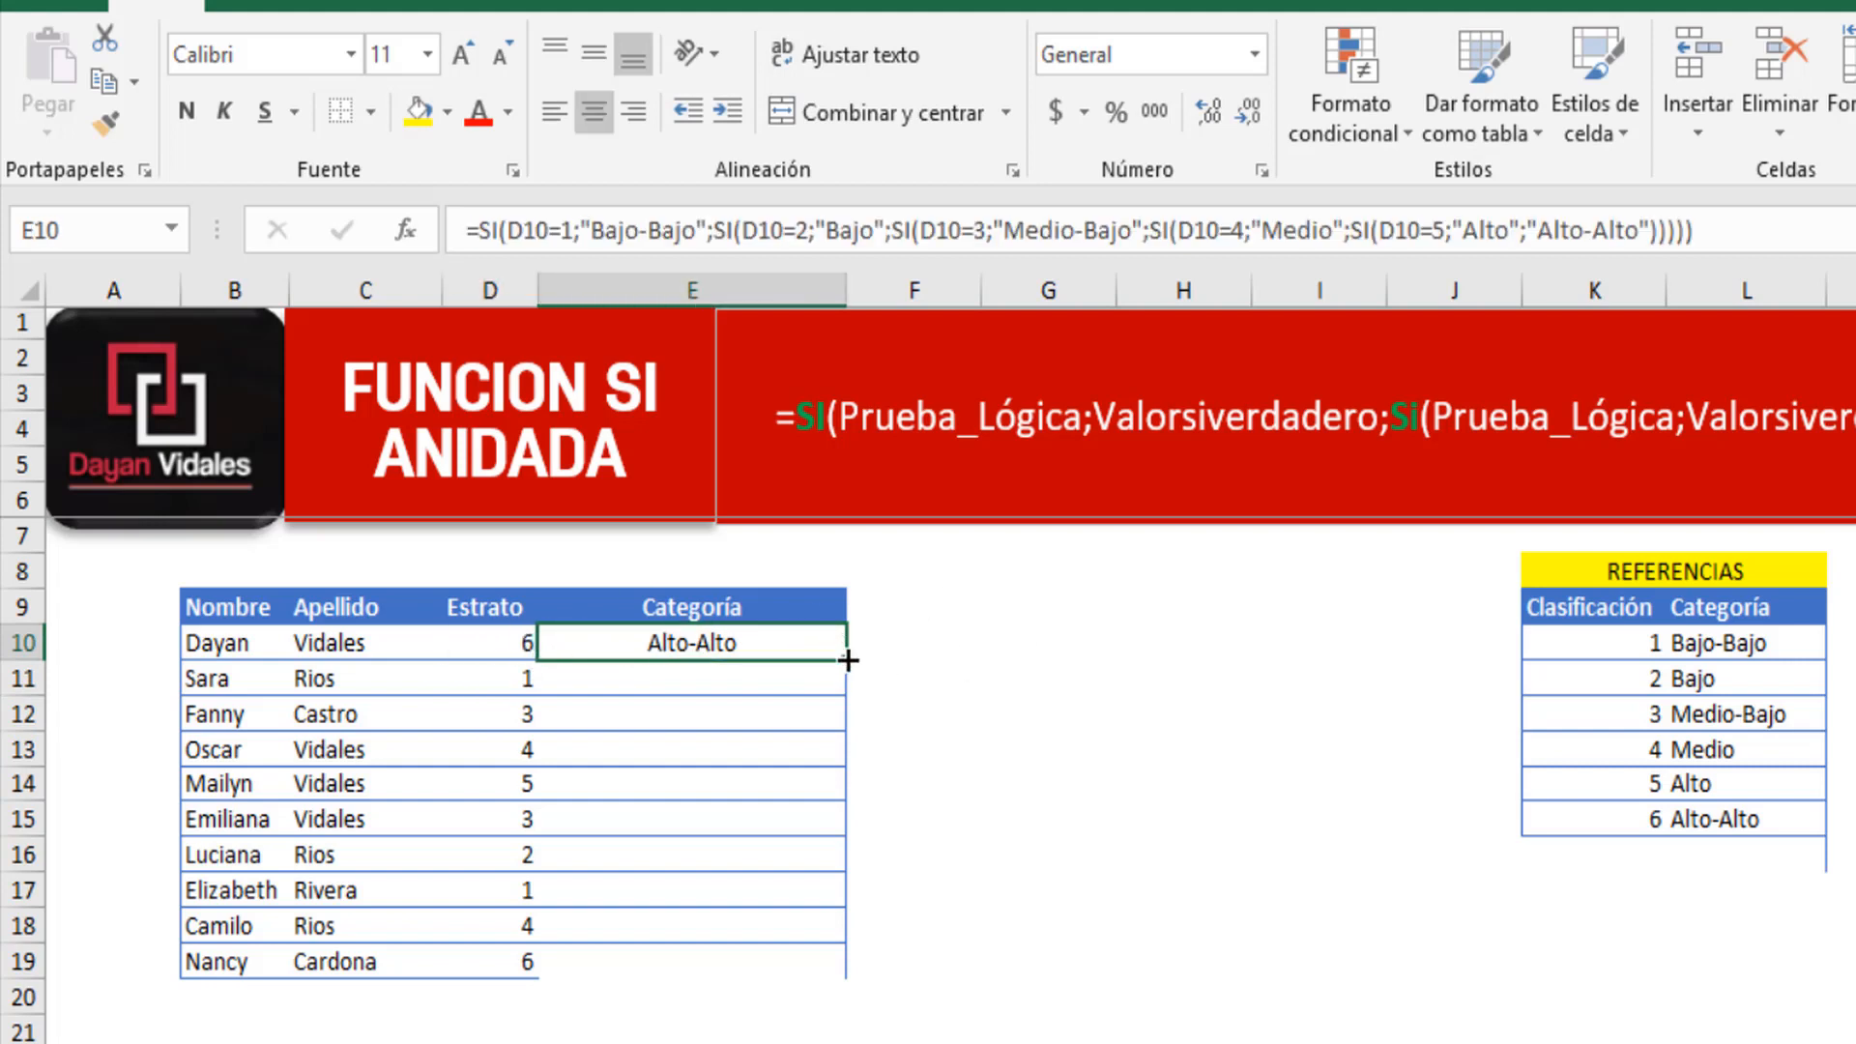
double_click(848, 660)
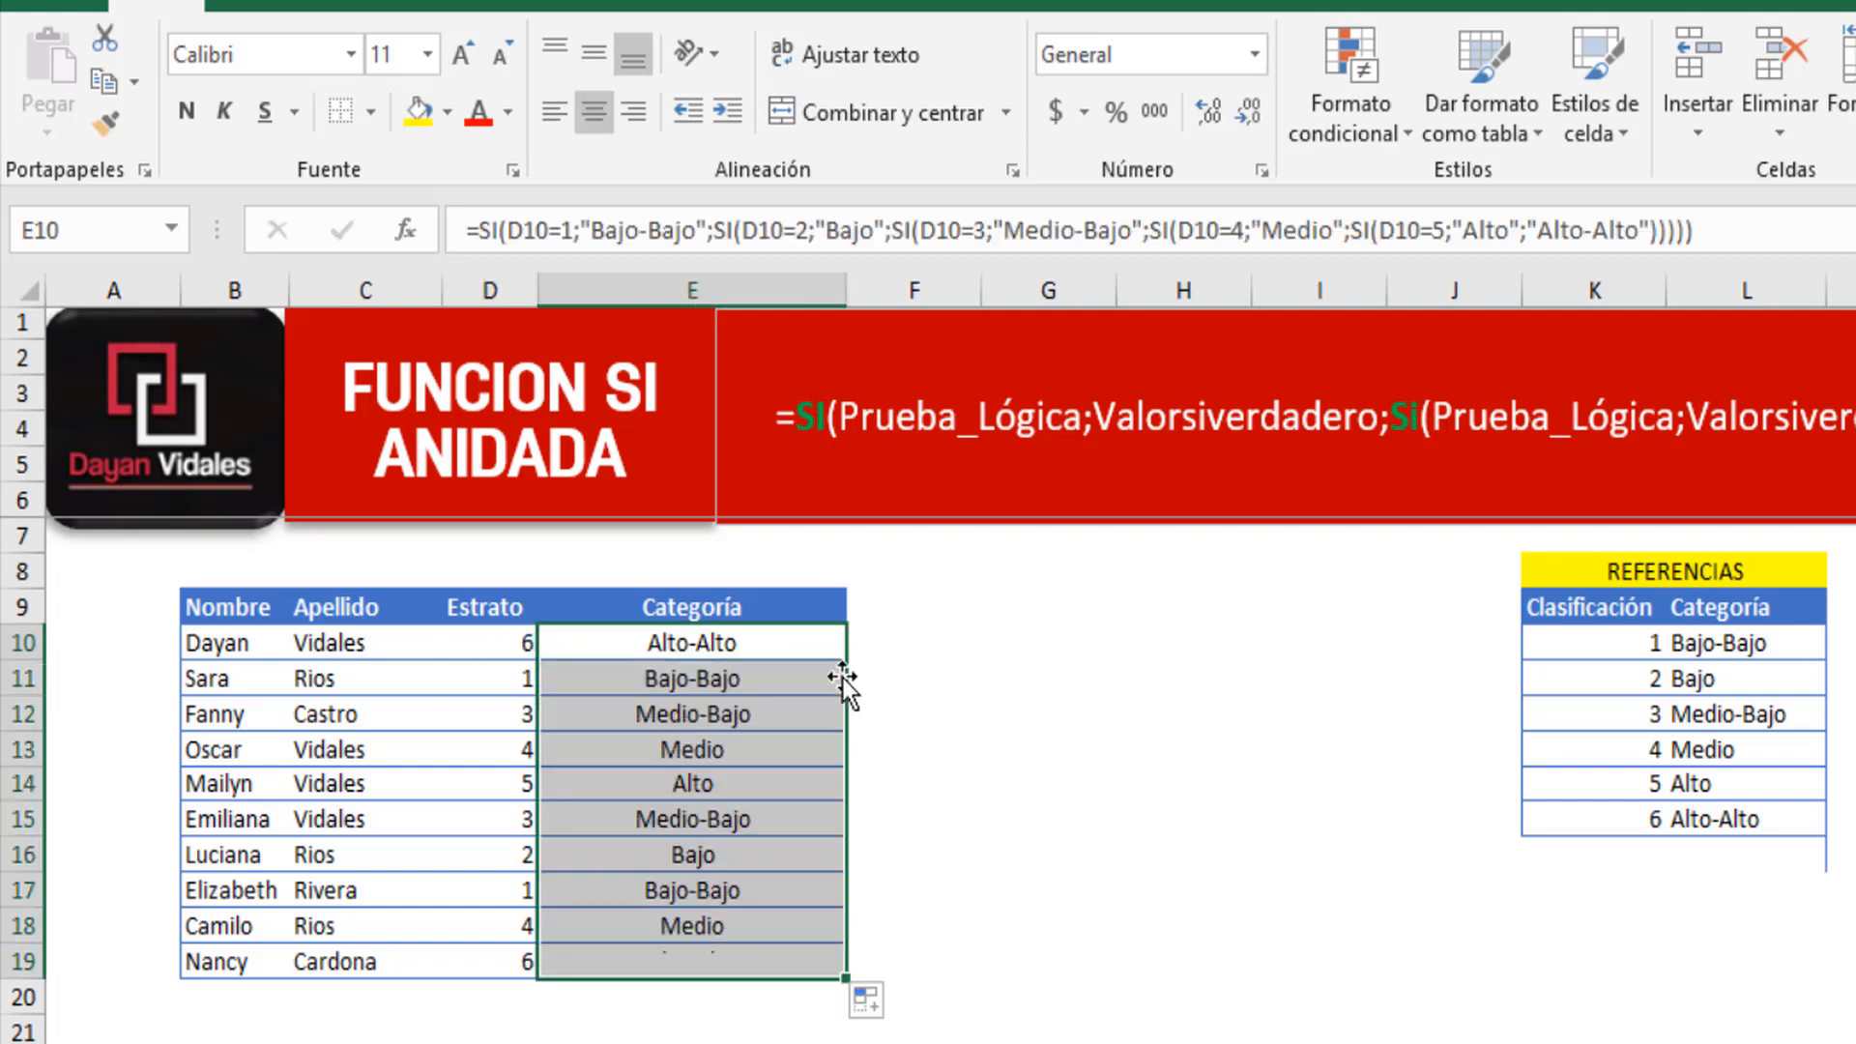
Check the filled Categoría formulas against the Estrato values of several rows.
click(660, 659)
click(676, 749)
click(680, 855)
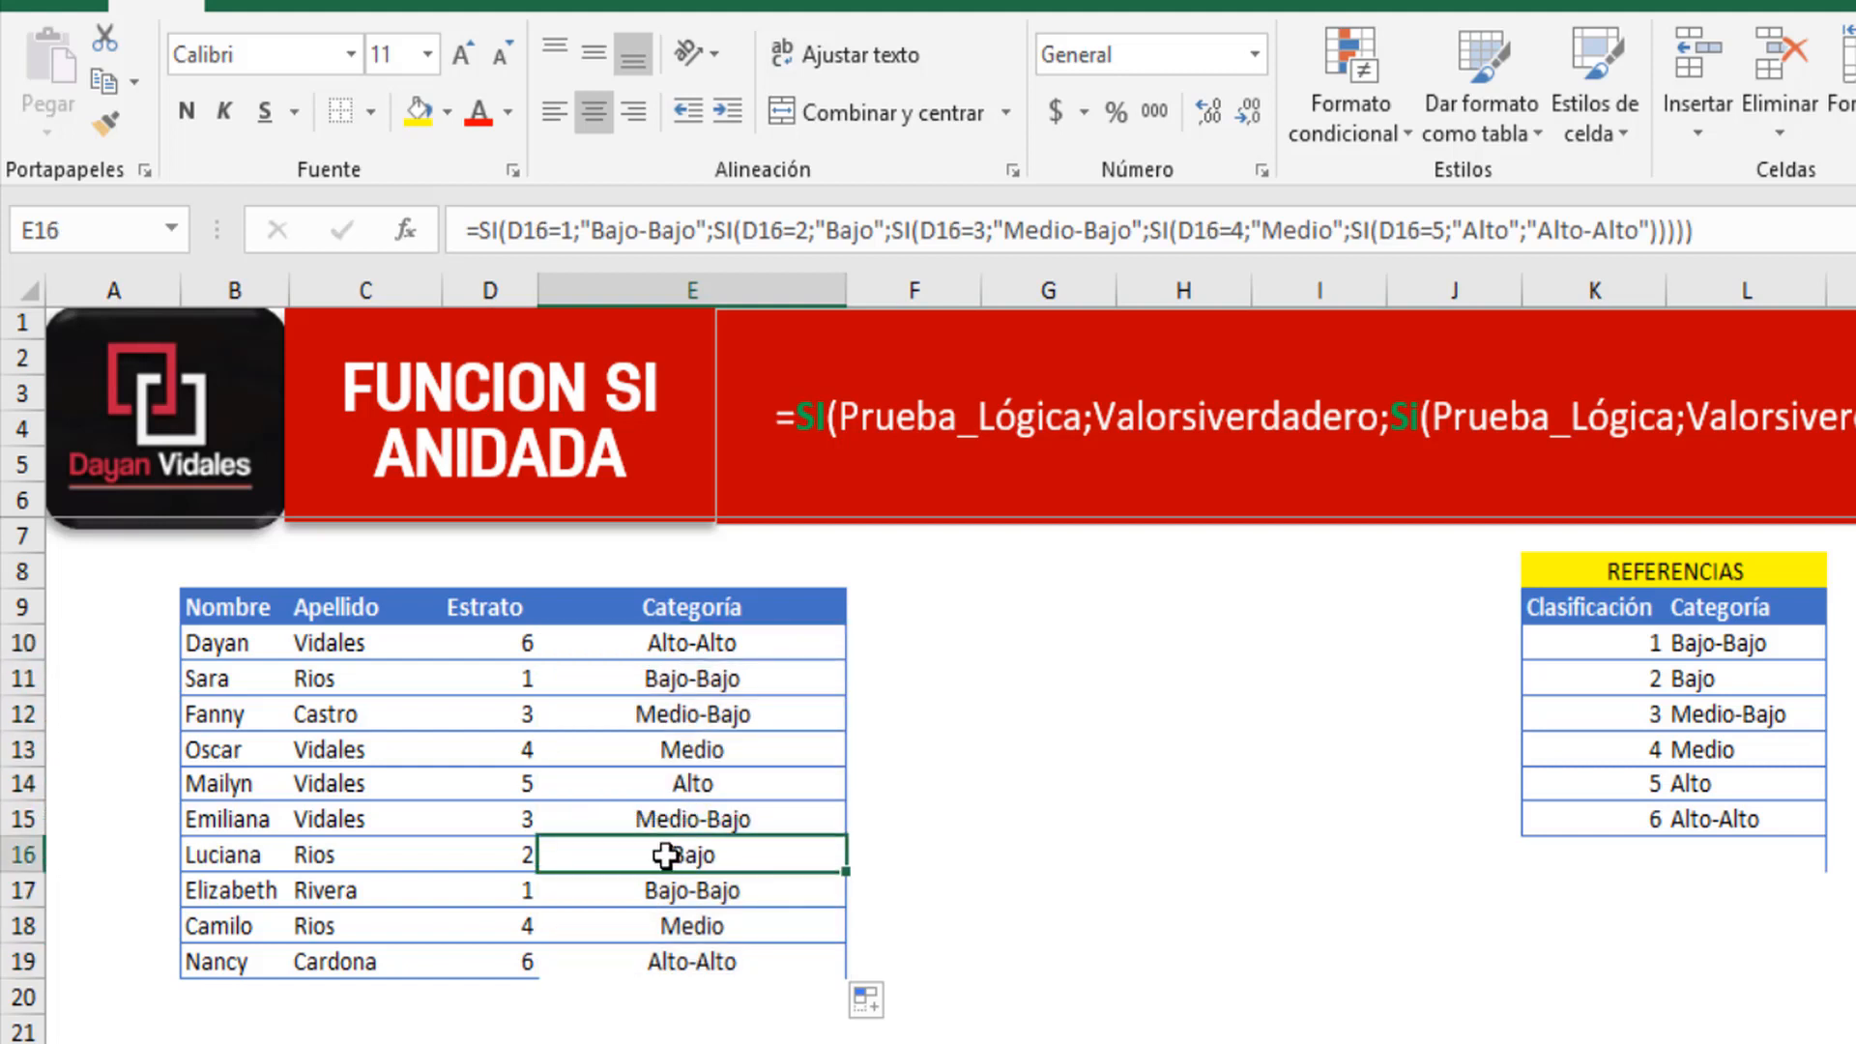
click(525, 863)
click(528, 951)
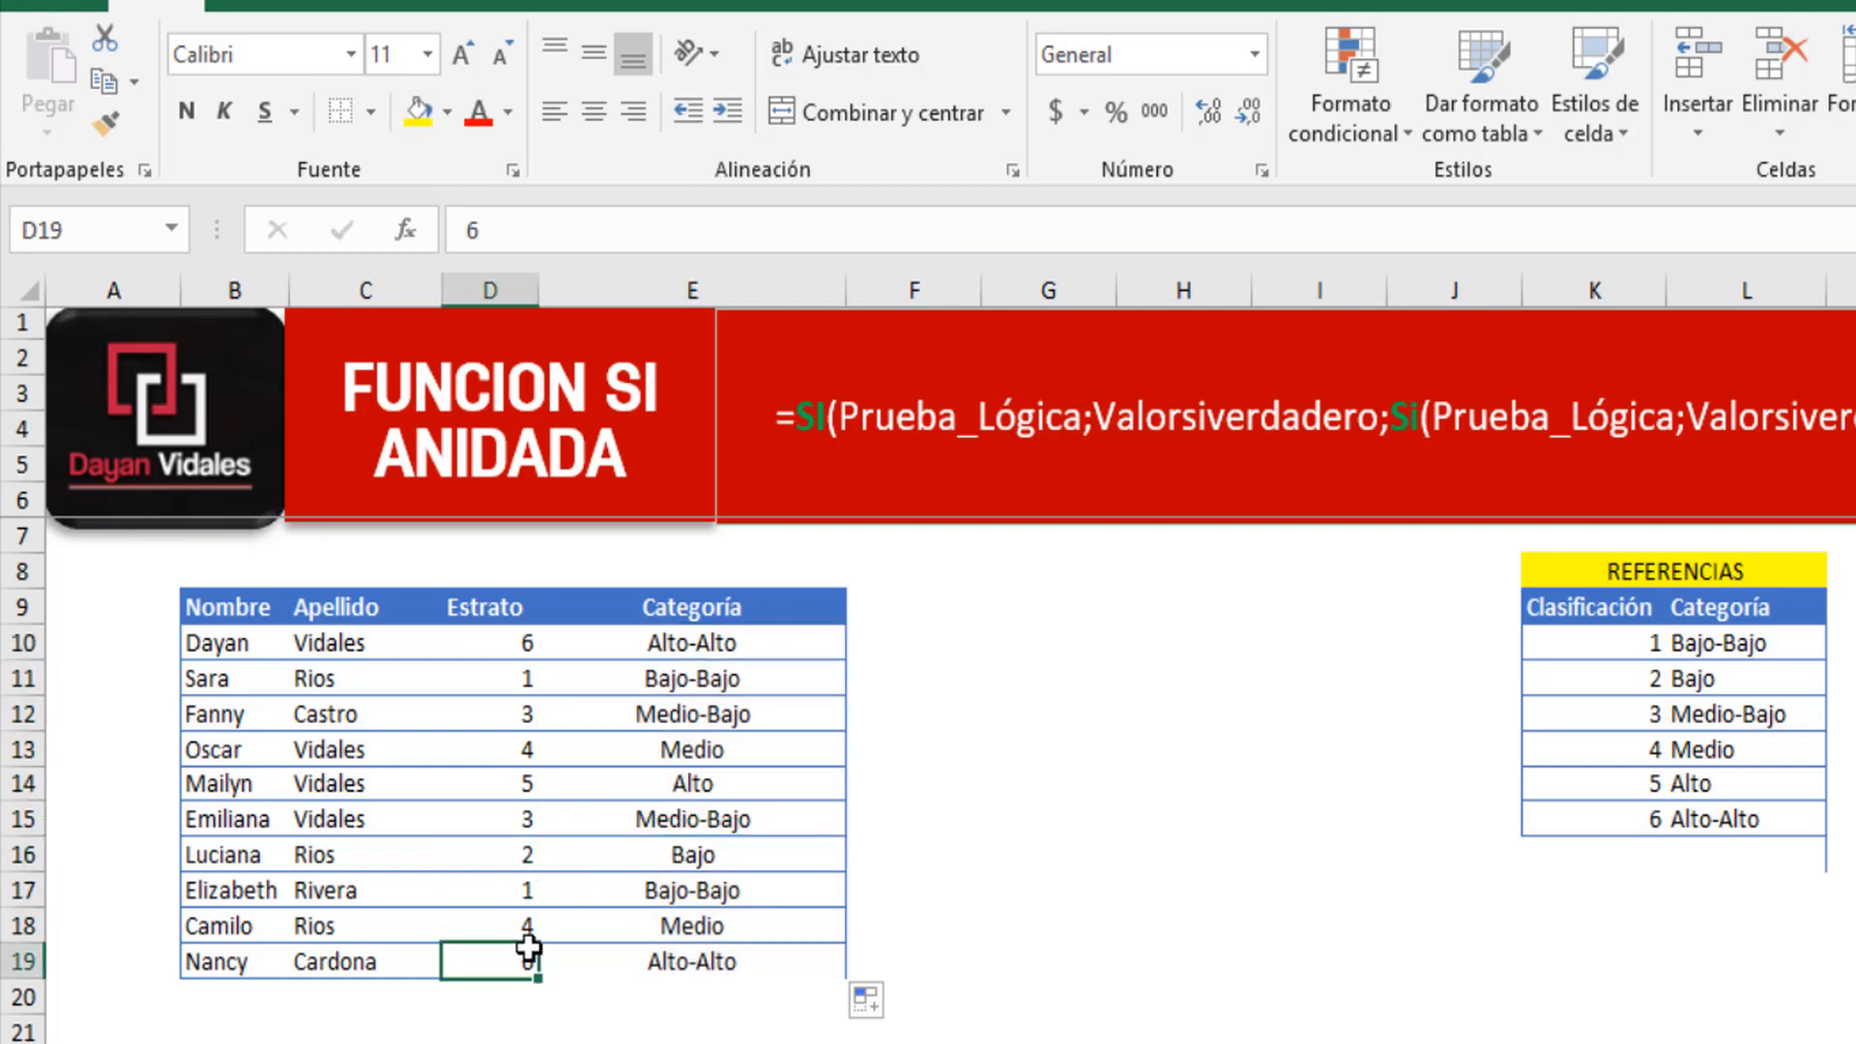
click(1093, 891)
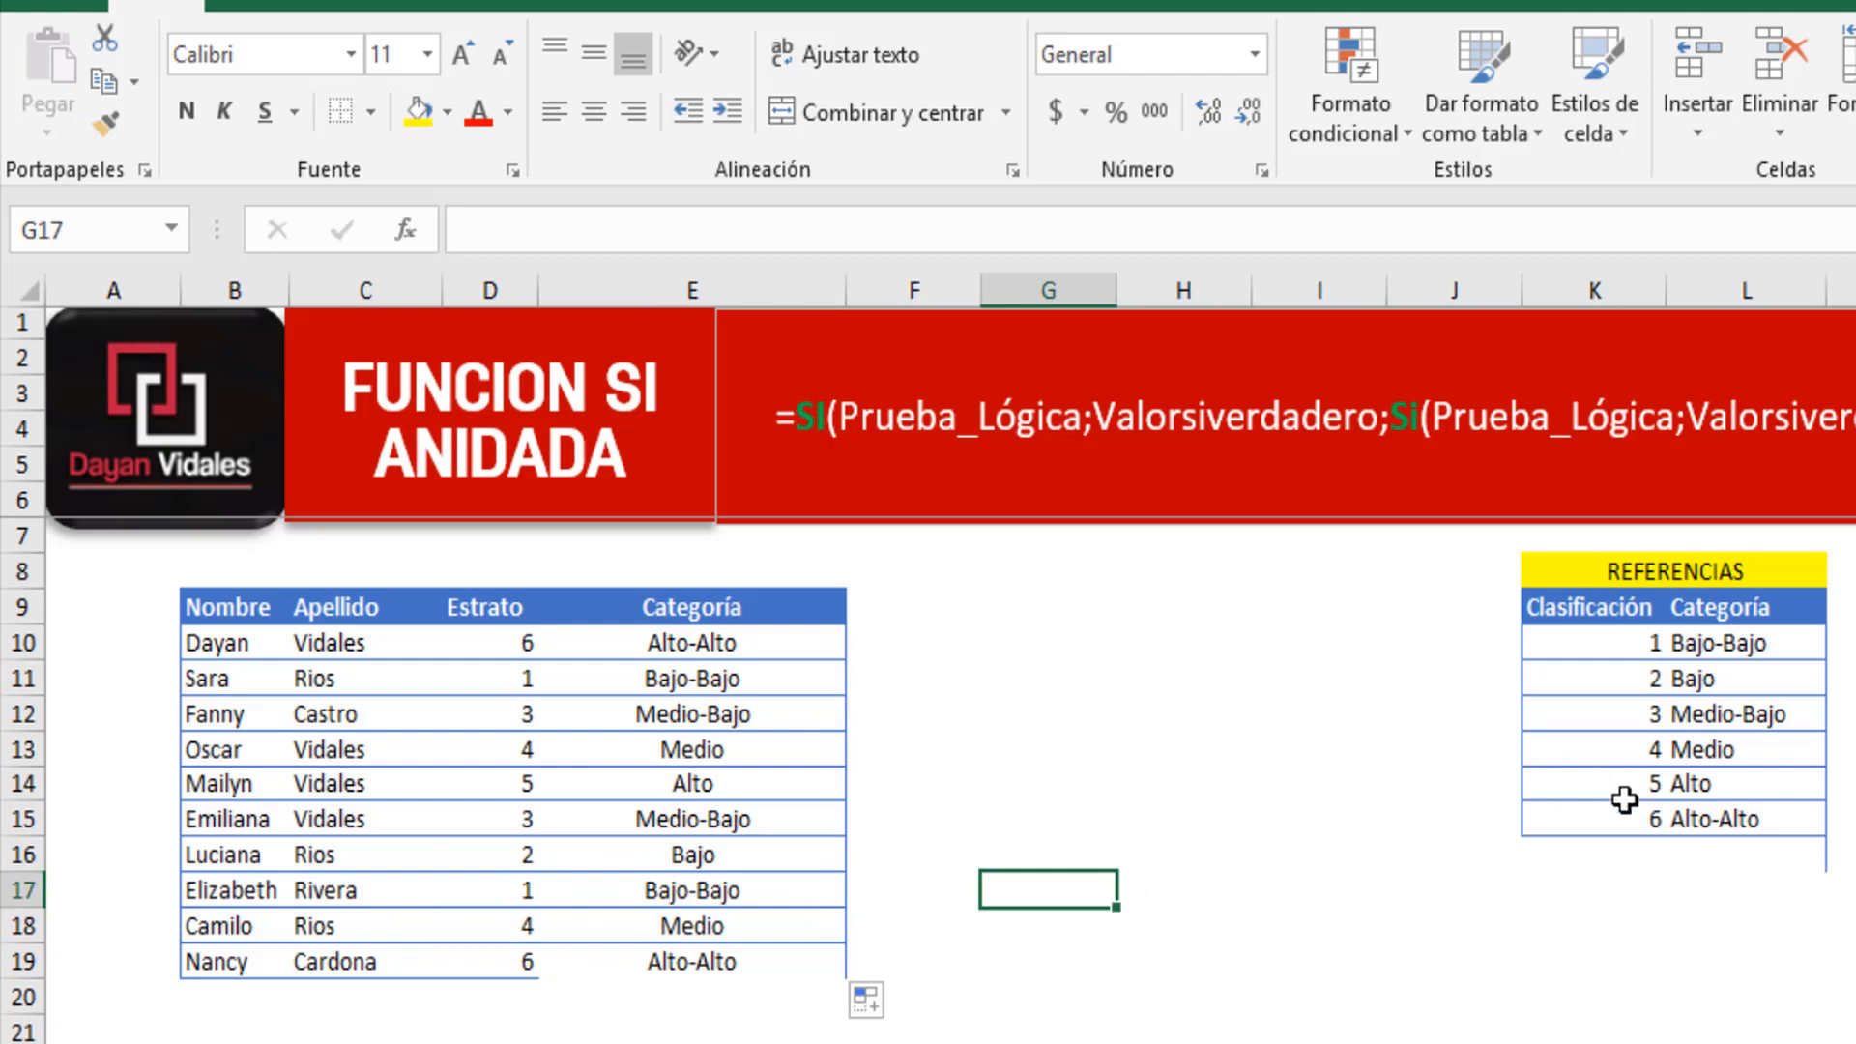
Add classification 7 with category "Exageradamente Ricos" to the references in K16:L16 and widen column L to fit.
click(1601, 856)
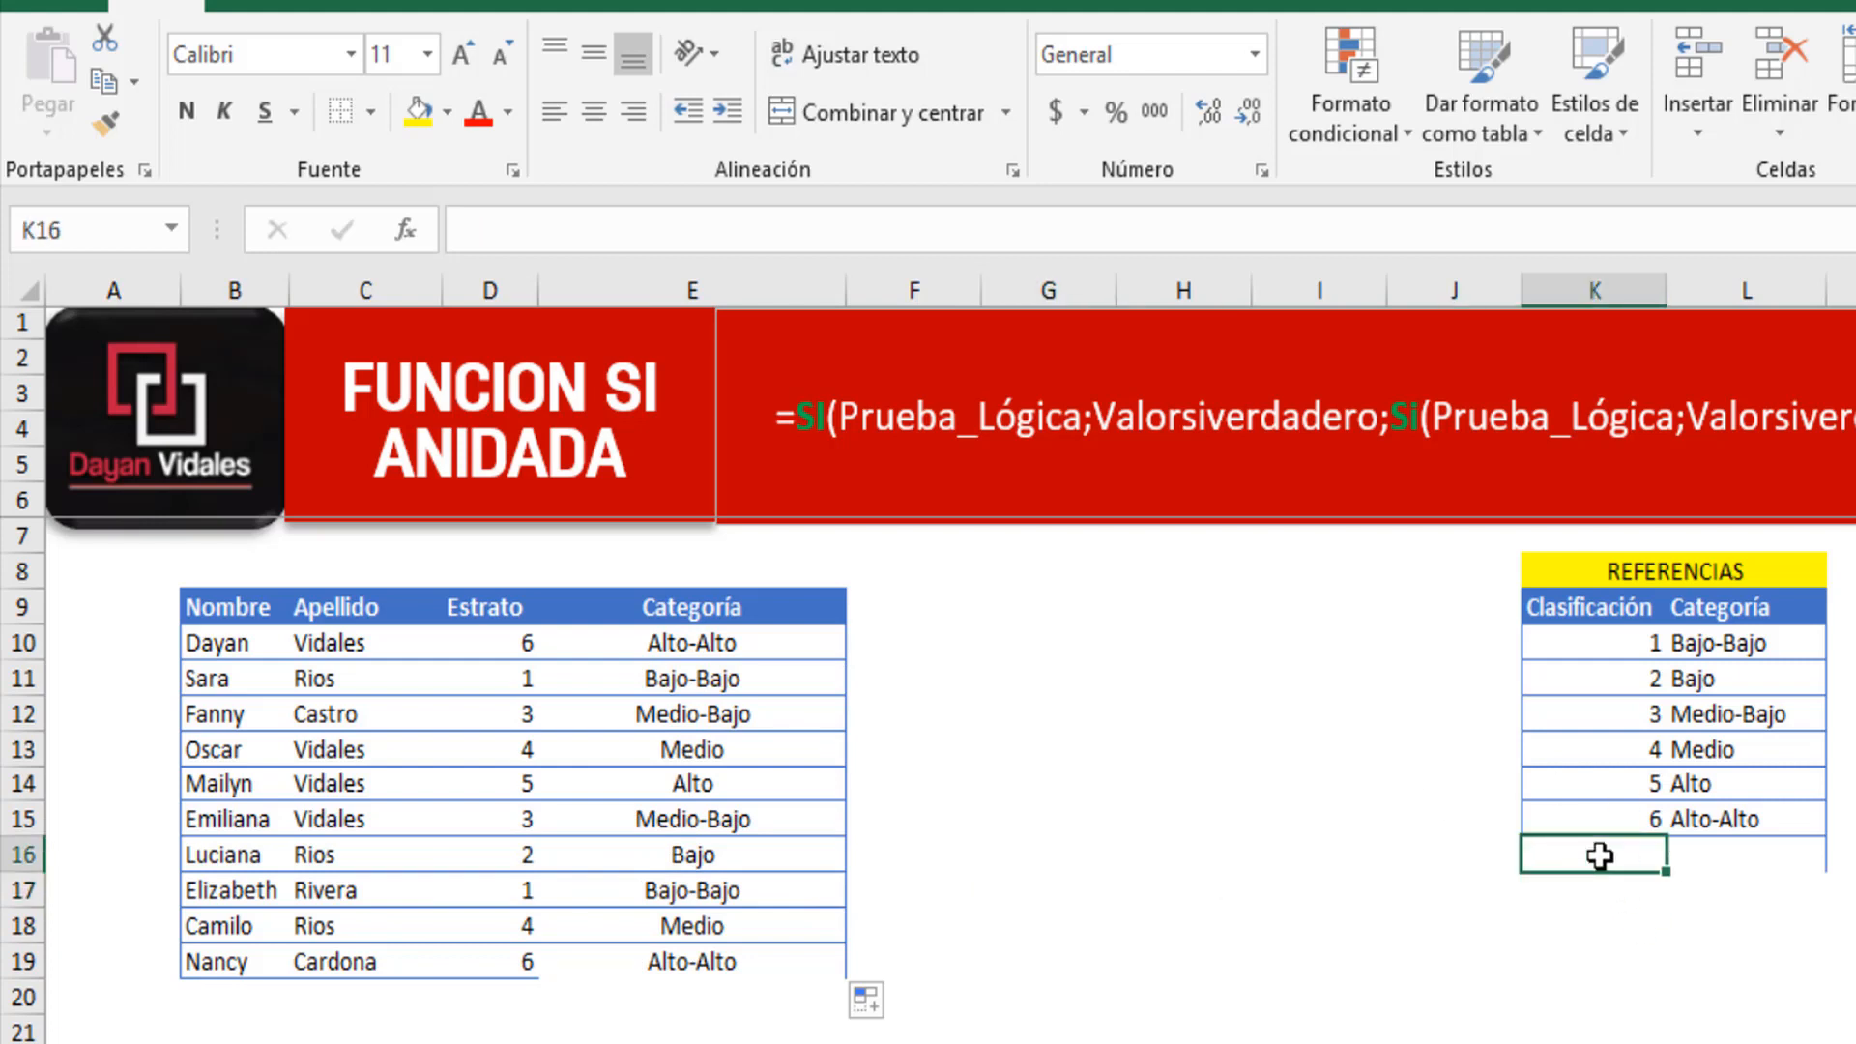
text(7)
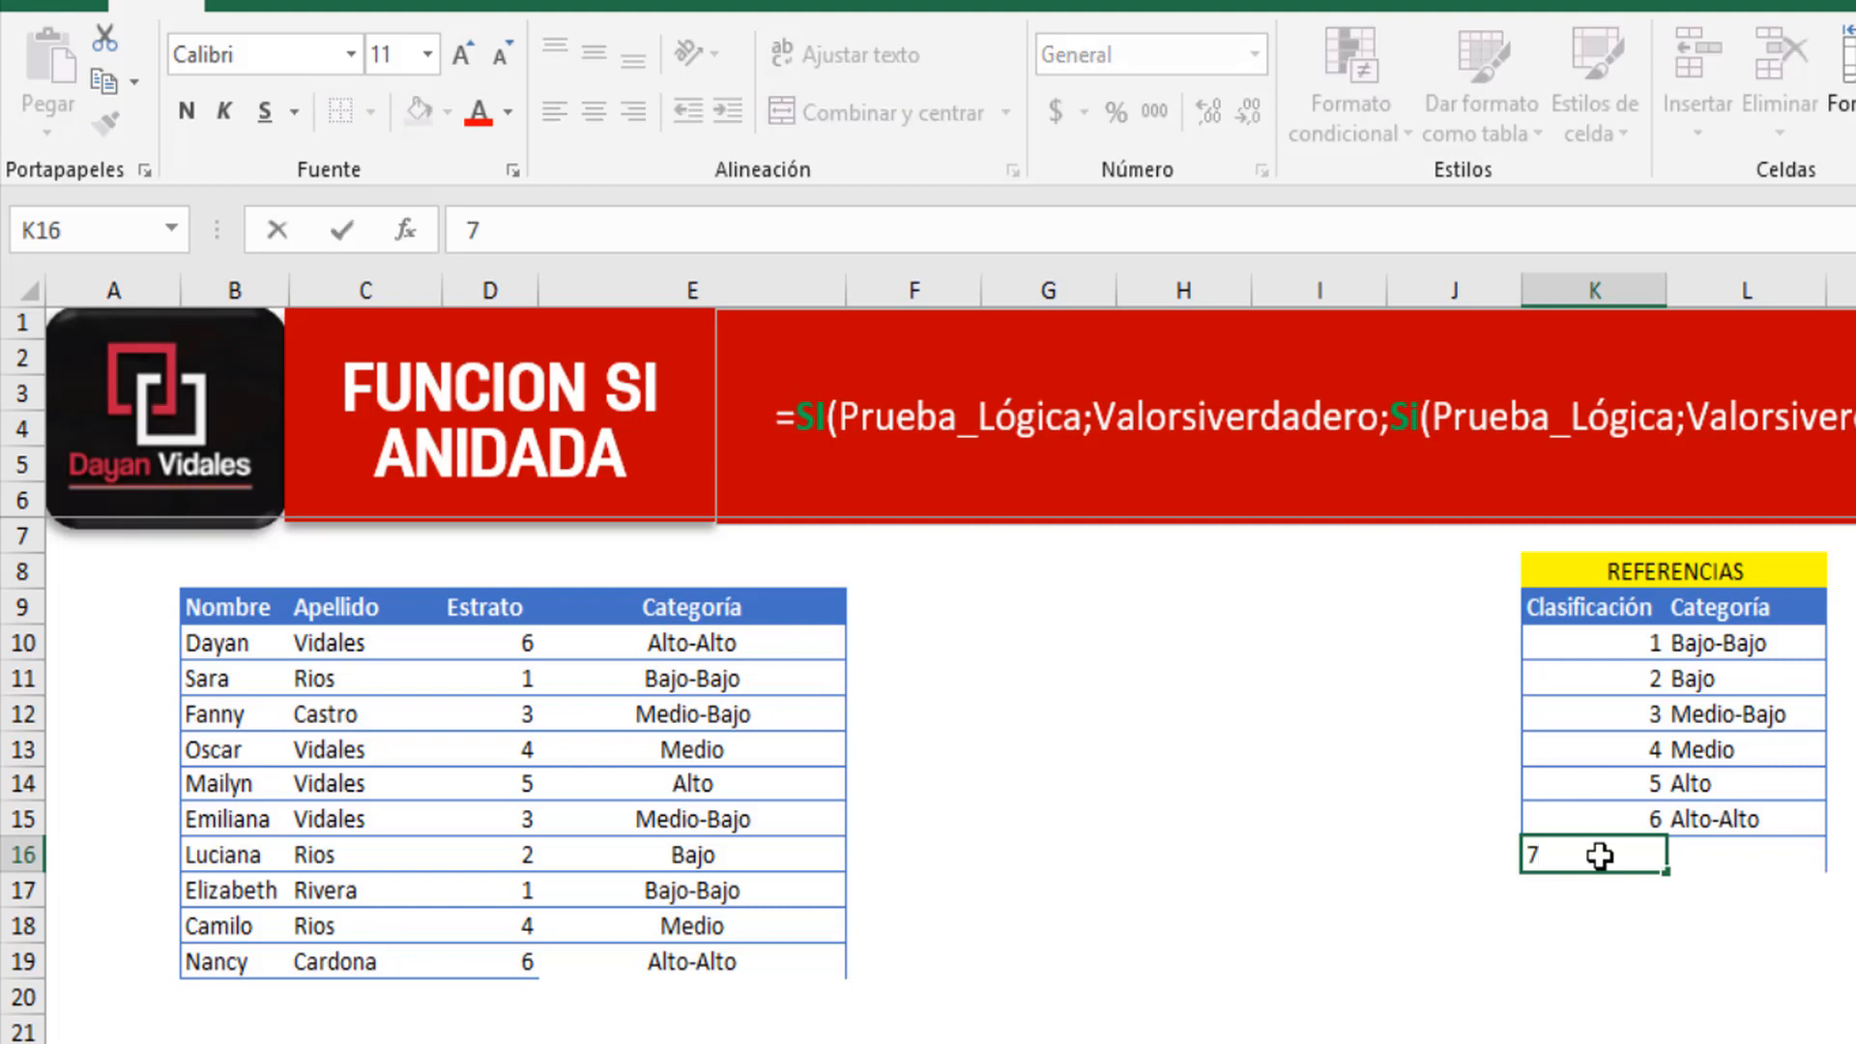
key(Return)
key(Up)
key(Right)
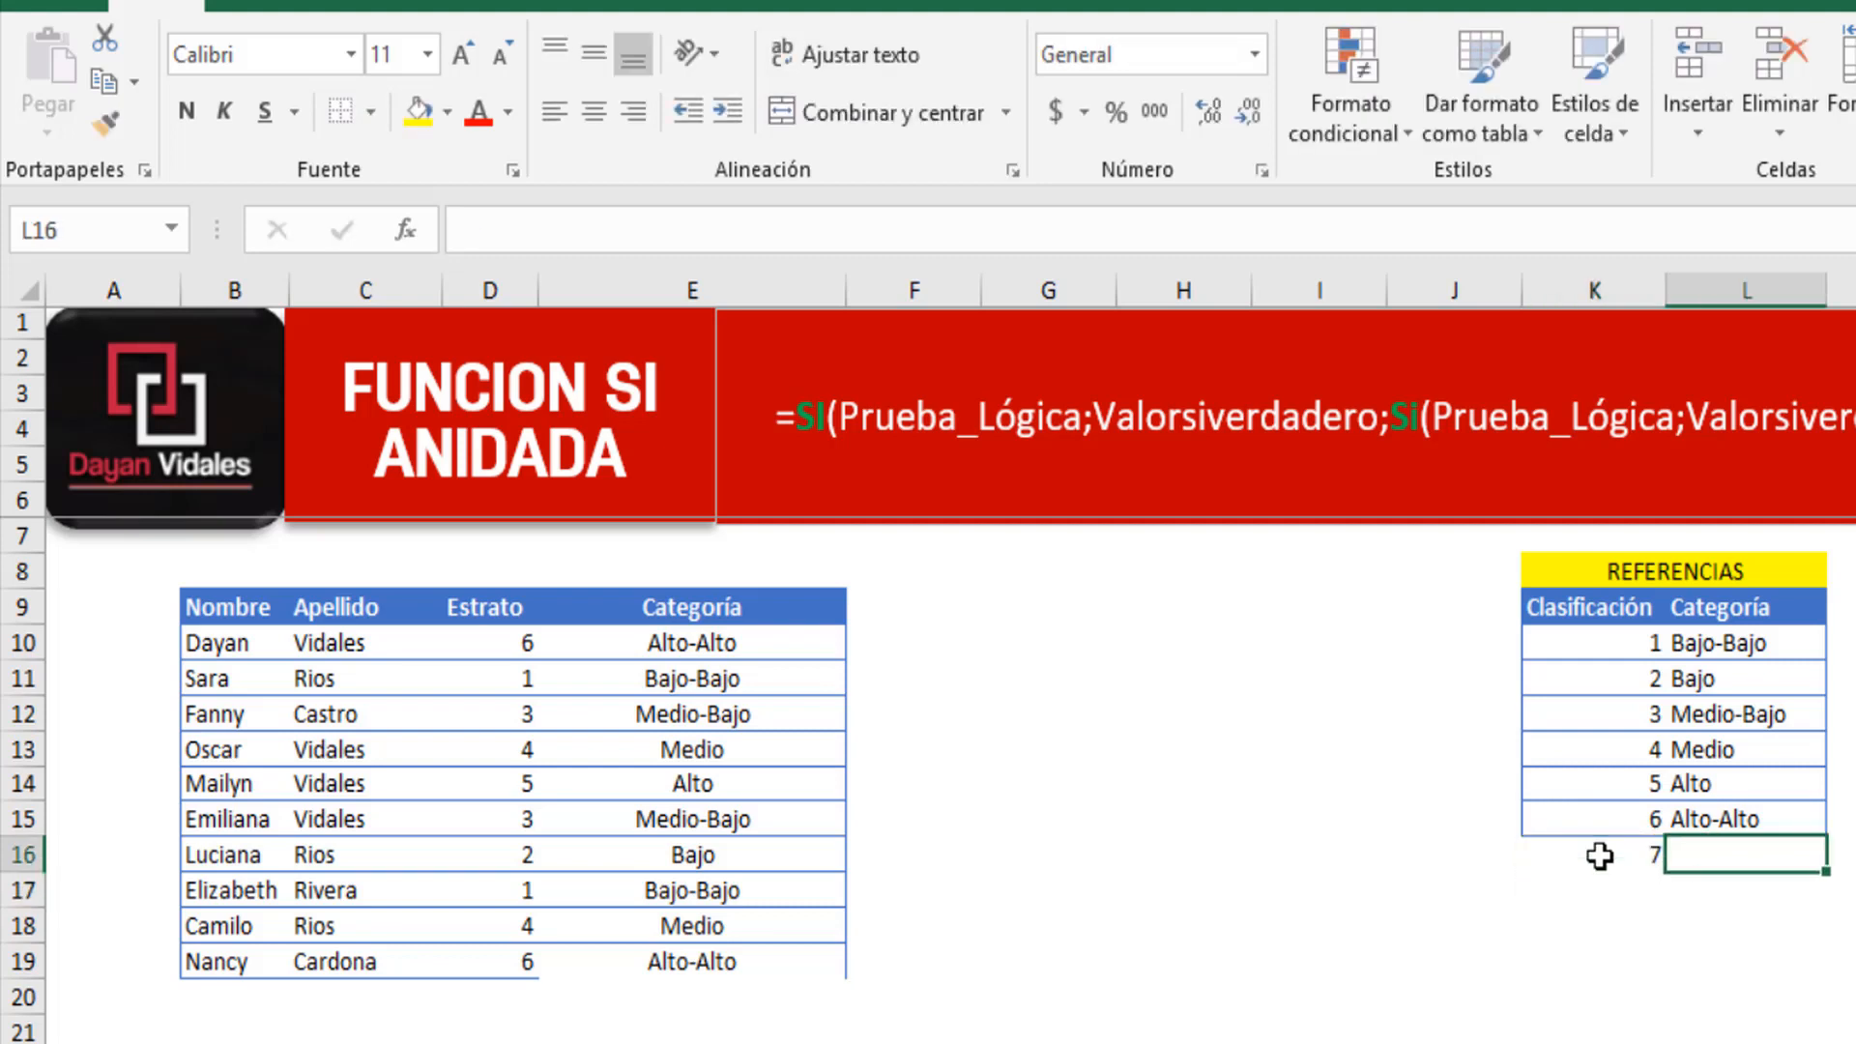
text(Exa)
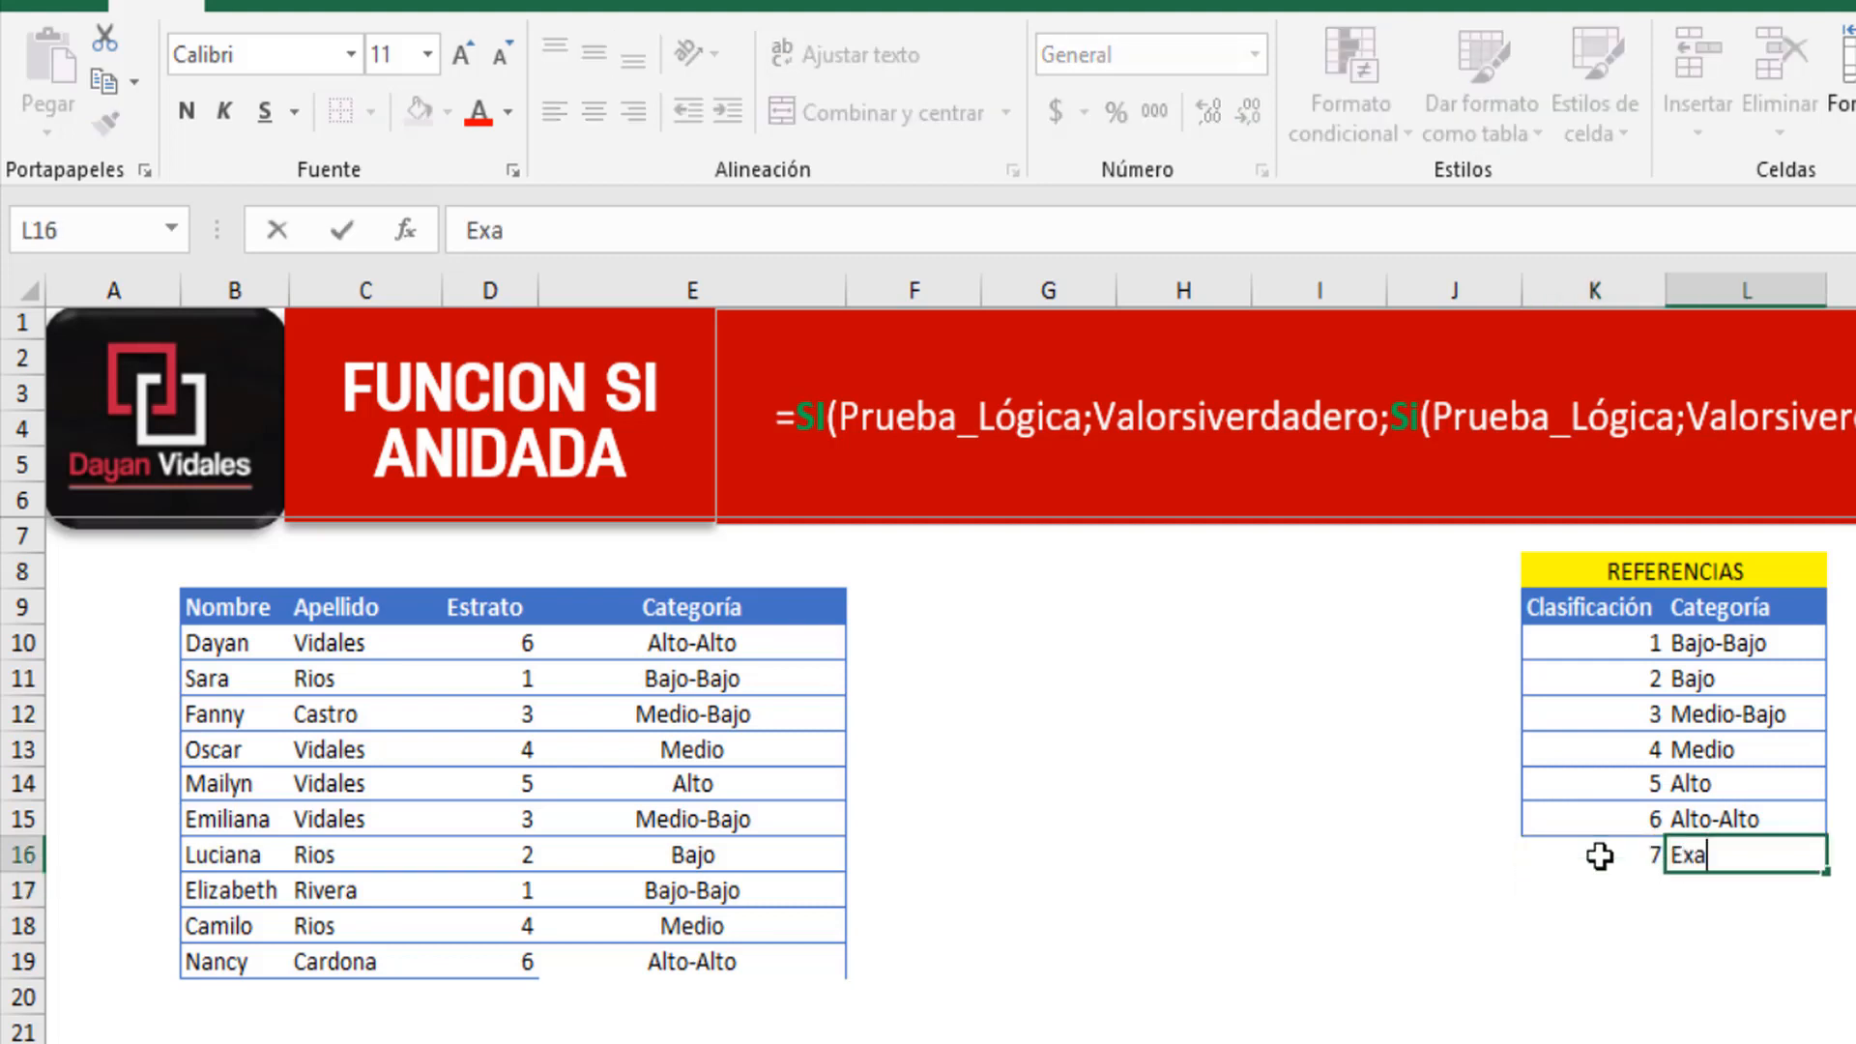
text(geradamente Rico)
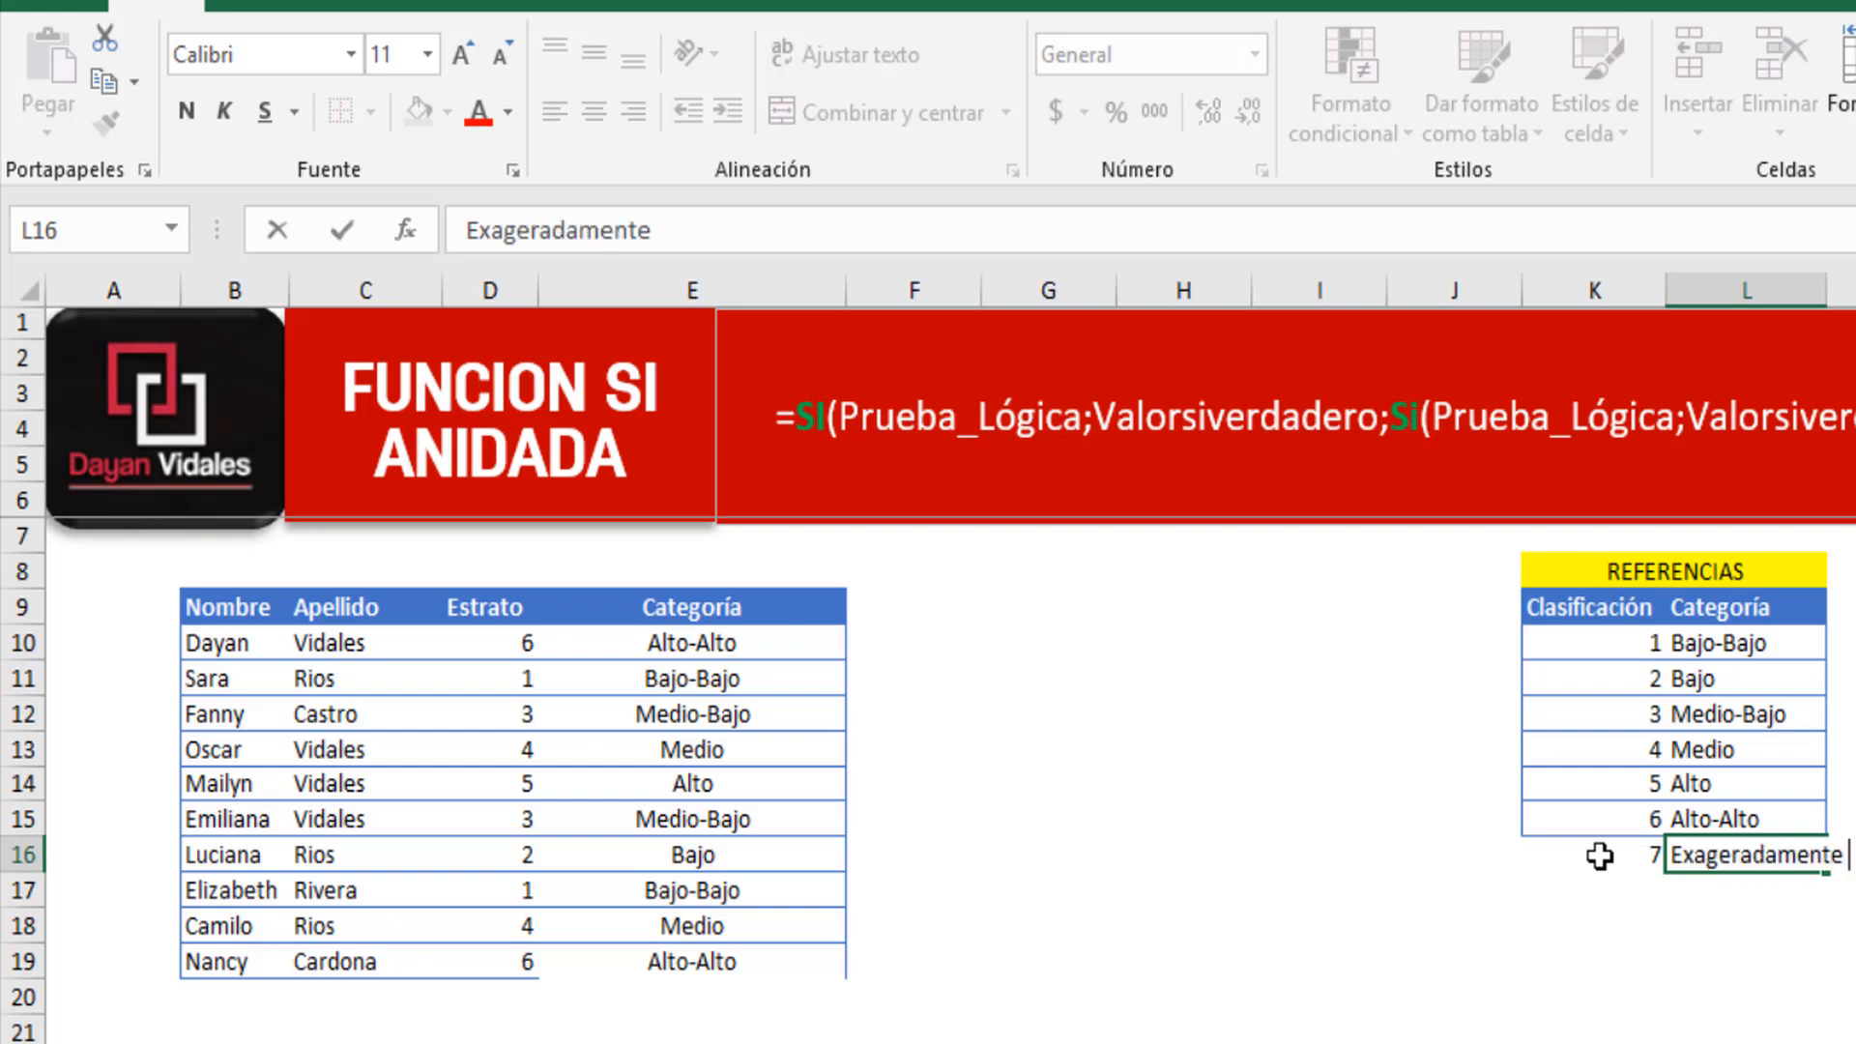
key(Return)
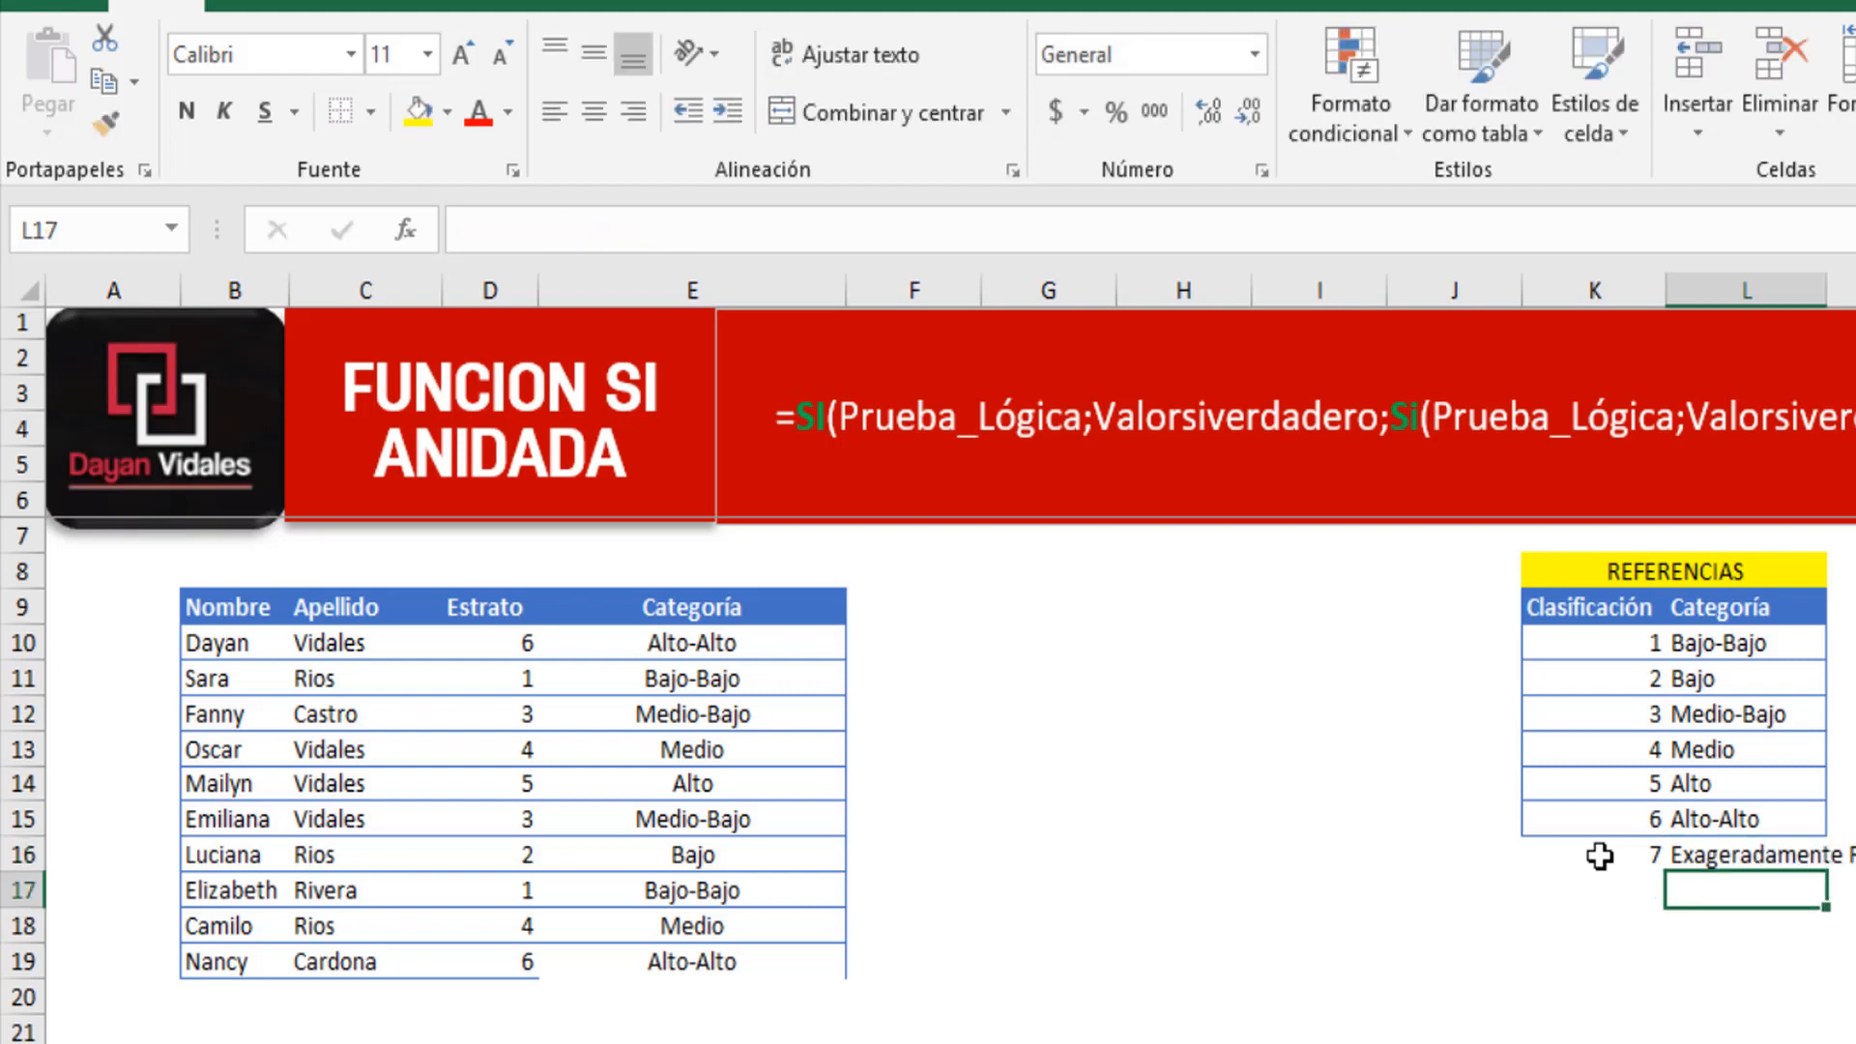
double_click(1827, 281)
click(1765, 842)
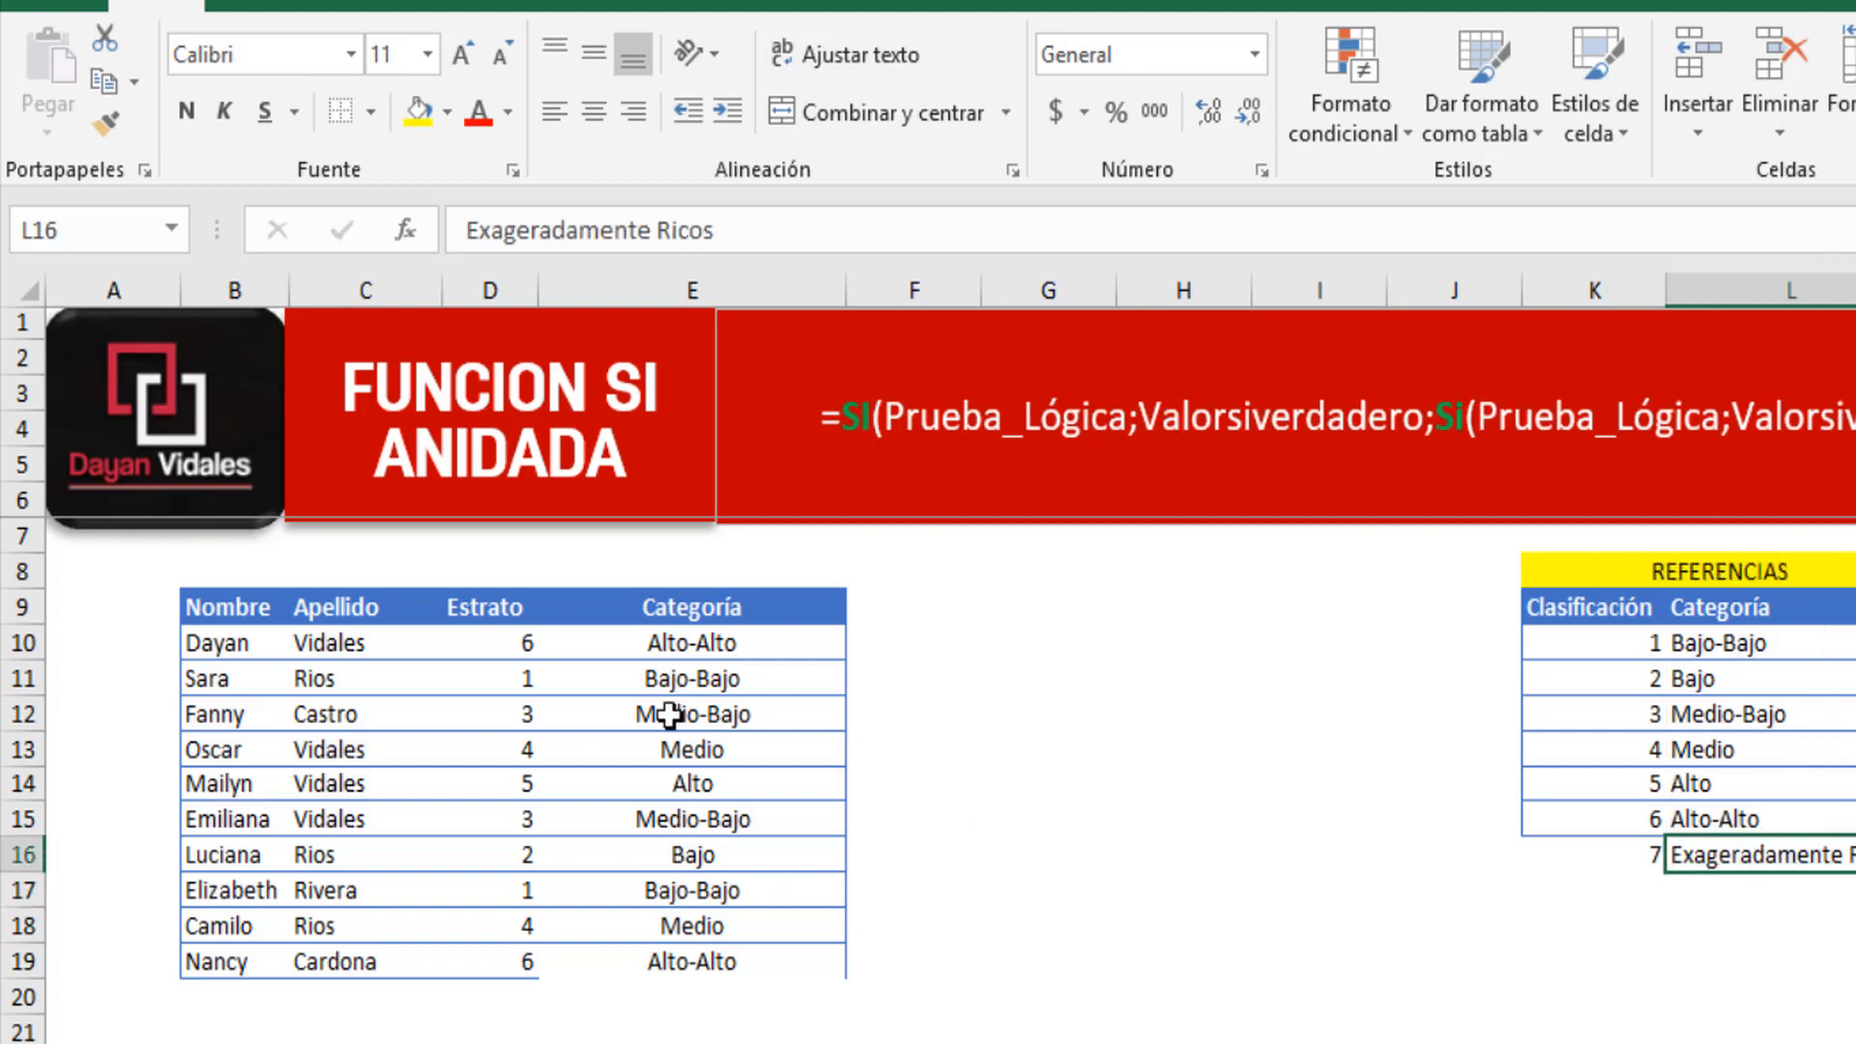
double_click(663, 642)
drag(663, 642, 1198, 643)
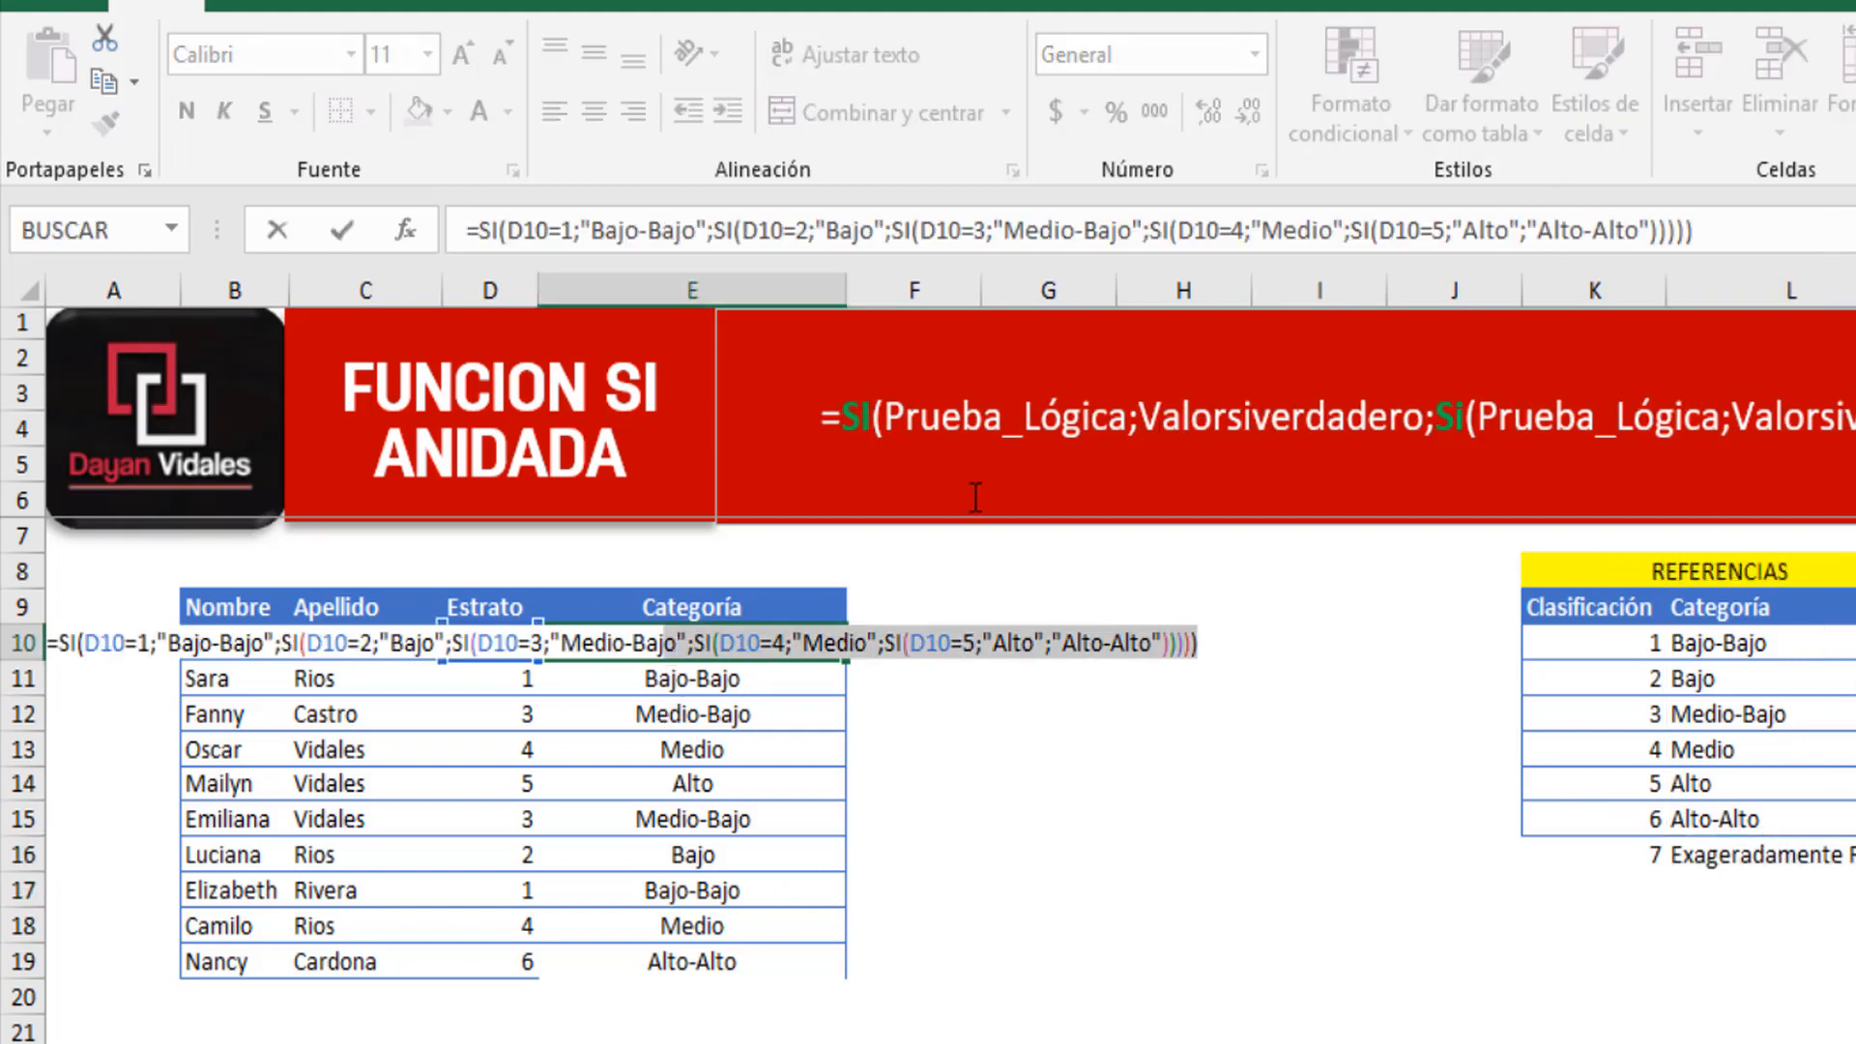
click(1015, 771)
Delete the final "Alto-Alto" value from the innermost SI of the formula in E10.
click(658, 640)
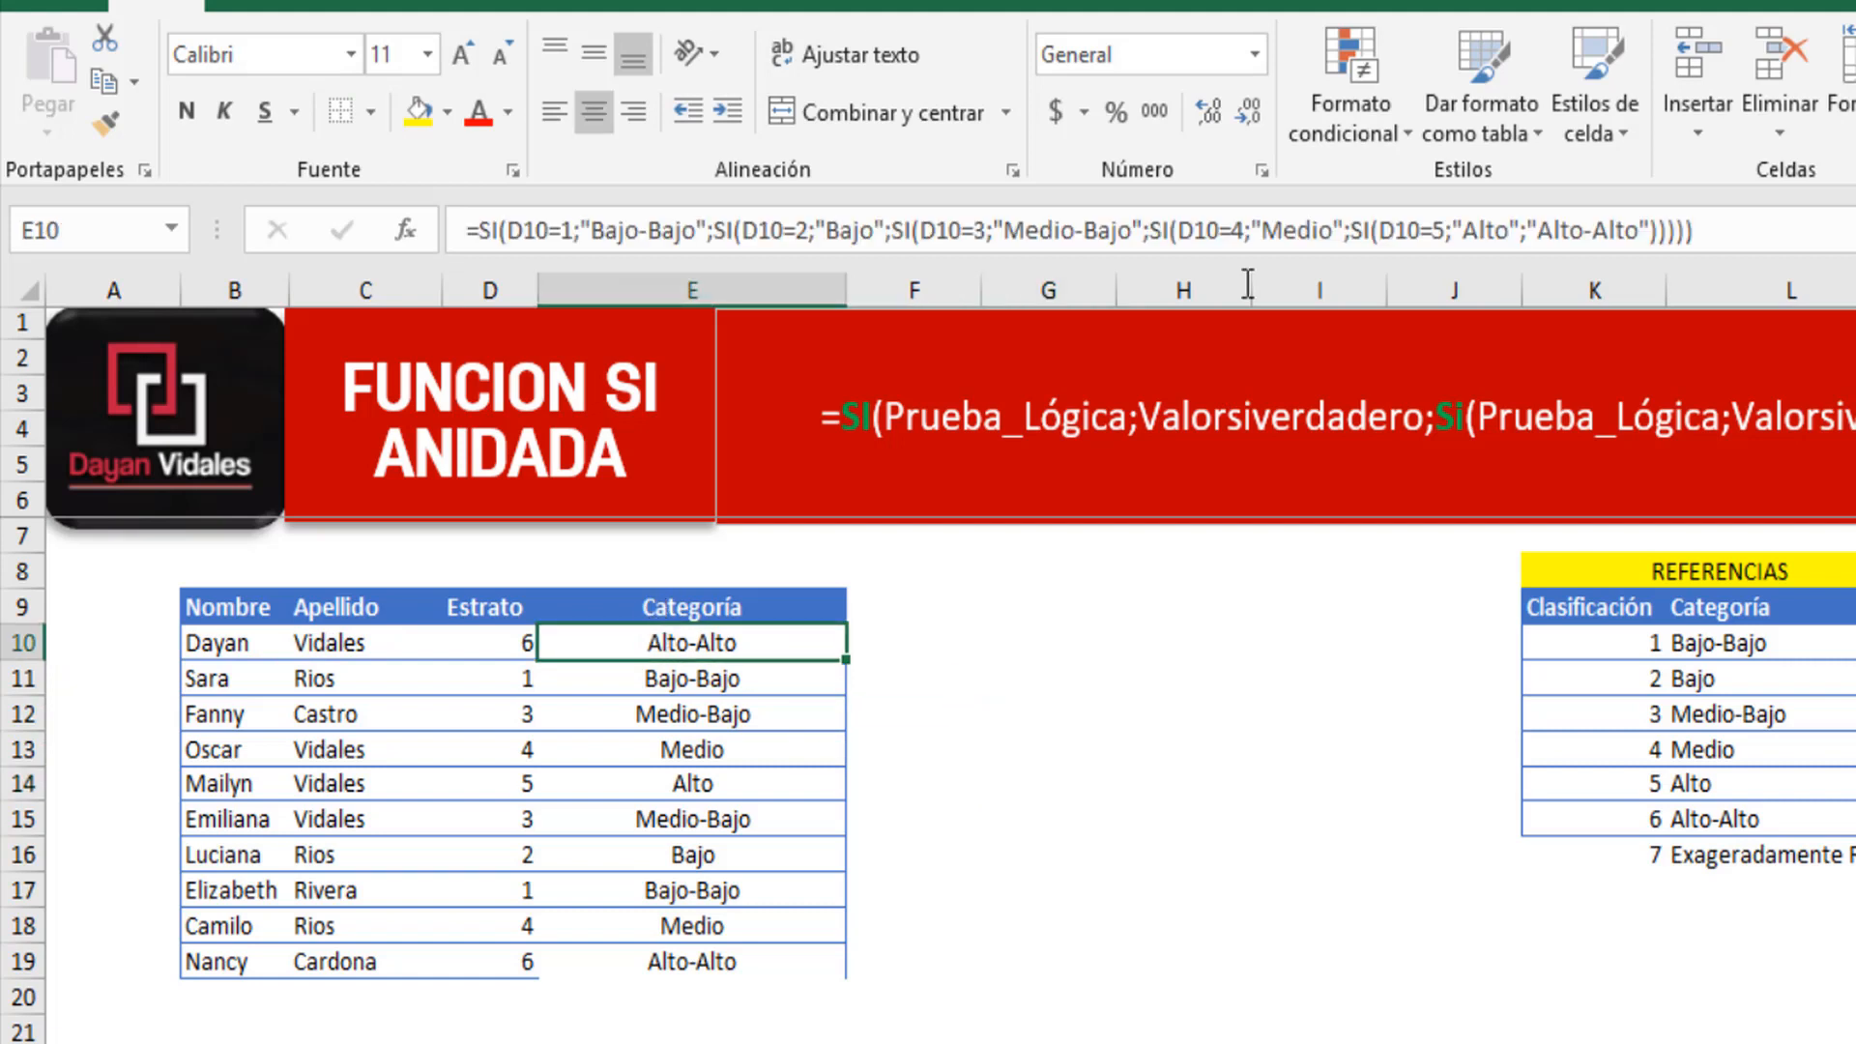
click(1651, 230)
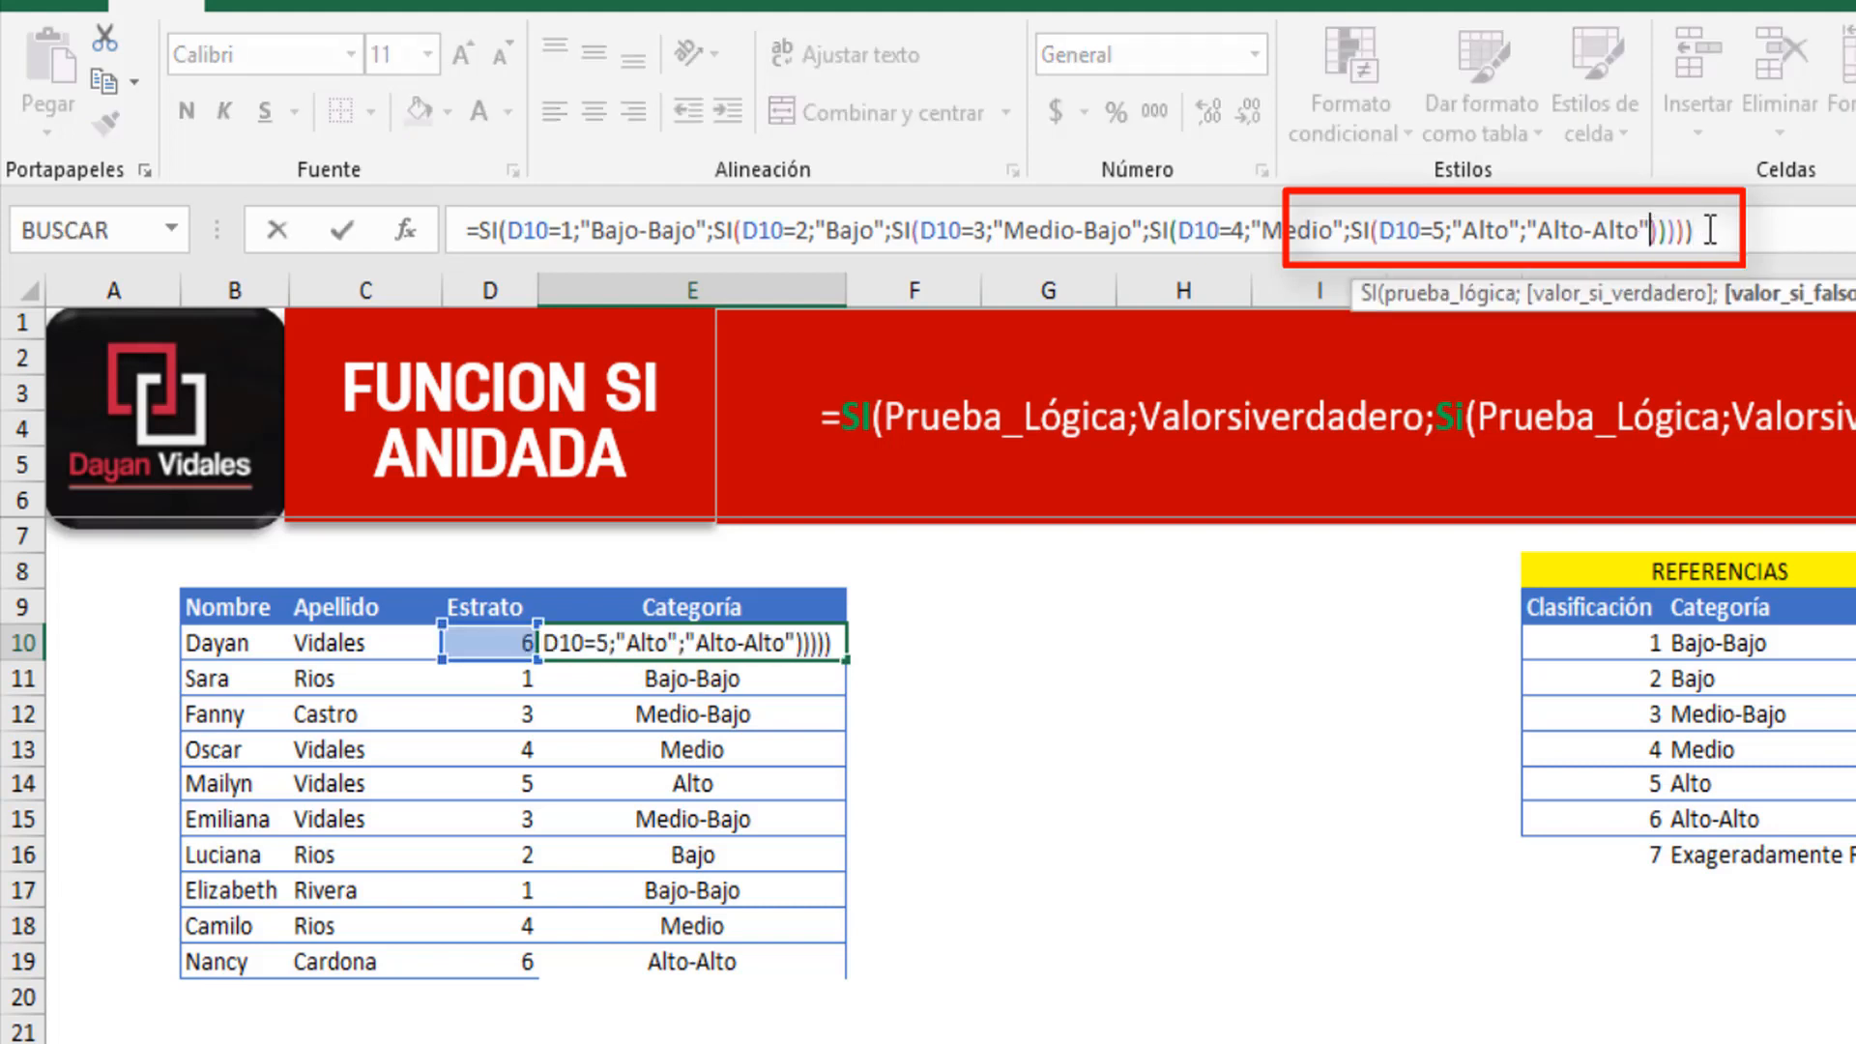
key(BackSpace)
key(BackSpace)
key(BackSpace)
key(BackSpace)
key(BackSpace)
key(BackSpace)
key(BackSpace)
key(BackSpace)
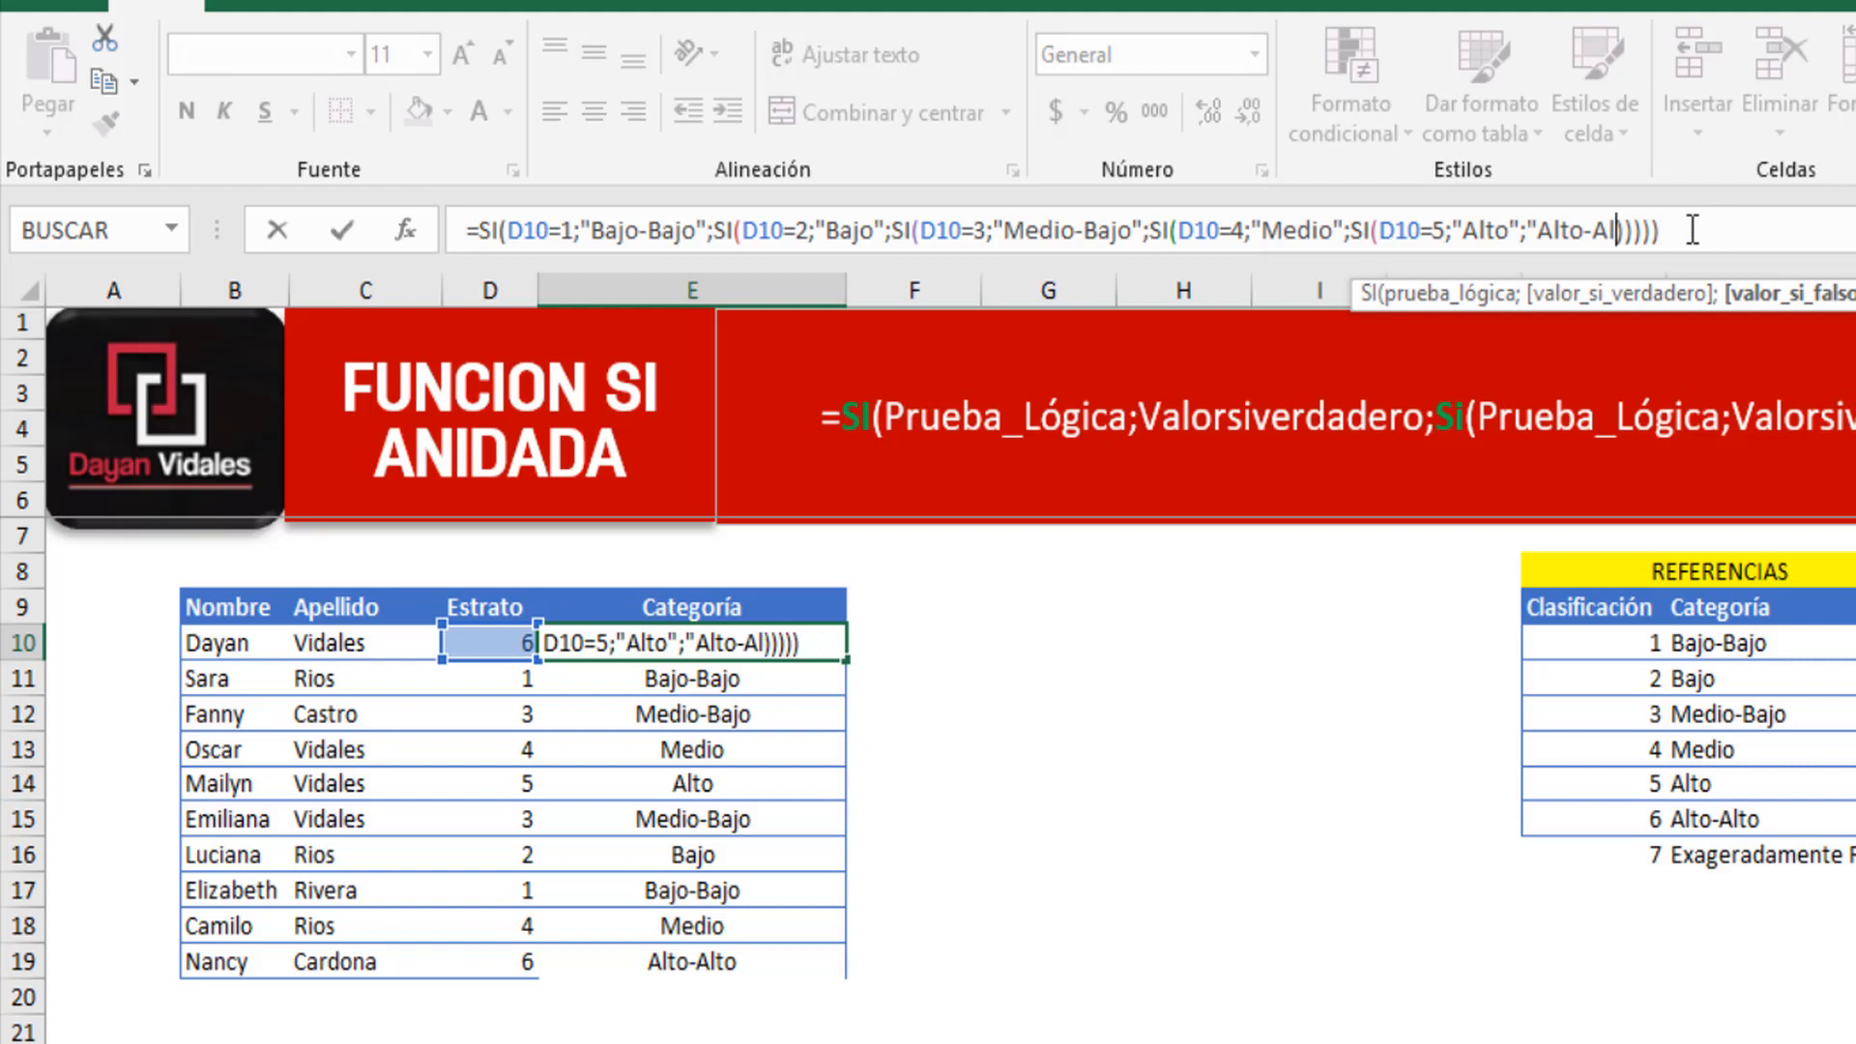
key(BackSpace)
key(BackSpace)
key(BackSpace)
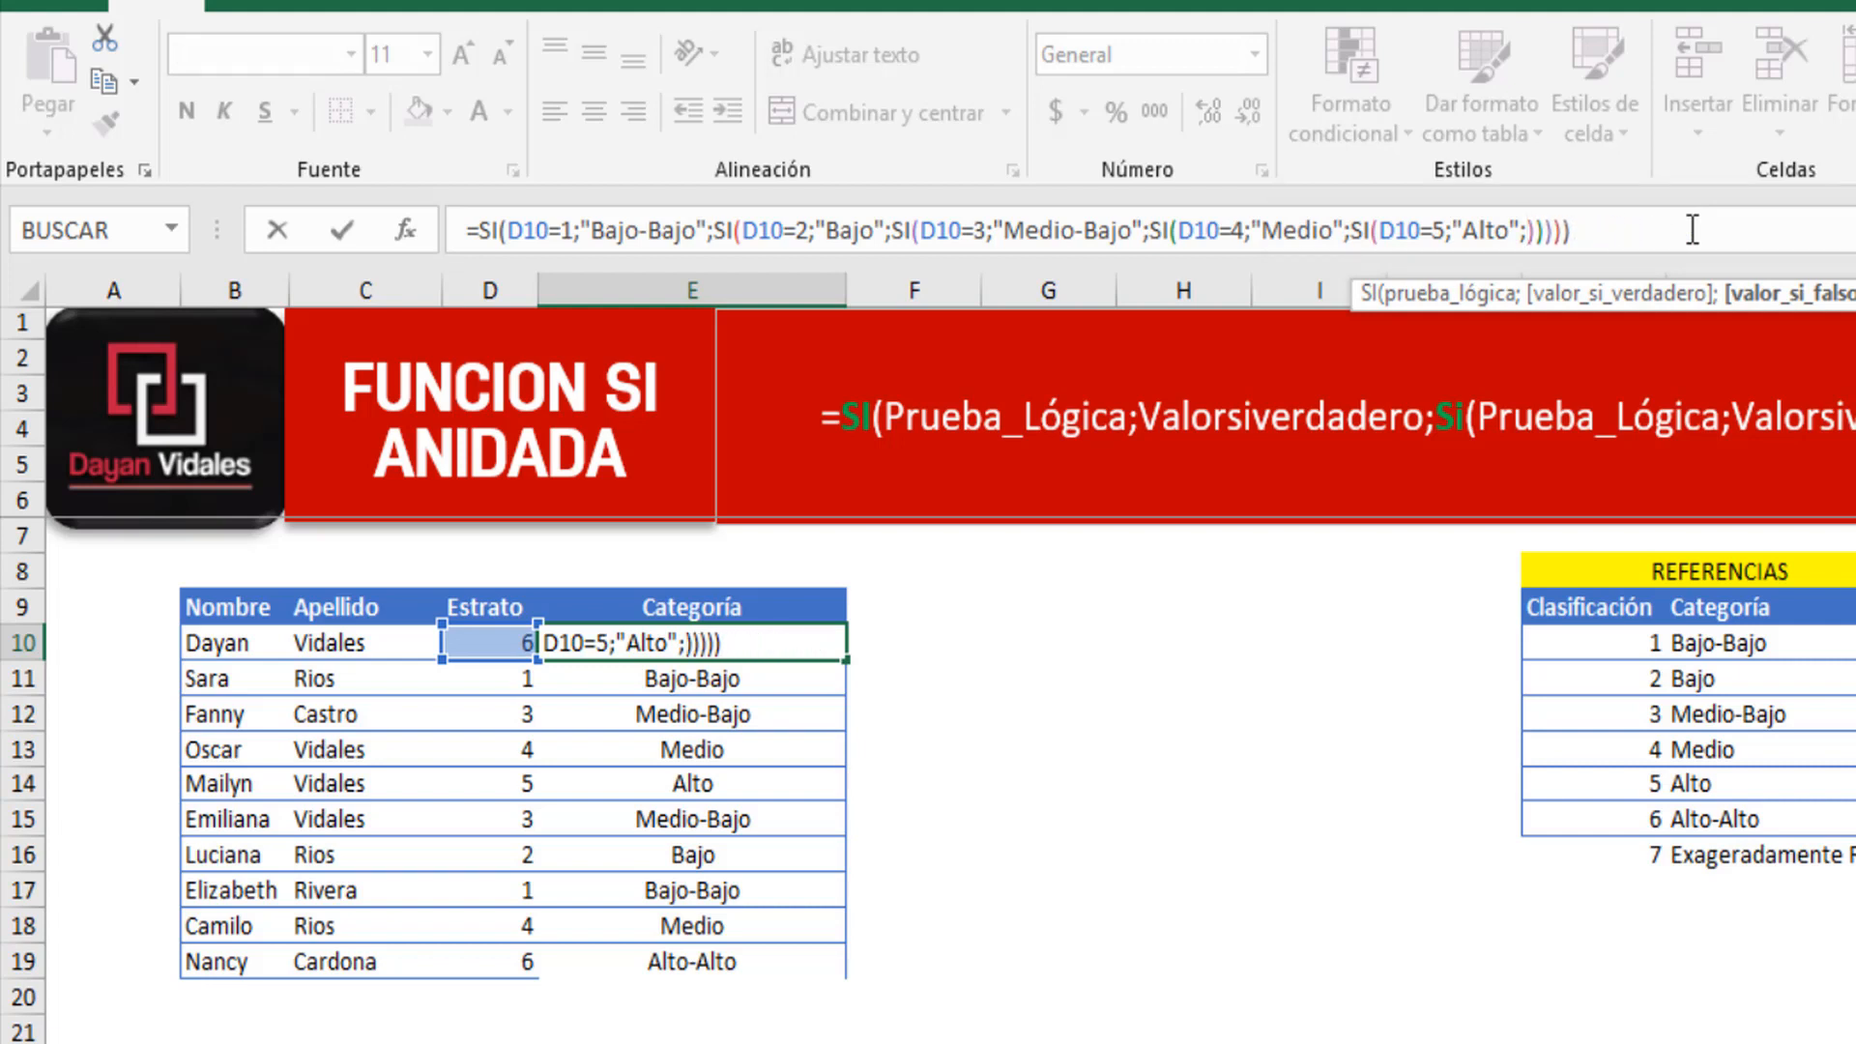
Nest another SI in its place that tests D10=6 and returns "Alto-Alto" when true.
text(SI()
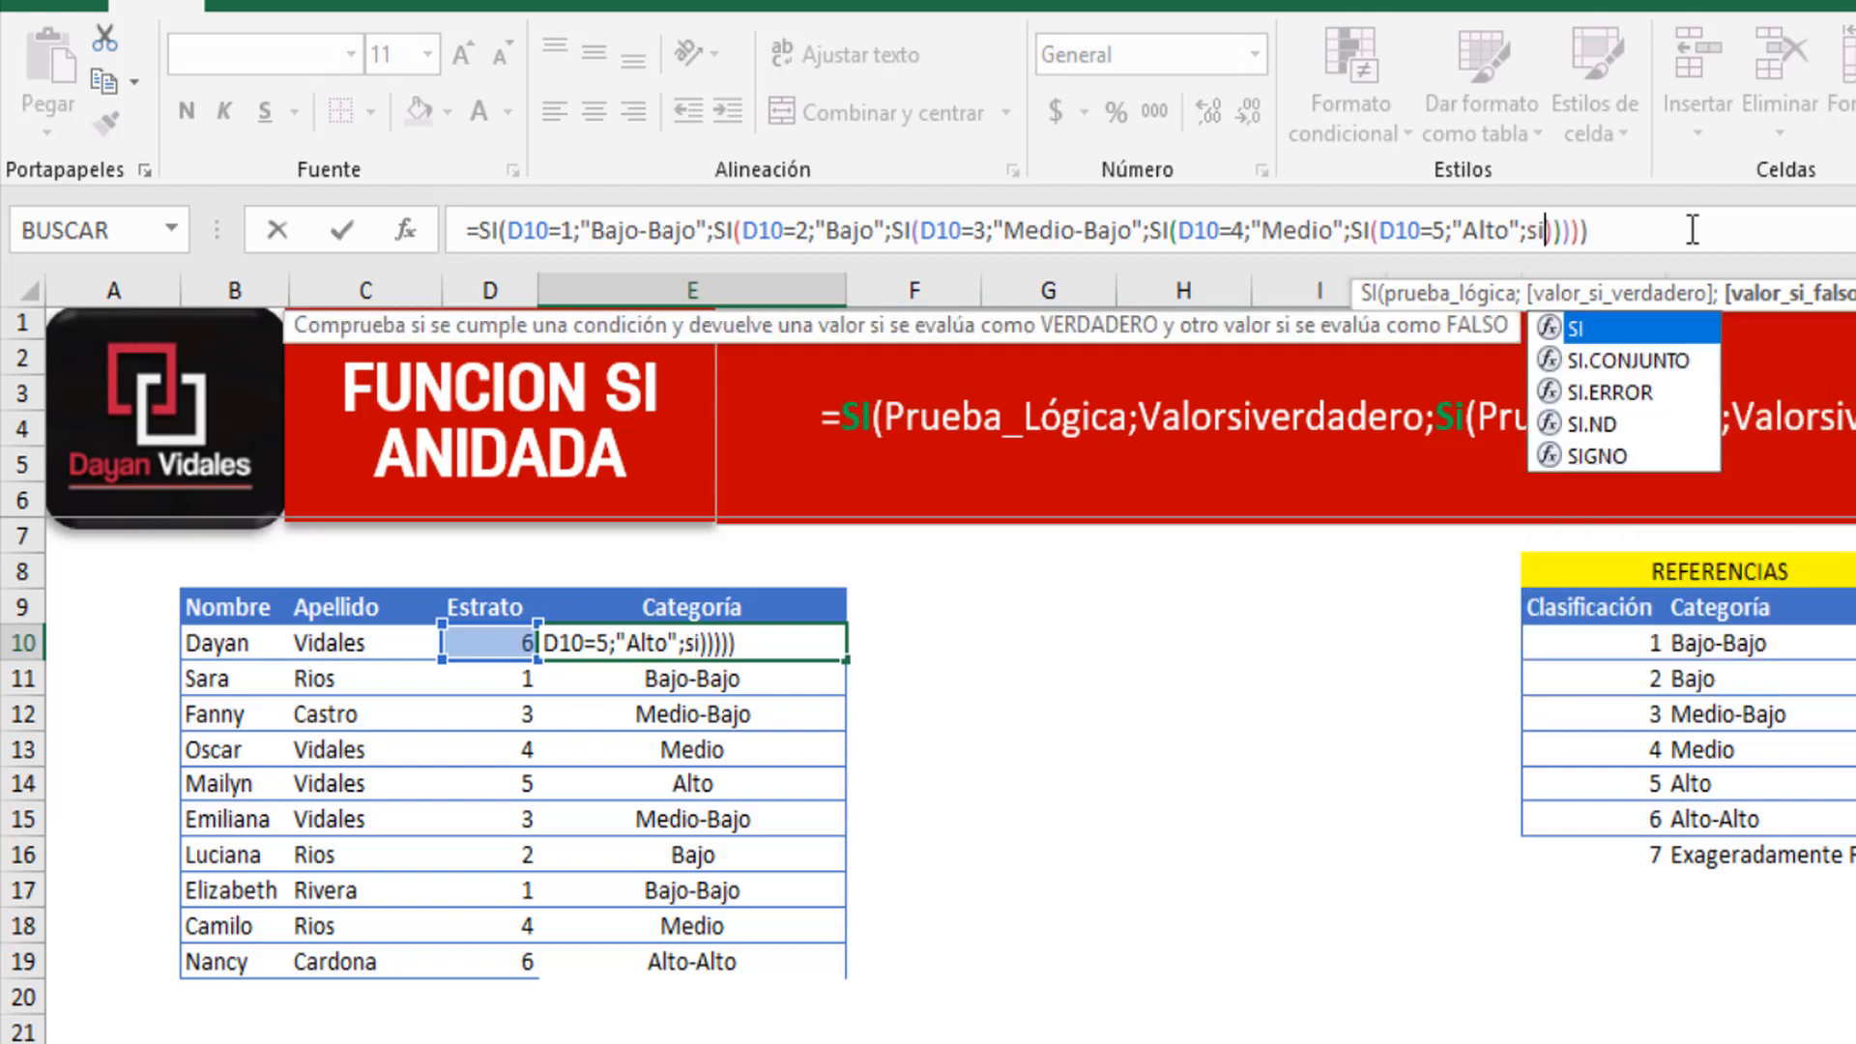
text(d10)
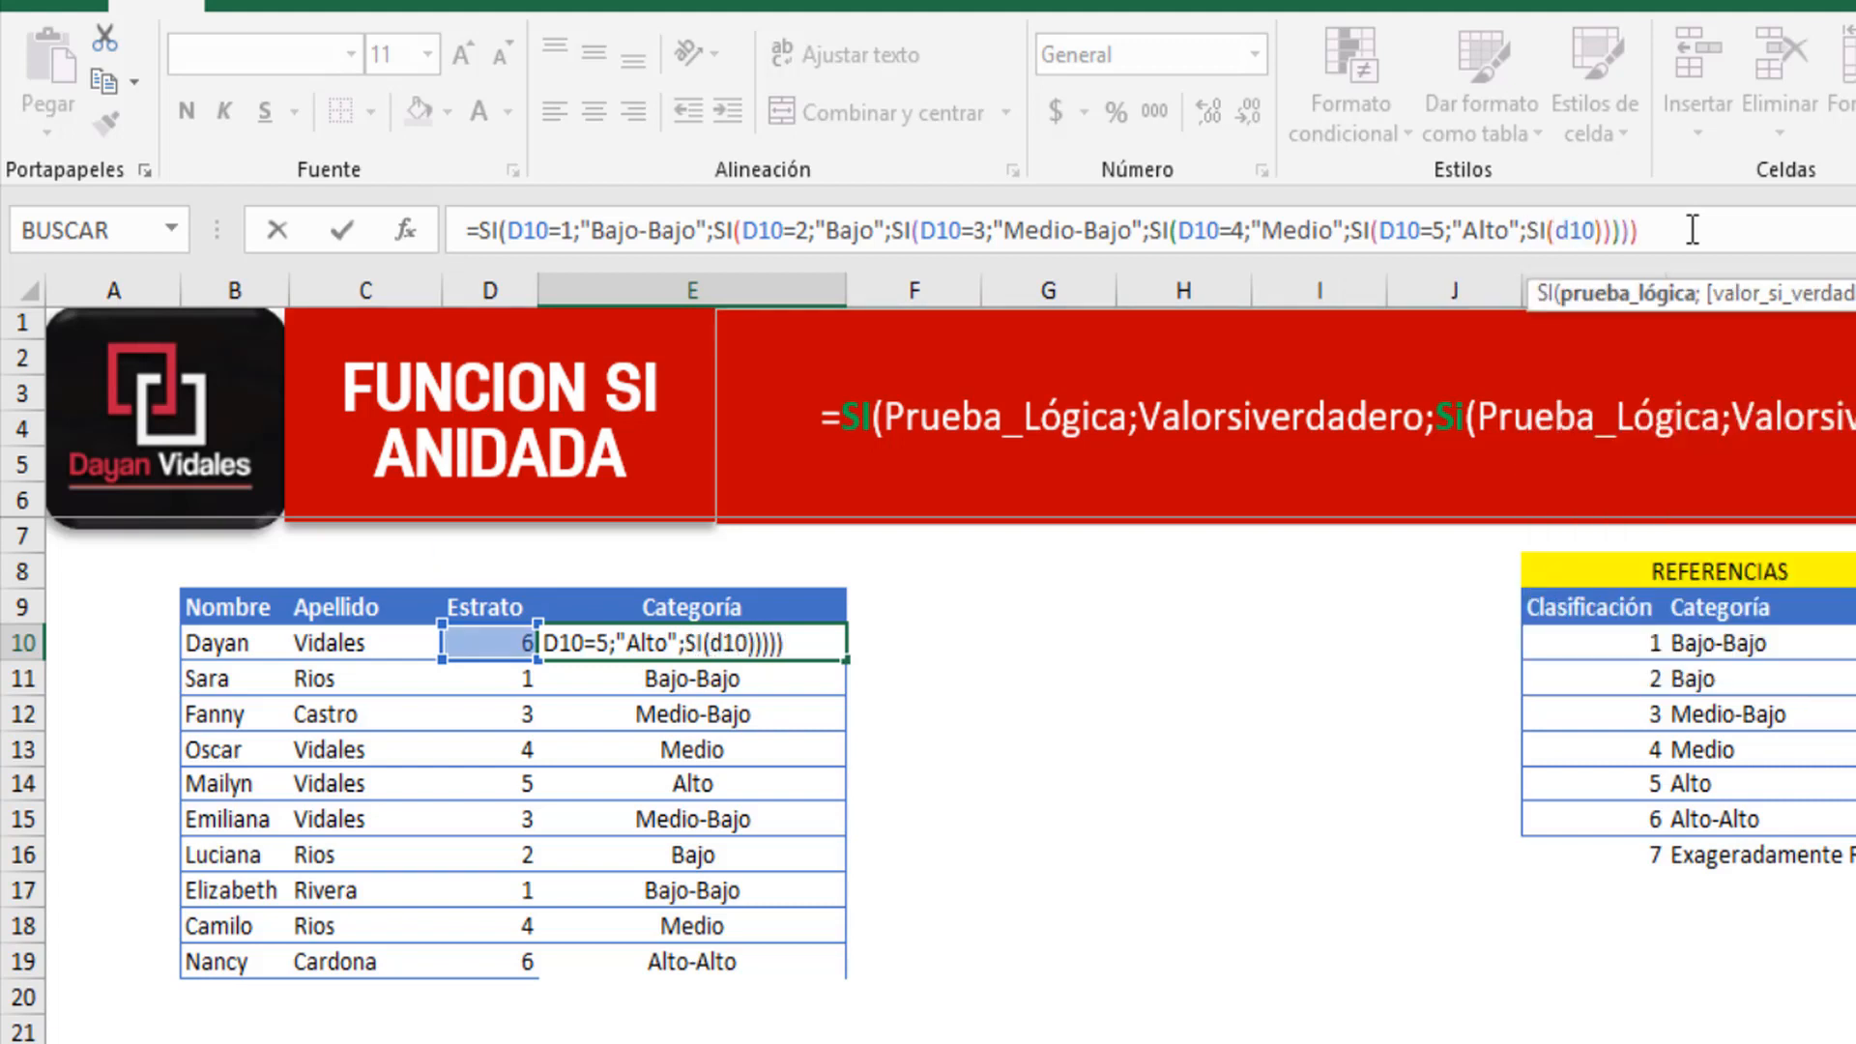
text(=6)
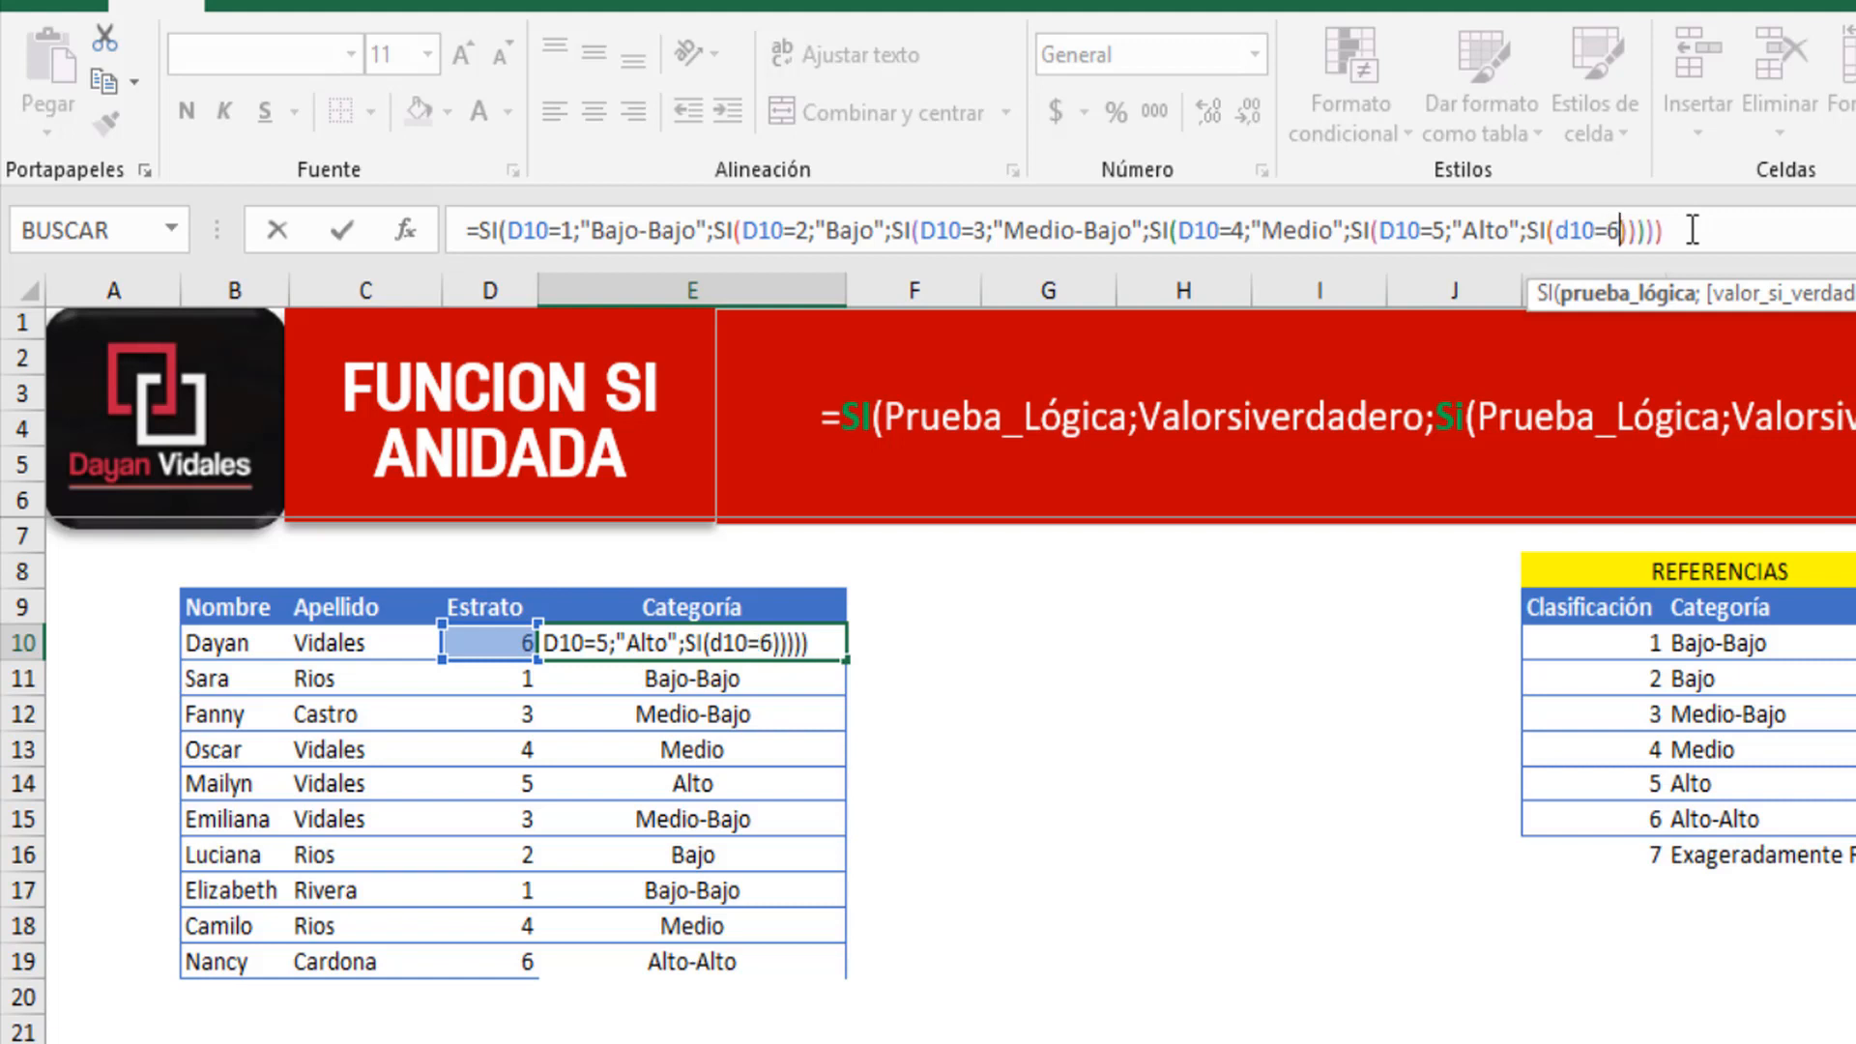
text(;)
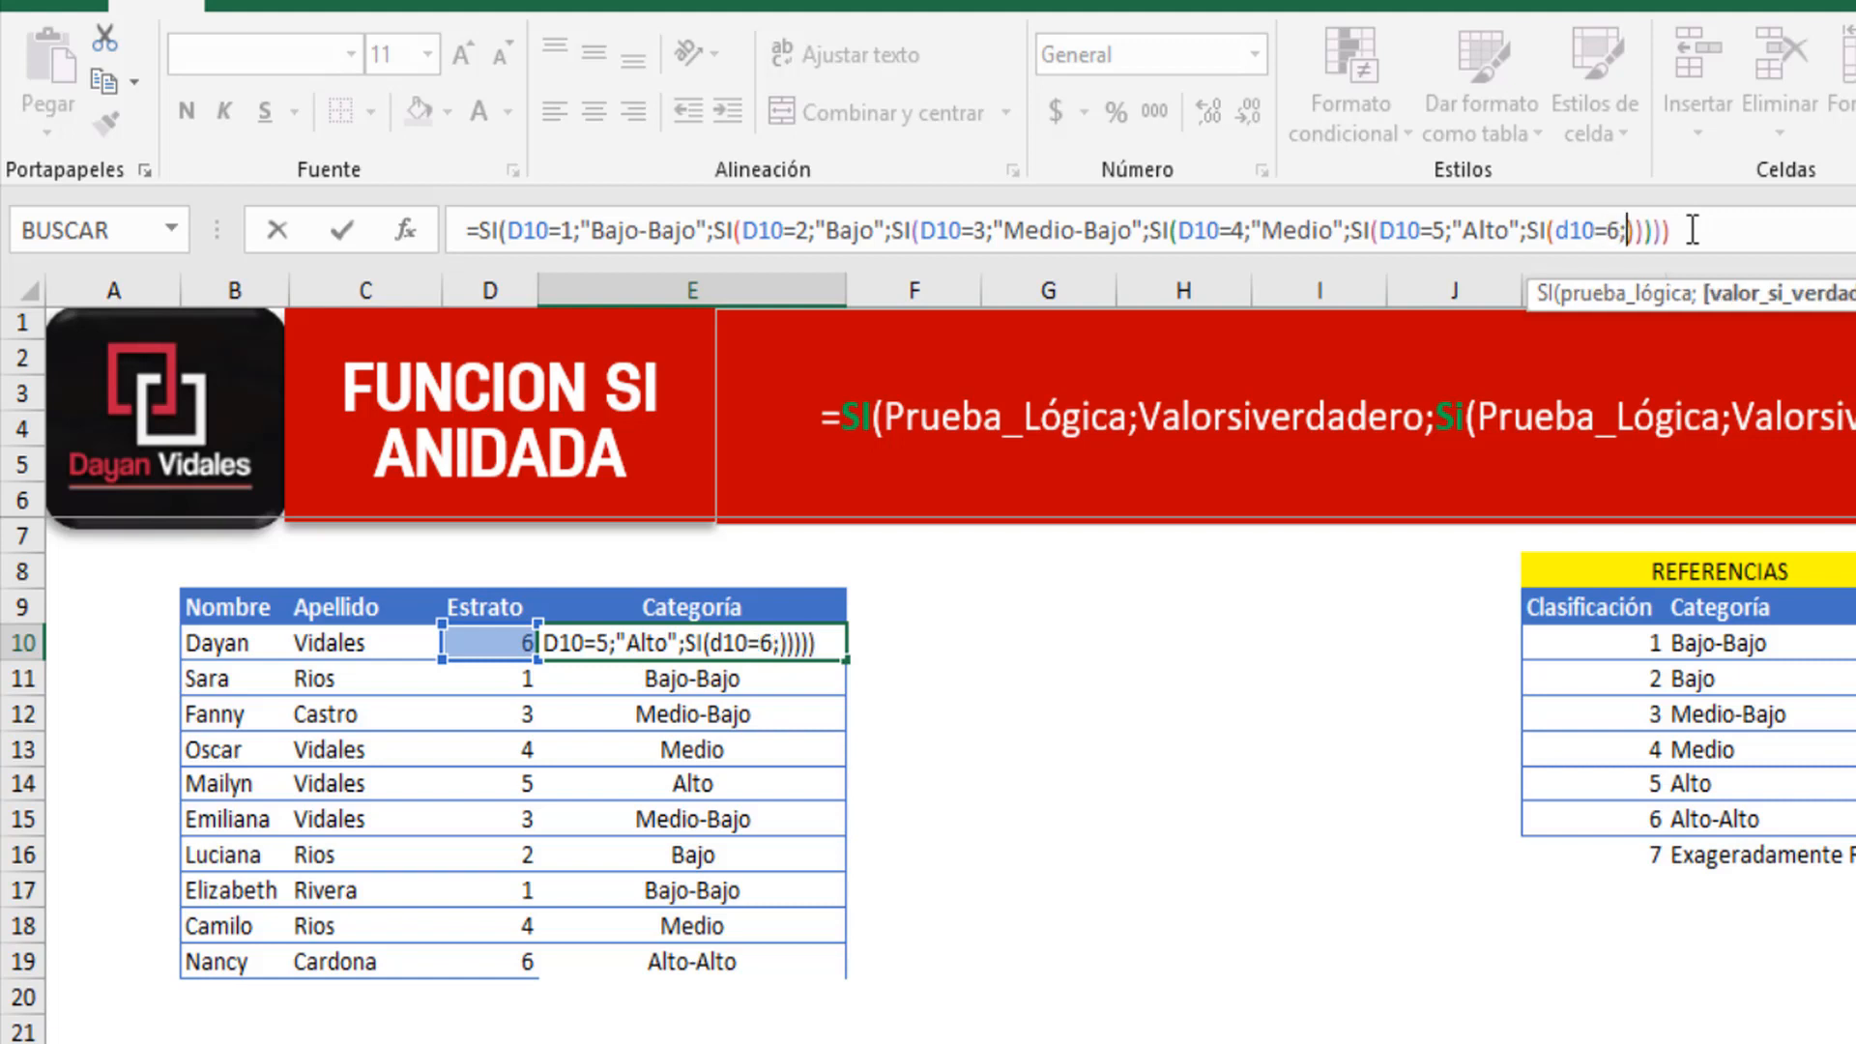
text("Alto-A)
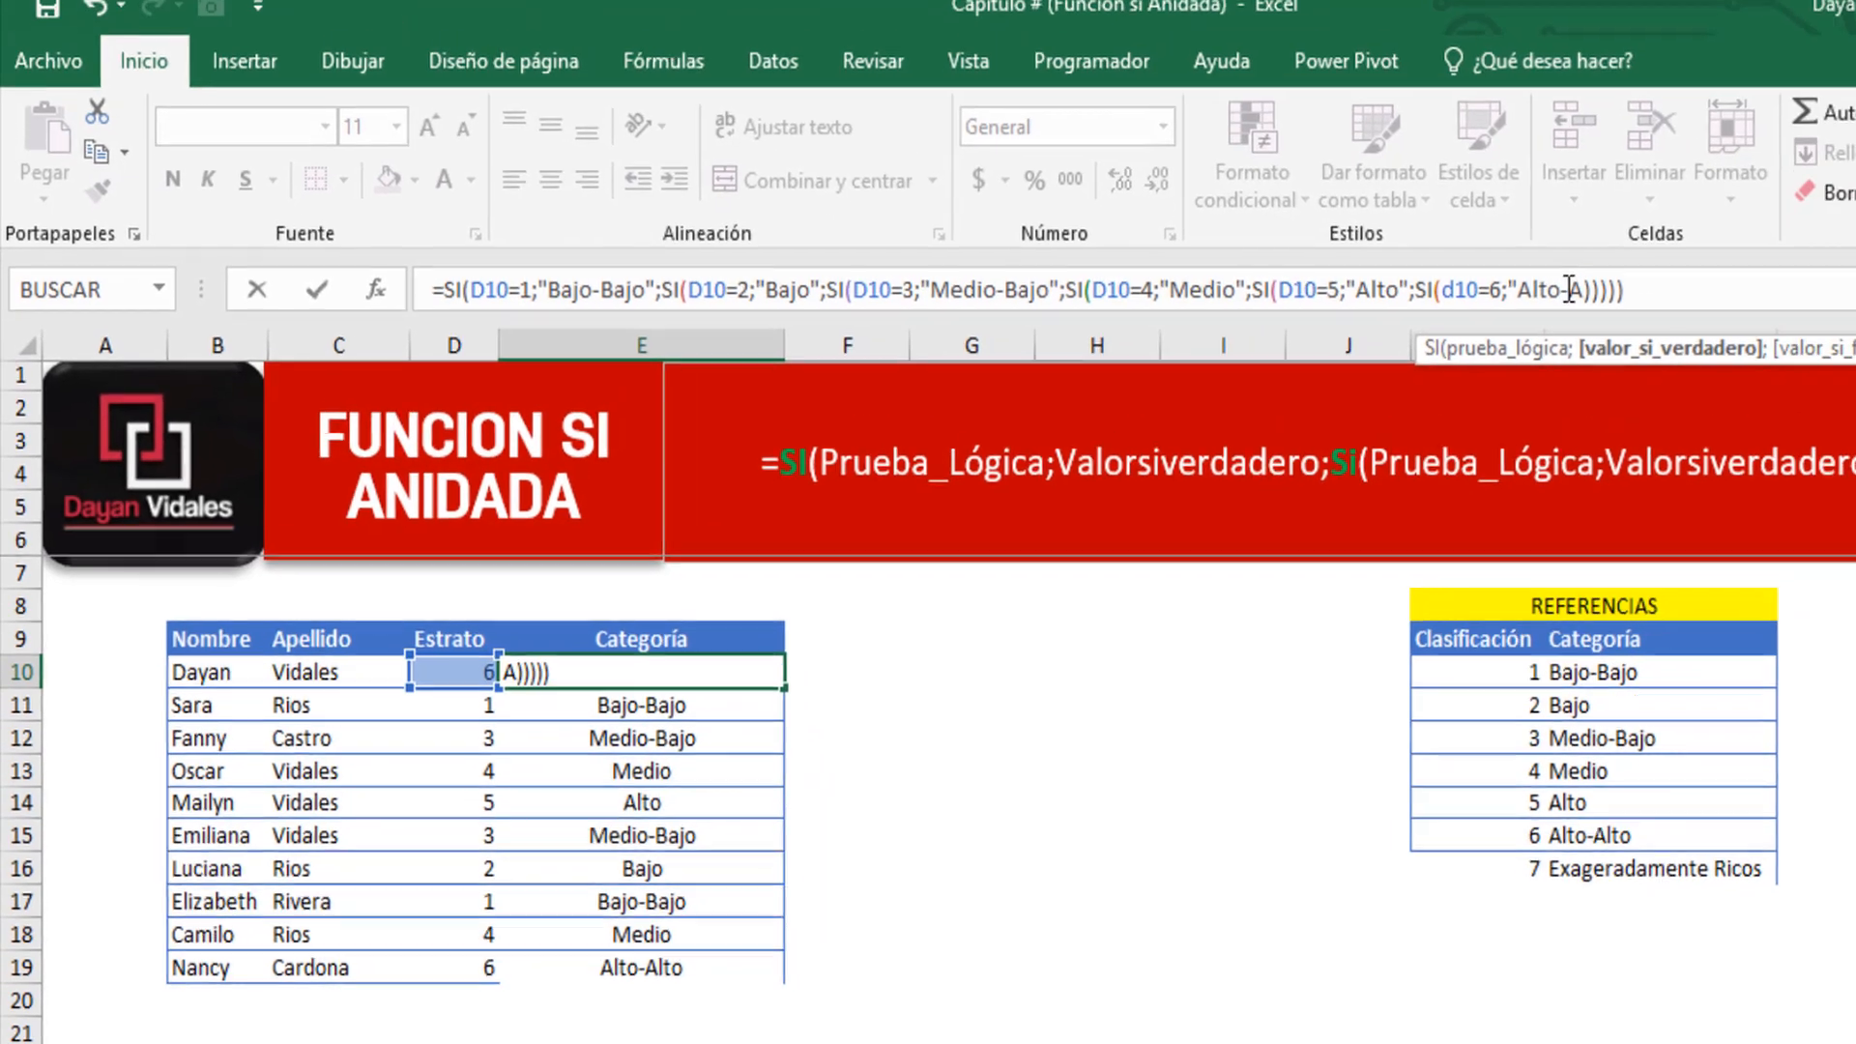
text(lto")
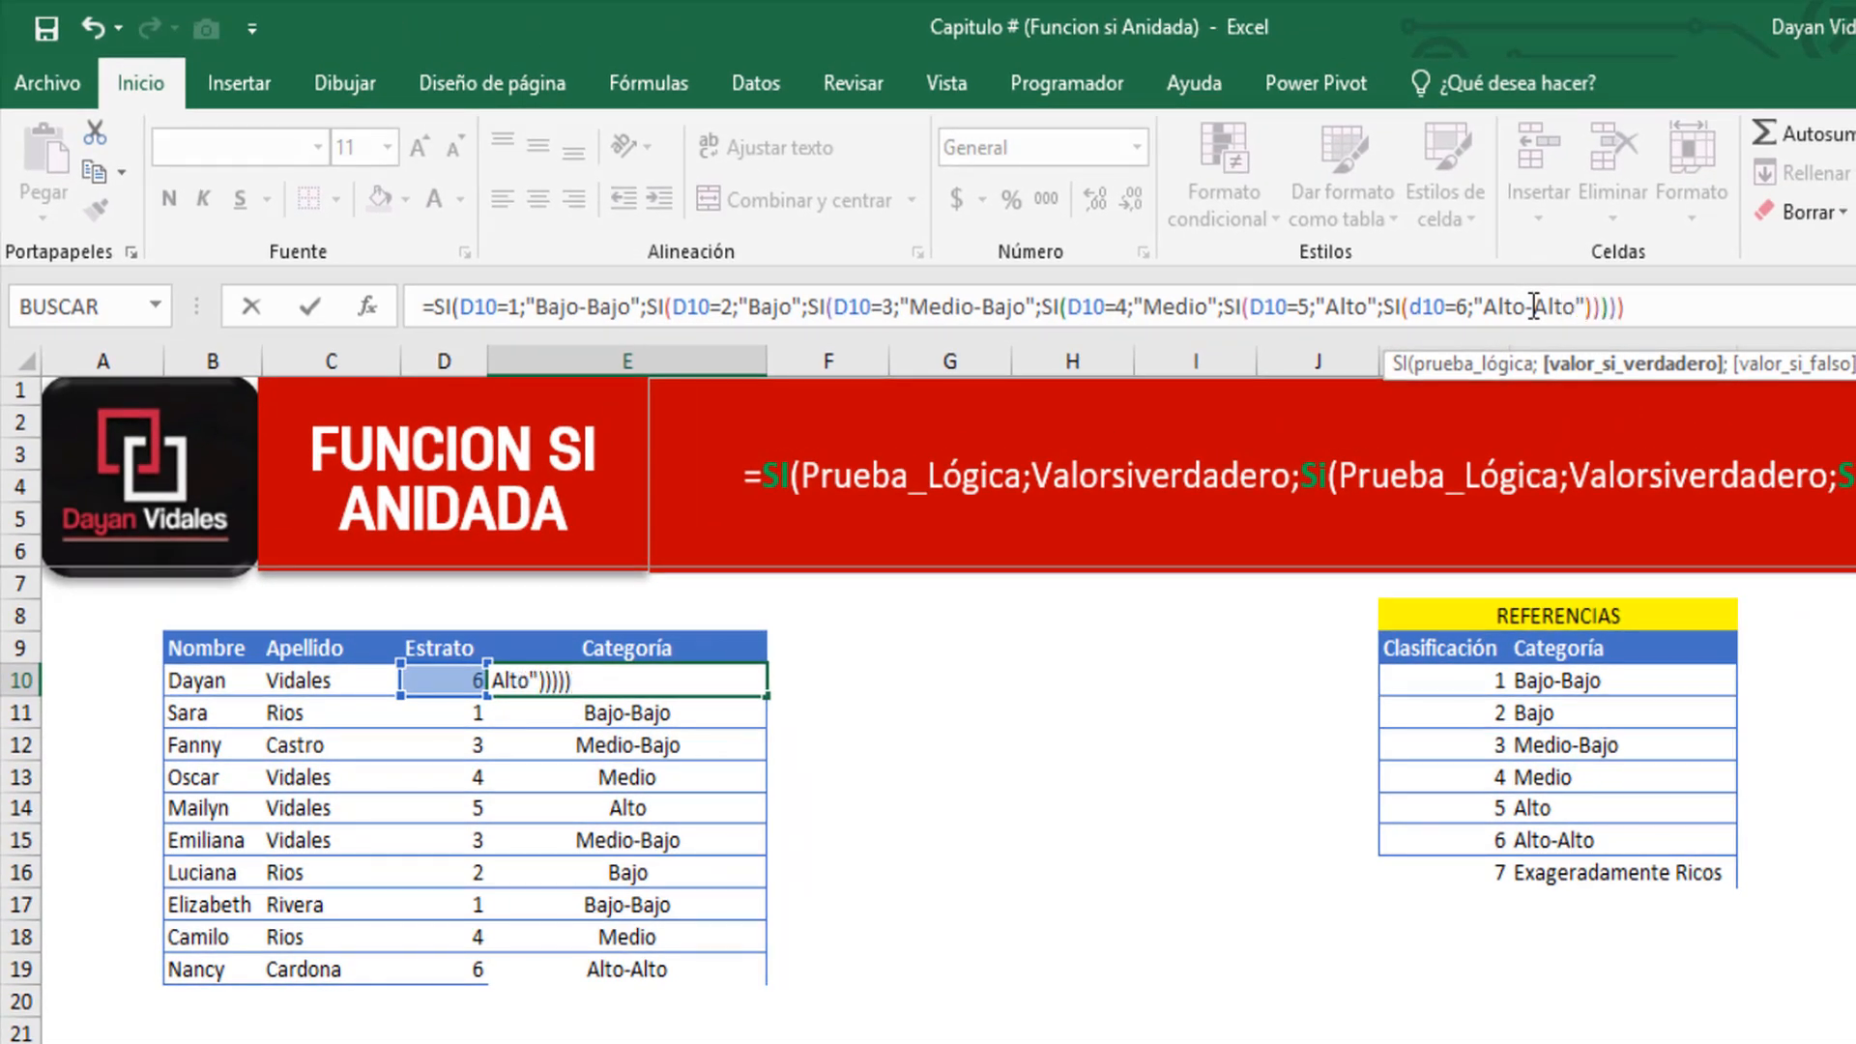
text(;)
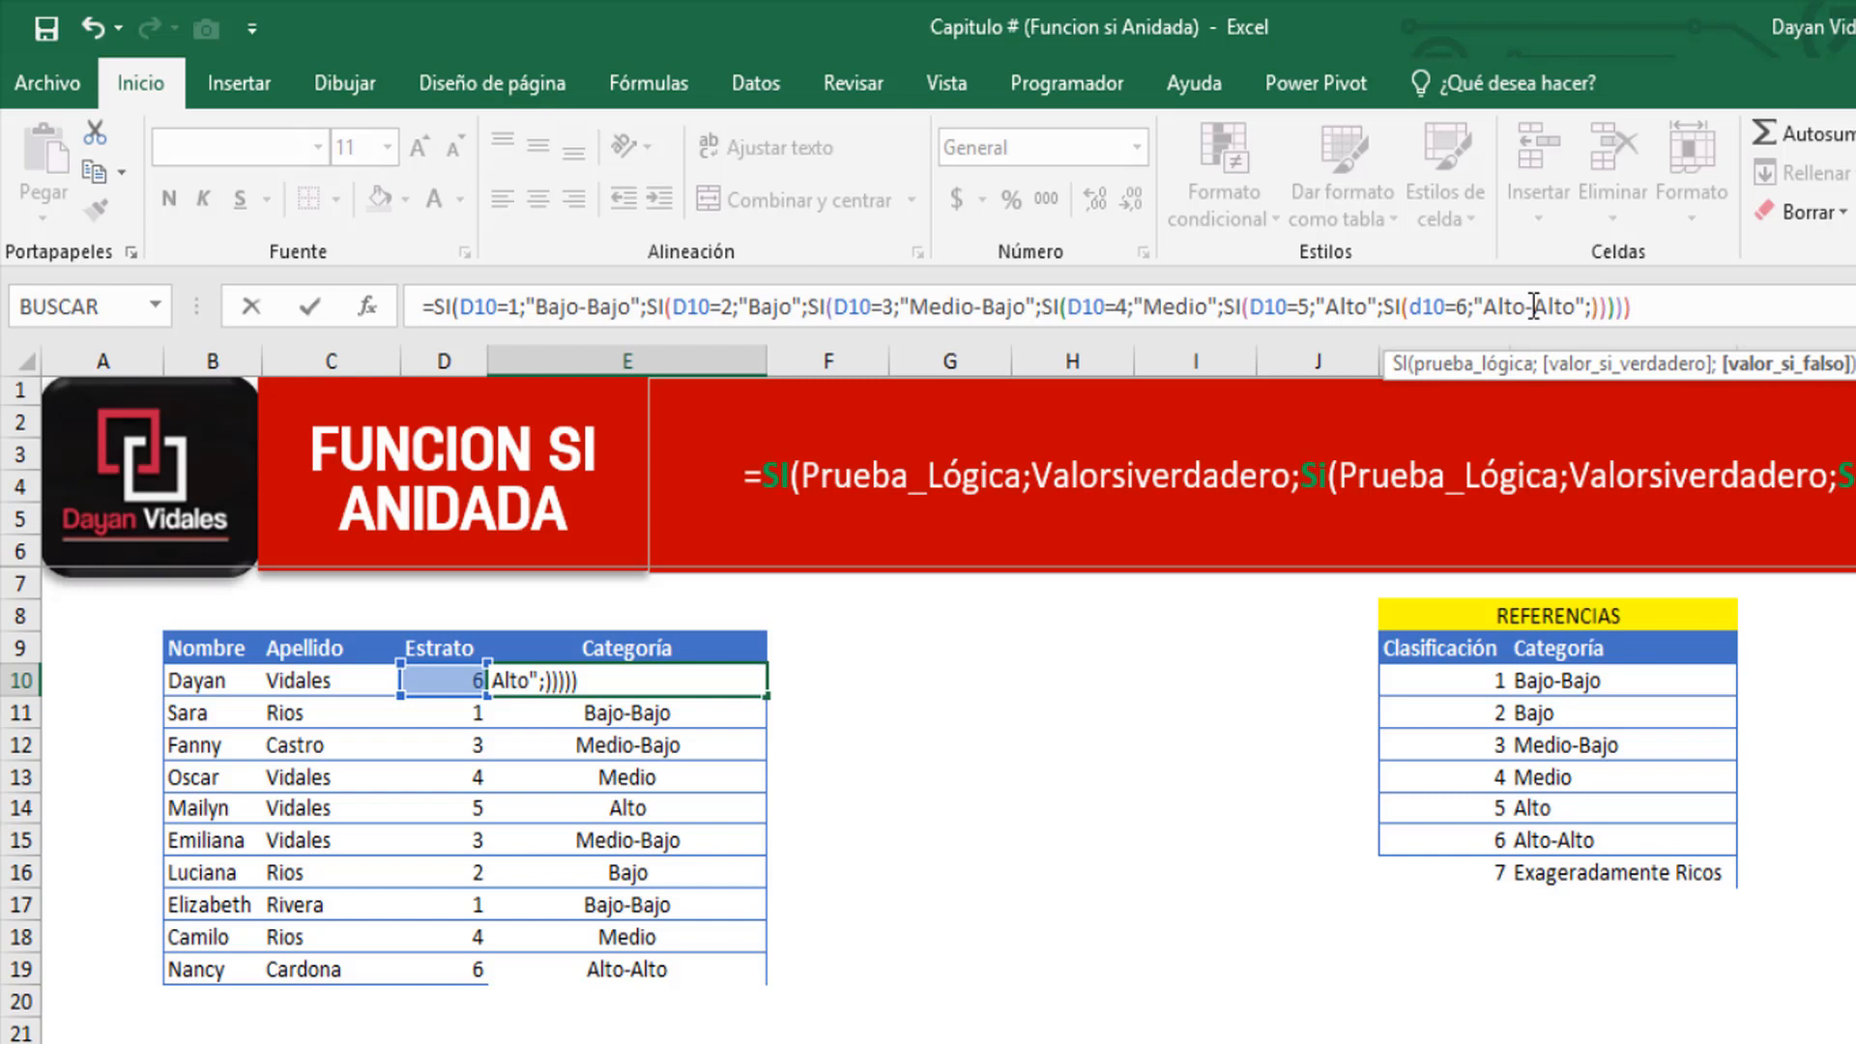
Enter "Exageradamento Rico" as the new SI's false value and complete the E10 formula with one more closing parenthesis.
text("E)
text(xageradame)
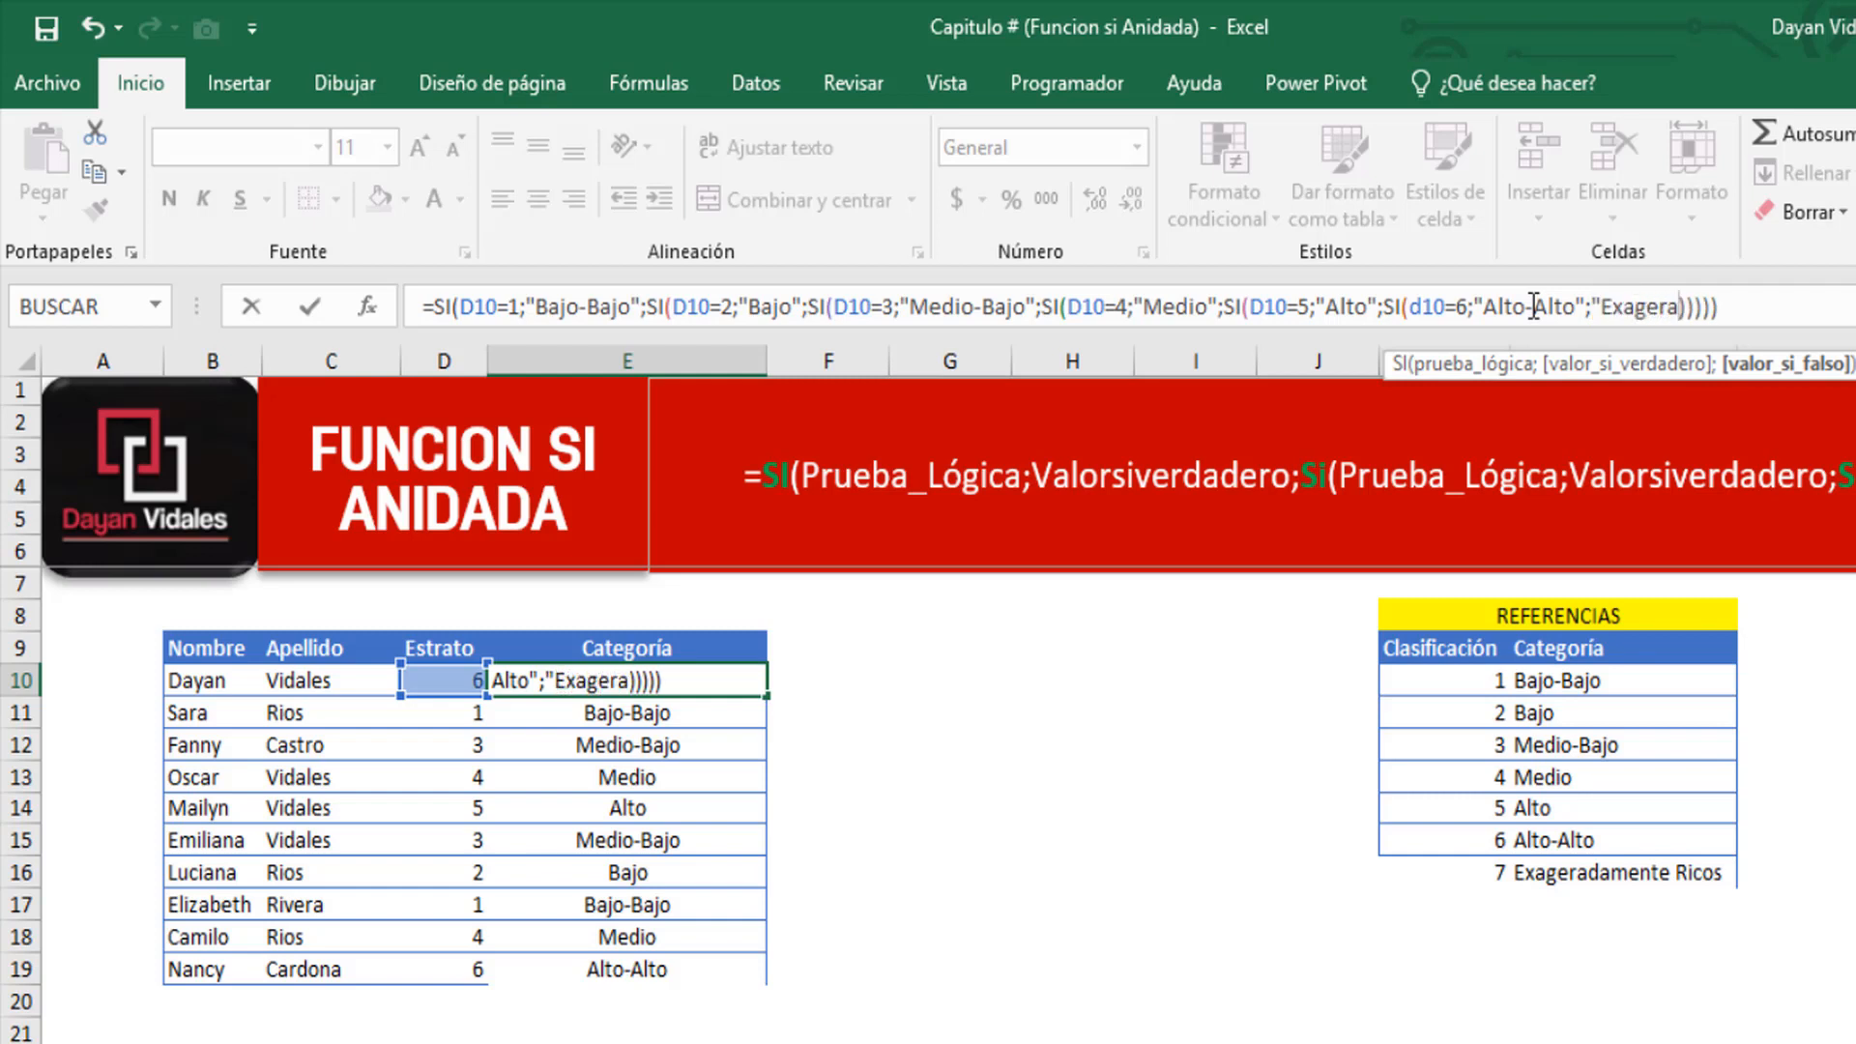
text(nto Rico")
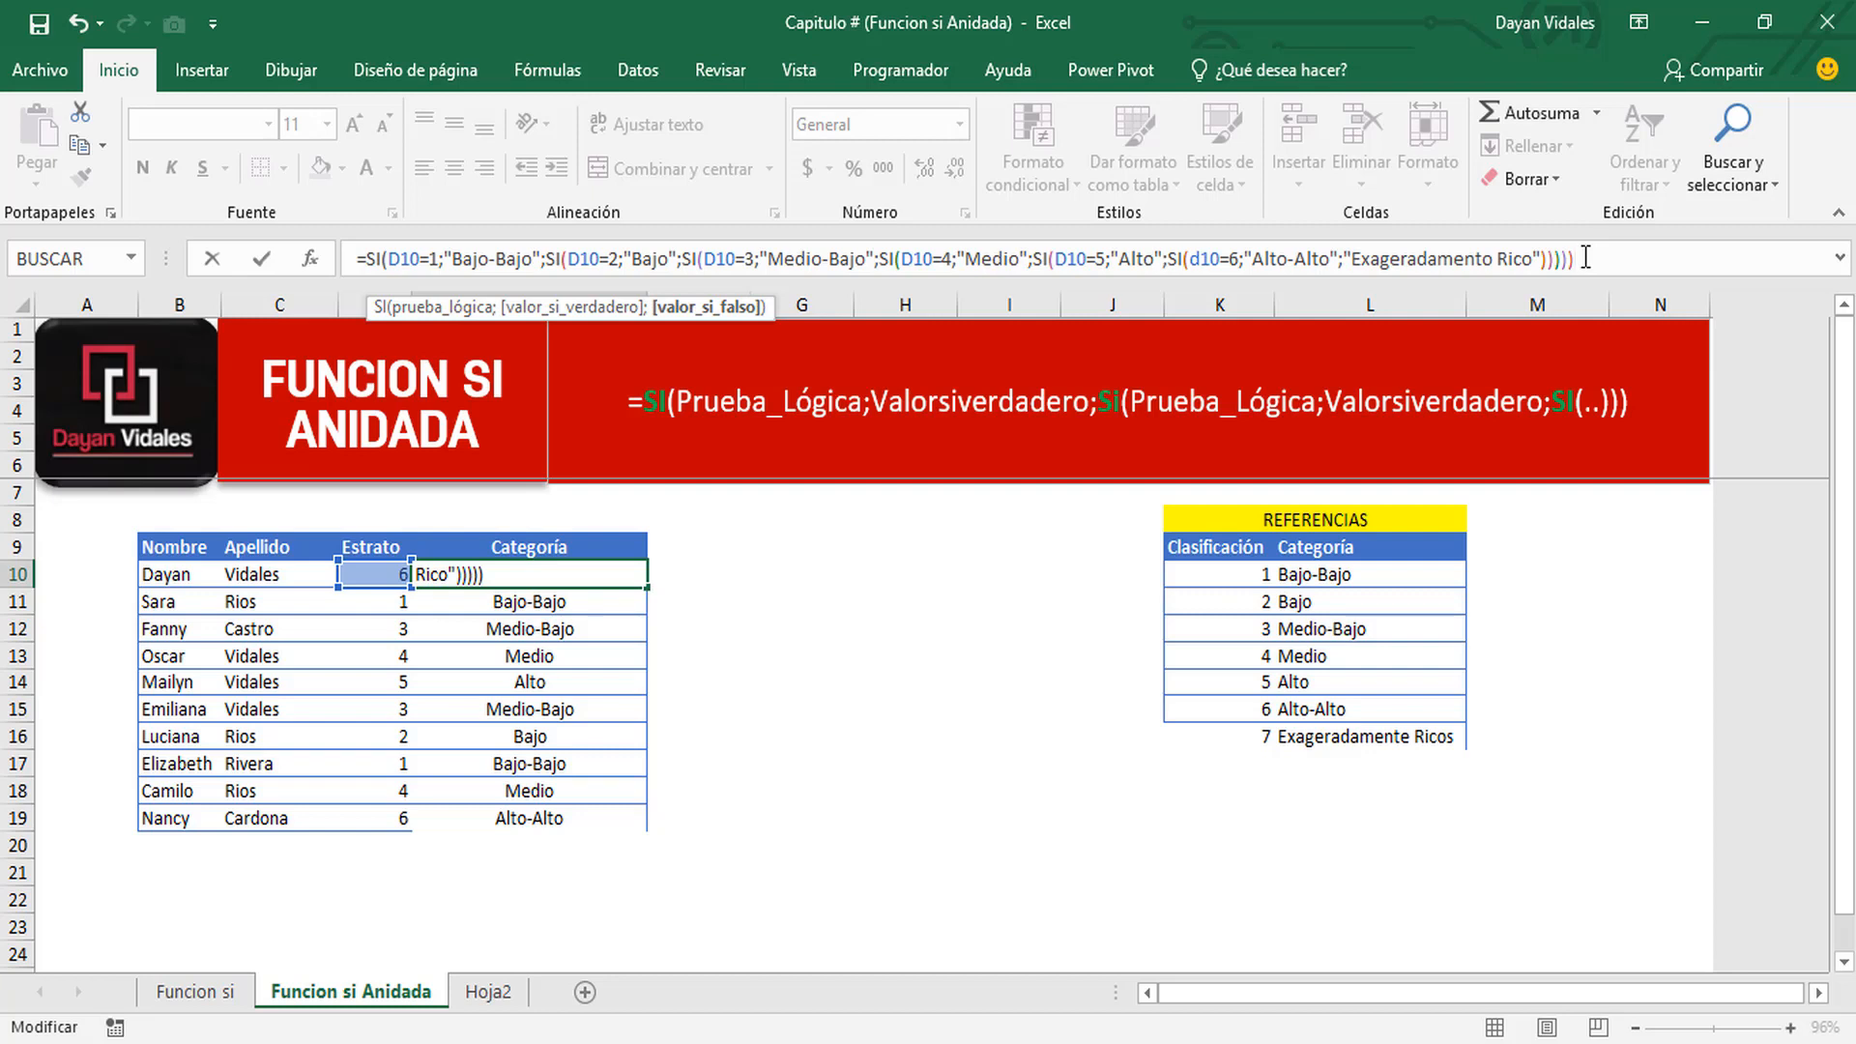
text())
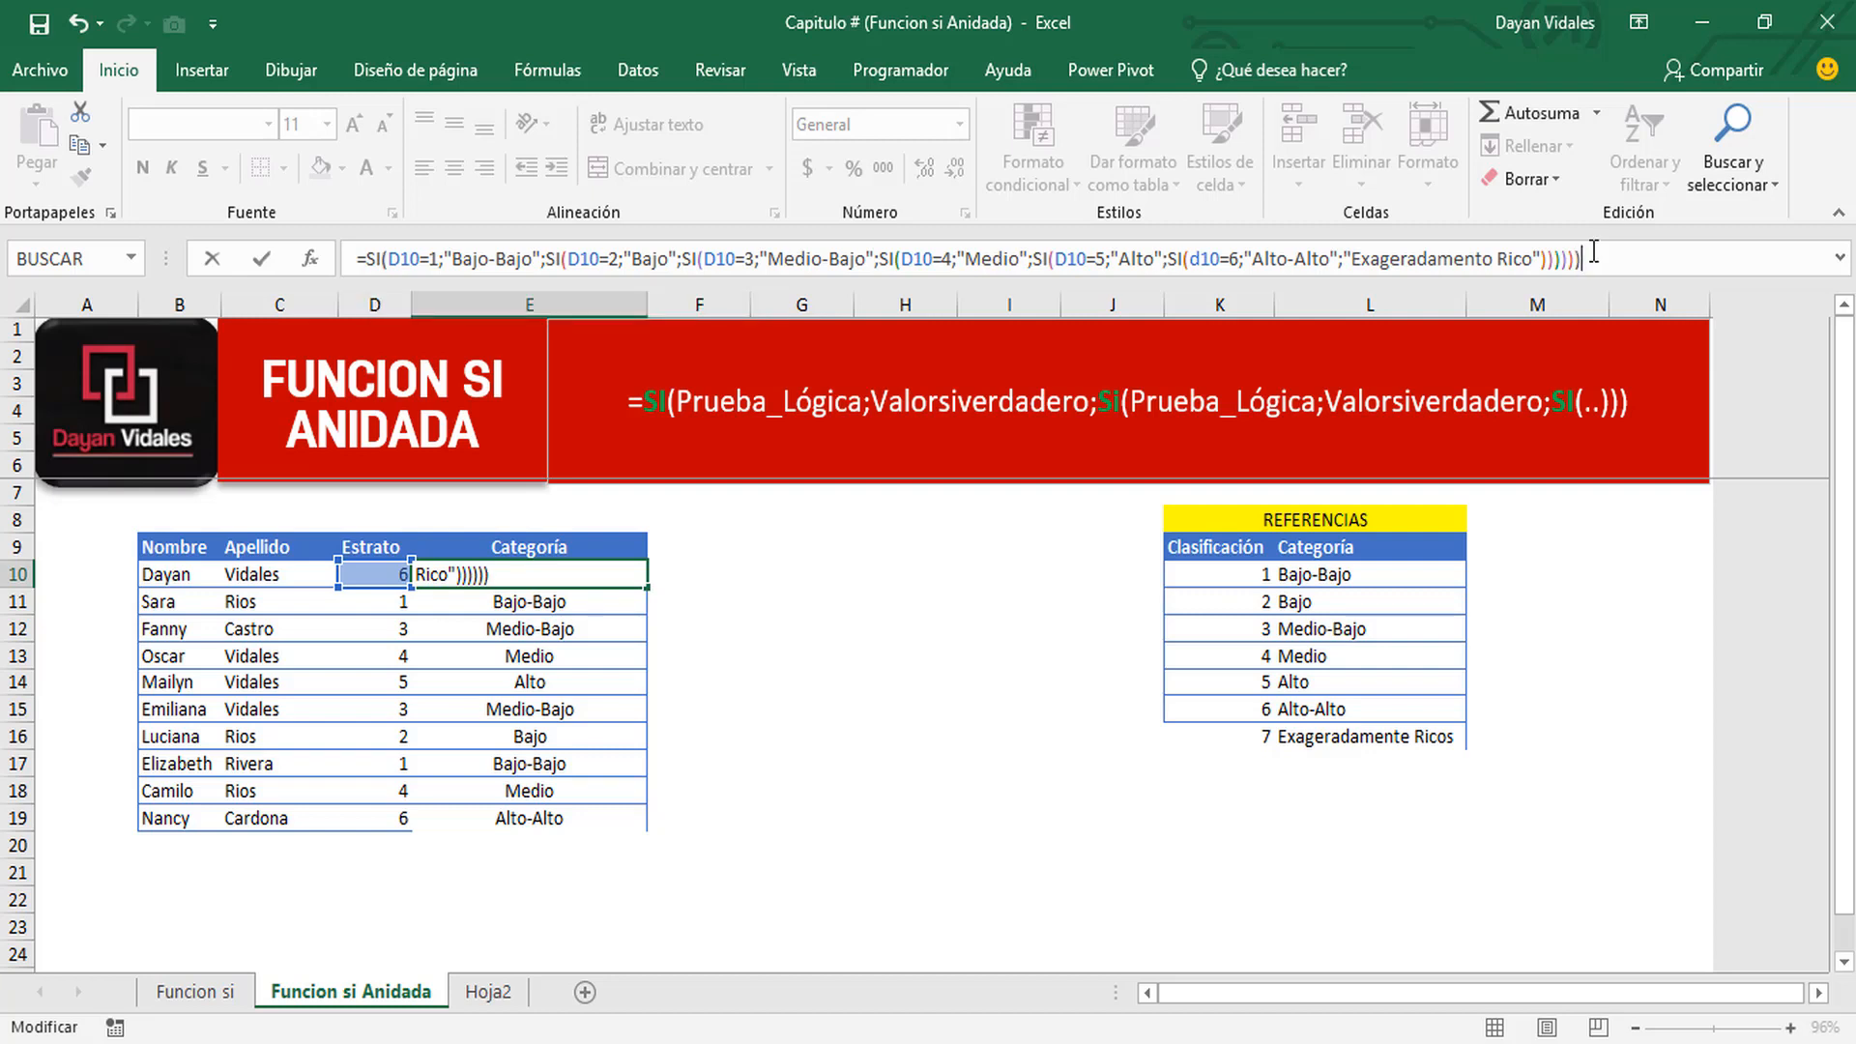
key(Return)
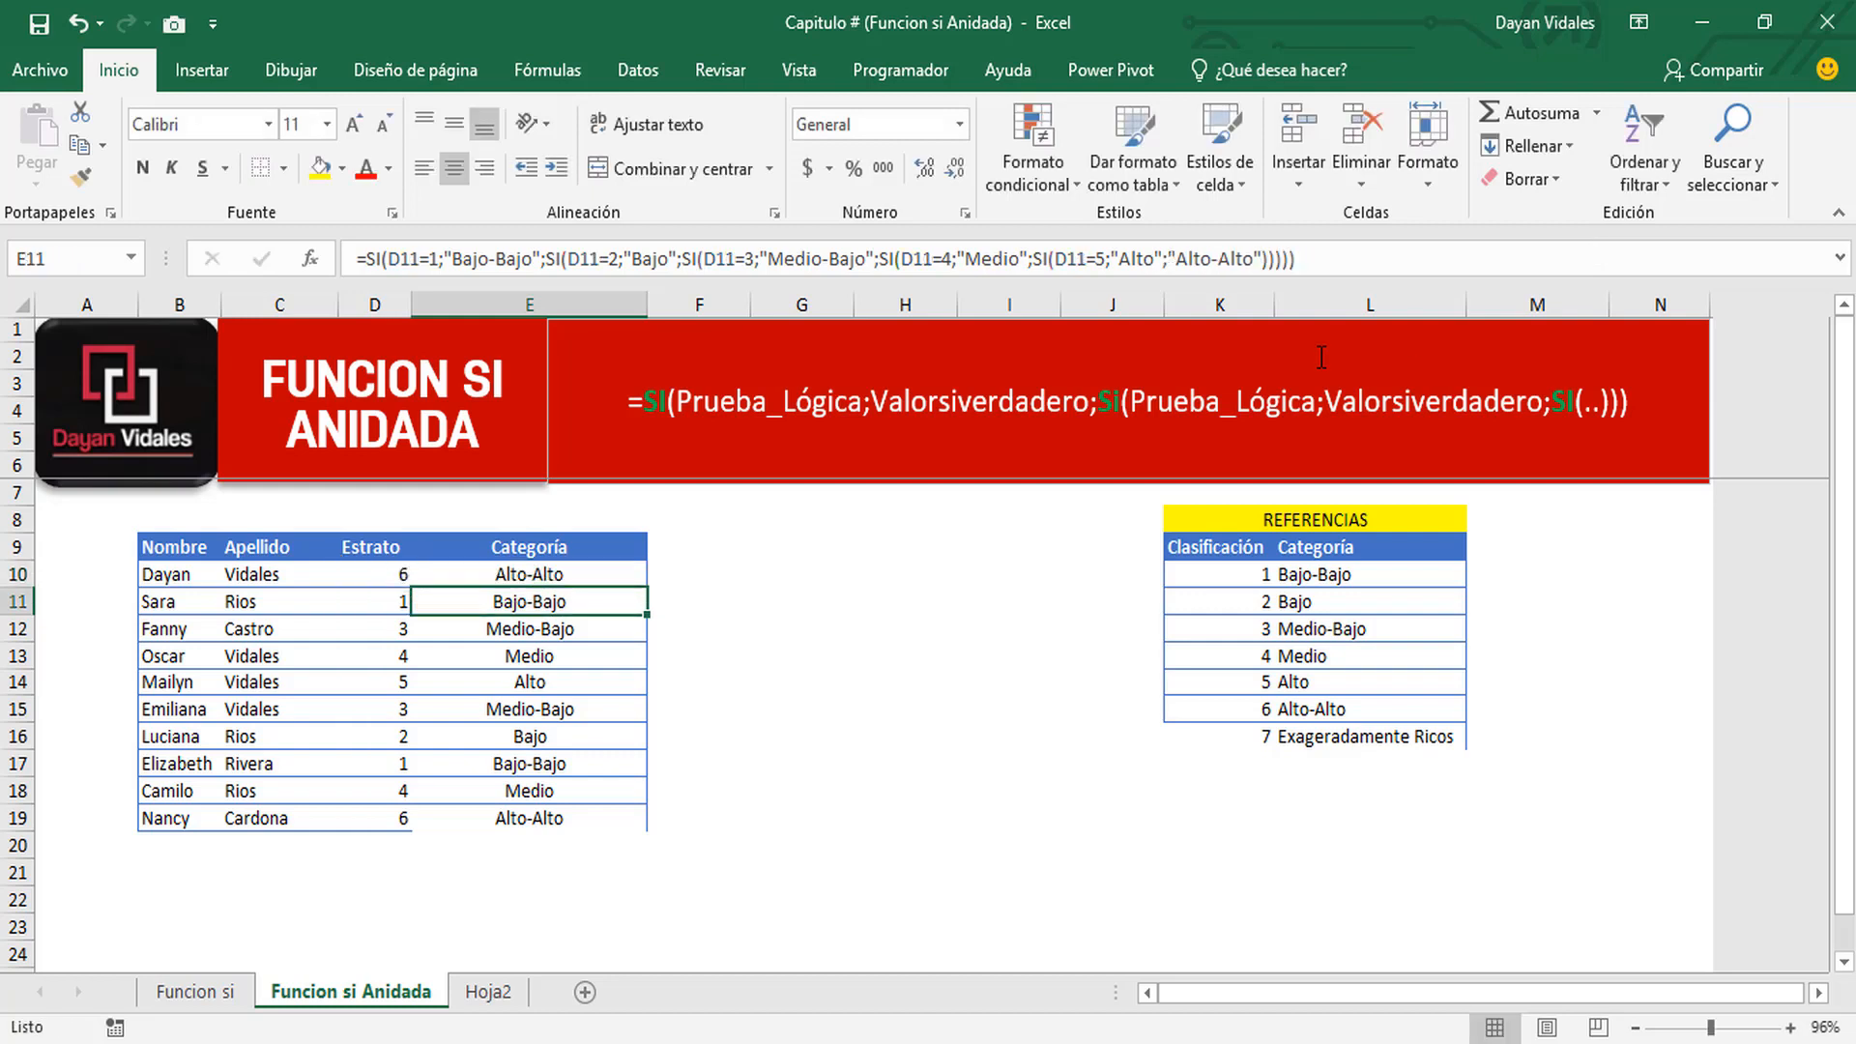
Fill the extended SI formula from E10 down to E19 and check the copied formula in E12.
click(570, 577)
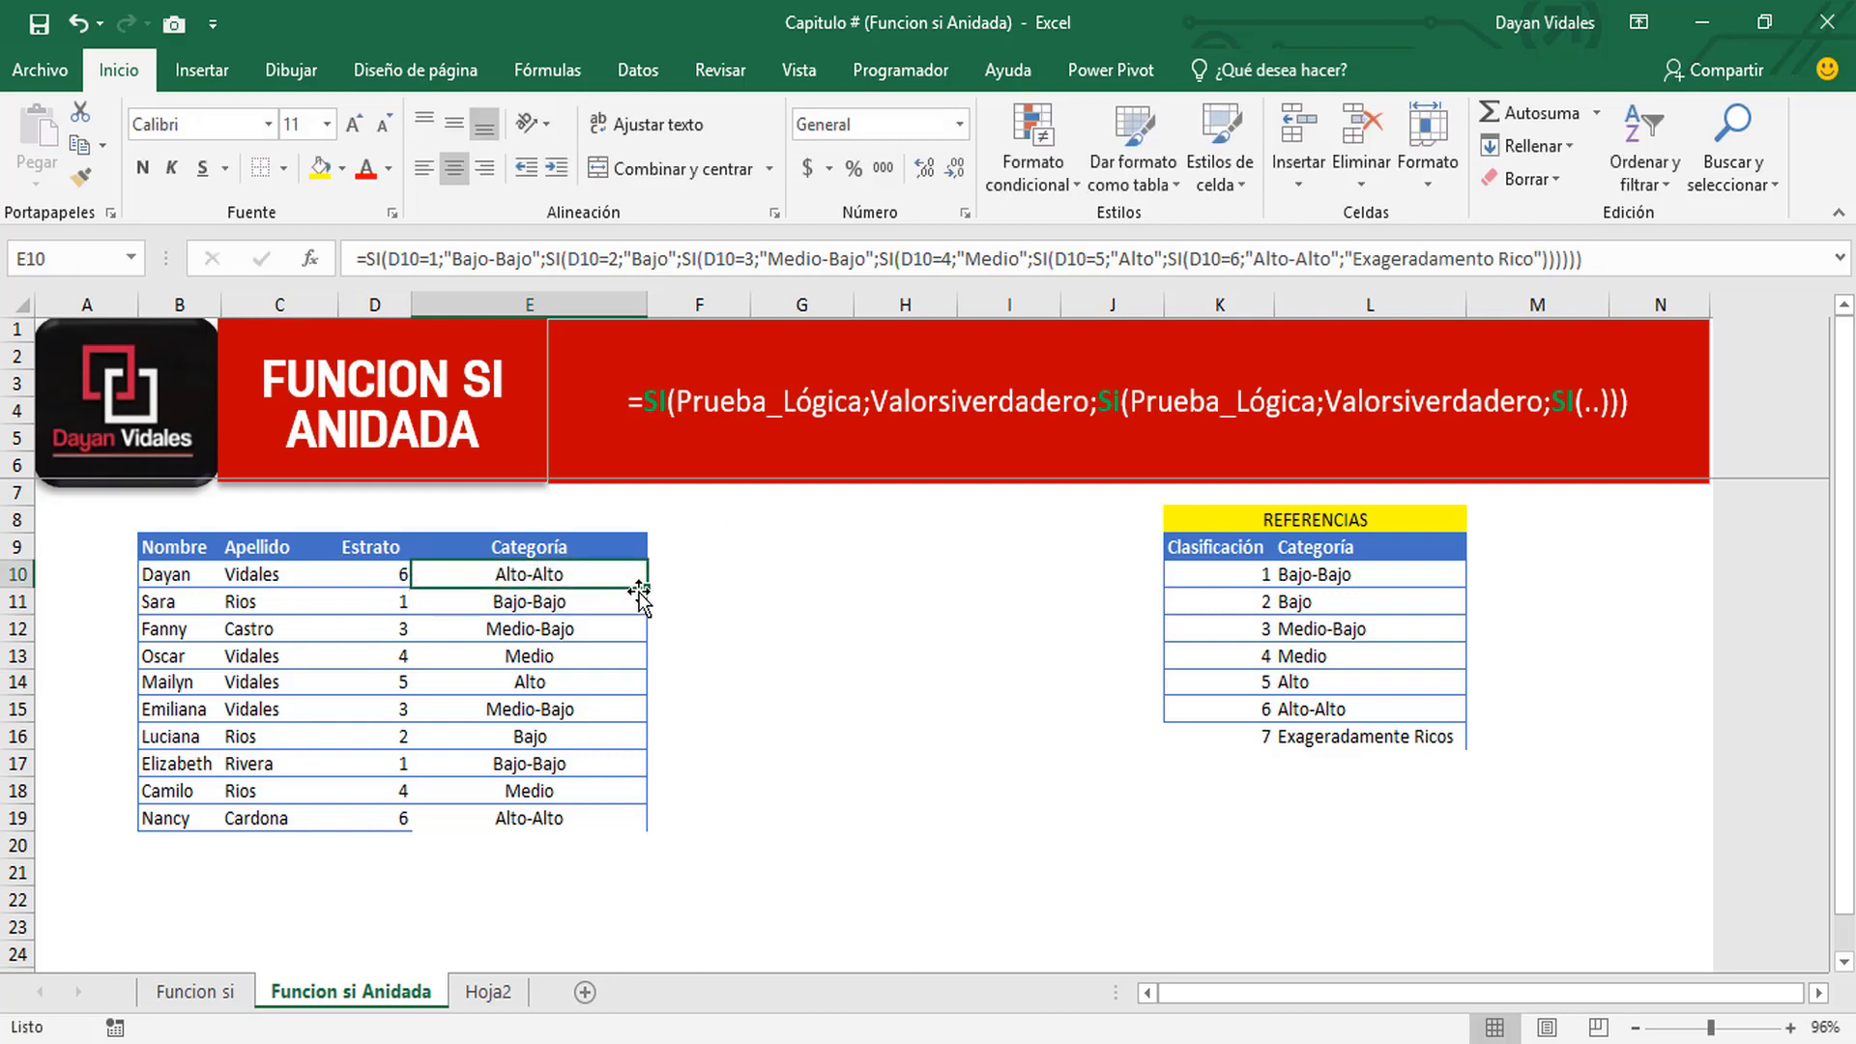
double_click(647, 590)
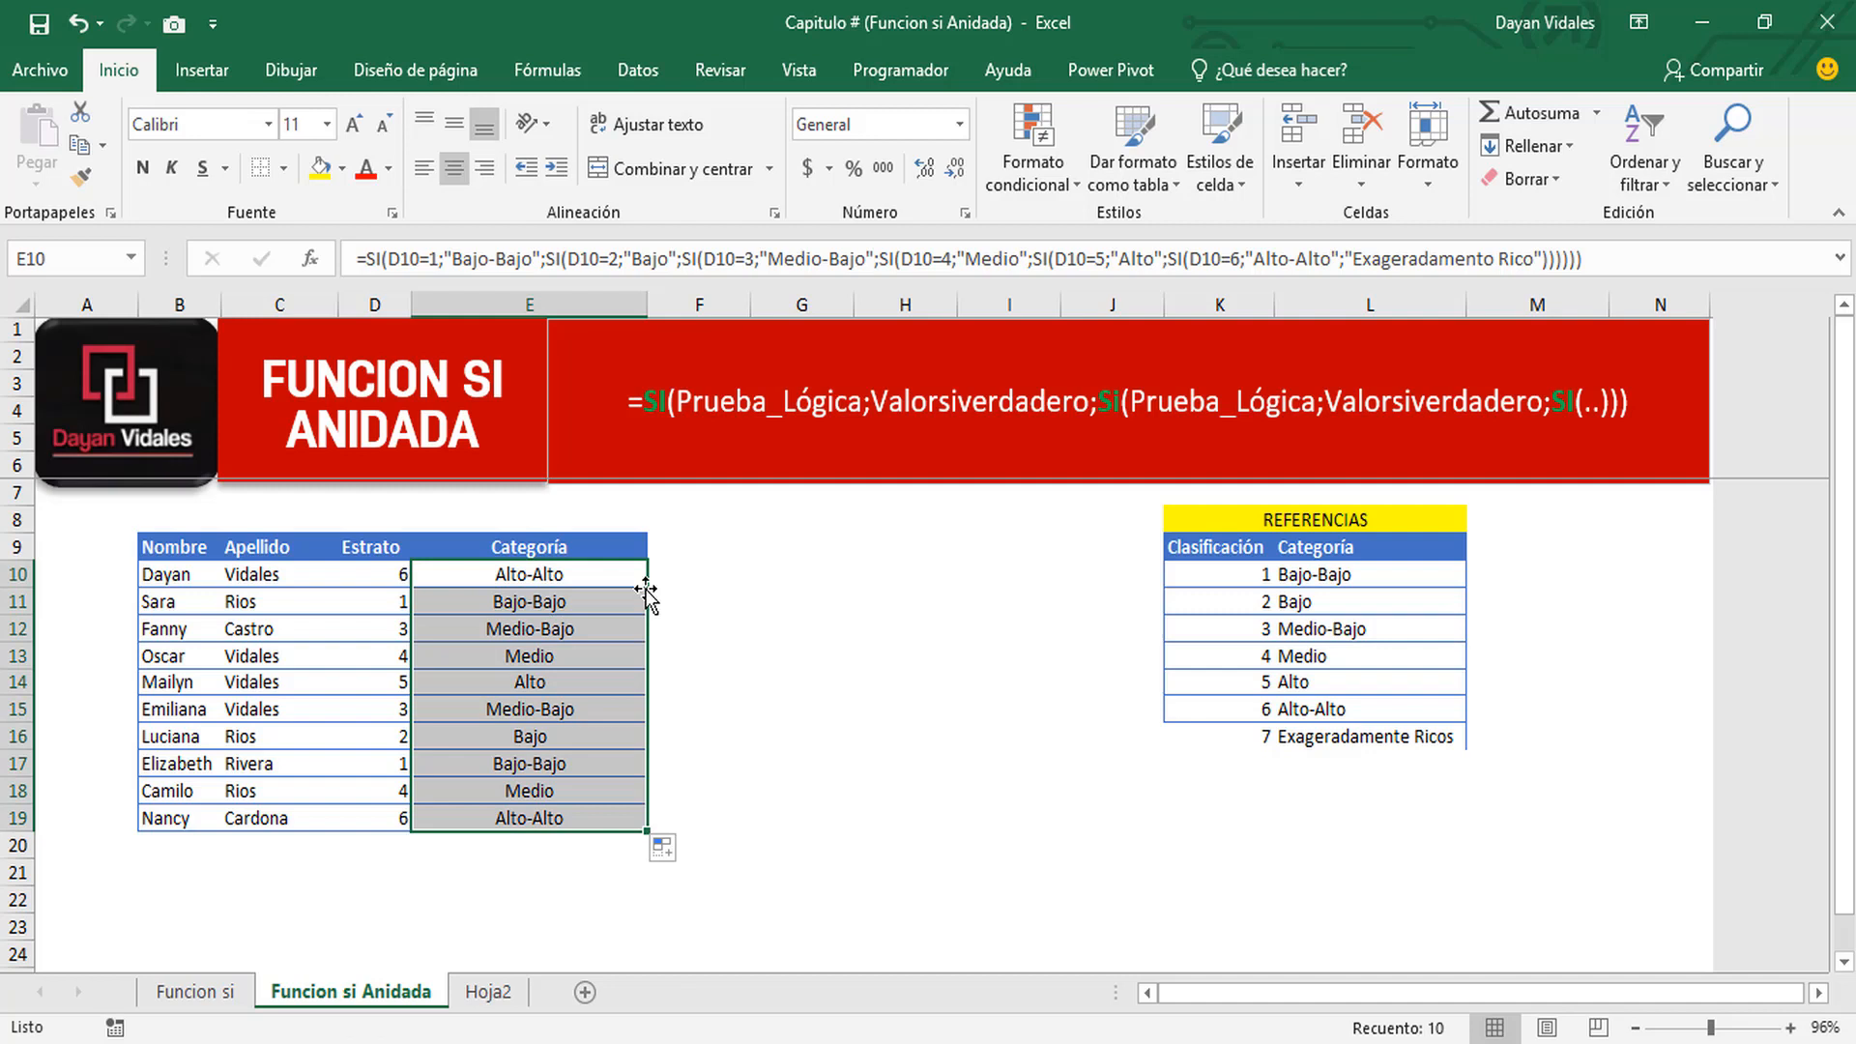
click(600, 633)
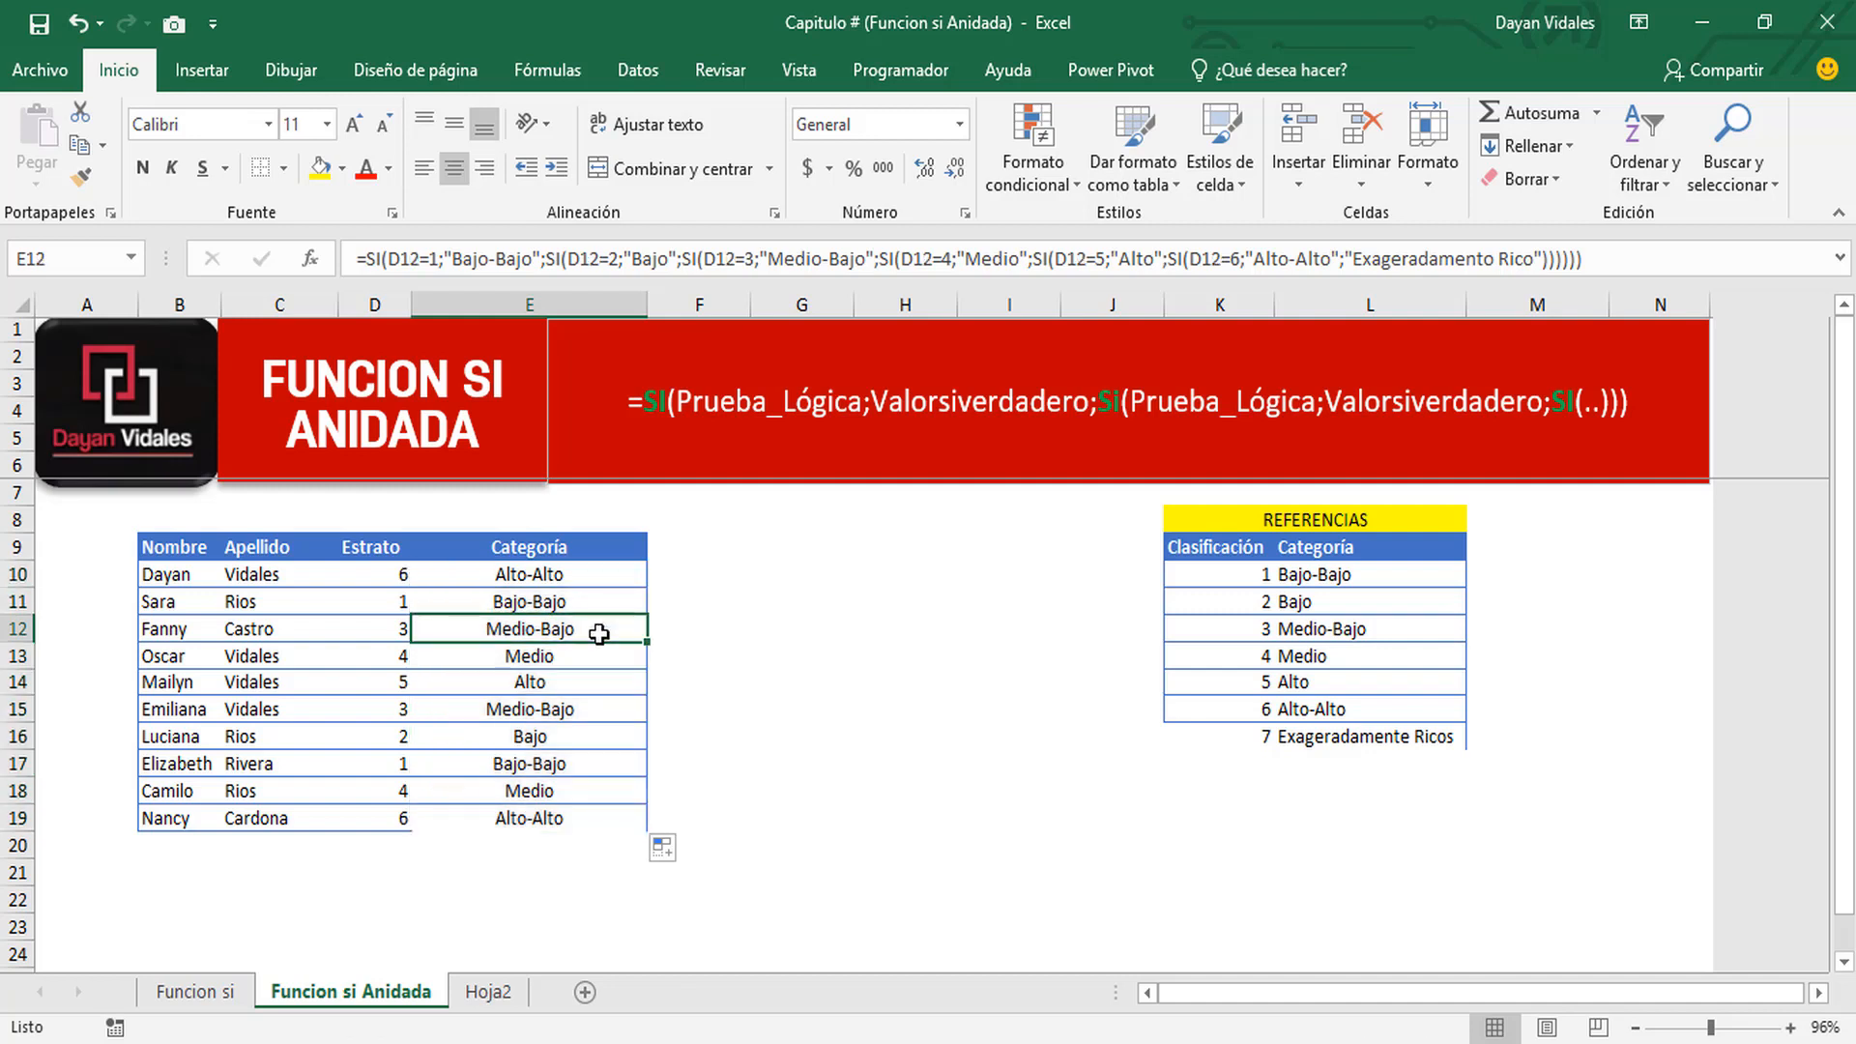
Set the Estrato in D19 to 7 and check the Categoría formula in E19.
drag(387, 818, 390, 584)
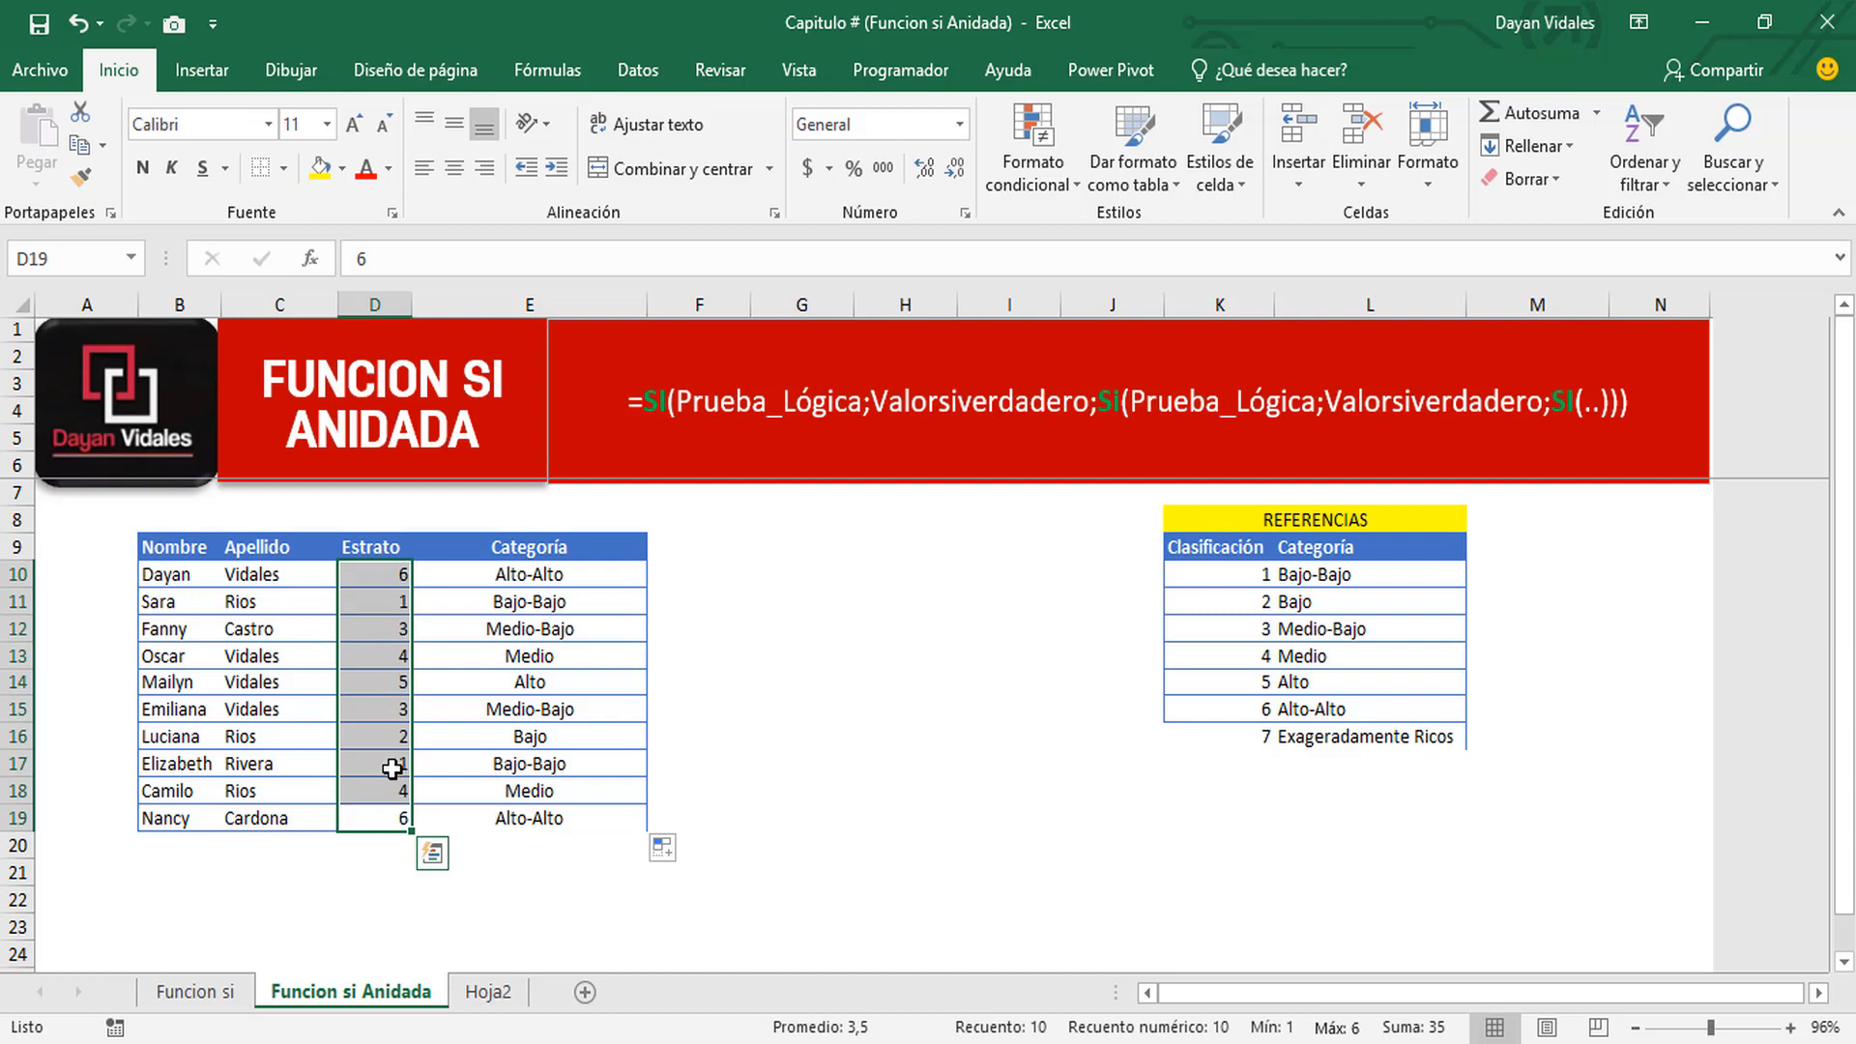
click(386, 818)
text(7)
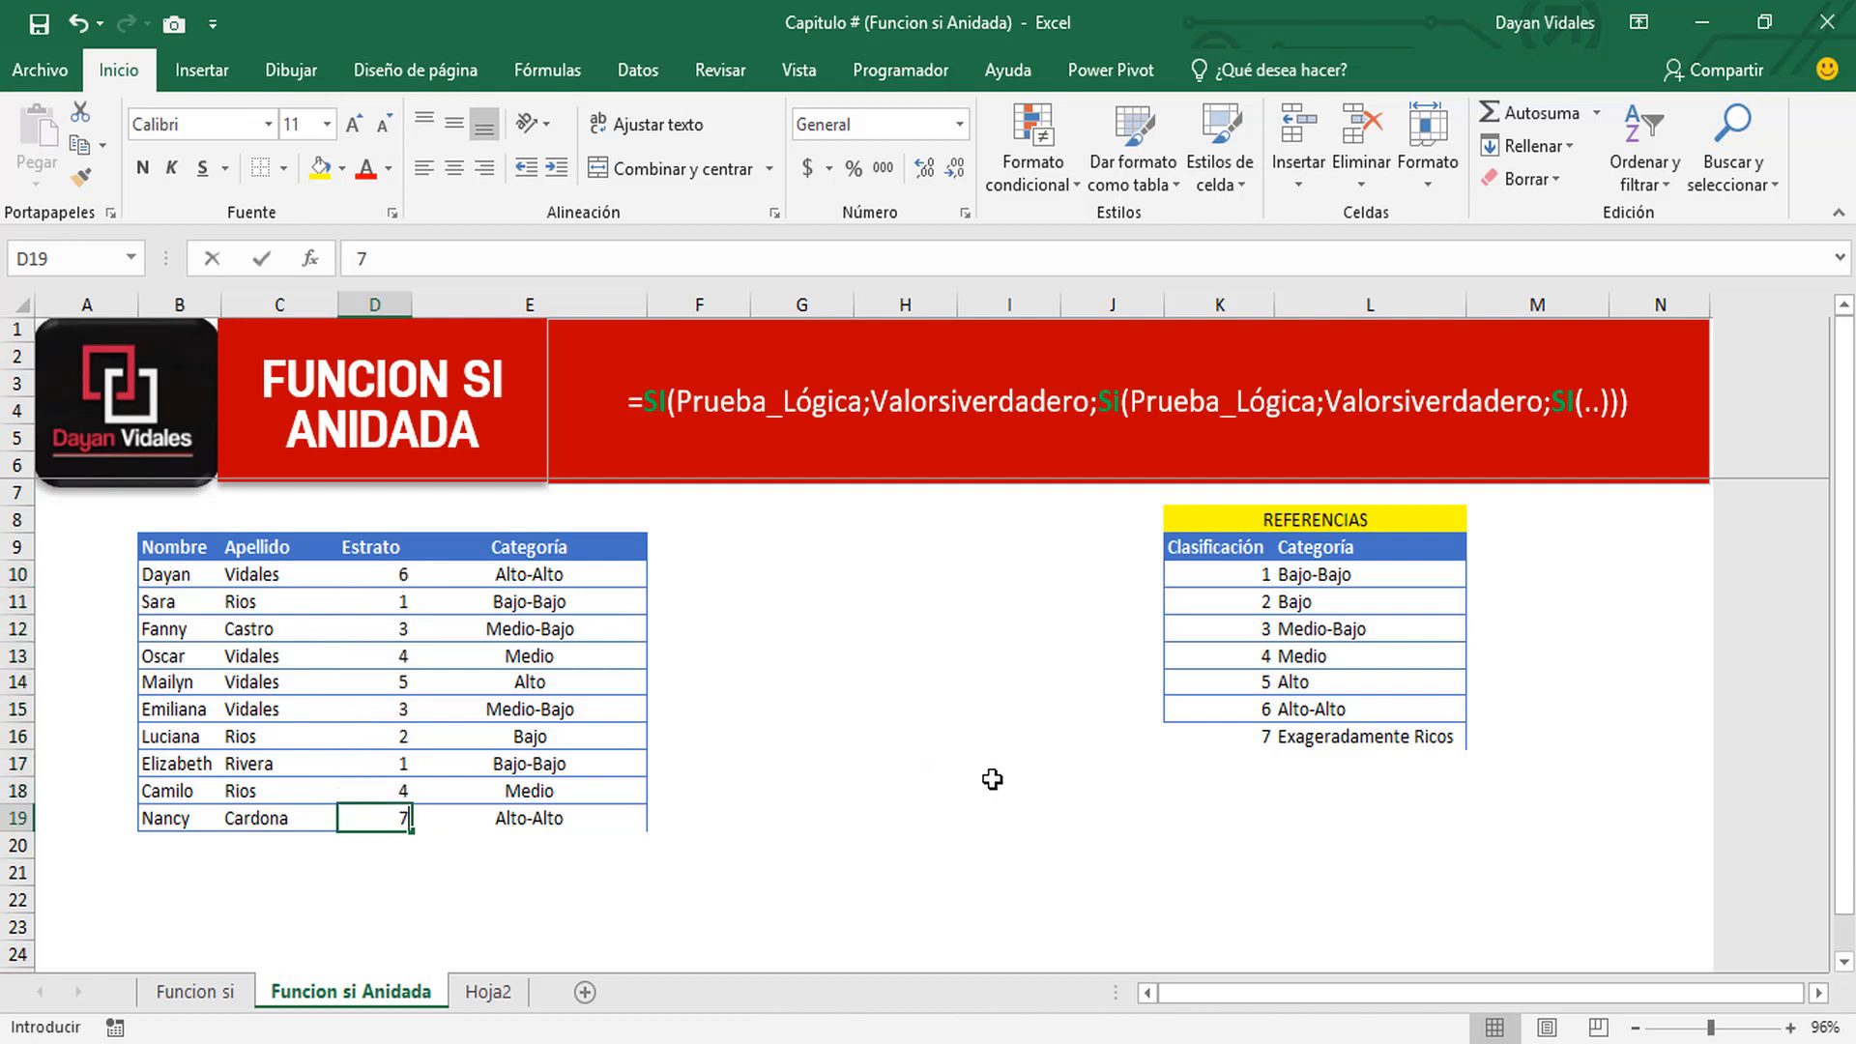
key(Return)
key(Up)
key(Right)
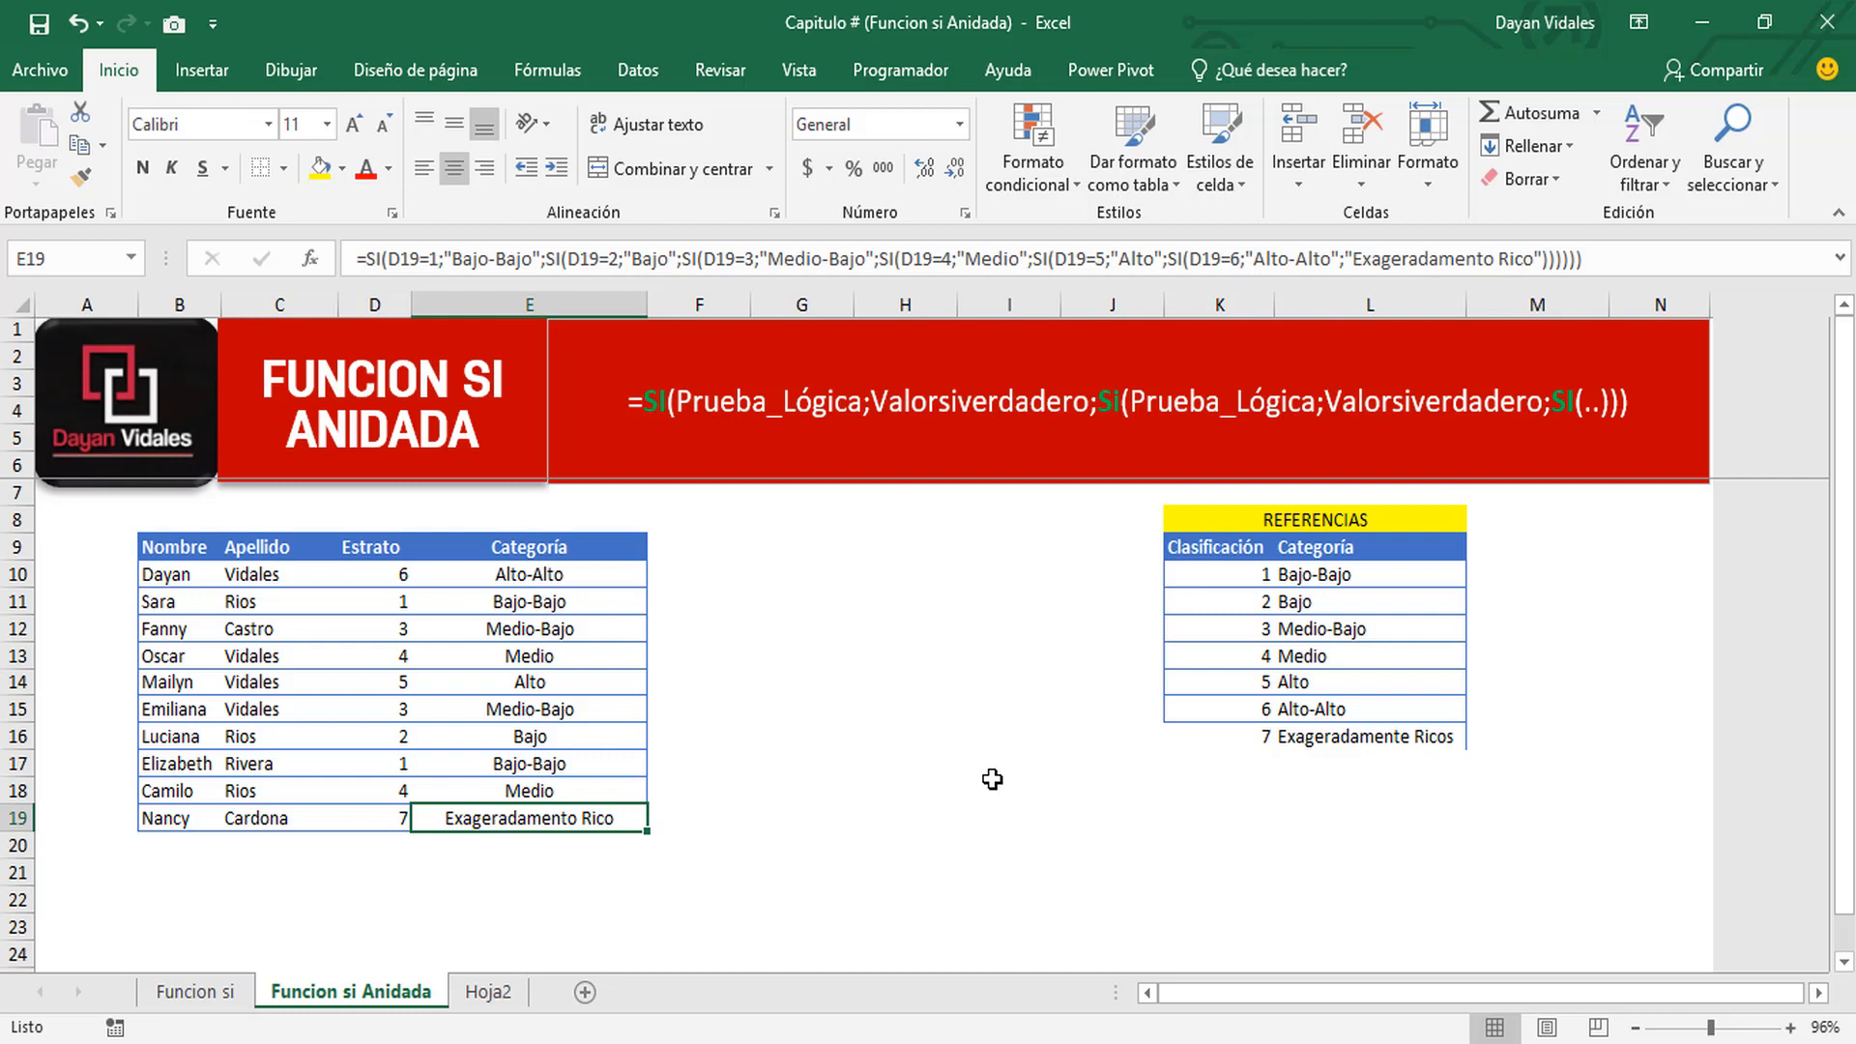
Review the Categoría formulas from E19 back up to E10.
key(Up)
key(Up)
key(Up)
key(Up)
key(Up)
key(Up)
key(Up)
key(Up)
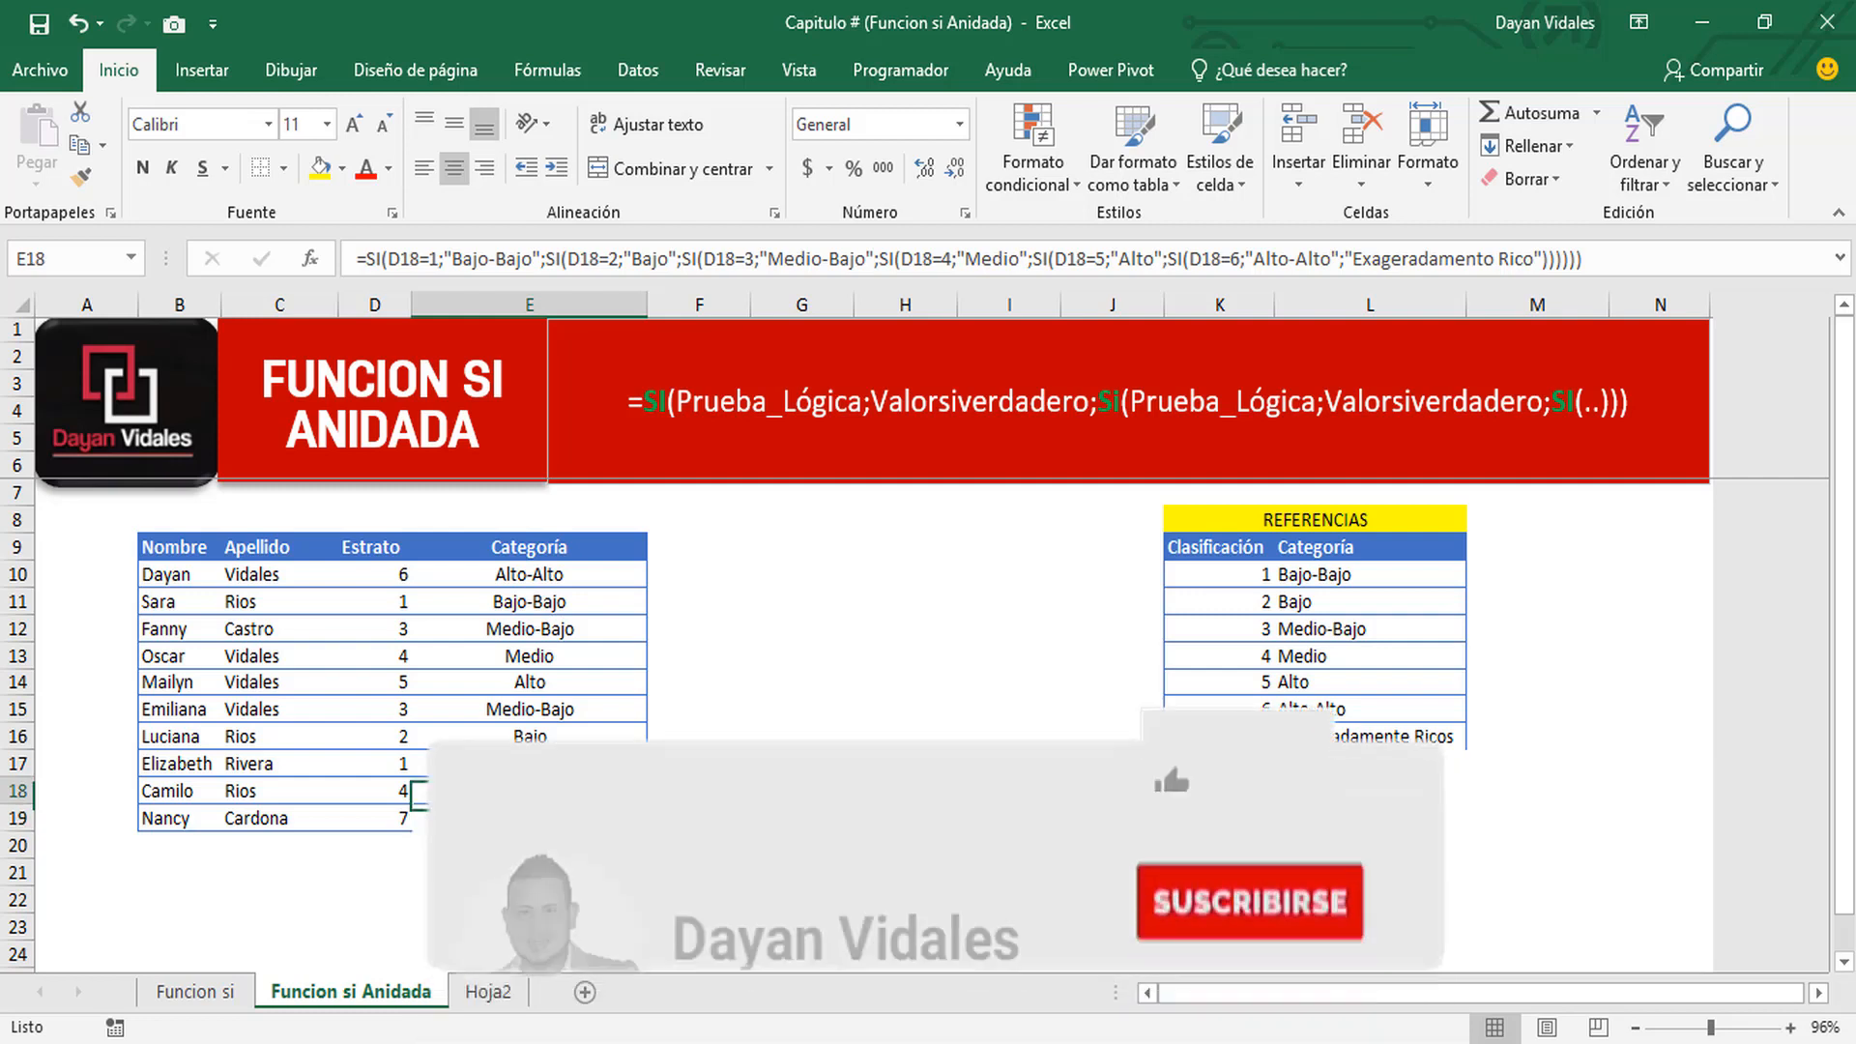
key(Up)
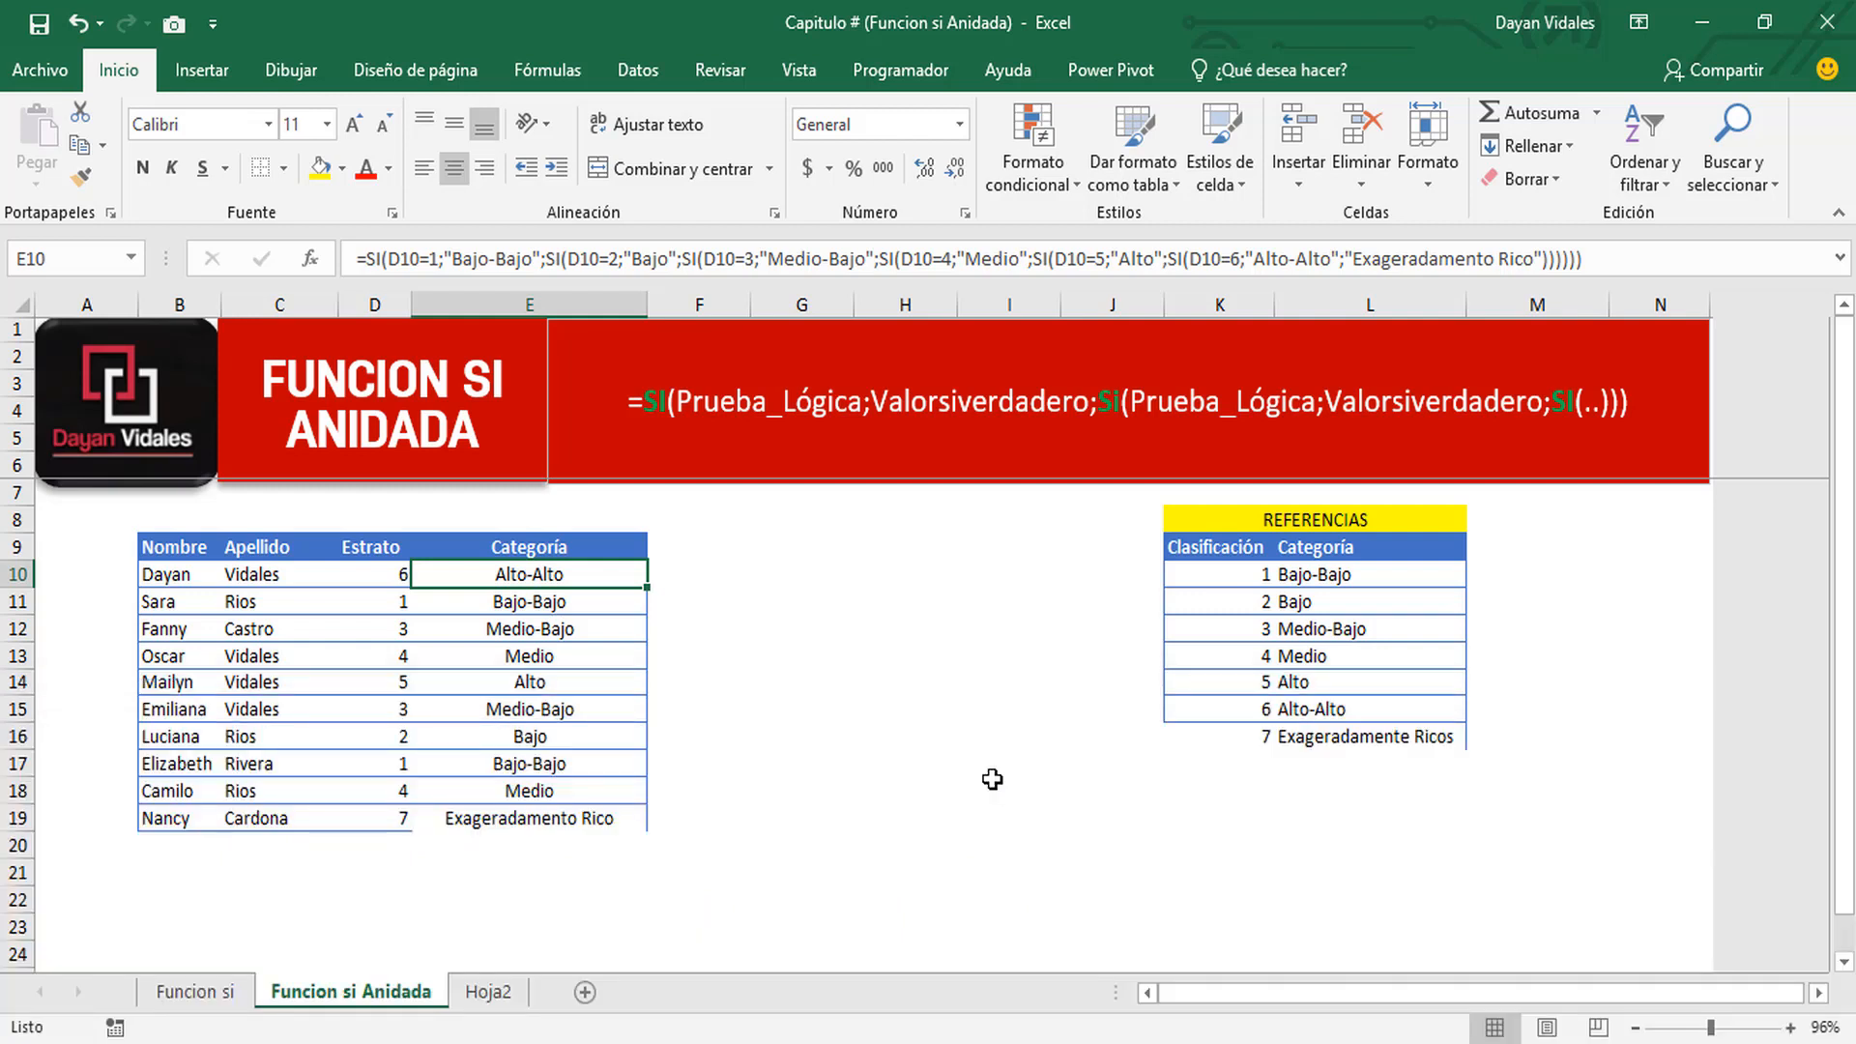
Start a SI.CONJUNTO formula in G10 to view its arguments, discard it and return to E10.
key(Right)
key(Right)
text(=)
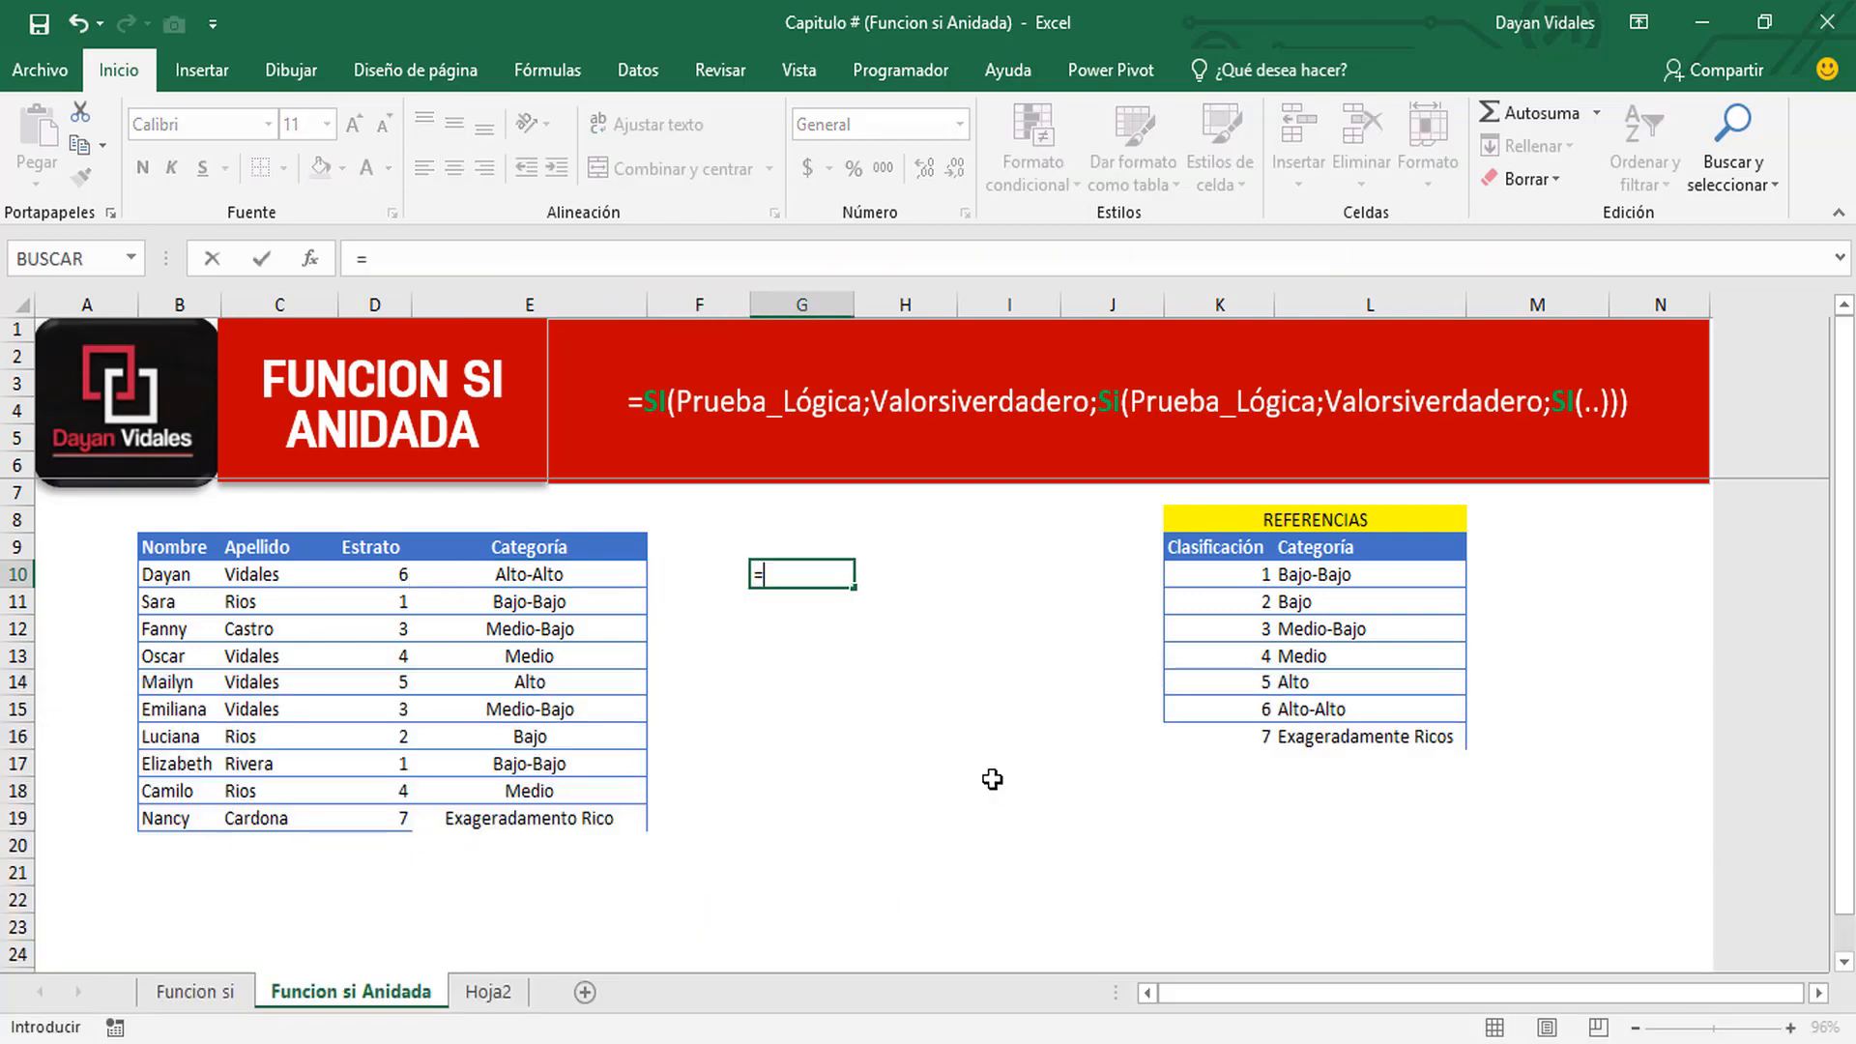
text(si.con)
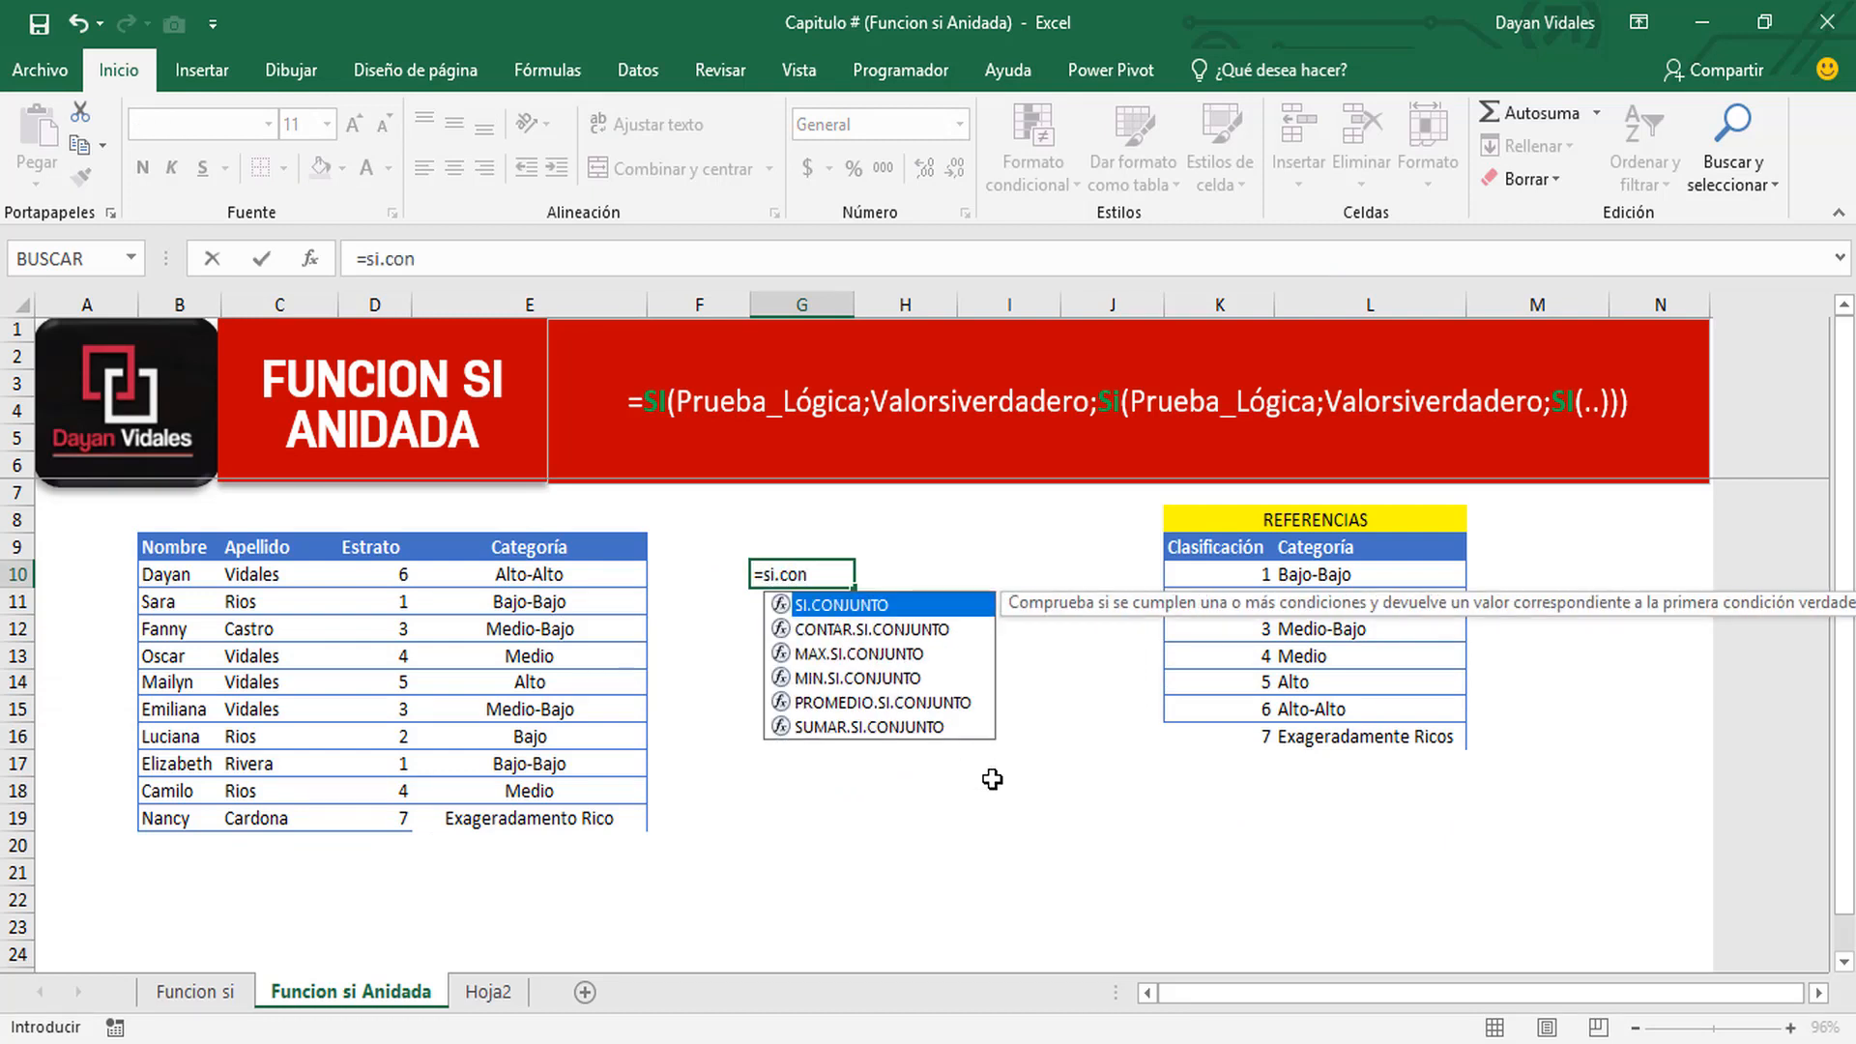
key(Tab)
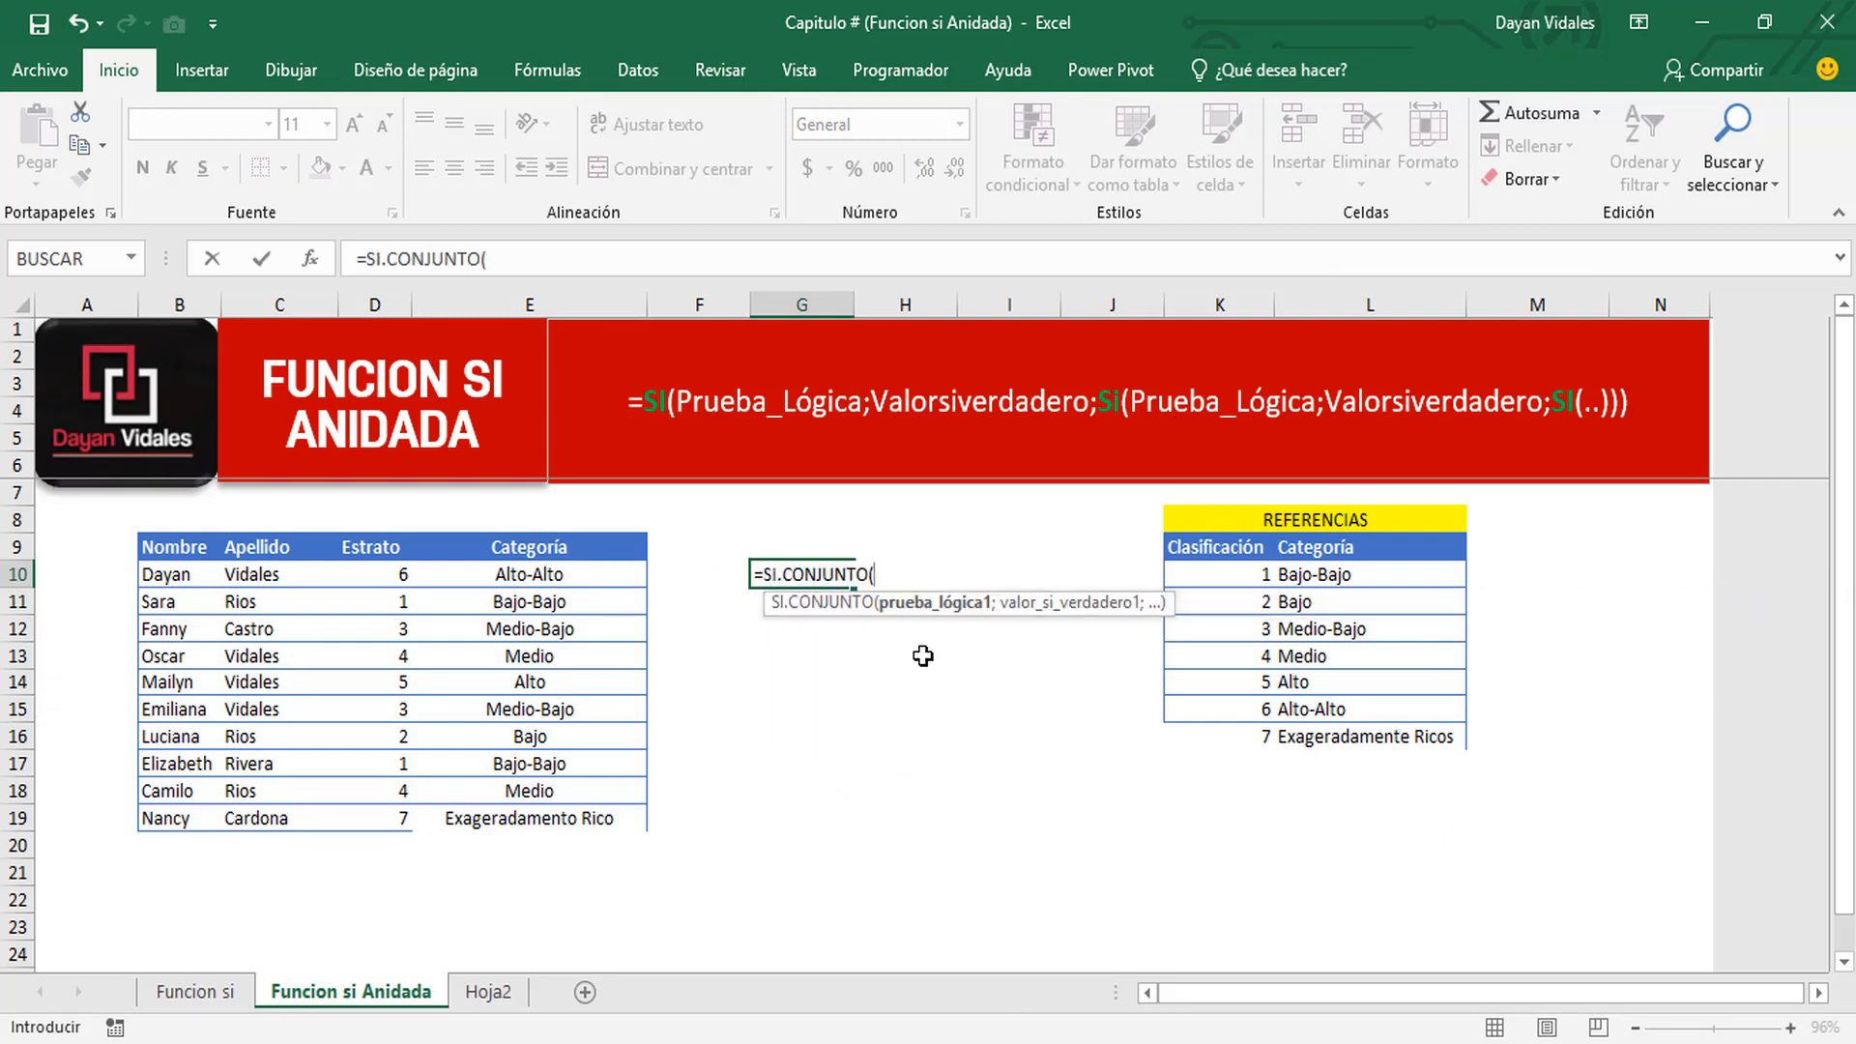
click(892, 578)
drag(757, 577, 885, 575)
click(885, 574)
key(Escape)
key(Left)
key(Left)
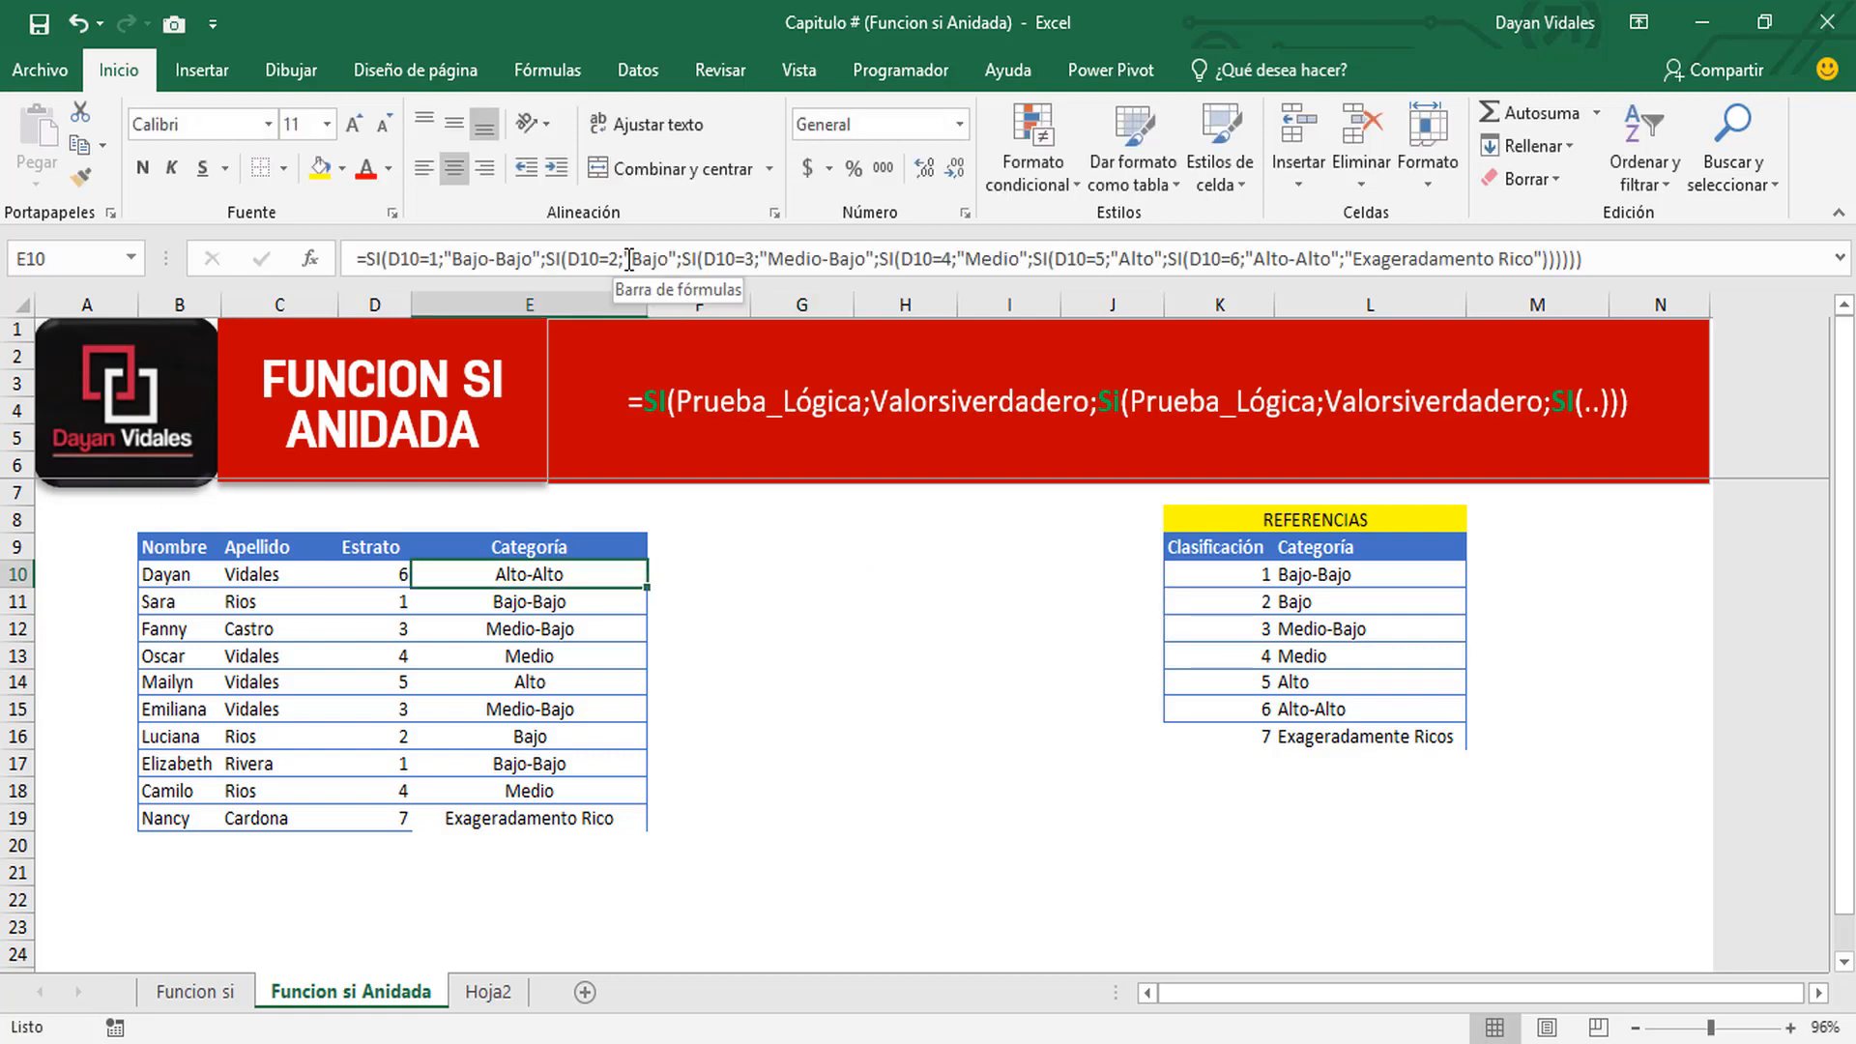